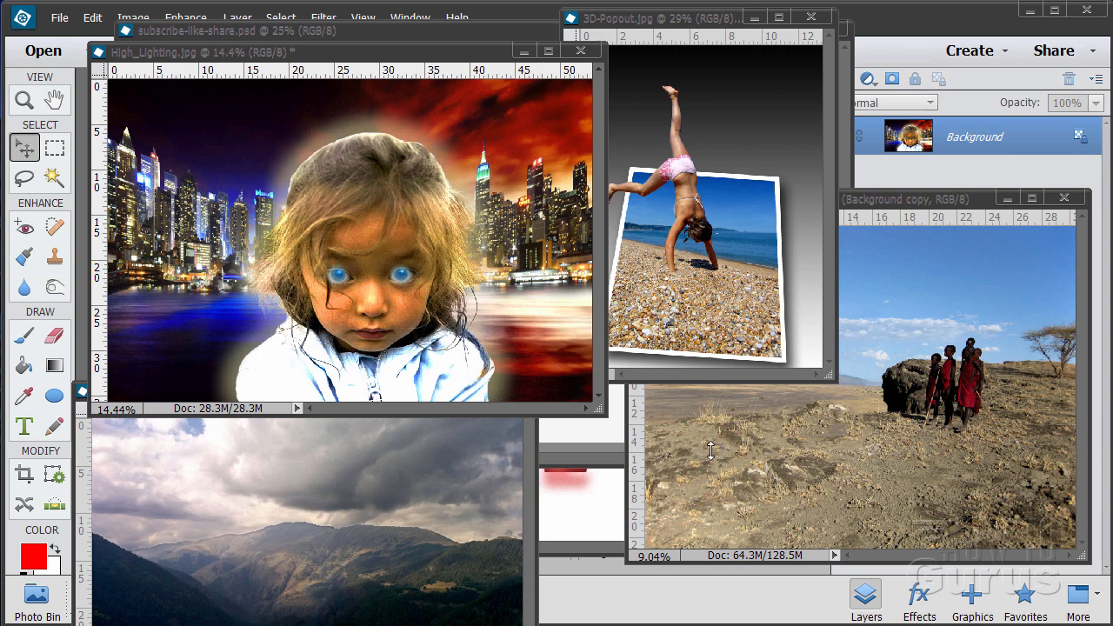
Minimize the unrelated open images, including High_Lighting.jpg, 3D-Popout.jpg, local-children-in-tanzania.psd, mountains01.psd and description.jpg.
{"action": "left_click", "coordinate": [523, 50]}
{"action": "left_click", "coordinate": [753, 17]}
{"action": "left_click", "coordinate": [754, 16]}
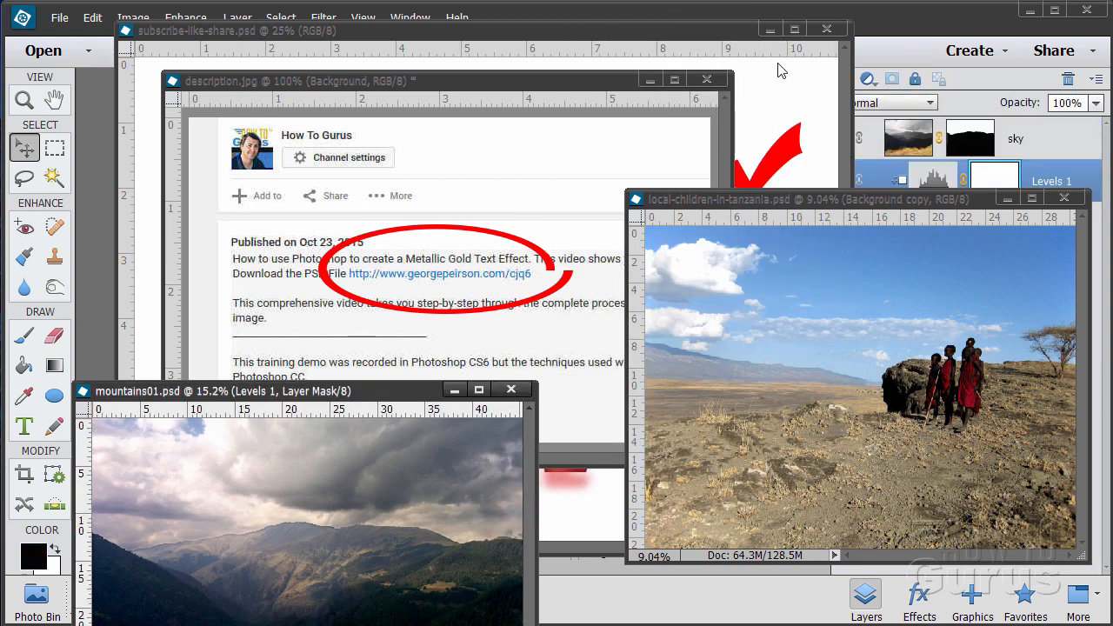
{"action": "left_click", "coordinate": [1006, 198]}
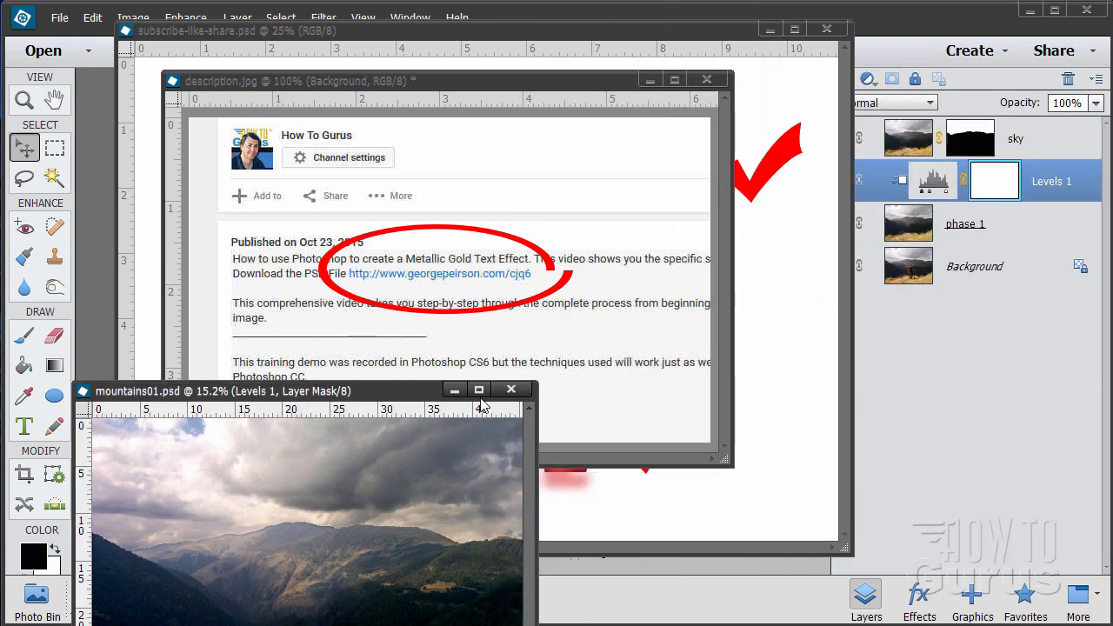
{"action": "left_click", "coordinate": [454, 391]}
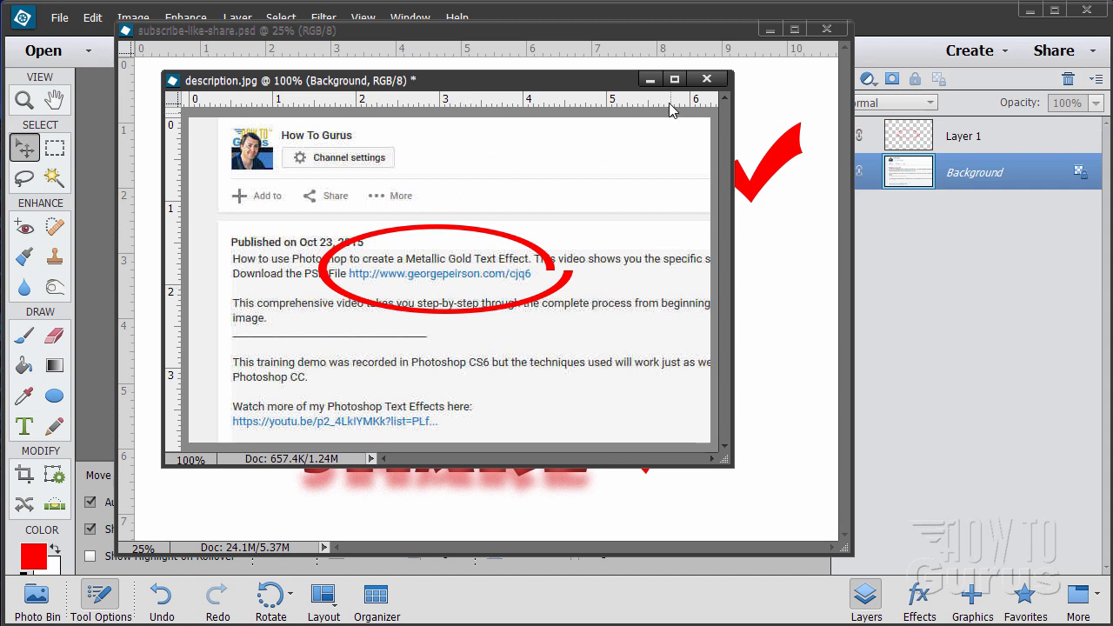
{"action": "left_click", "coordinate": [650, 79]}
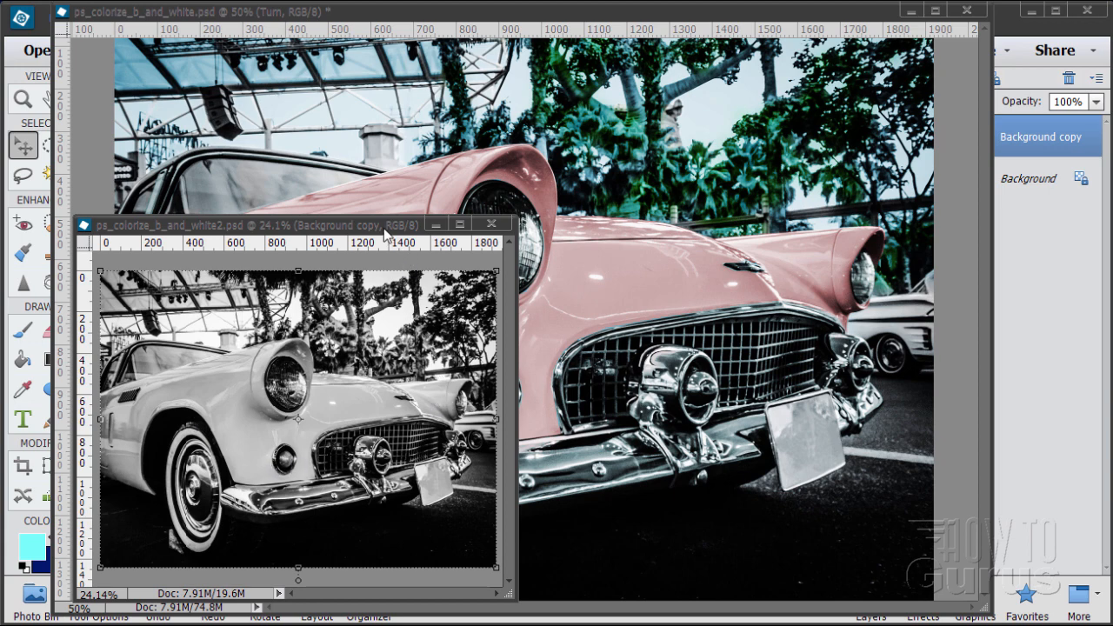
Compare the black-and-white photo with the colorized one, and move the ps_colorize_b_and_white.psd window clear of the layer list.
{"action": "left_click_drag", "start_coordinate": [384, 228], "coordinate": [352, 609]}
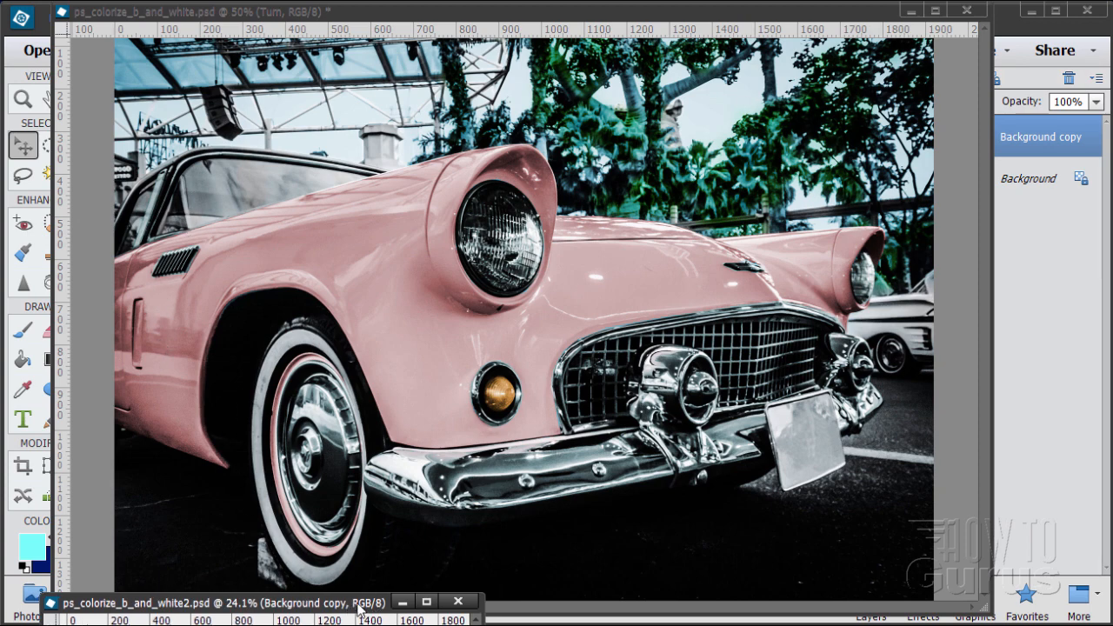
{"action": "left_click_drag", "start_coordinate": [358, 609], "coordinate": [402, 192]}
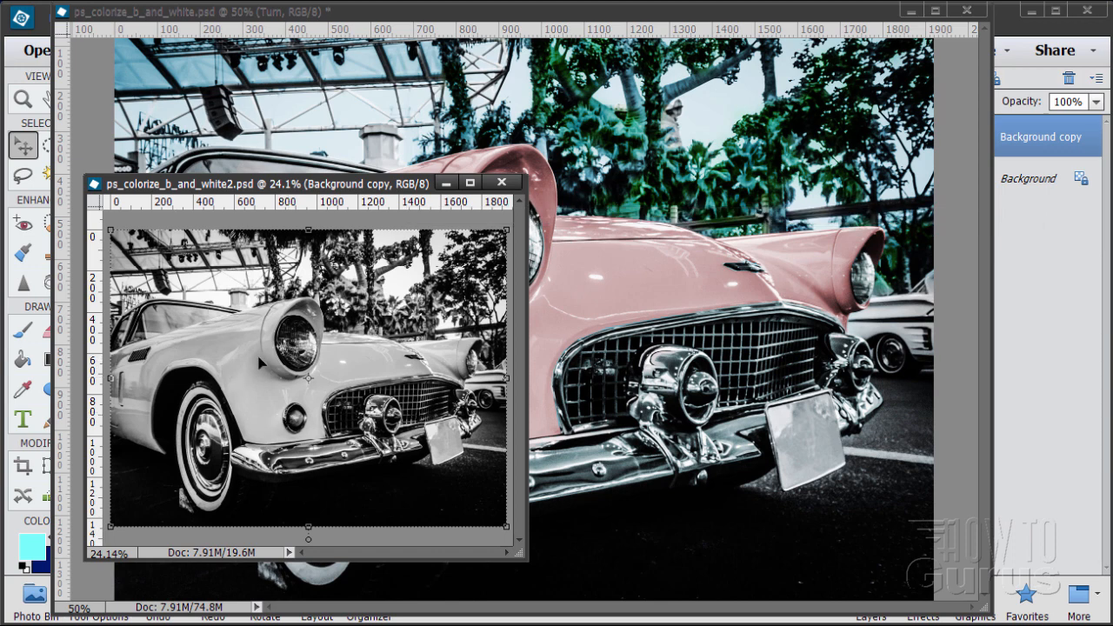
{"action": "left_click", "coordinate": [566, 287]}
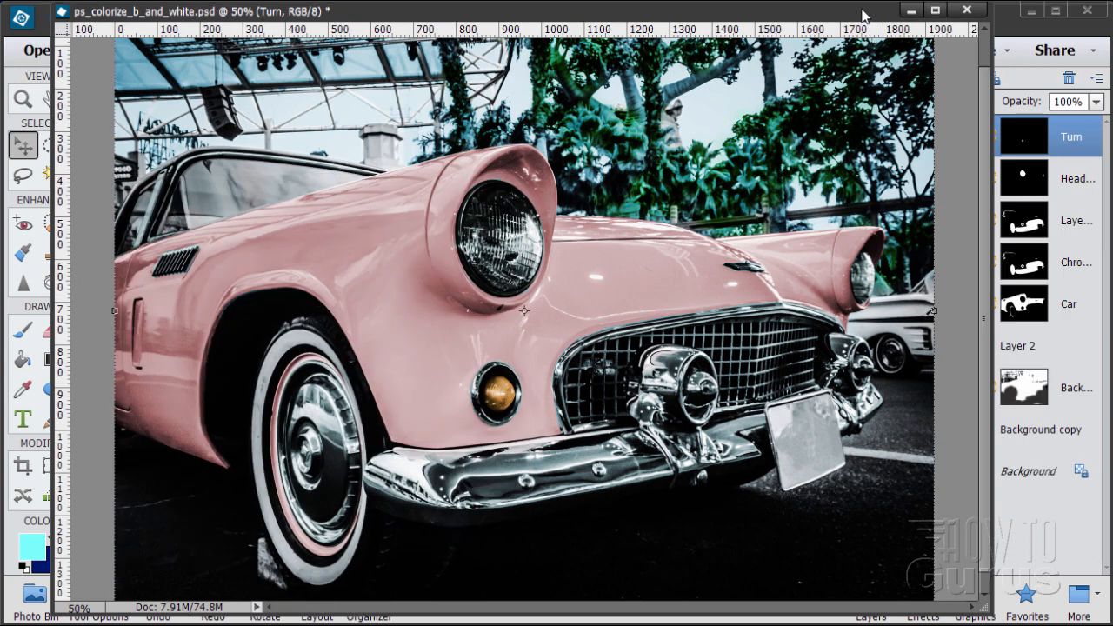
{"action": "left_click_drag", "start_coordinate": [866, 15], "coordinate": [757, 7]}
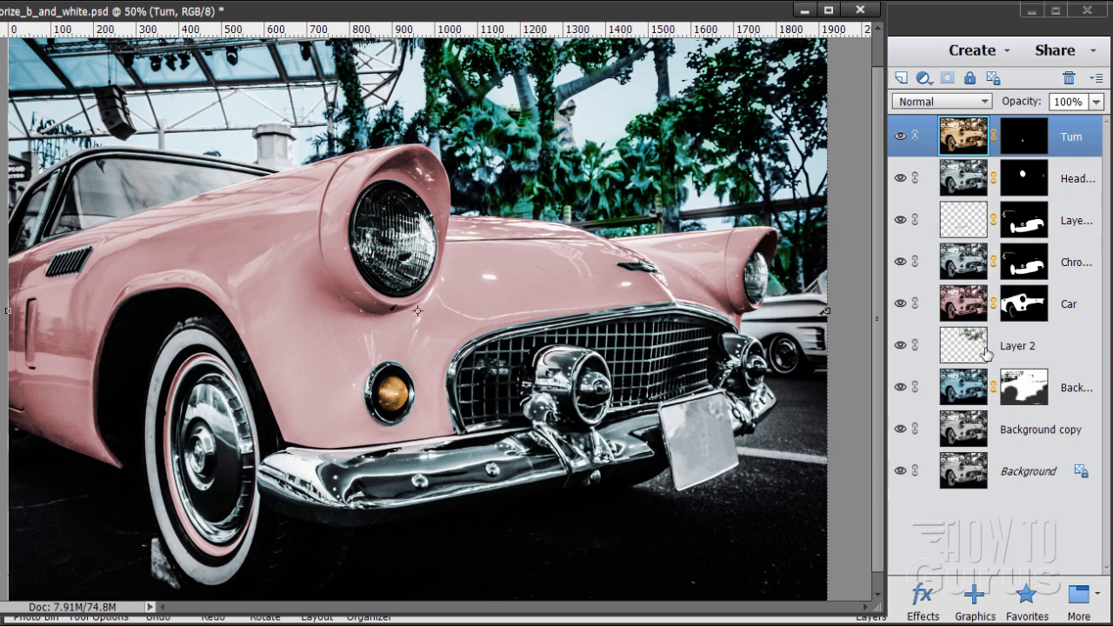
Toggle Layer 2 off and on repeatedly to examine what it adds to the trees.
{"action": "left_click", "coordinate": [901, 345]}
{"action": "left_click", "coordinate": [901, 345]}
{"action": "left_click", "coordinate": [901, 345]}
{"action": "left_click", "coordinate": [900, 345]}
{"action": "left_click", "coordinate": [901, 345]}
Toggle the masked layer directly above the chrome layer off and on to examine its effect on the bumper.
{"action": "left_click", "coordinate": [901, 220]}
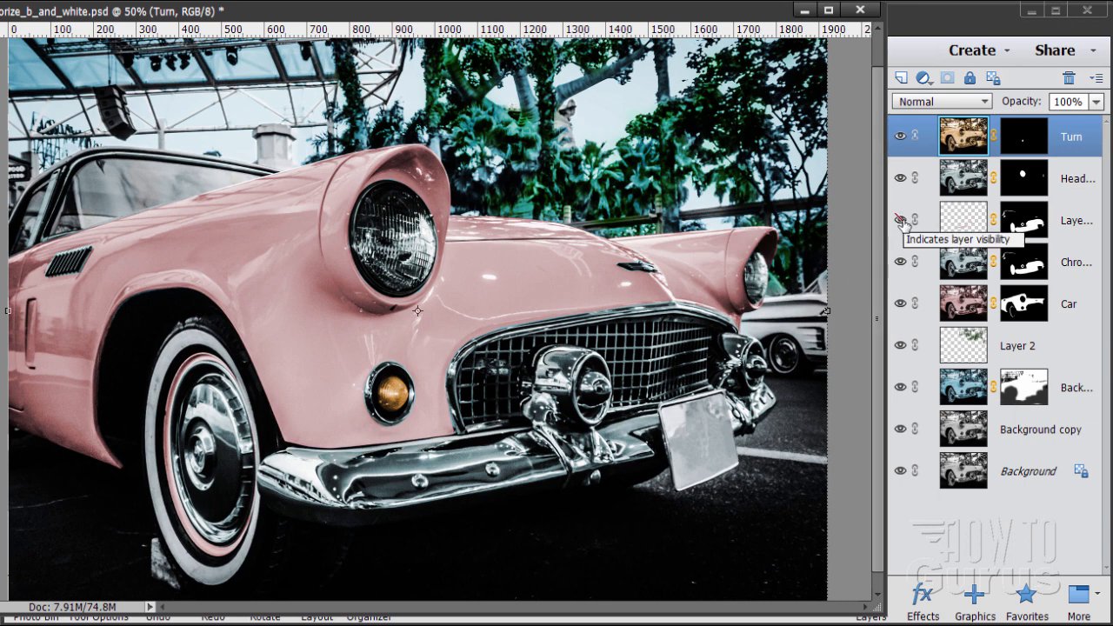
{"action": "left_click", "coordinate": [901, 221]}
{"action": "left_click", "coordinate": [902, 221]}
{"action": "left_click", "coordinate": [902, 221]}
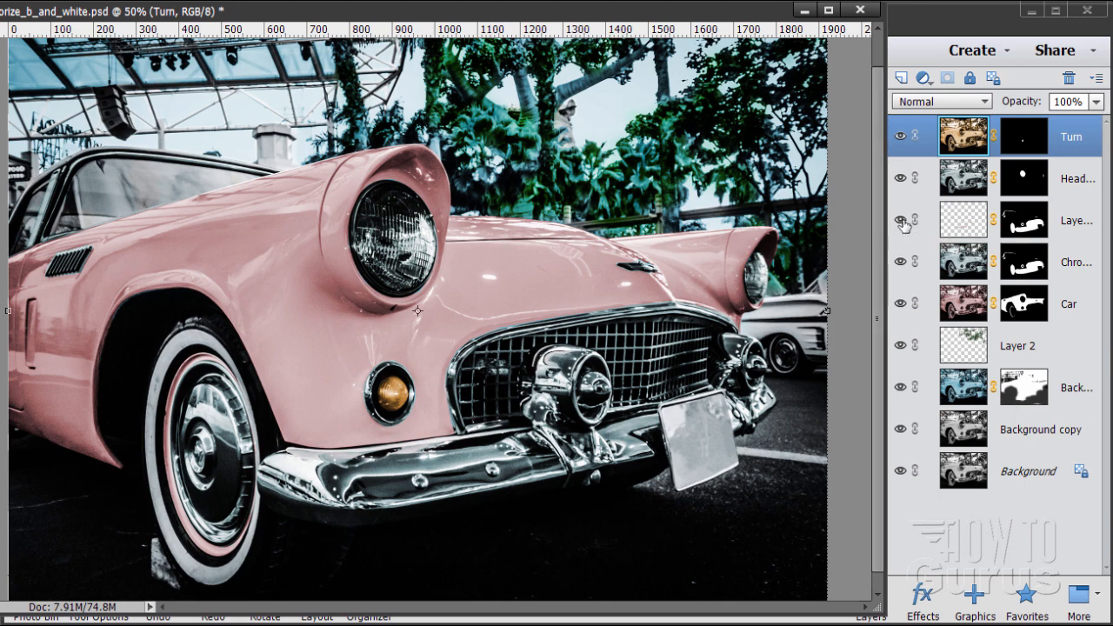
{"action": "left_click", "coordinate": [902, 221]}
{"action": "left_click", "coordinate": [902, 220]}
{"action": "left_click", "coordinate": [902, 221]}
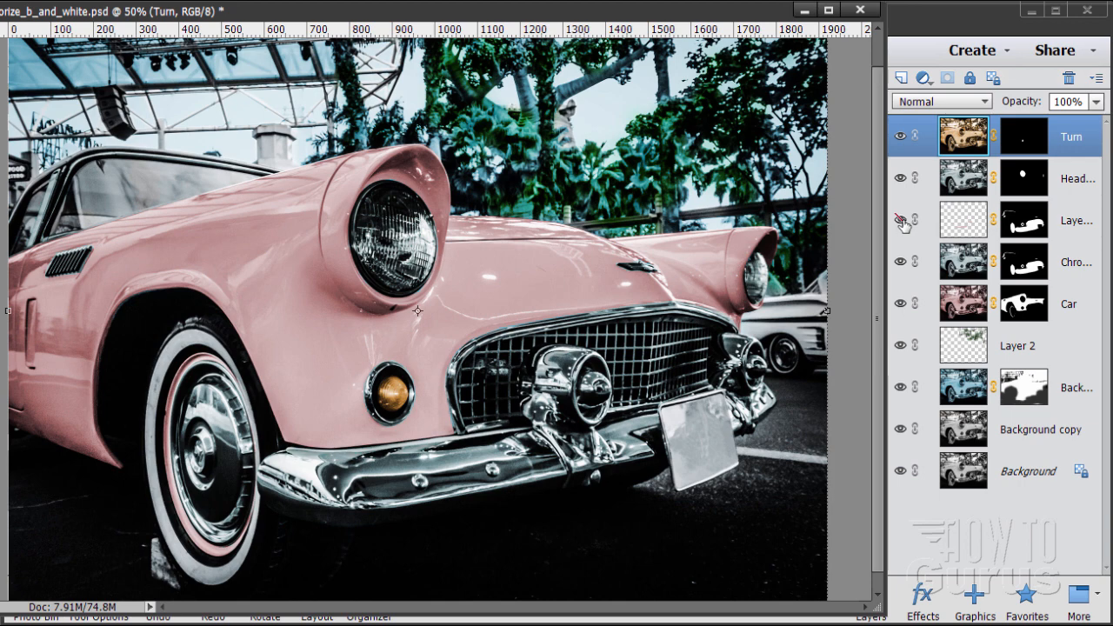
{"action": "left_click", "coordinate": [902, 221]}
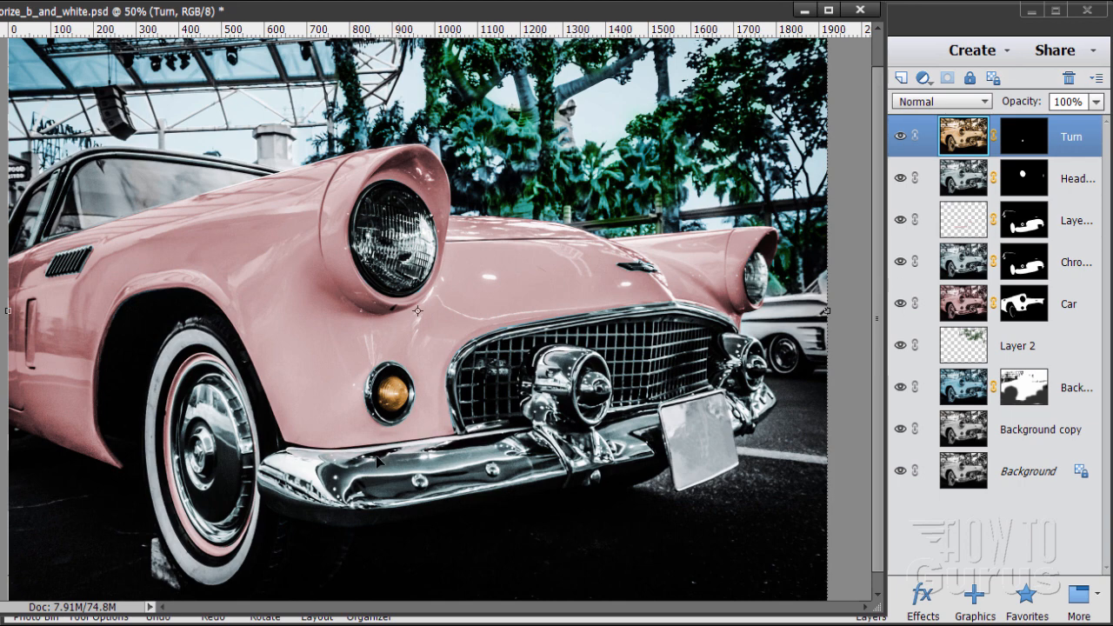
Hide all seven layers above Background copy as well as the original Background, leaving only Background copy showing.
{"action": "left_click", "coordinate": [902, 387]}
{"action": "left_click", "coordinate": [901, 346]}
{"action": "left_click", "coordinate": [901, 303]}
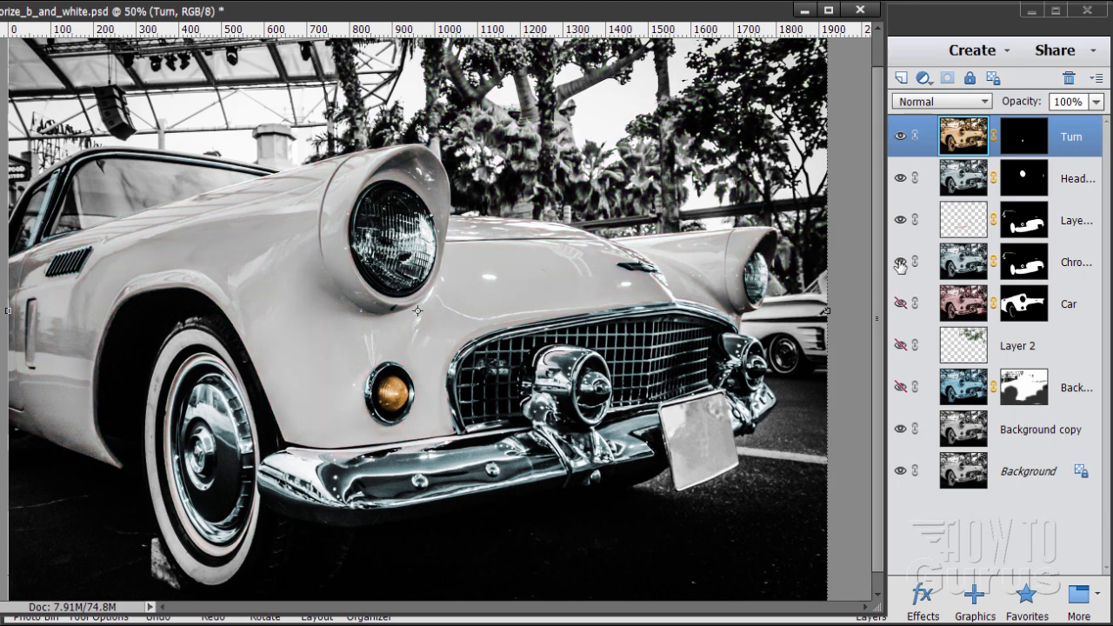
{"action": "left_click", "coordinate": [900, 262]}
{"action": "left_click", "coordinate": [901, 221]}
{"action": "left_click", "coordinate": [901, 179]}
{"action": "left_click", "coordinate": [901, 136]}
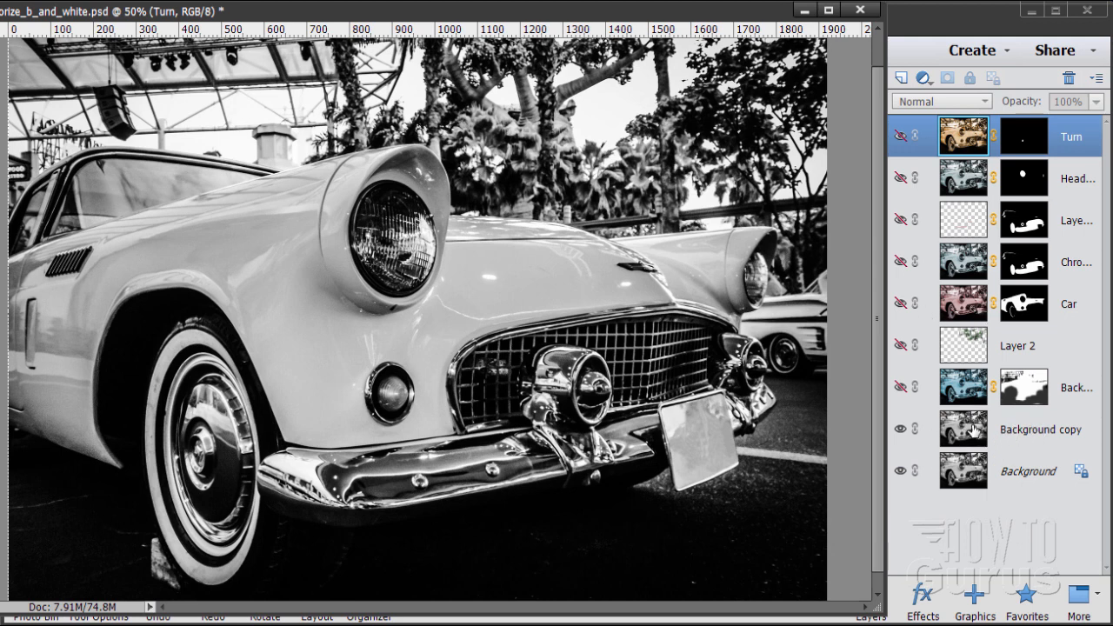
{"action": "left_click", "coordinate": [897, 473]}
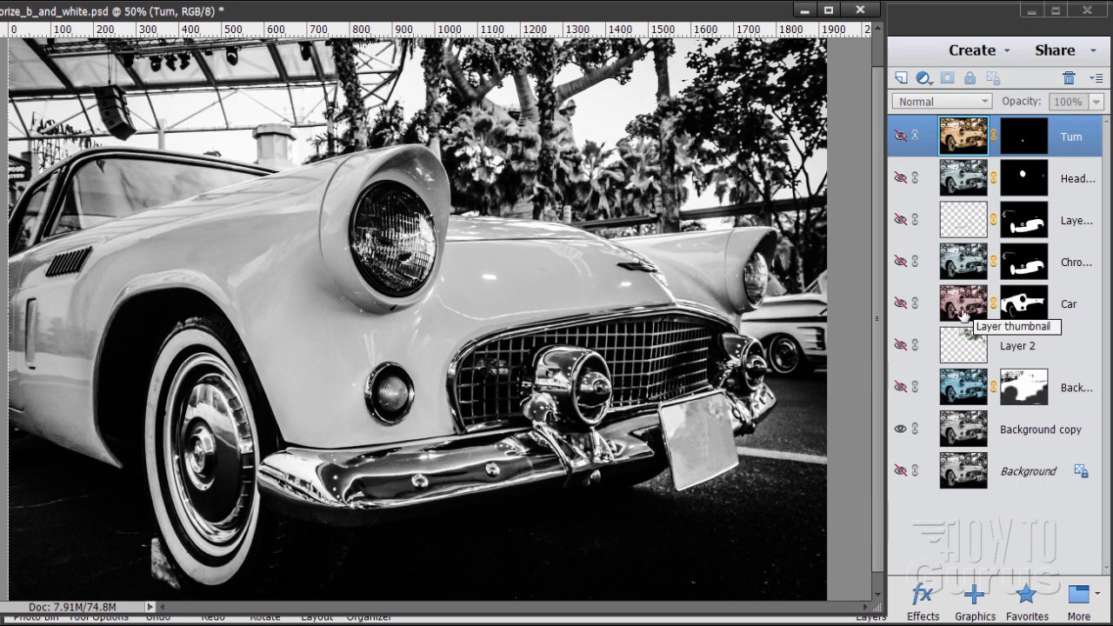
Show the Car layer in the colorized image and choose the Polygonal Lasso tool.
{"action": "left_click", "coordinate": [901, 304]}
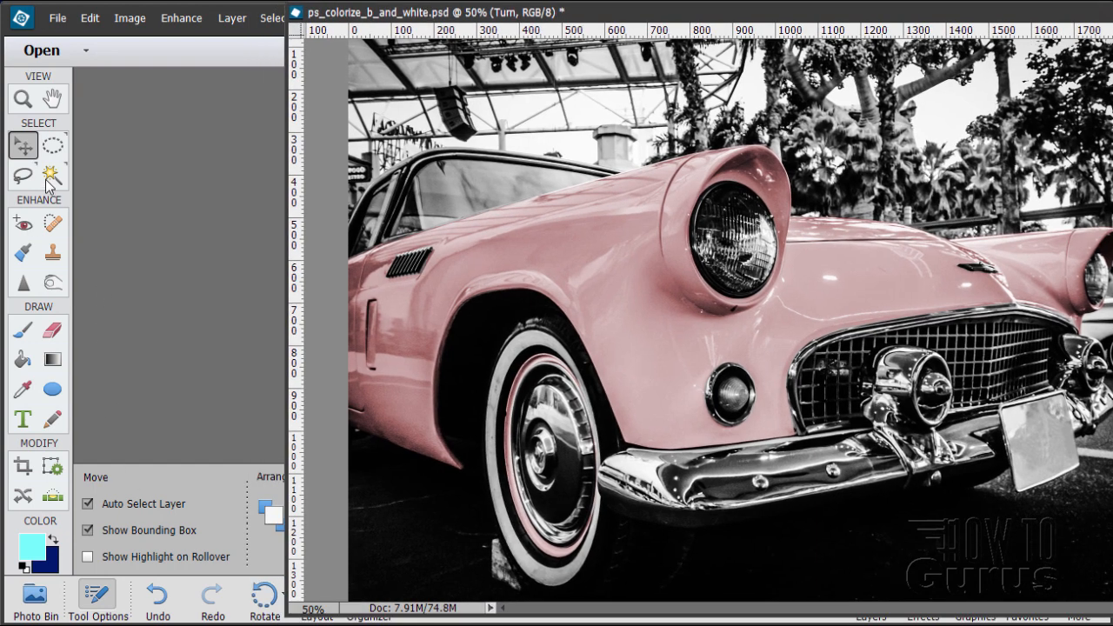
{"action": "left_click", "coordinate": [23, 175]}
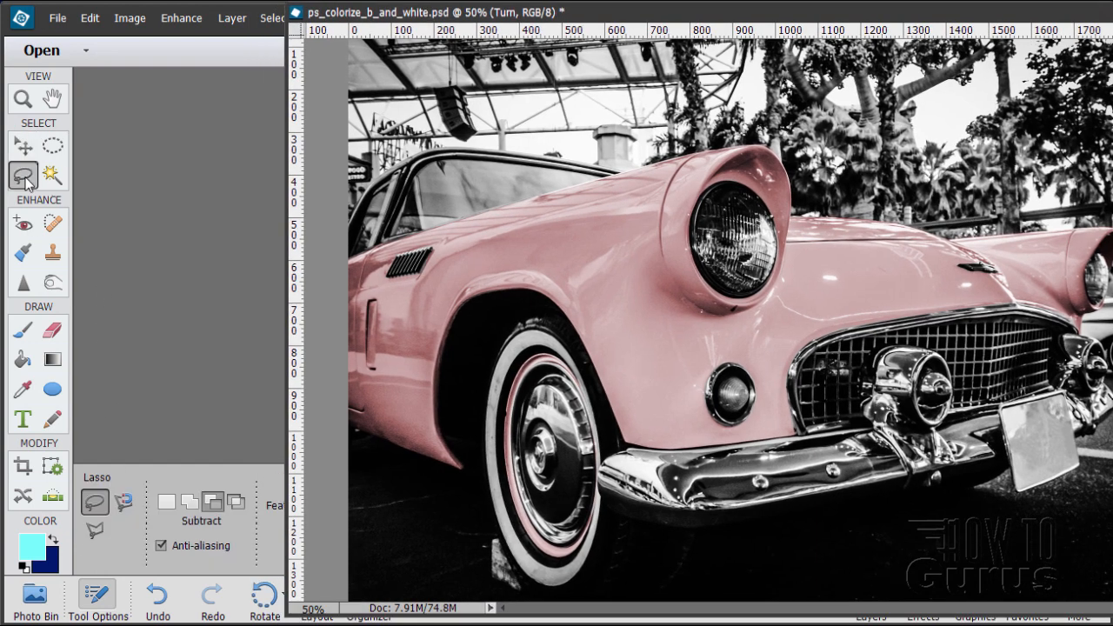
{"action": "left_click", "coordinate": [95, 536]}
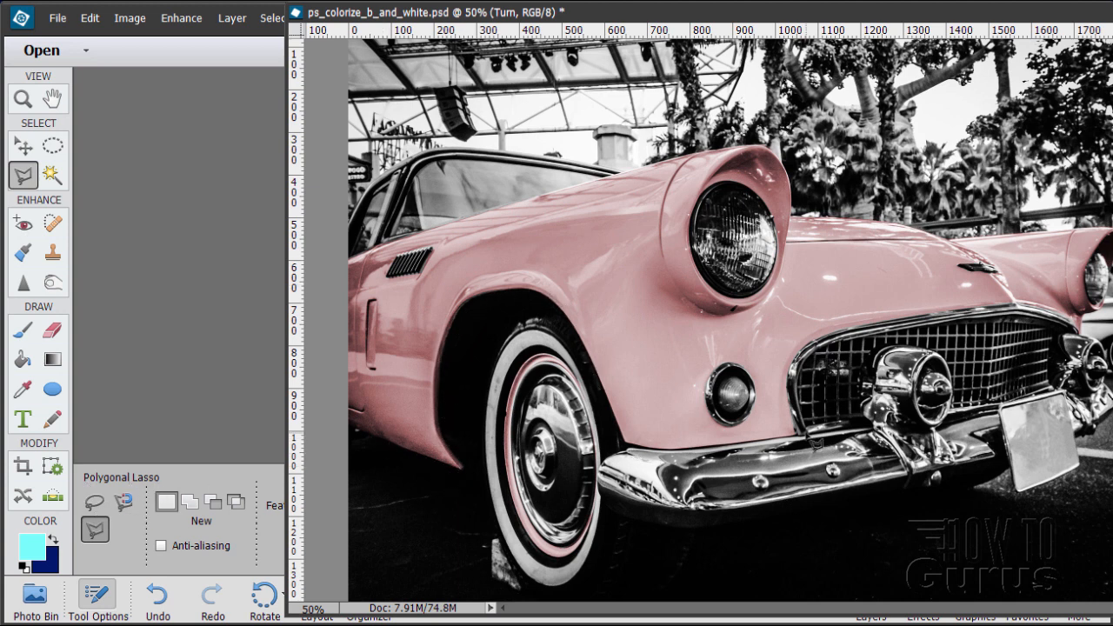
Move the image window clear of the layer list and show the chrome layer.
{"action": "left_click_drag", "start_coordinate": [764, 20], "coordinate": [602, 19]}
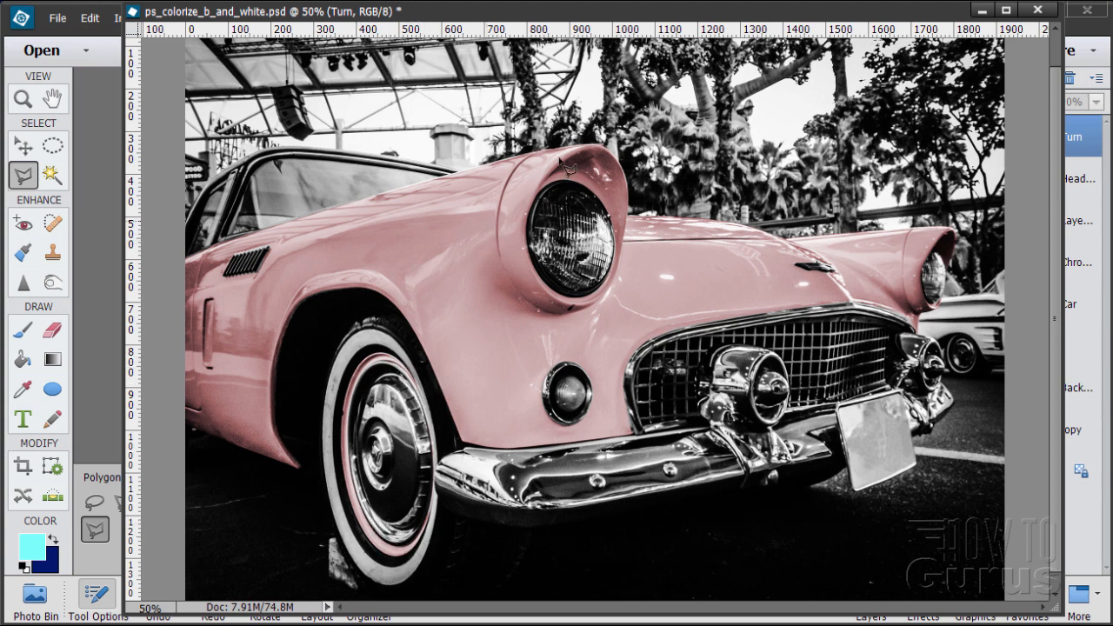
{"action": "left_click_drag", "start_coordinate": [612, 26], "coordinate": [470, 27]}
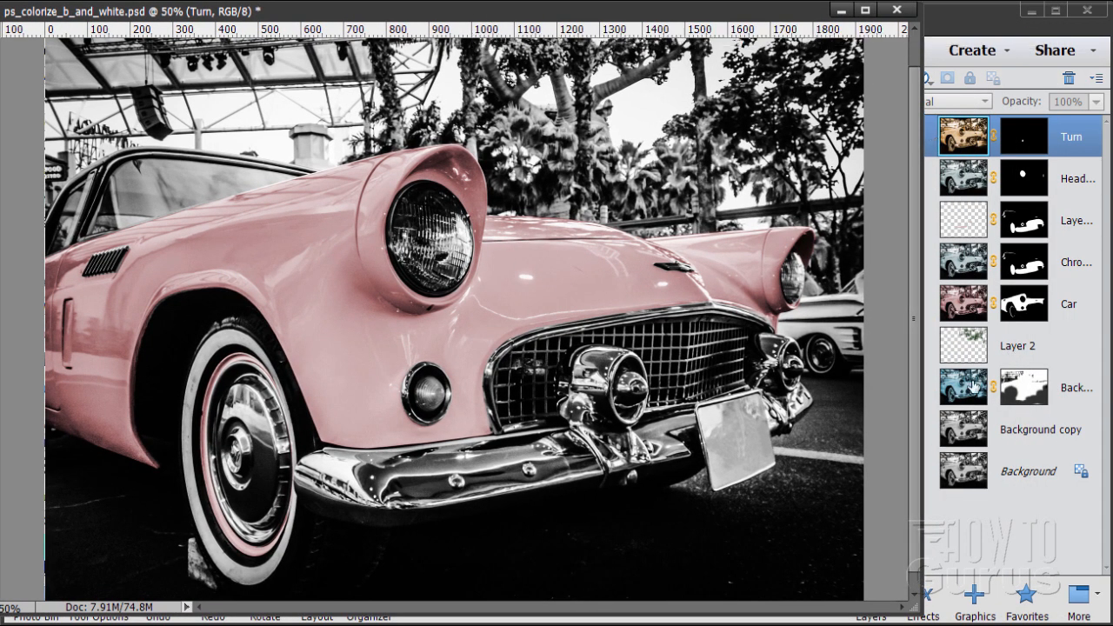
{"action": "left_click_drag", "start_coordinate": [782, 18], "coordinate": [740, 22]}
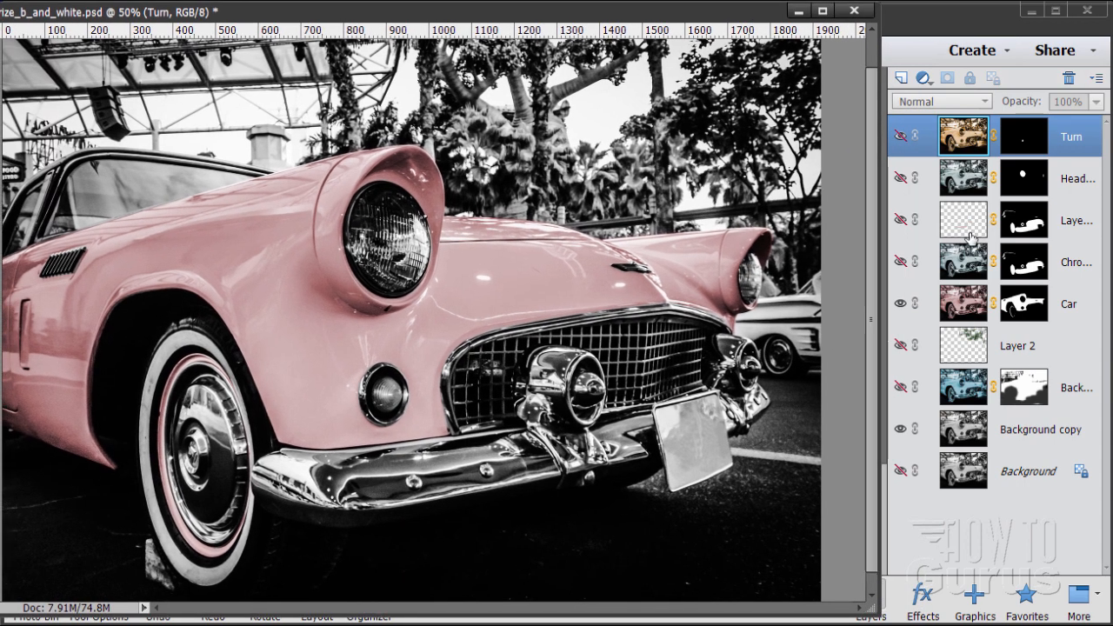
{"action": "left_click", "coordinate": [901, 262]}
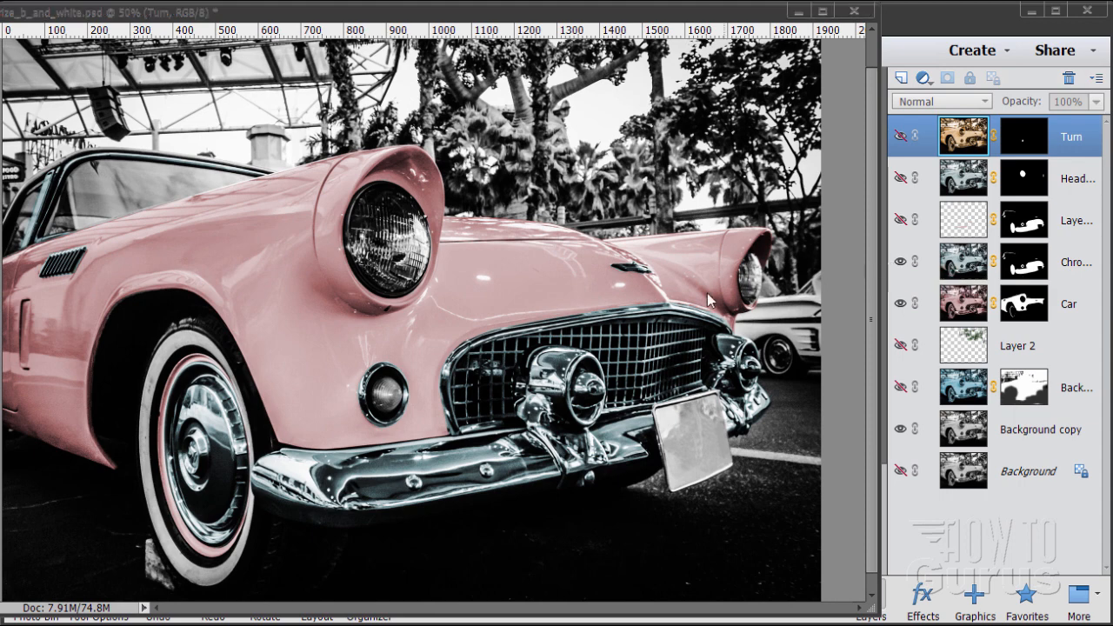
Minimize the colorized image, switch to ps_colorize_b_and_white2.psd and hide its Background layer.
{"action": "left_click", "coordinate": [798, 11]}
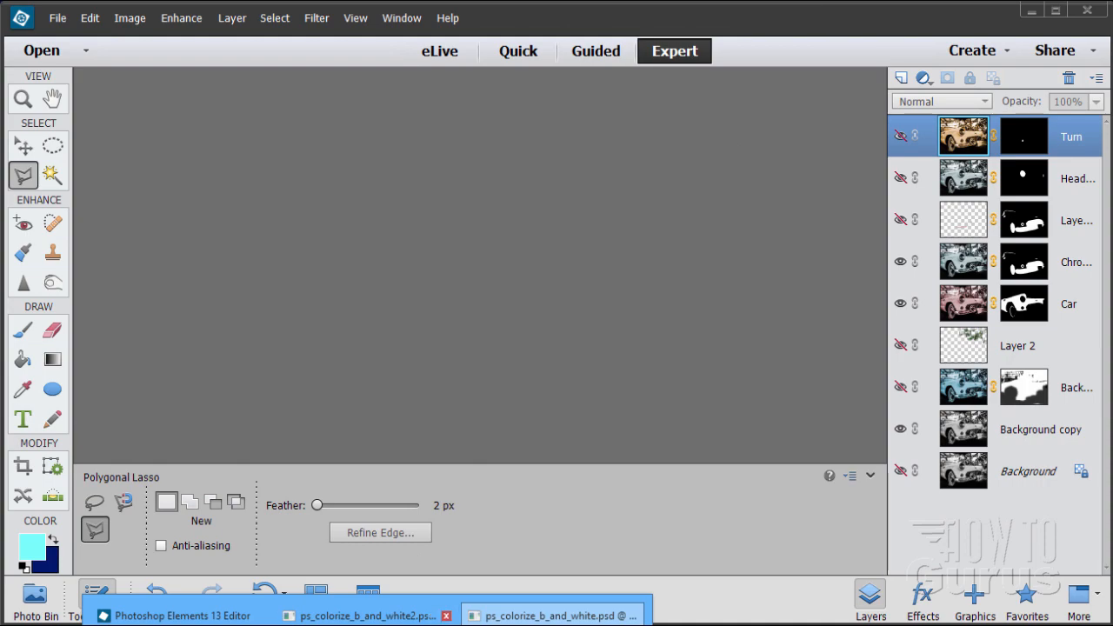
{"action": "left_click", "coordinate": [365, 615]}
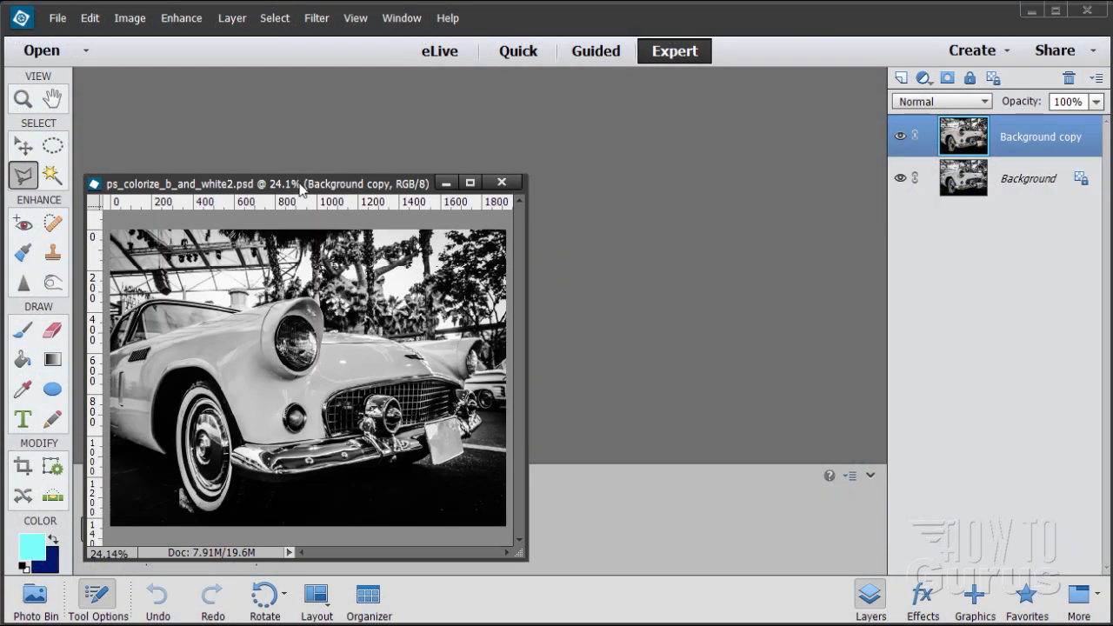
{"action": "left_click_drag", "start_coordinate": [300, 187], "coordinate": [397, 96]}
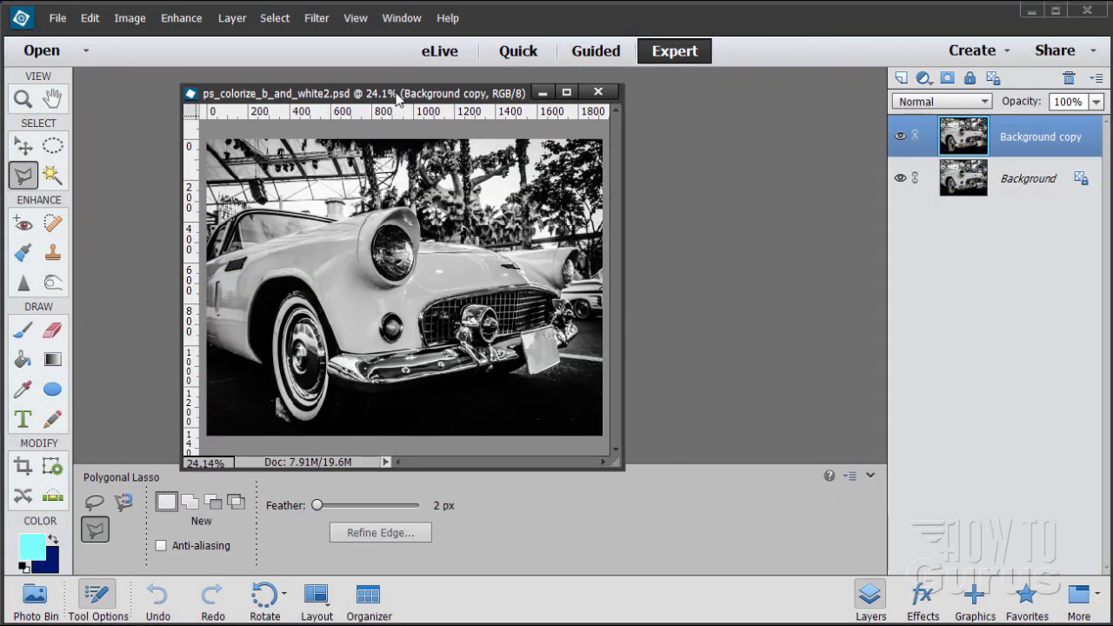
{"action": "left_click", "coordinate": [35, 144]}
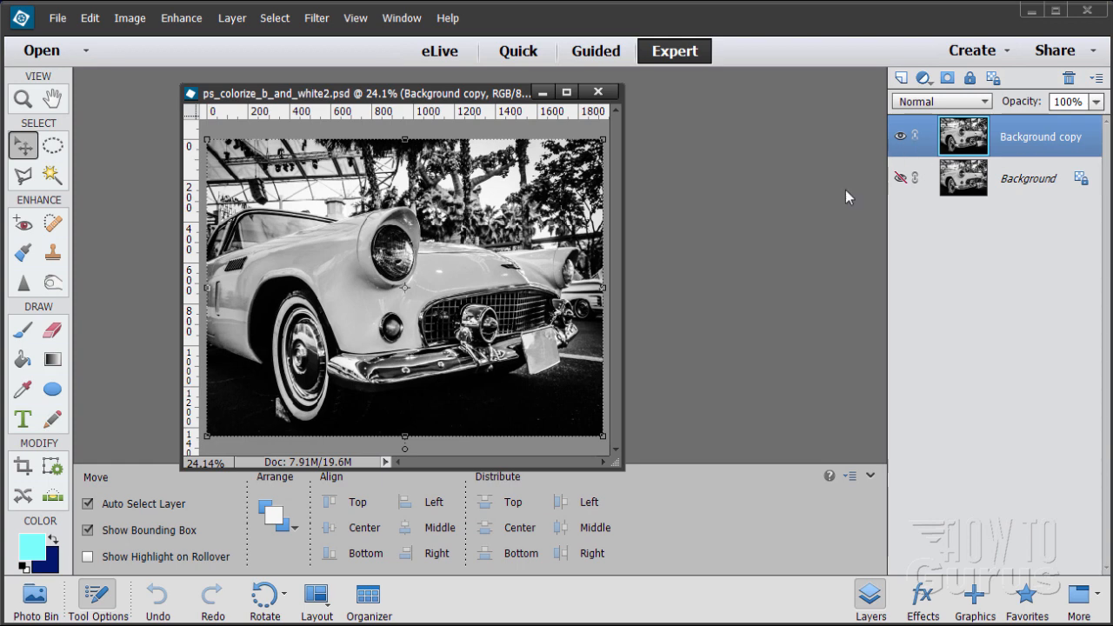
Enlarge the ps_colorize_b_and_white2.psd window and zoom the photo to 50% so the whole car can be worked on.
{"action": "left_click_drag", "start_coordinate": [466, 94], "coordinate": [427, 46]}
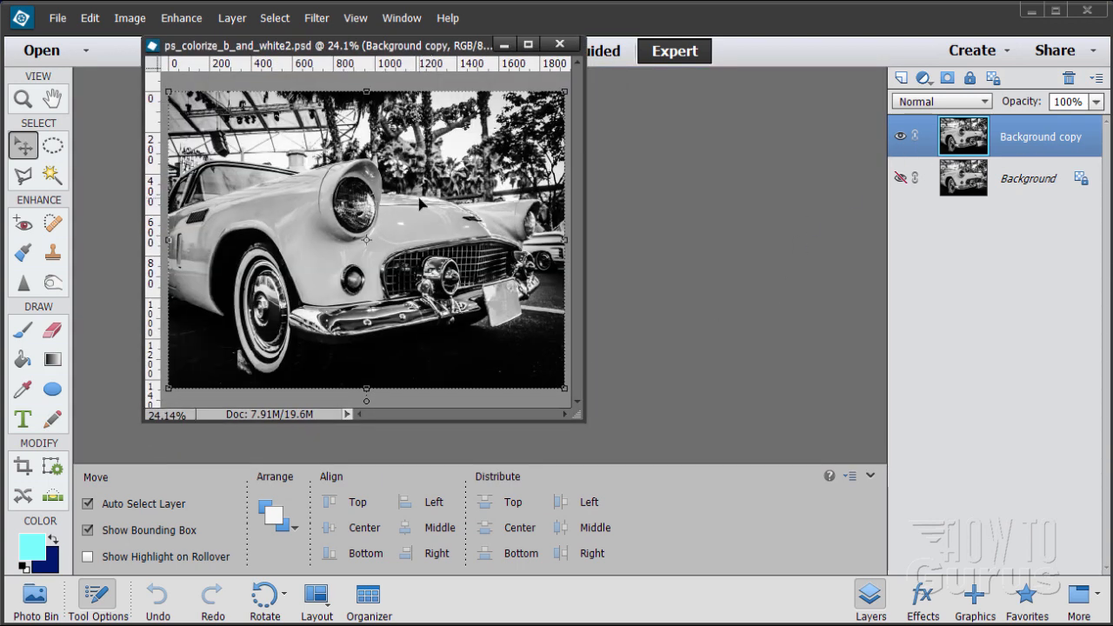
{"action": "left_click_drag", "start_coordinate": [581, 421], "coordinate": [877, 619]}
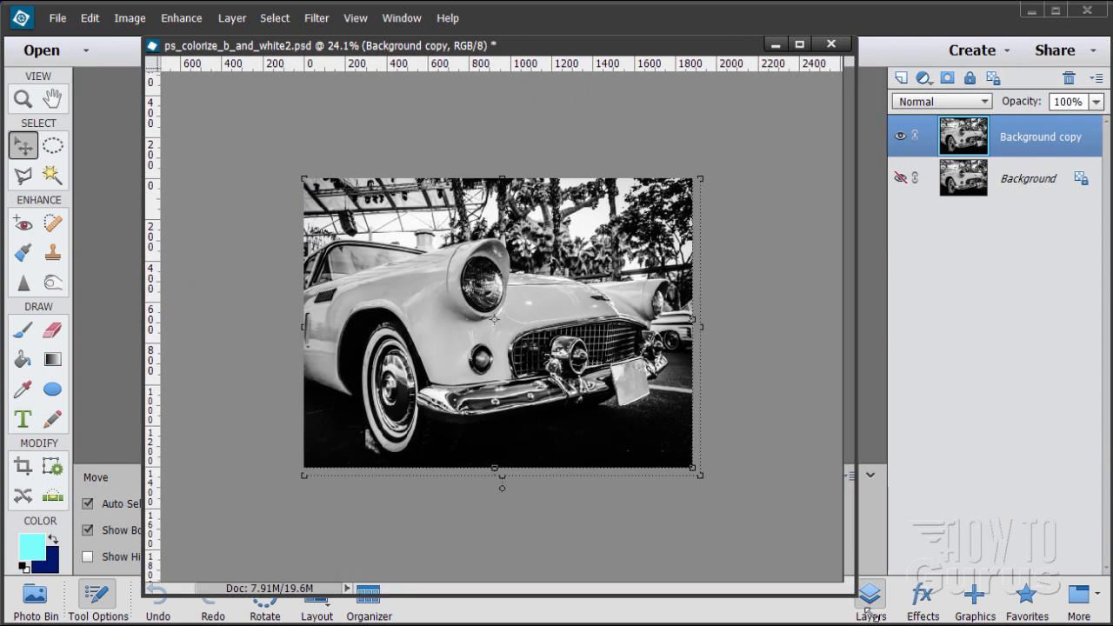
{"action": "left_click", "coordinate": [30, 105]}
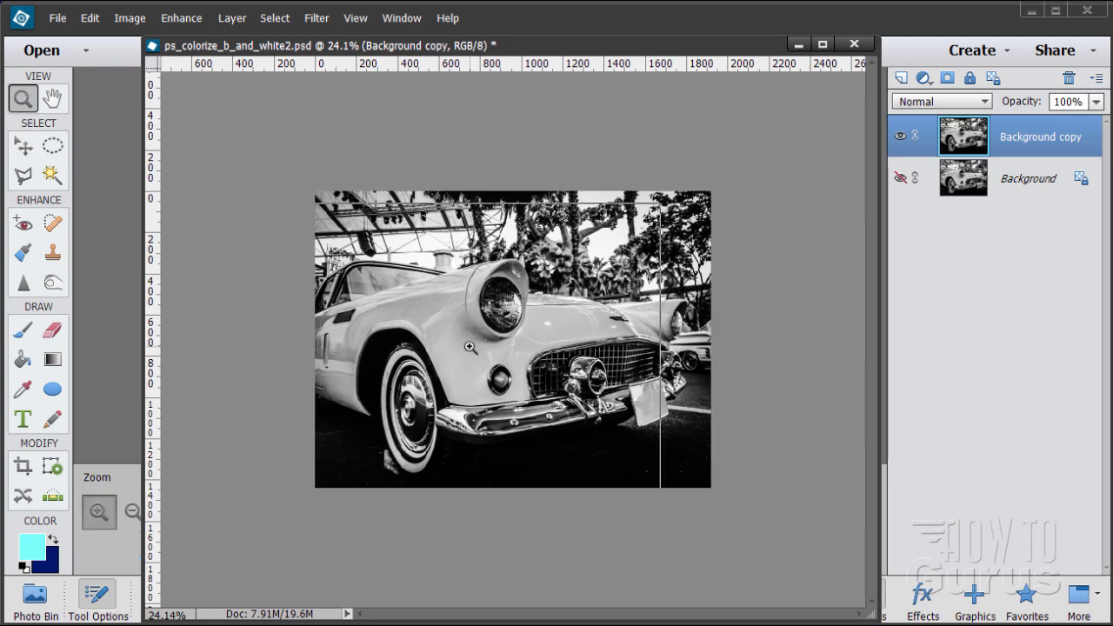
{"action": "left_click", "coordinate": [470, 348]}
{"action": "left_click", "coordinate": [469, 347]}
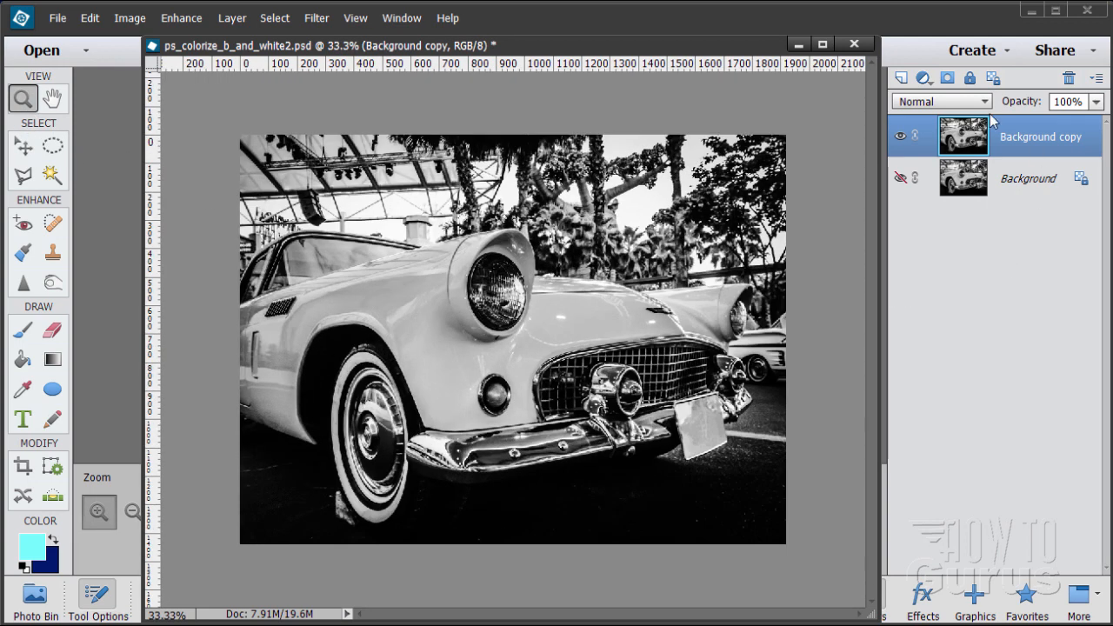
{"action": "left_click", "coordinate": [556, 381]}
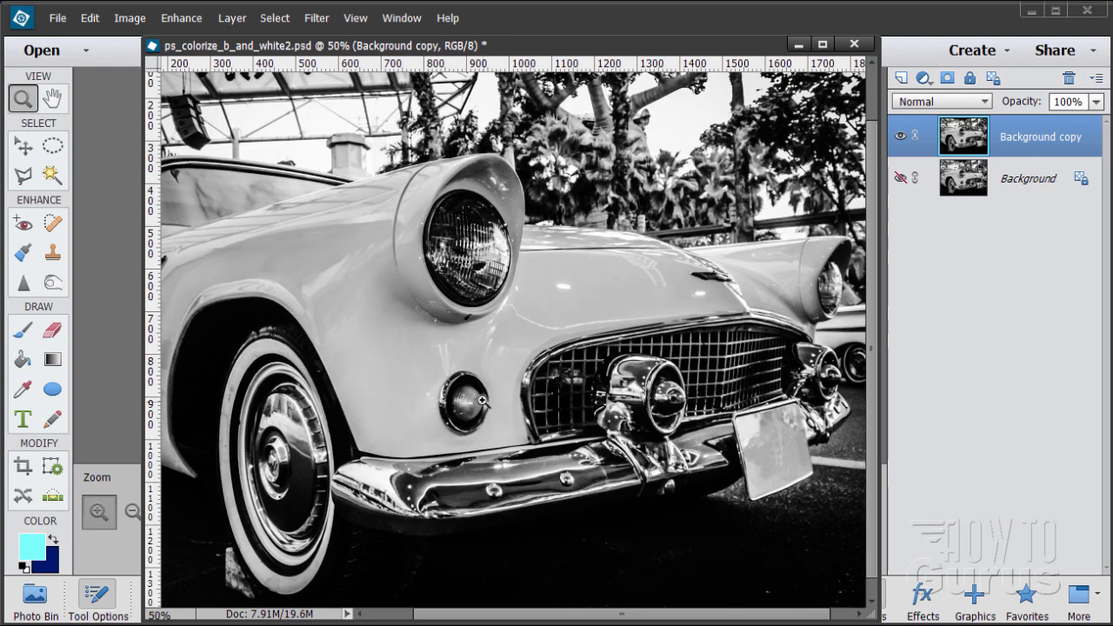
{"action": "left_click_drag", "start_coordinate": [876, 618], "coordinate": [1047, 625]}
{"action": "left_click_drag", "start_coordinate": [559, 46], "coordinate": [501, 69]}
Load the saved "car" selection as a new selection, and deselect it.
{"action": "left_click", "coordinate": [24, 148]}
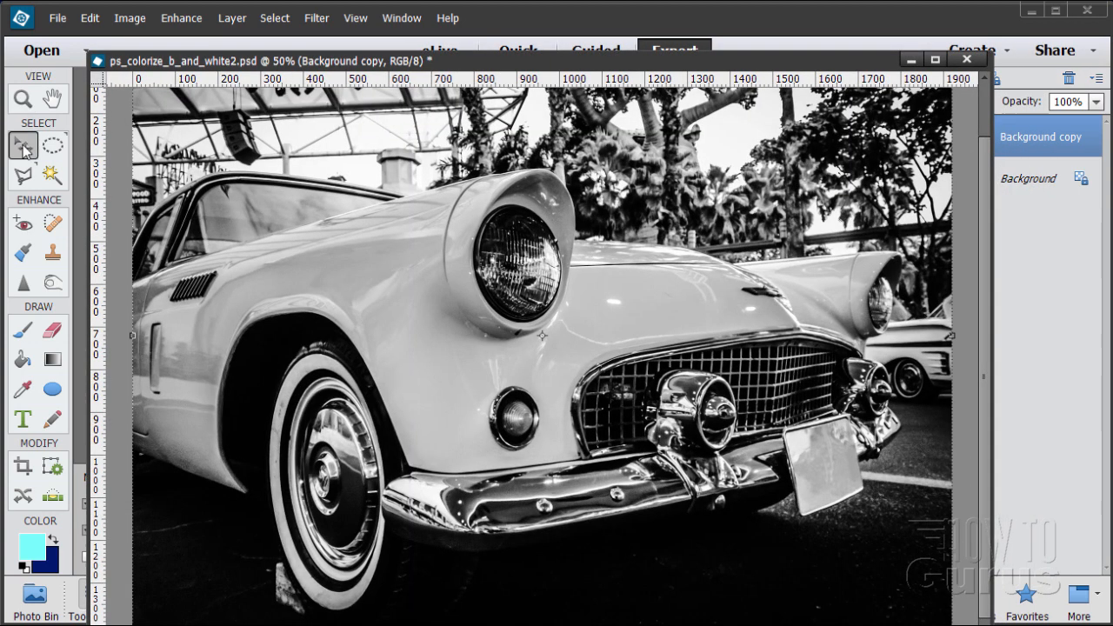
{"action": "left_click", "coordinate": [275, 19]}
{"action": "left_click", "coordinate": [304, 314]}
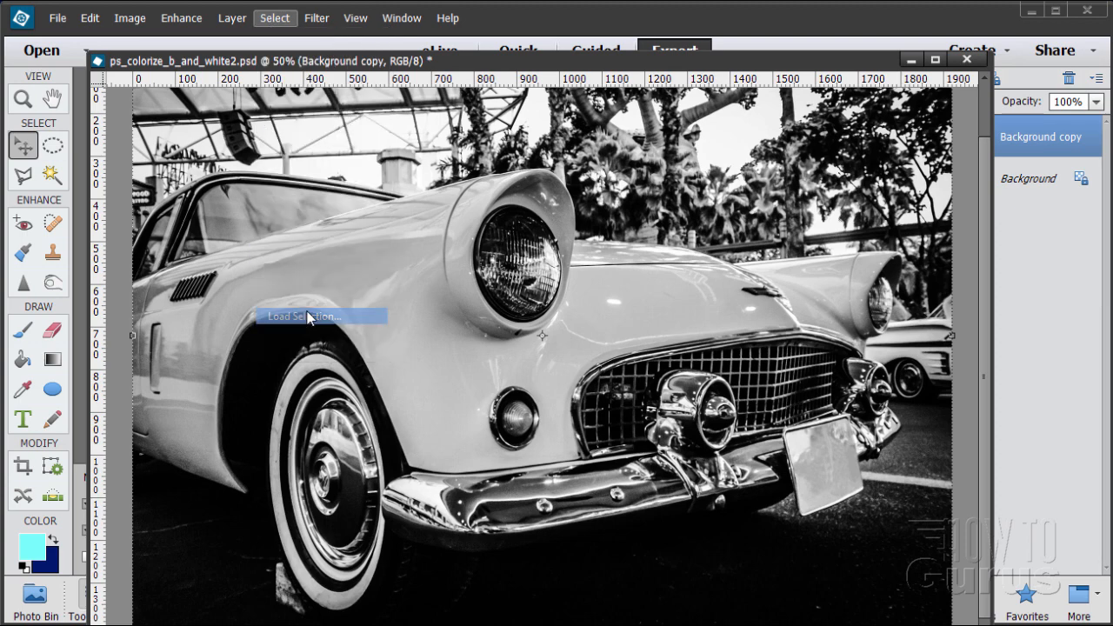
{"action": "left_click", "coordinate": [544, 216]}
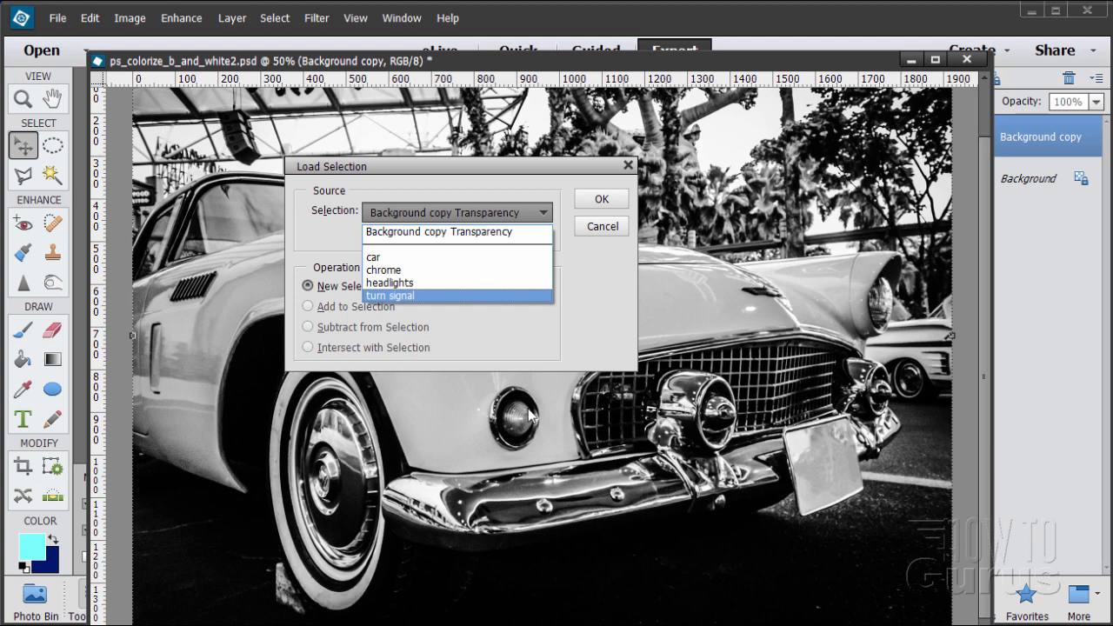
{"action": "left_click", "coordinate": [378, 257]}
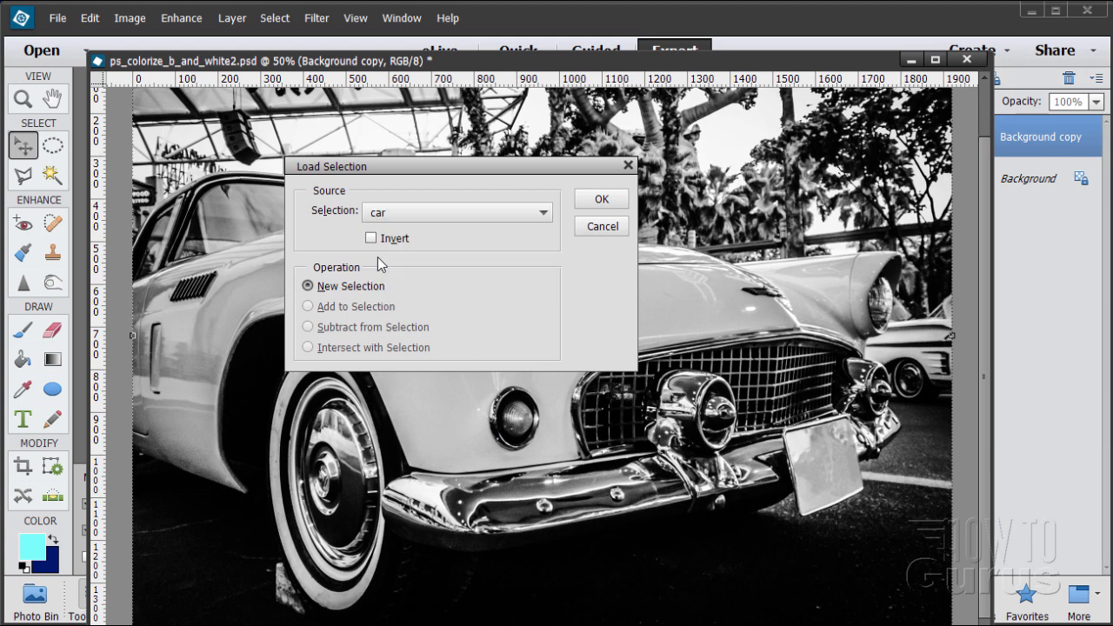
{"action": "left_click", "coordinate": [583, 207]}
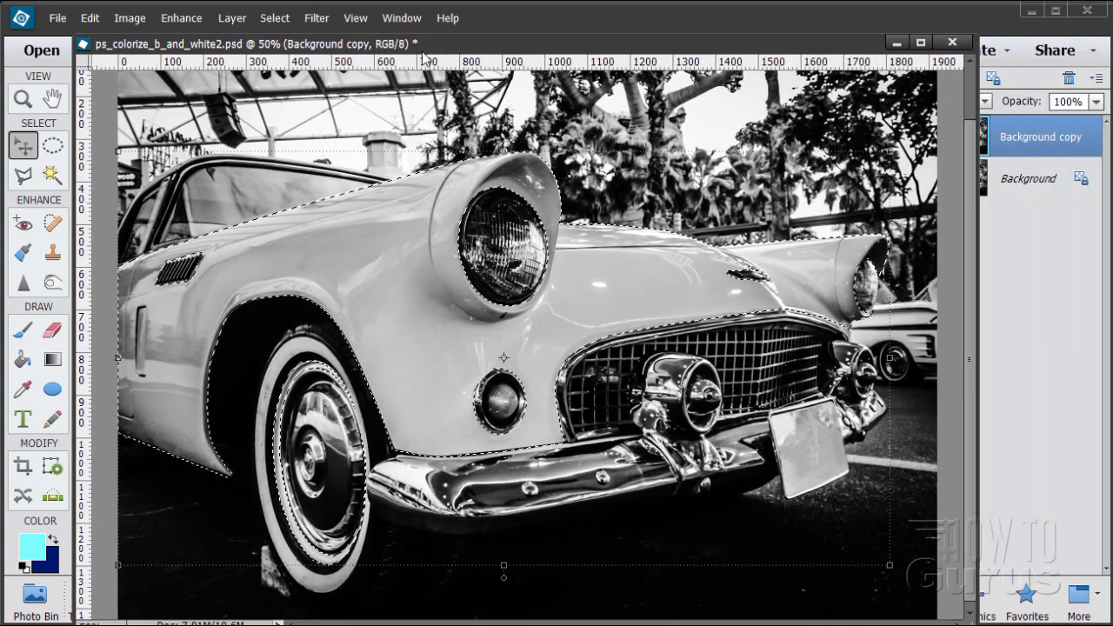
{"action": "left_click", "coordinate": [282, 18]}
{"action": "left_click", "coordinate": [286, 49]}
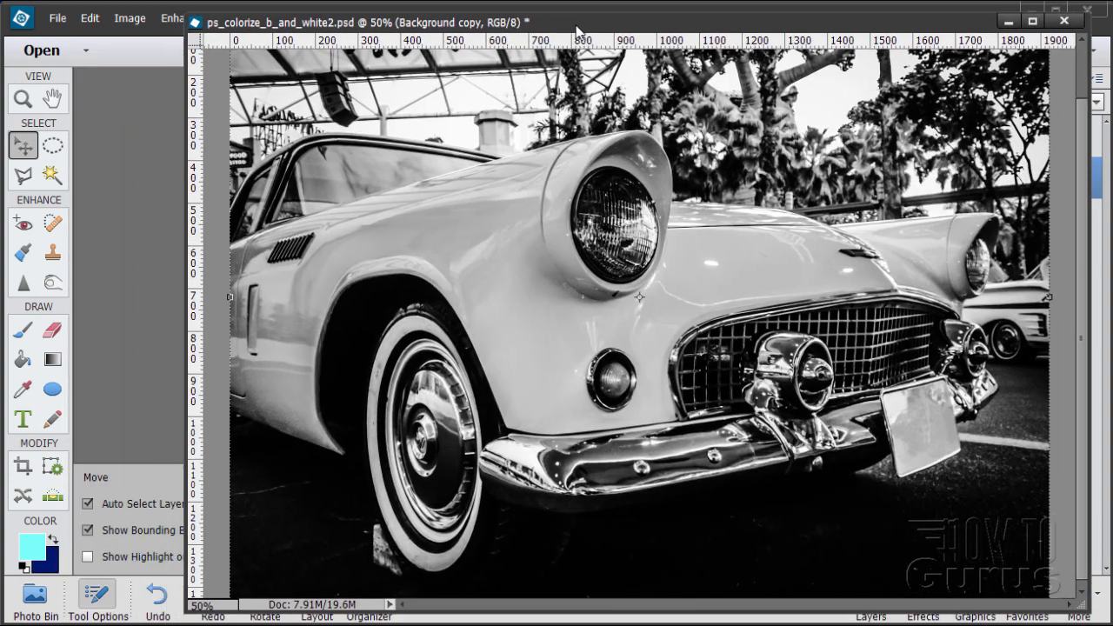
Trace a rough Polygonal Lasso selection around the front of the car, from the fender across the hood and along the bumper.
{"action": "left_click_drag", "start_coordinate": [577, 32], "coordinate": [625, 38]}
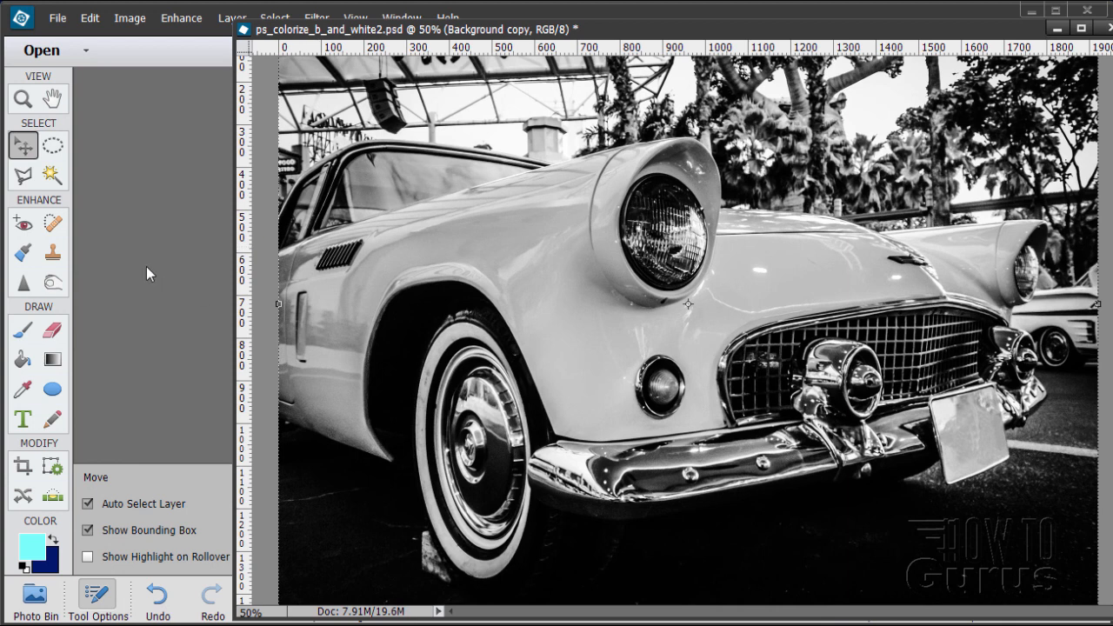
{"action": "left_click", "coordinate": [24, 175]}
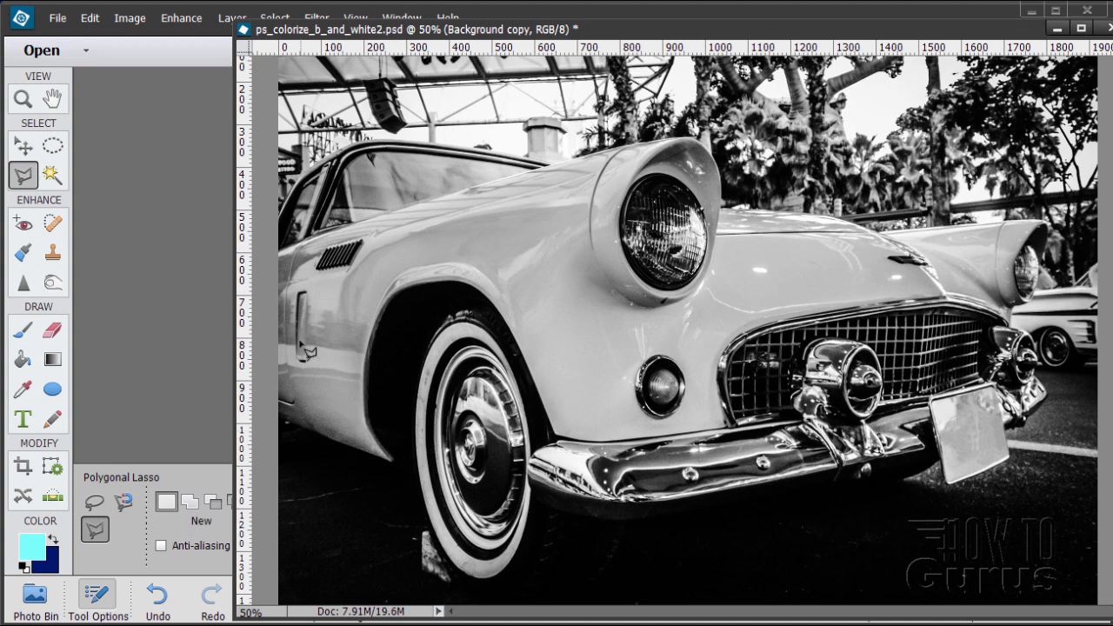
{"action": "left_click", "coordinate": [284, 256]}
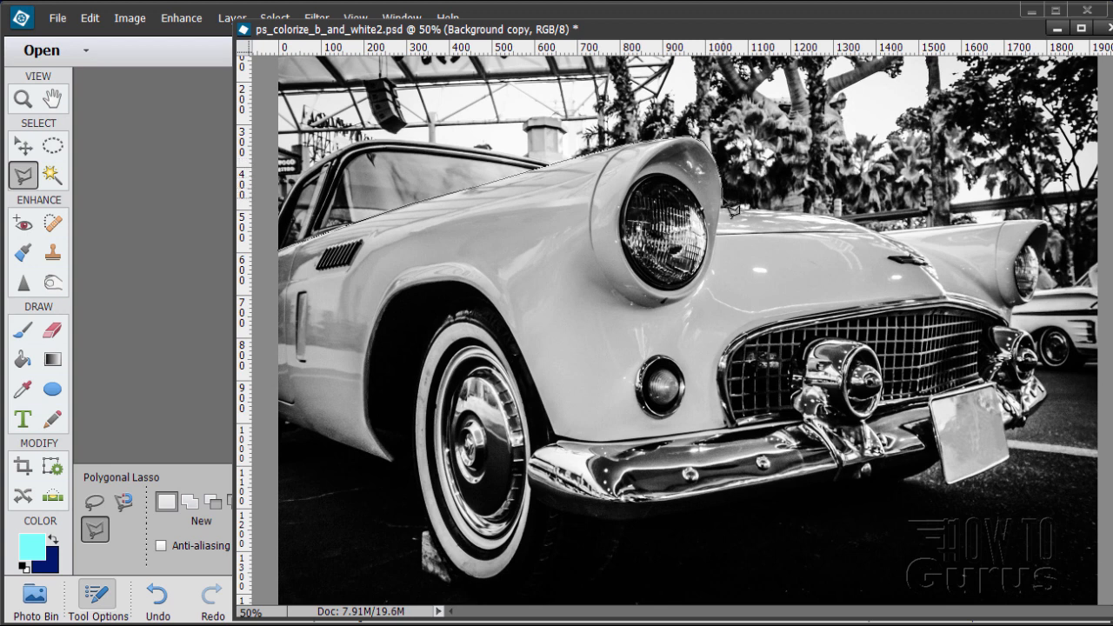
{"action": "left_click", "coordinate": [724, 210]}
{"action": "left_click", "coordinate": [808, 217]}
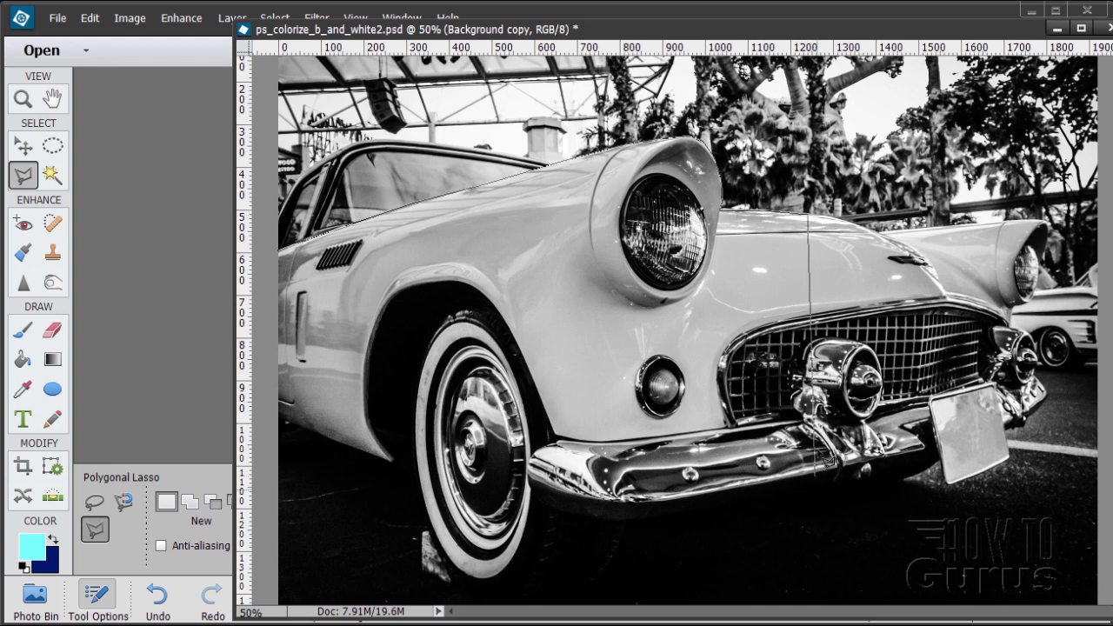
{"action": "left_click", "coordinate": [808, 426]}
{"action": "left_click", "coordinate": [368, 477]}
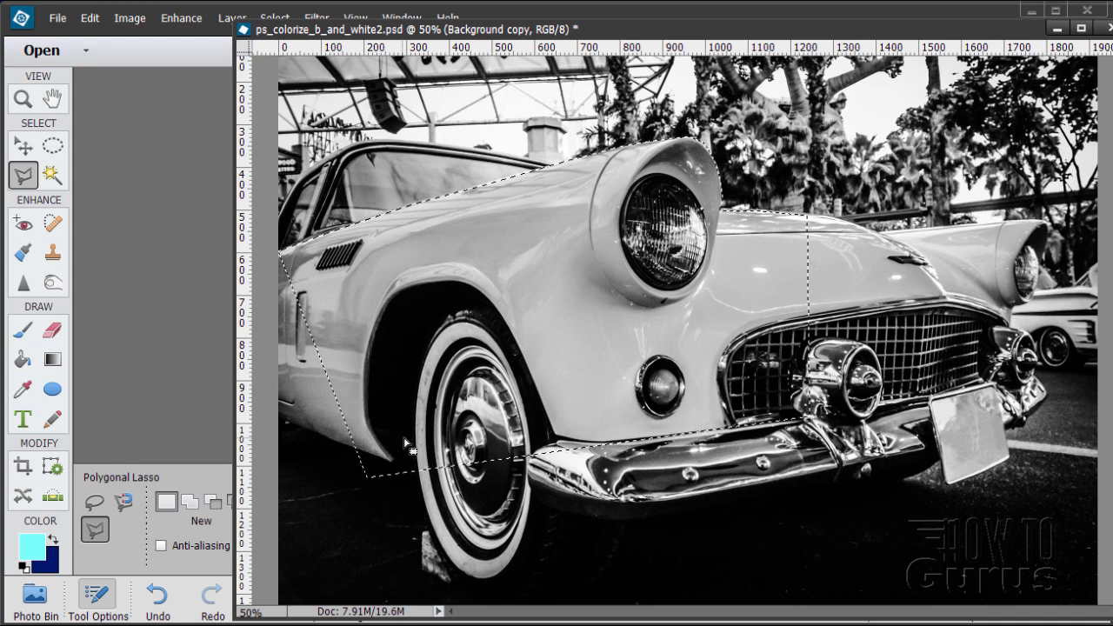
Subtract the headlight from the lasso selection with the Polygonal Lasso, and deselect everything.
{"action": "left_click", "coordinate": [191, 505]}
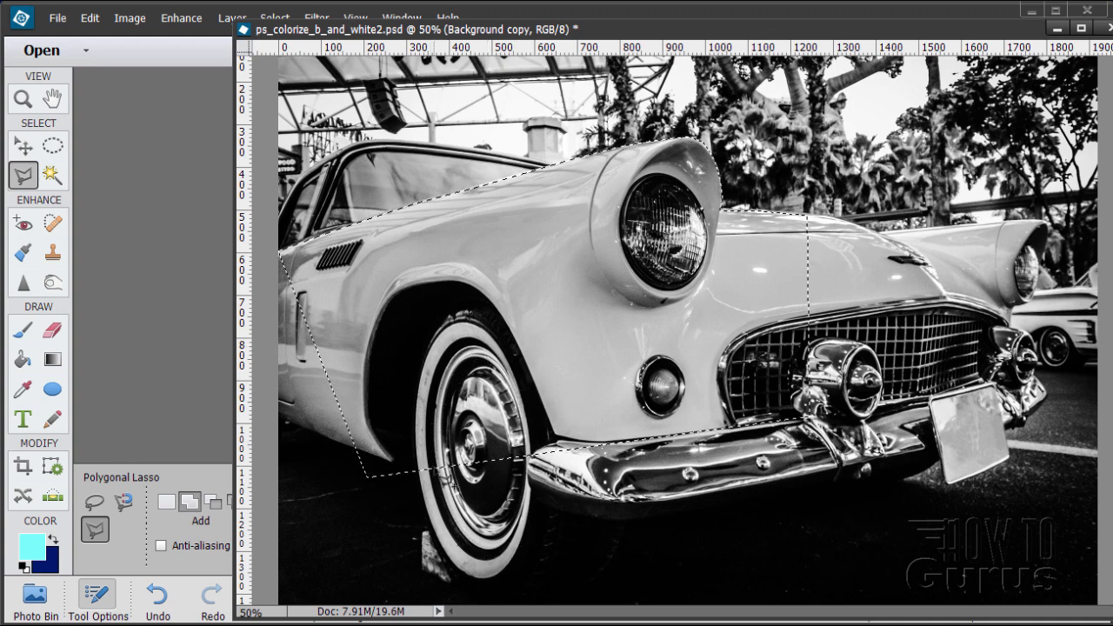
{"action": "left_click", "coordinate": [211, 503]}
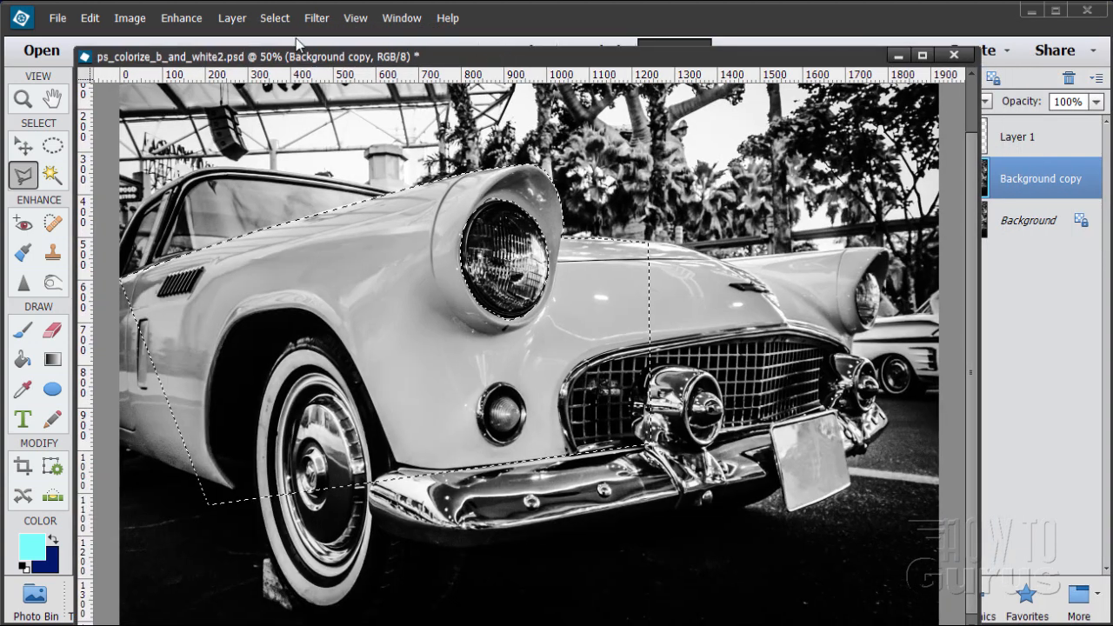
{"action": "left_click", "coordinate": [274, 18]}
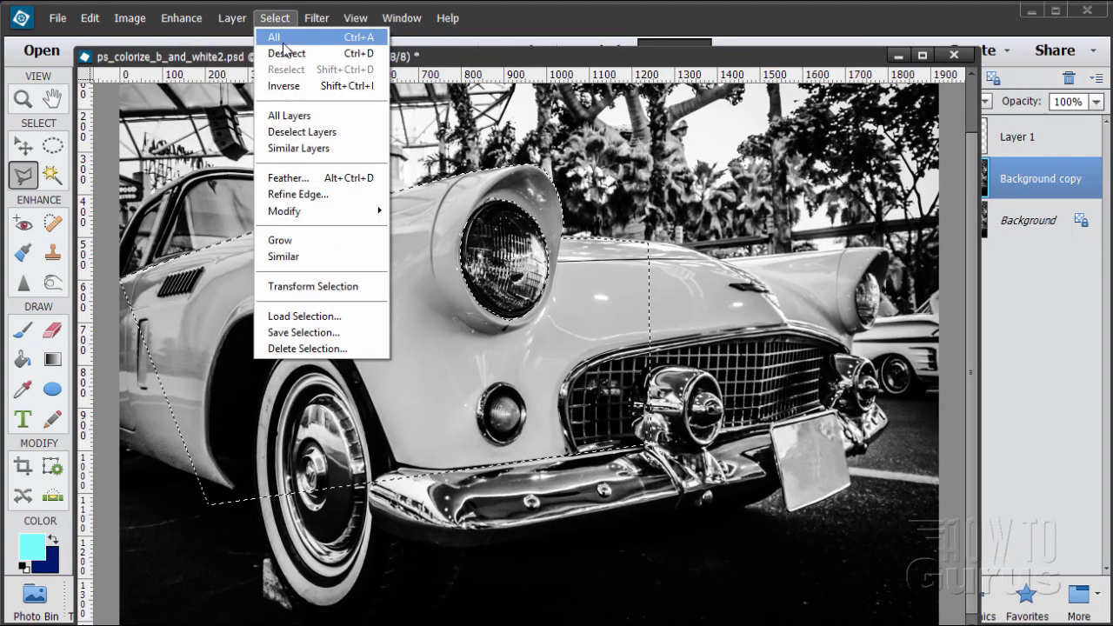
{"action": "left_click", "coordinate": [285, 54]}
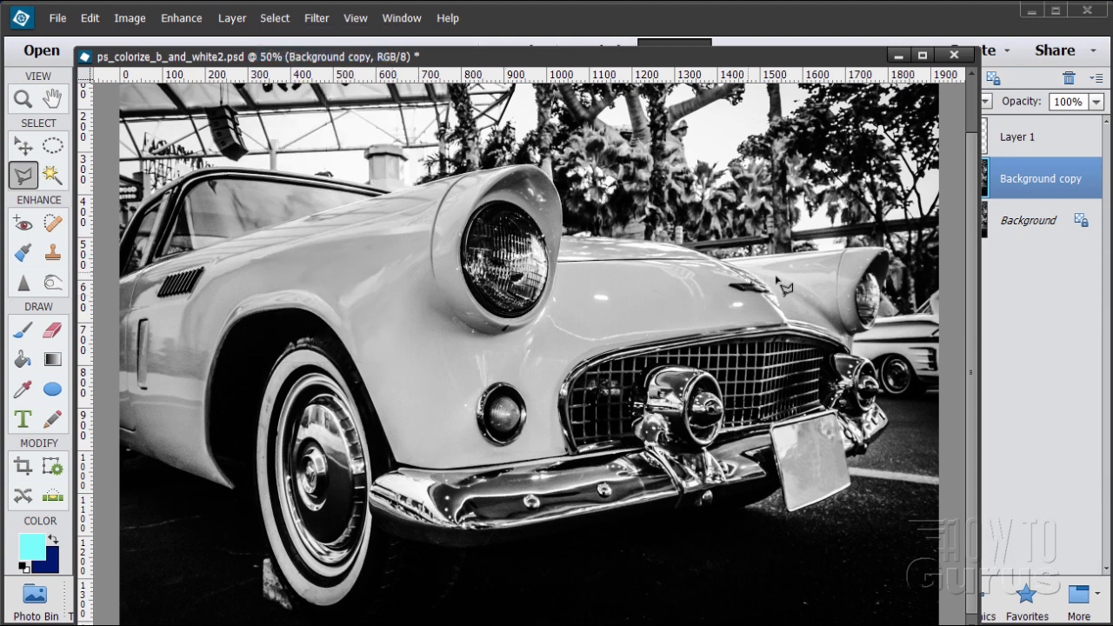
{"action": "left_click_drag", "start_coordinate": [707, 62], "coordinate": [637, 62]}
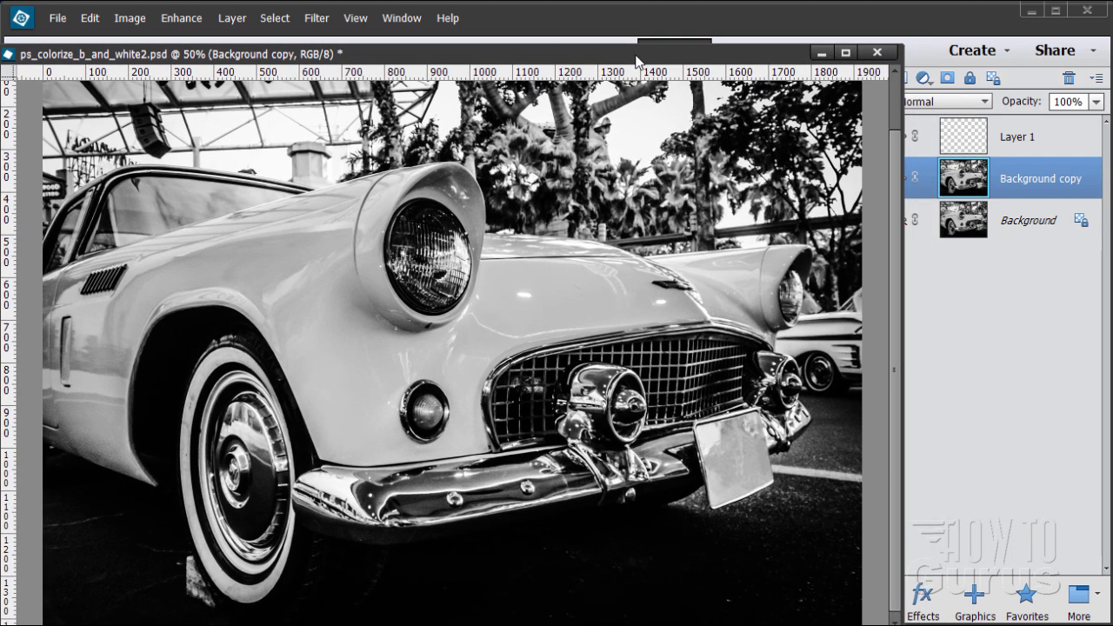
{"action": "left_click_drag", "start_coordinate": [637, 56], "coordinate": [673, 92]}
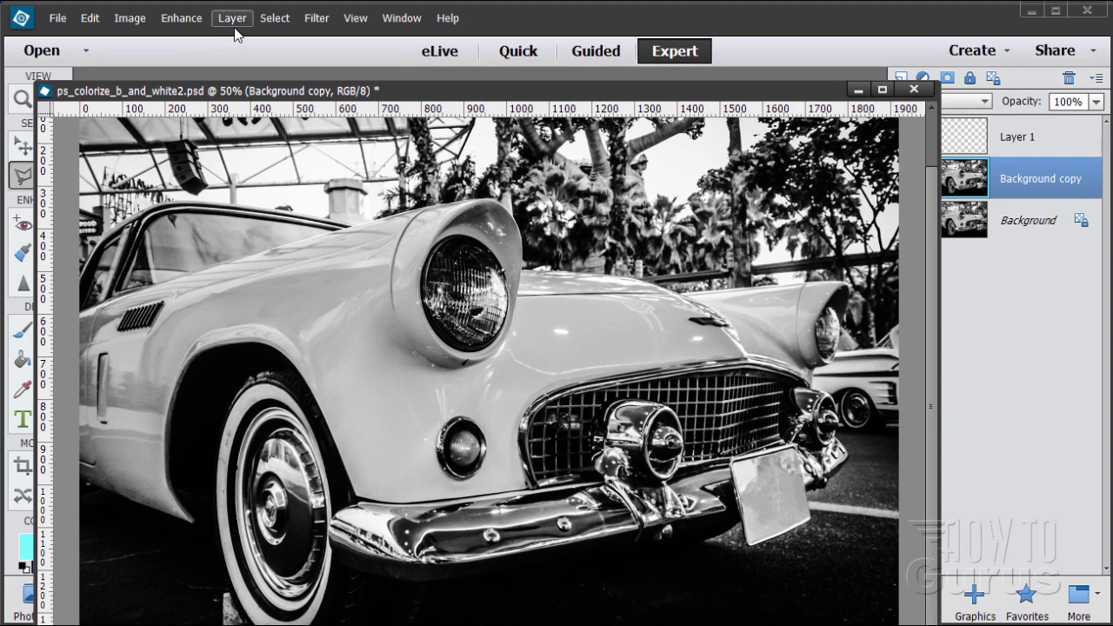
{"action": "left_click", "coordinate": [270, 21]}
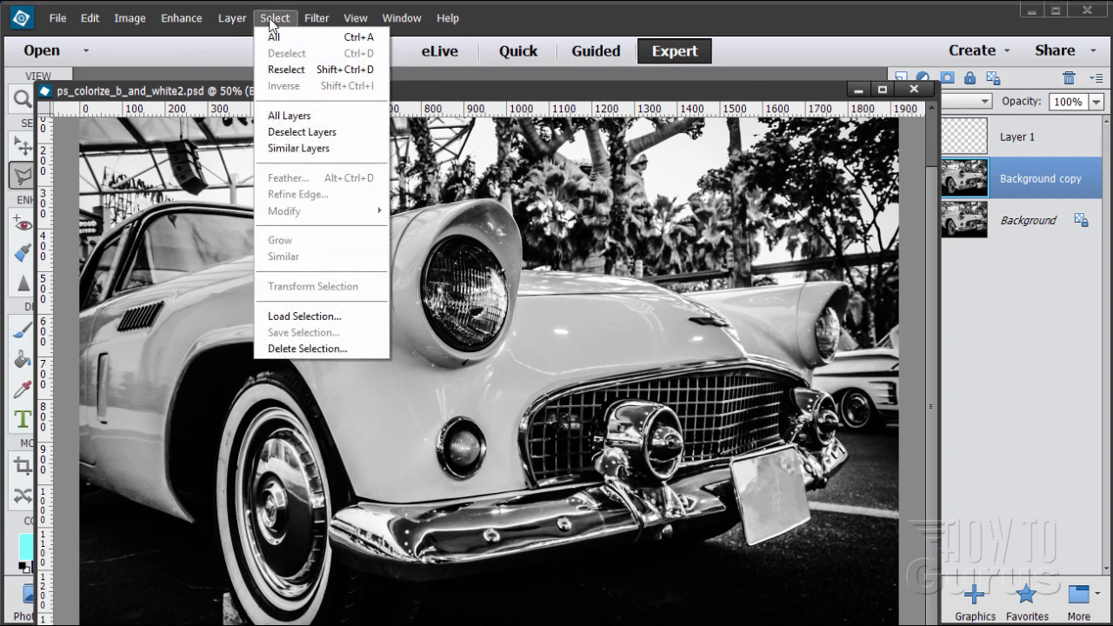
{"action": "left_click", "coordinate": [306, 317]}
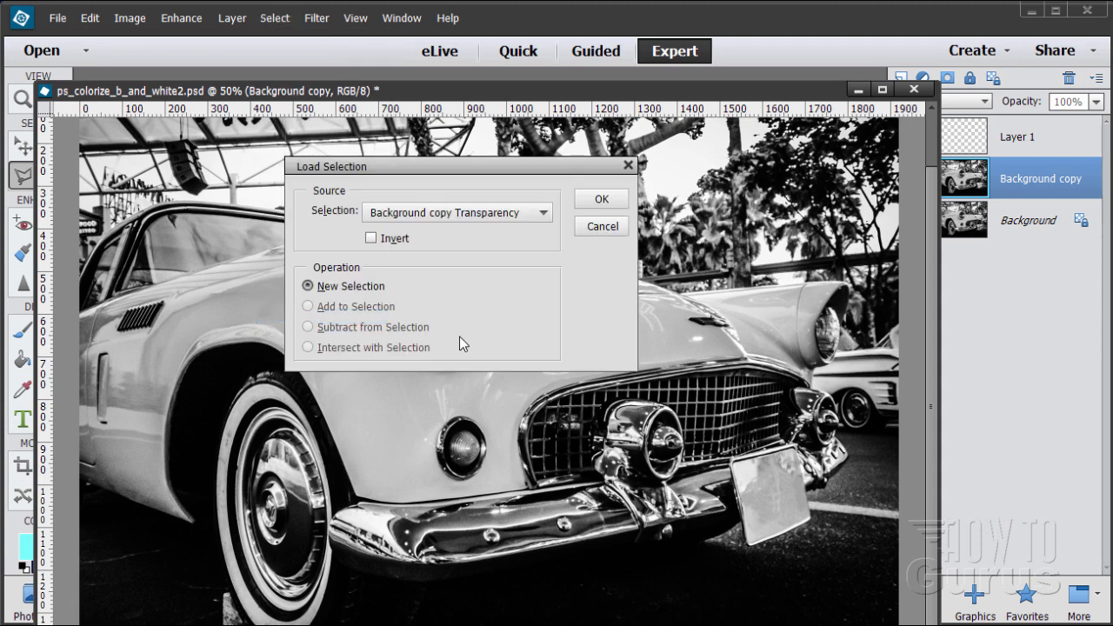
{"action": "left_click", "coordinate": [457, 212]}
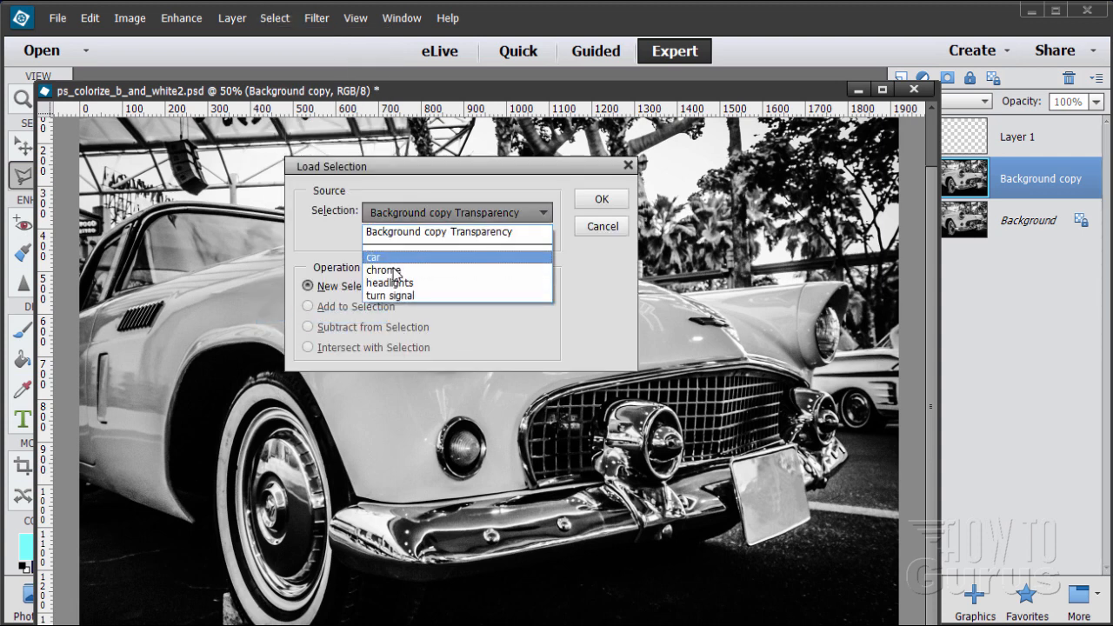
{"action": "left_click", "coordinate": [606, 233]}
{"action": "left_click", "coordinate": [602, 227]}
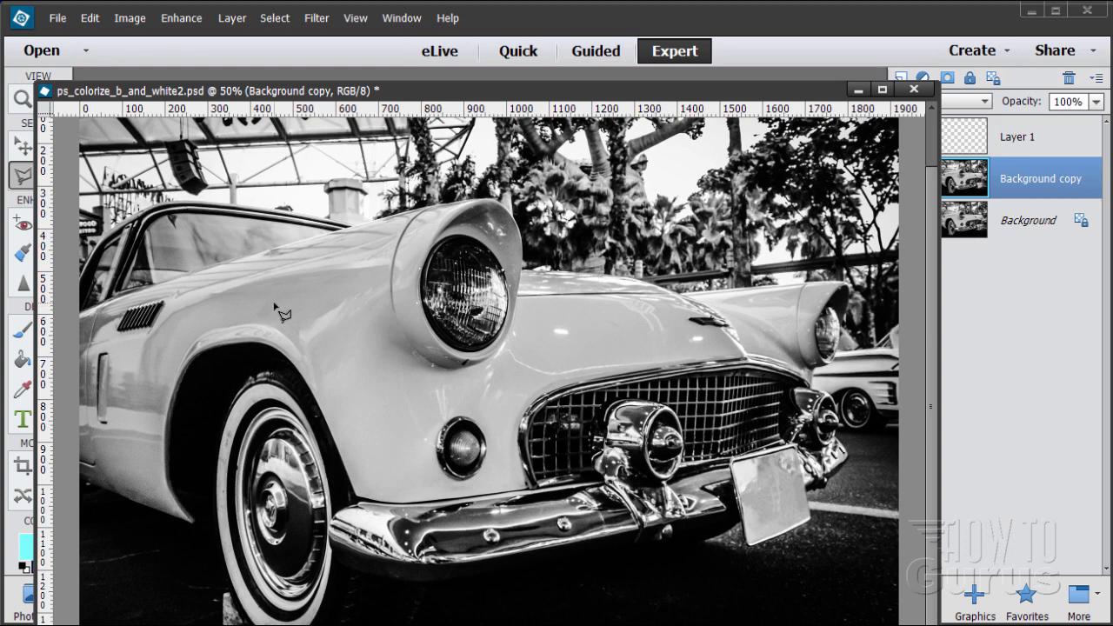
{"action": "left_click", "coordinate": [273, 18]}
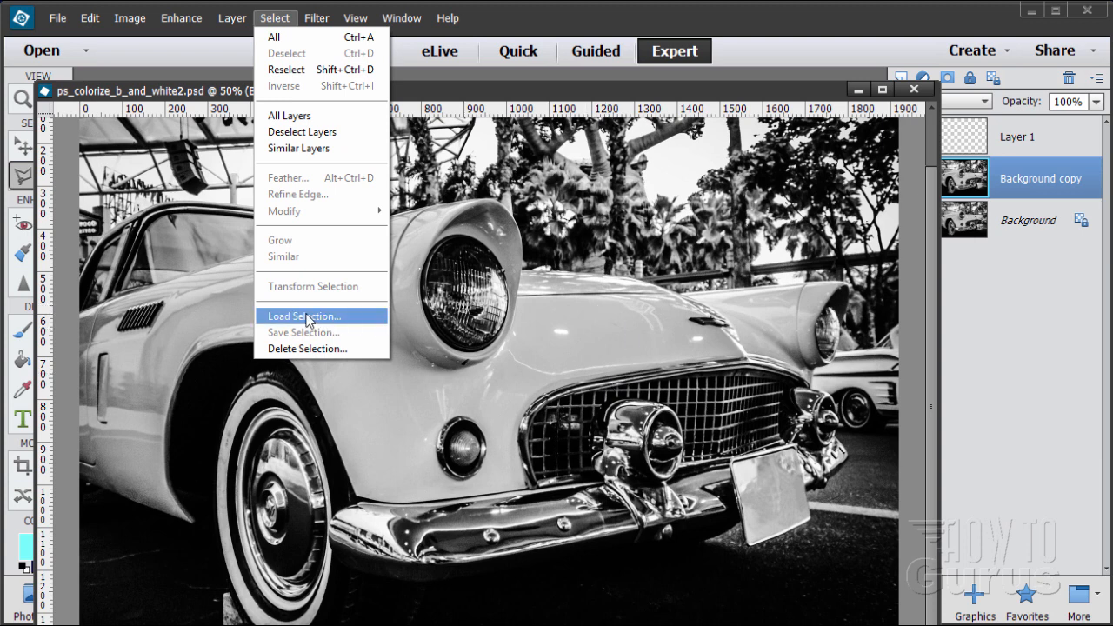
{"action": "left_click", "coordinate": [565, 98]}
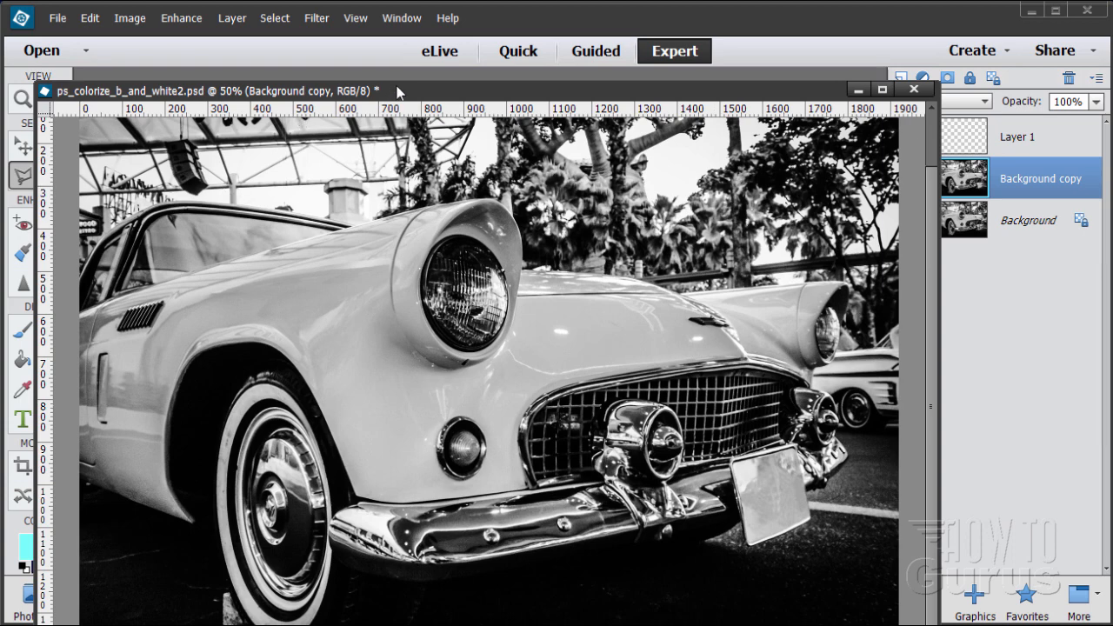
Dock the image window in the workspace and load the saved "car" selection as a new selection.
{"action": "left_click_drag", "start_coordinate": [397, 92], "coordinate": [437, 78]}
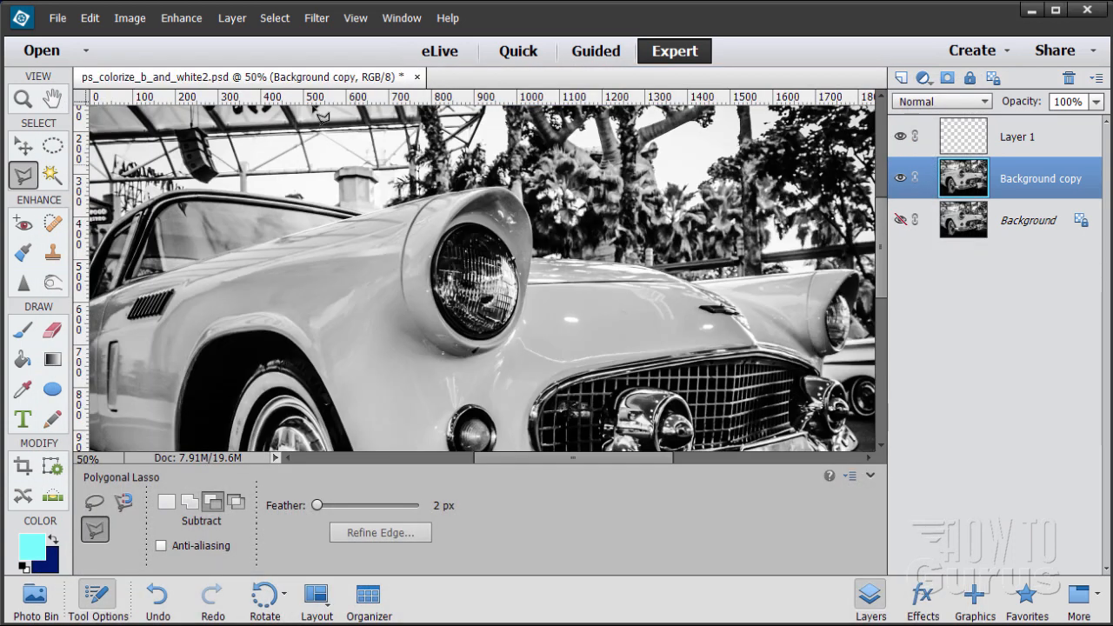
{"action": "left_click", "coordinate": [275, 17]}
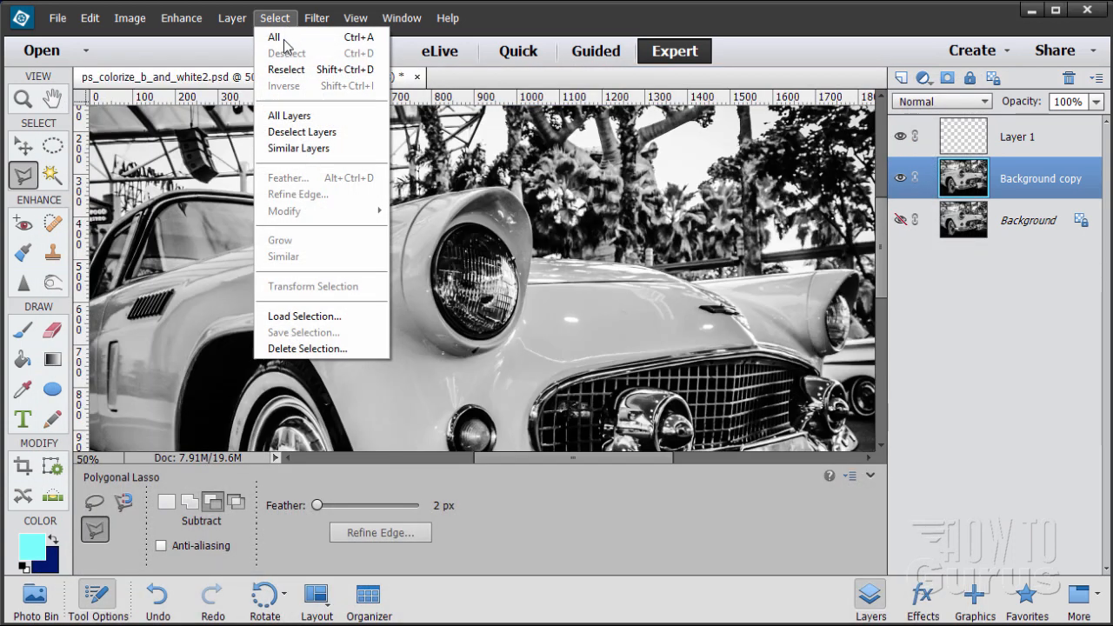
{"action": "left_click", "coordinate": [315, 318]}
{"action": "left_click", "coordinate": [546, 215]}
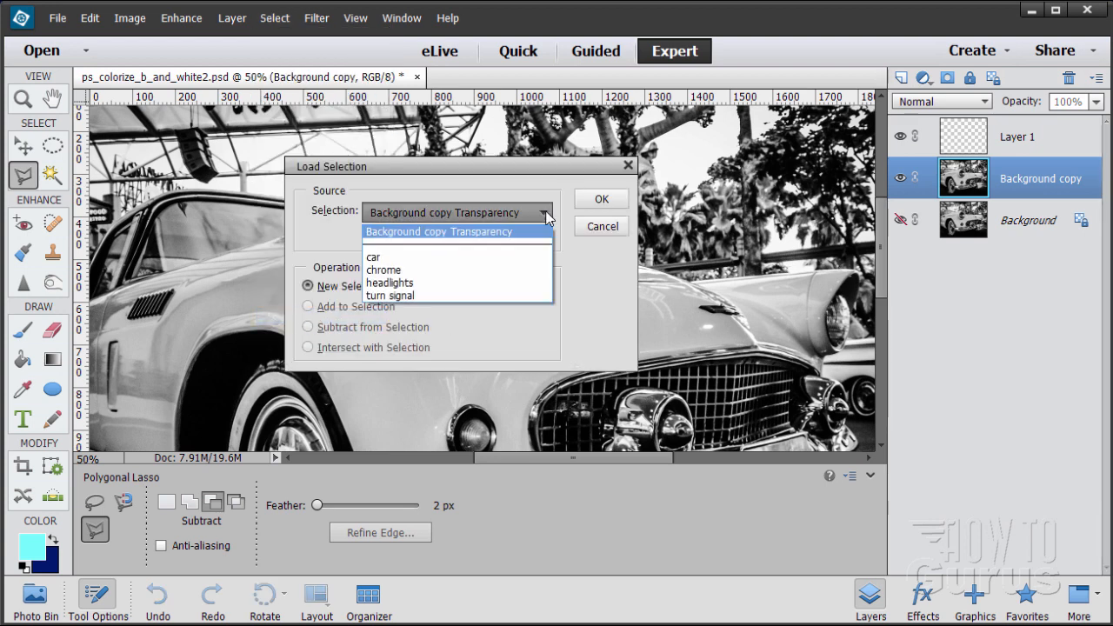
{"action": "left_click", "coordinate": [377, 257]}
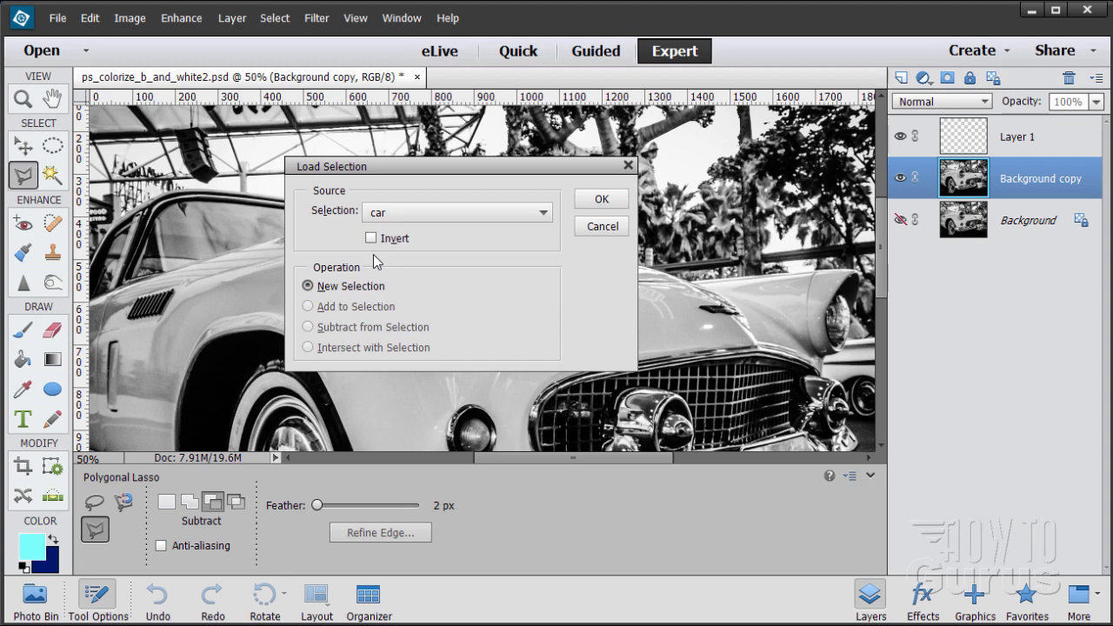
{"action": "left_click", "coordinate": [598, 202]}
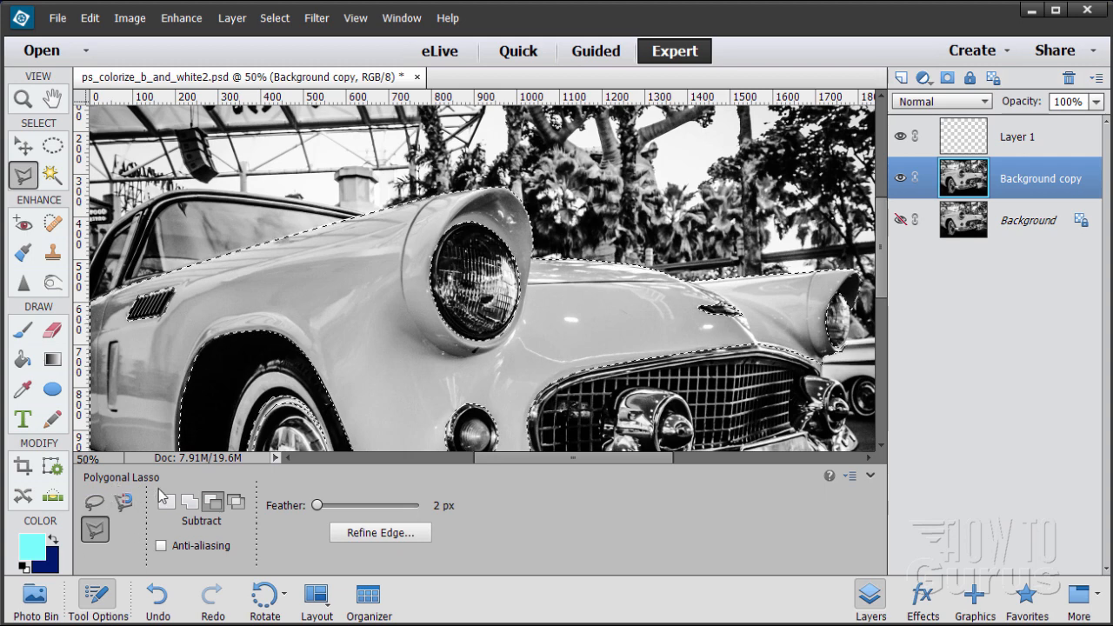
Duplicate the Background copy layer and name the duplicate Car.
{"action": "left_click", "coordinate": [22, 145]}
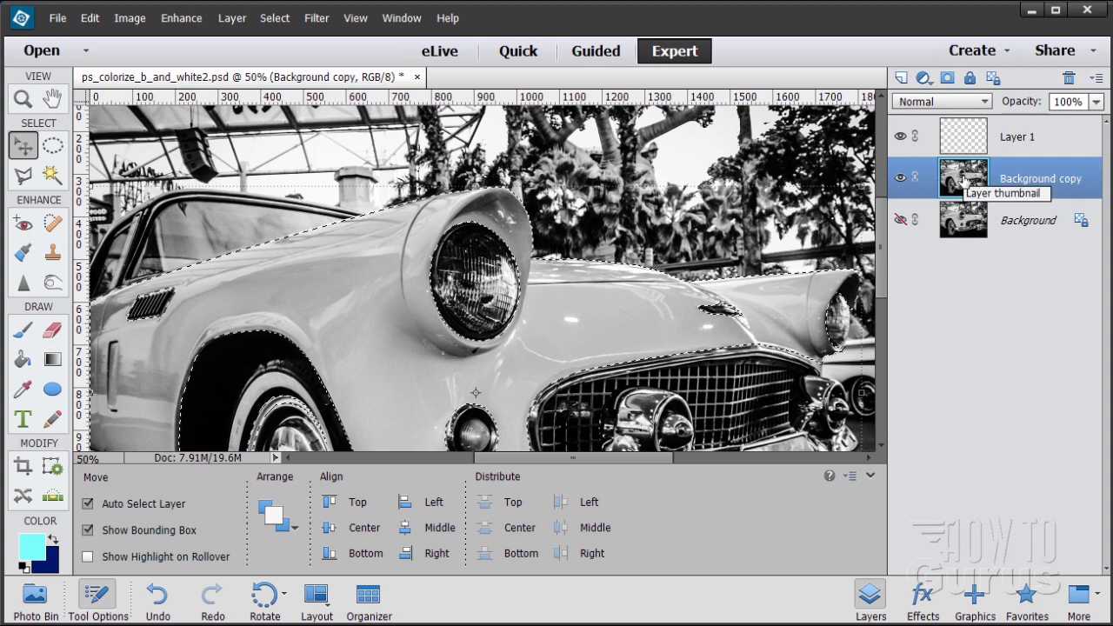
{"action": "left_click_drag", "start_coordinate": [962, 178], "coordinate": [901, 77]}
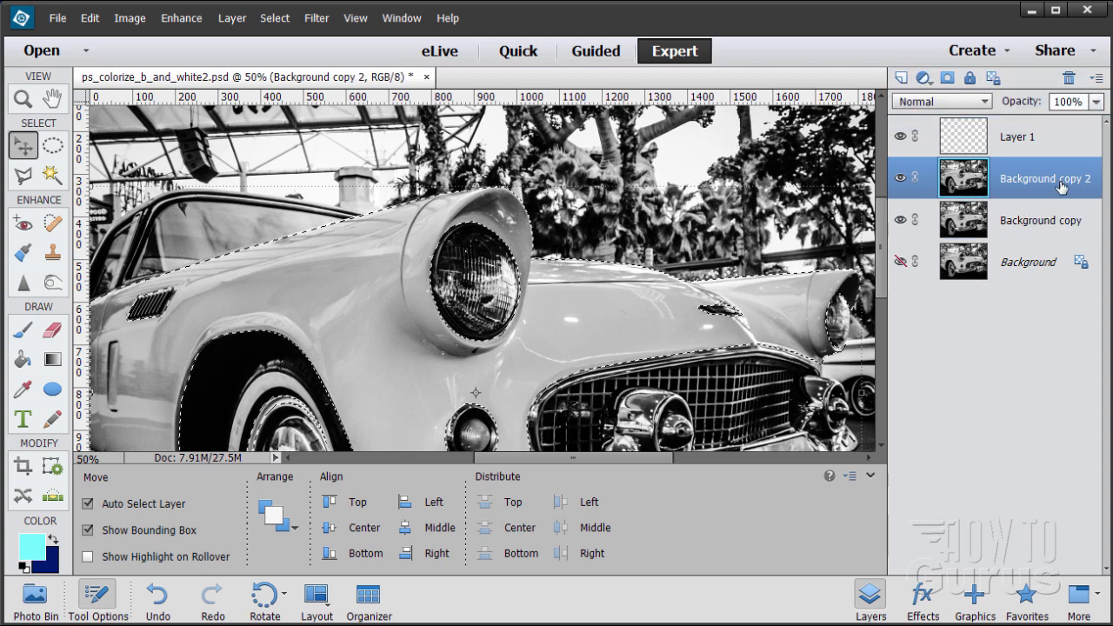
{"action": "double_click", "coordinate": [1031, 180]}
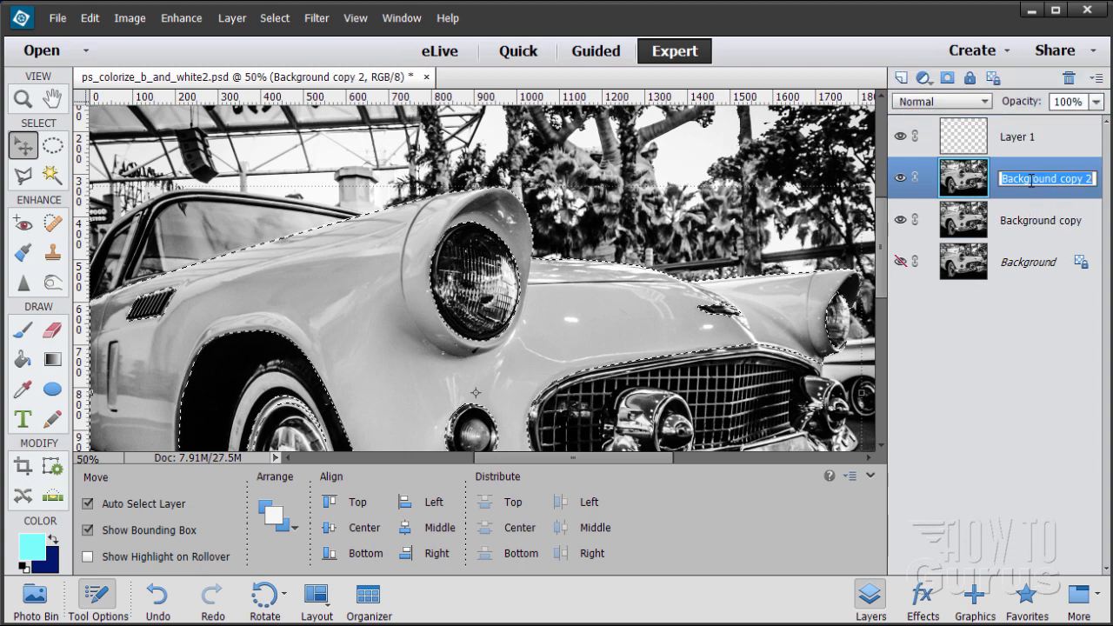
{"action": "type", "text": "Car"}
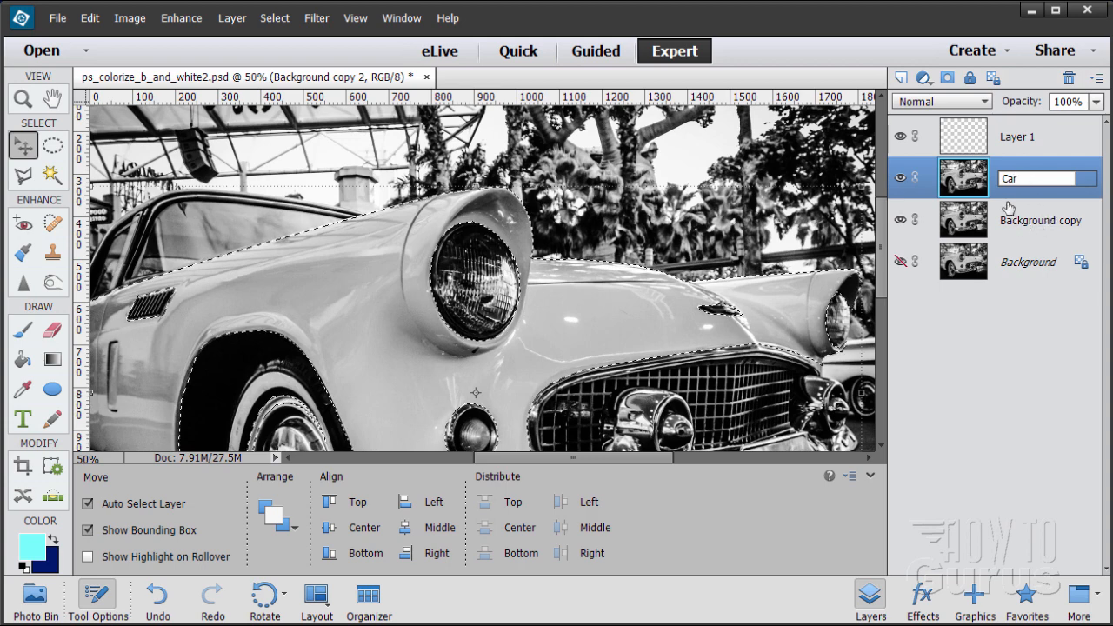
{"action": "left_click", "coordinate": [1009, 198]}
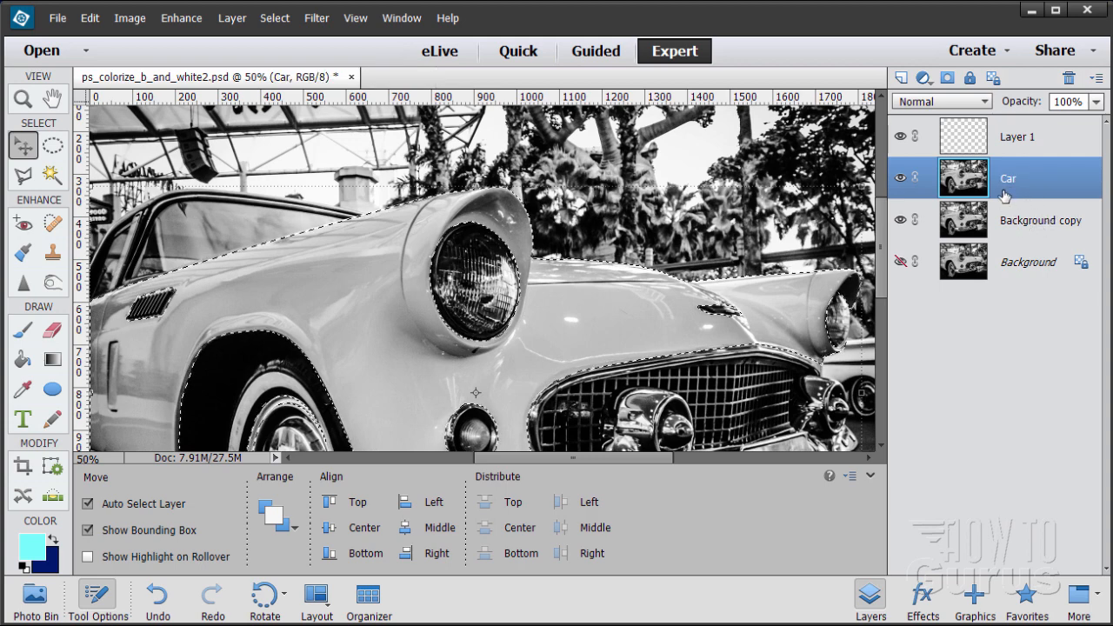
Add a layer mask to the Car layer from the active selection and make the layer's image the editing target.
{"action": "left_click", "coordinate": [948, 80]}
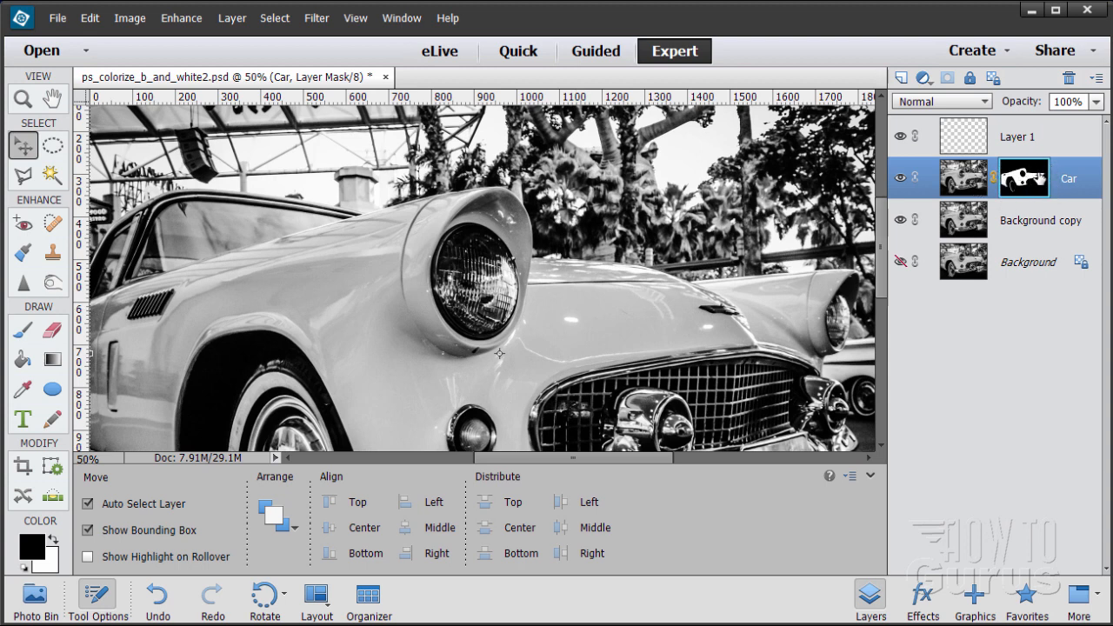
{"action": "left_click", "coordinate": [965, 183]}
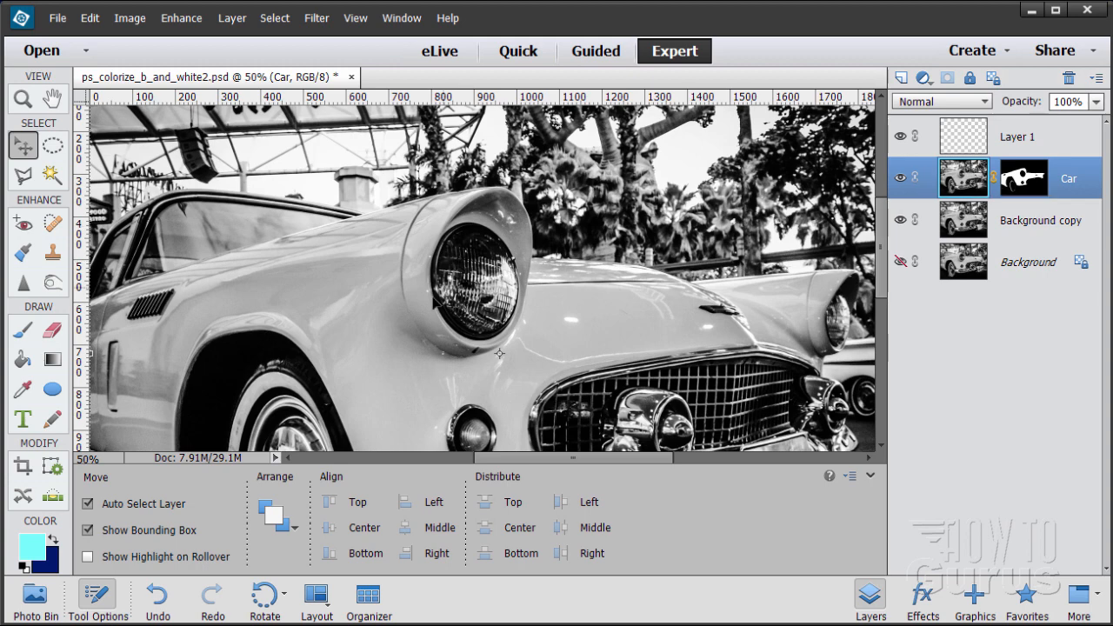
Colorize the Car layer with Hue/Saturation, using hue 190 and saturation 30.
{"action": "left_click", "coordinate": [183, 17]}
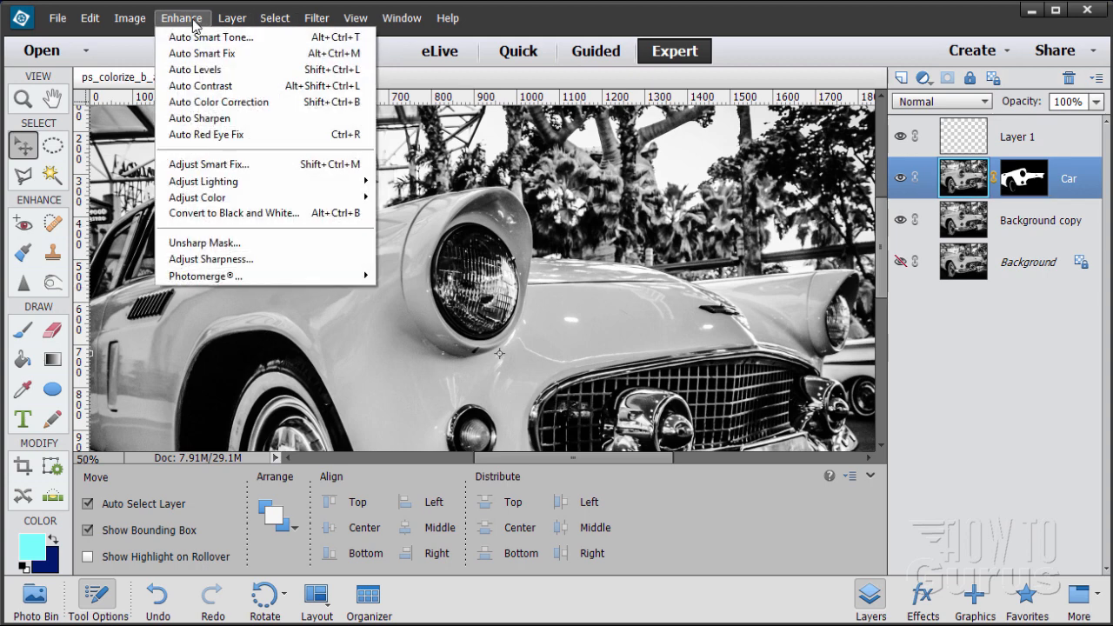
{"action": "mouse_move", "coordinate": [252, 197]}
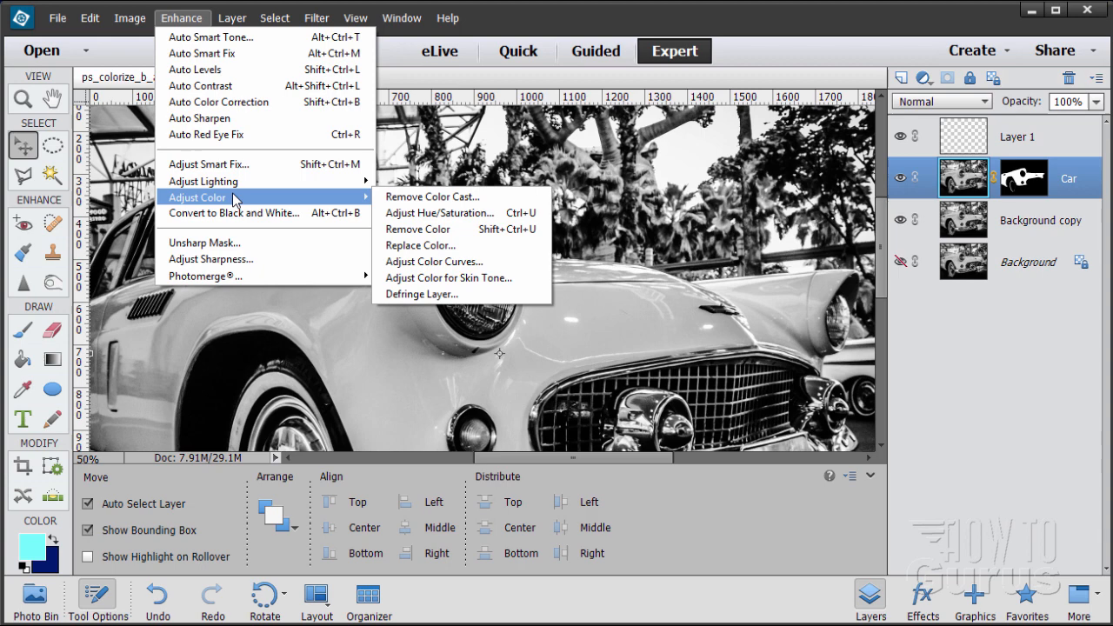
{"action": "left_click", "coordinate": [422, 213]}
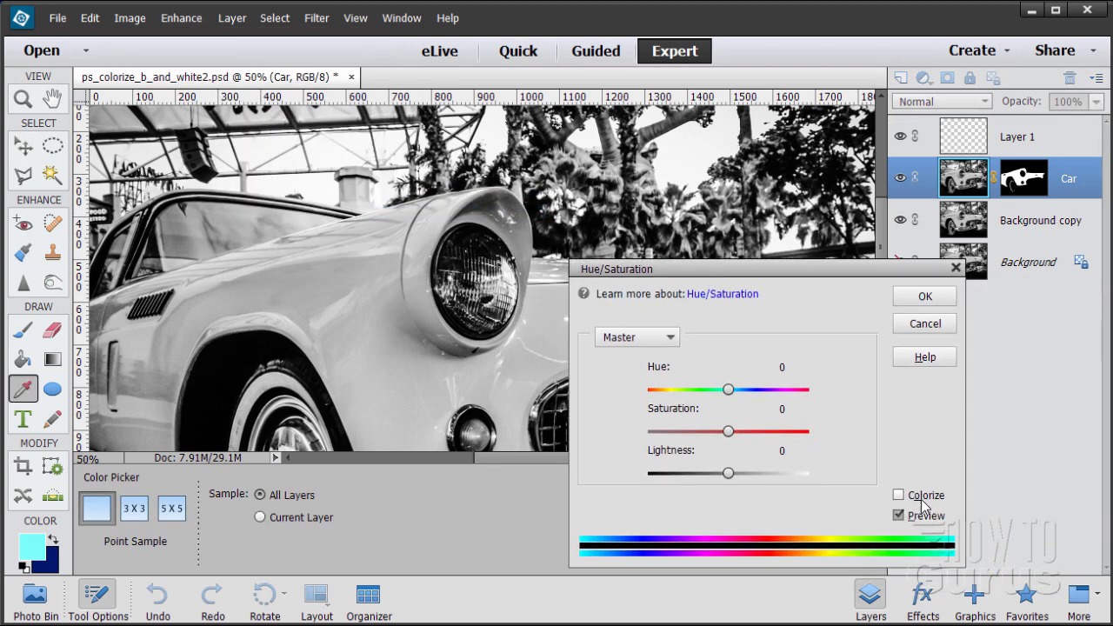
{"action": "left_click", "coordinate": [899, 495]}
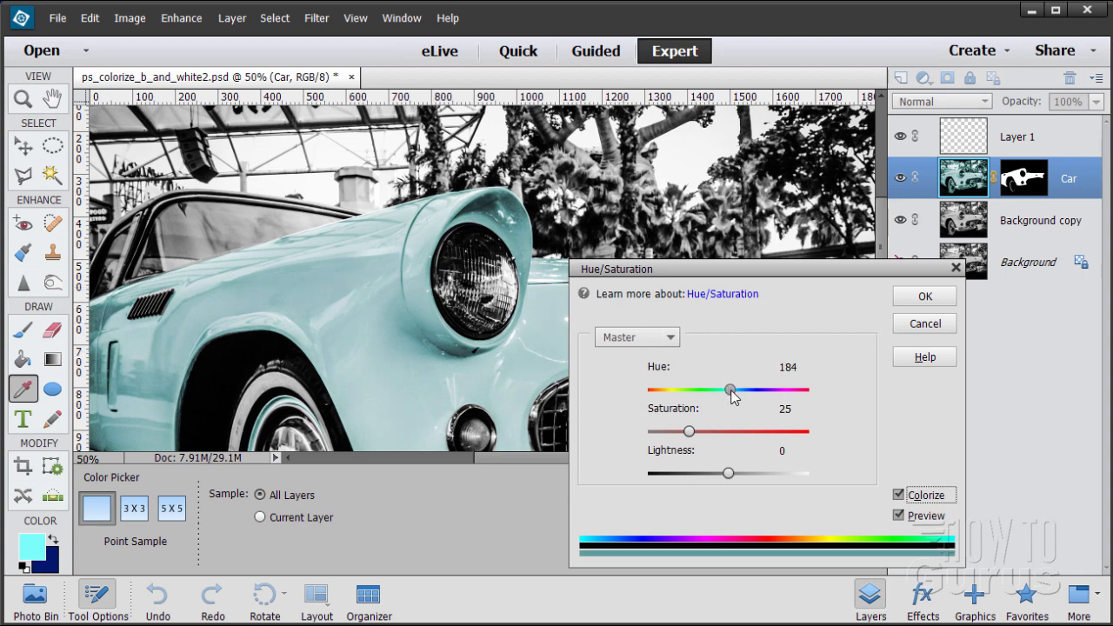
{"action": "left_click_drag", "start_coordinate": [738, 395], "coordinate": [734, 396]}
{"action": "left_click_drag", "start_coordinate": [687, 435], "coordinate": [700, 433]}
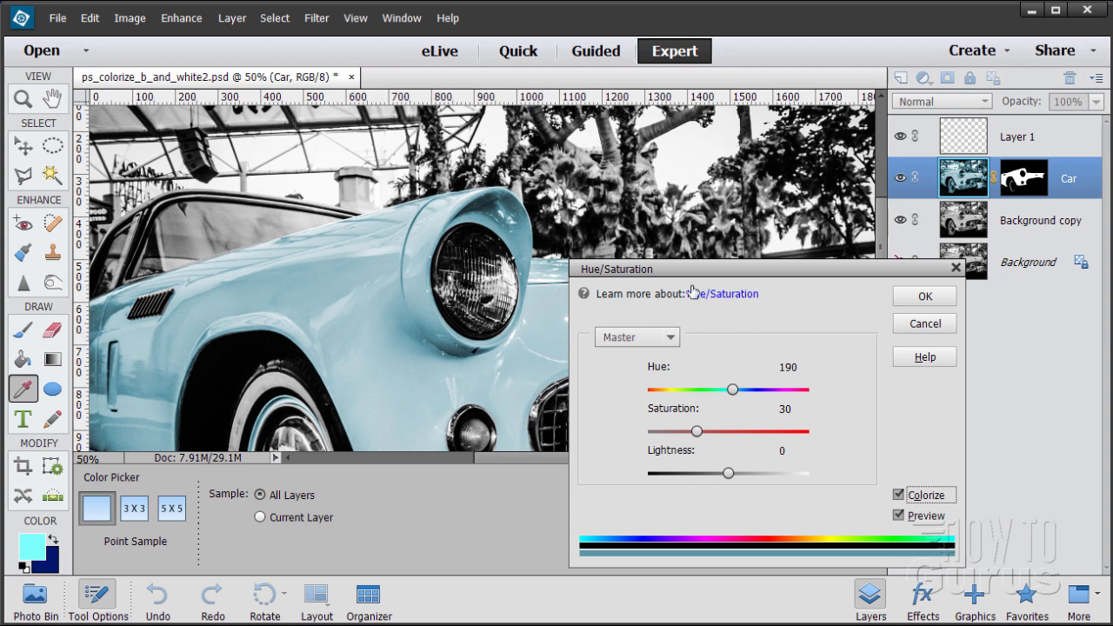
Change the car's colorize settings to hue 0 and saturation 28 for a pink body.
{"action": "left_click_drag", "start_coordinate": [680, 271], "coordinate": [663, 340]}
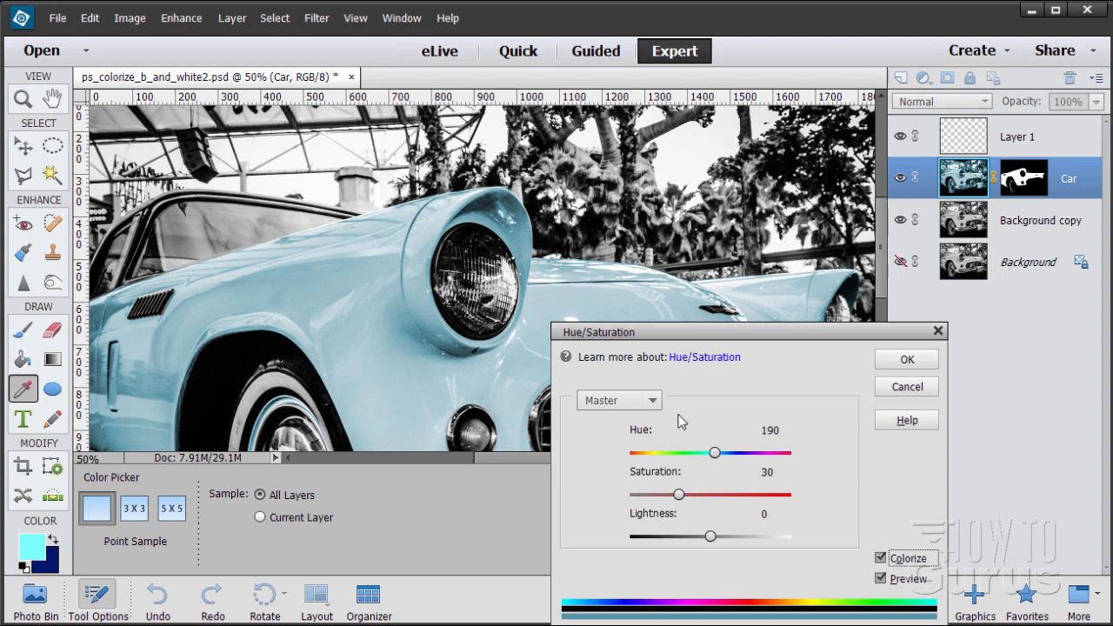
{"action": "left_click_drag", "start_coordinate": [716, 459], "coordinate": [631, 461]}
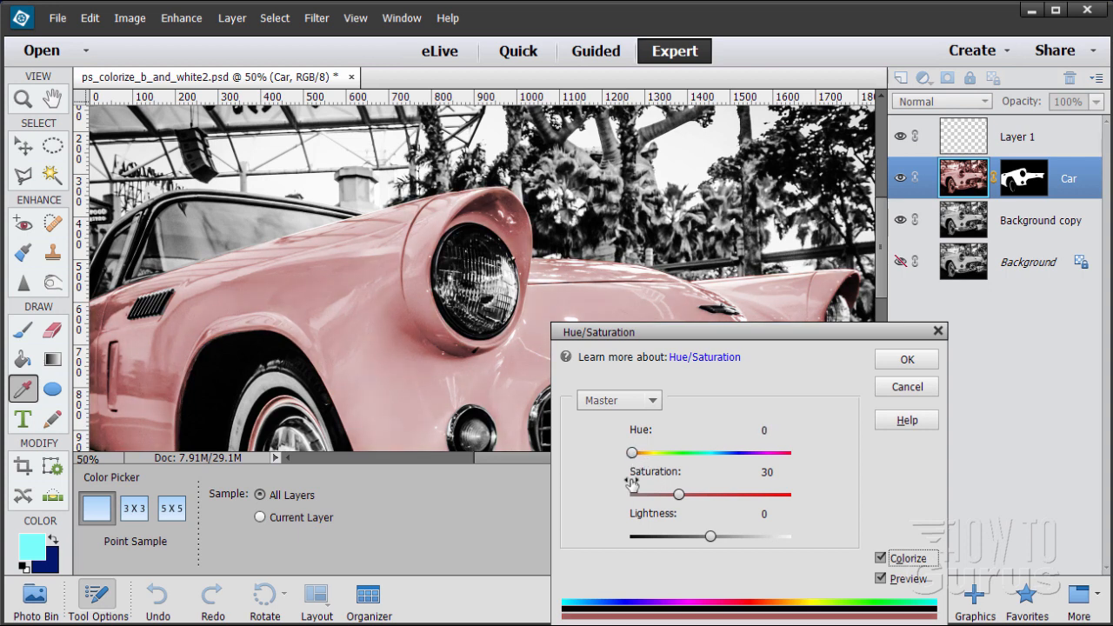
{"action": "left_click_drag", "start_coordinate": [678, 500], "coordinate": [633, 498]}
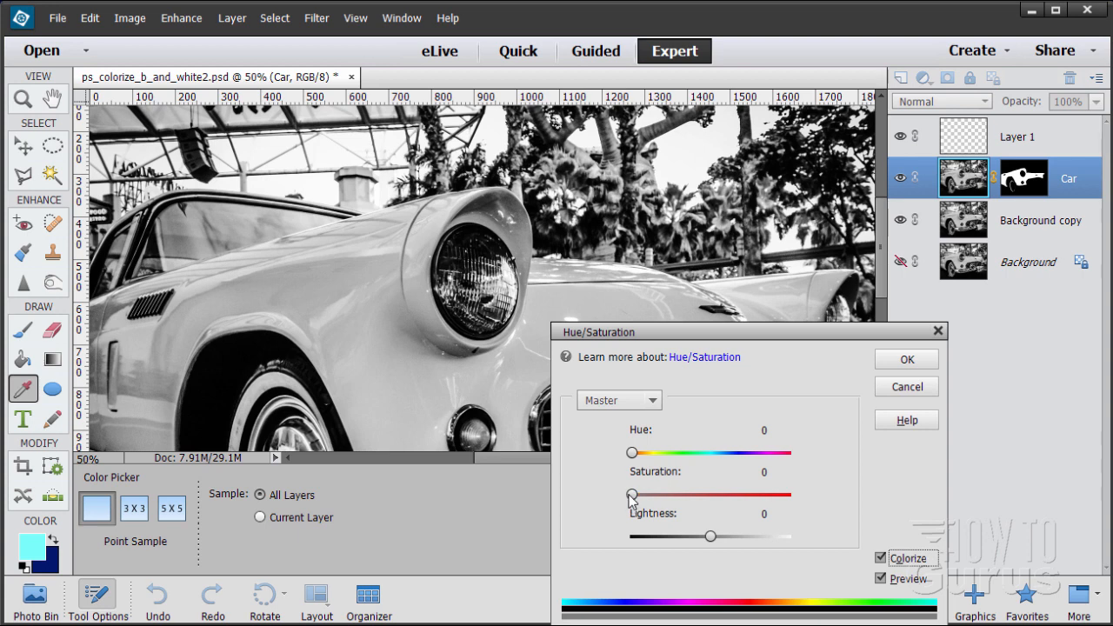
{"action": "left_click_drag", "start_coordinate": [669, 500], "coordinate": [680, 501]}
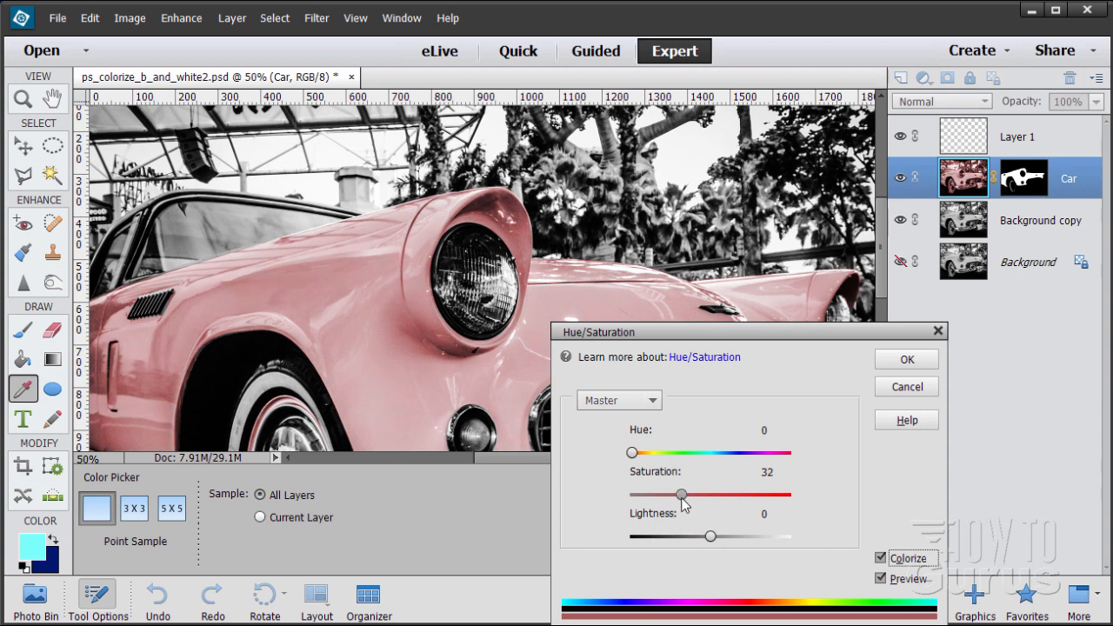
{"action": "left_click_drag", "start_coordinate": [688, 502], "coordinate": [683, 501]}
{"action": "left_click_drag", "start_coordinate": [682, 501], "coordinate": [678, 500]}
{"action": "left_click_drag", "start_coordinate": [633, 454], "coordinate": [631, 455]}
{"action": "left_click_drag", "start_coordinate": [679, 500], "coordinate": [679, 501]}
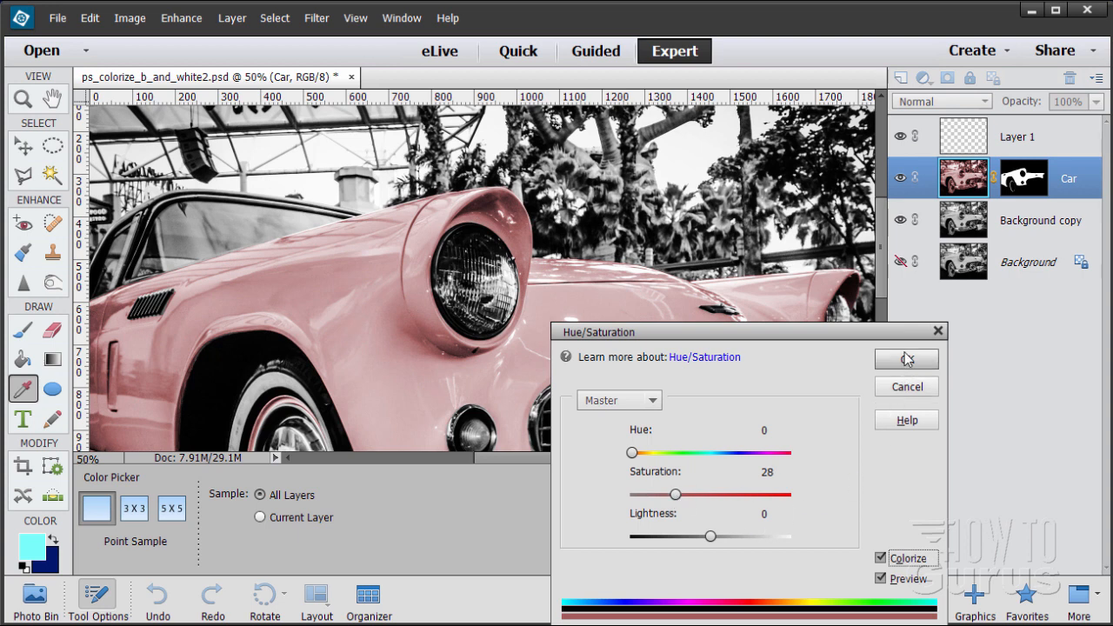
Set the colorize lightness to +4 and apply the Hue/Saturation adjustment to the Car layer.
{"action": "mouse_move", "coordinate": [720, 536]}
{"action": "left_mouse_down"}
{"action": "mouse_move", "coordinate": [761, 542]}
{"action": "mouse_move", "coordinate": [668, 537]}
{"action": "mouse_move", "coordinate": [746, 538]}
{"action": "mouse_move", "coordinate": [702, 538]}
{"action": "left_mouse_up"}
{"action": "left_click", "coordinate": [761, 514]}
{"action": "left_click_drag", "start_coordinate": [761, 514], "coordinate": [736, 511]}
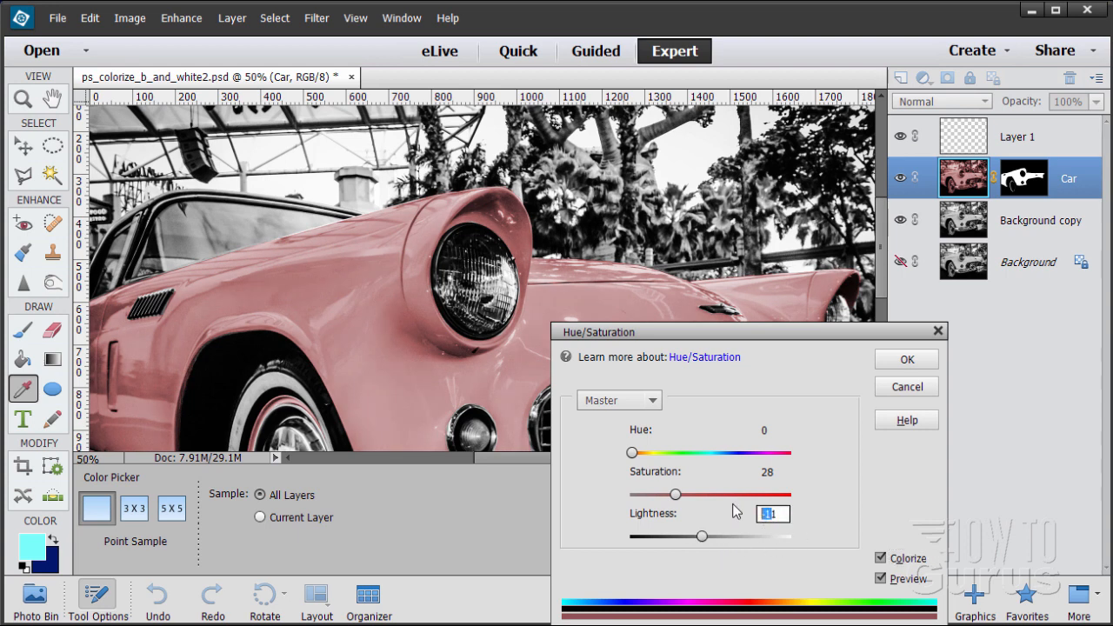
{"action": "type", "text": "0"}
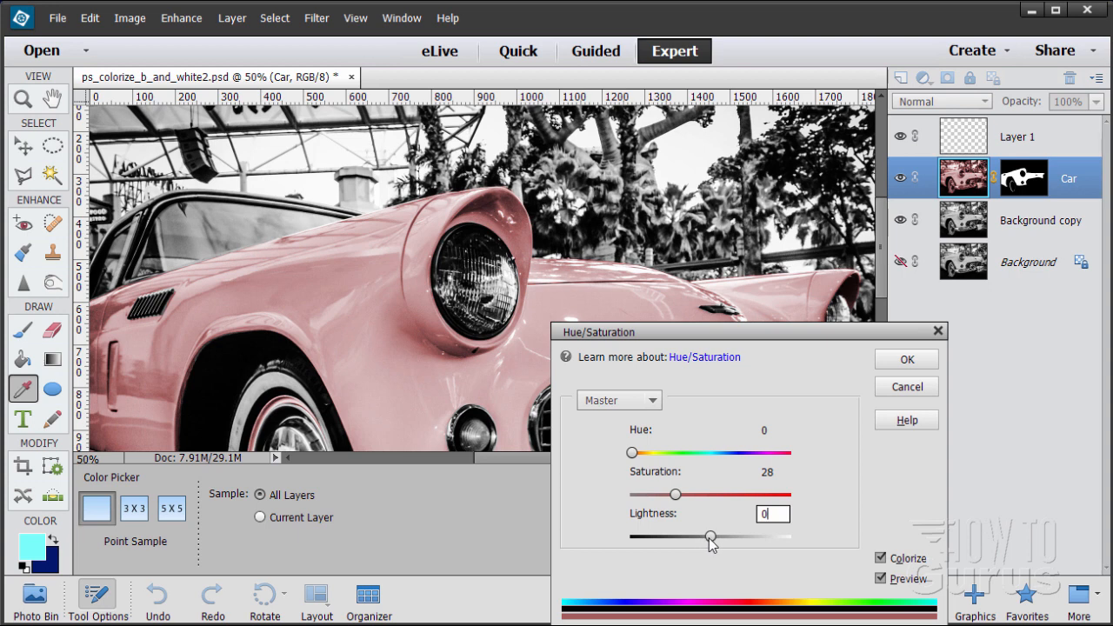
{"action": "left_click_drag", "start_coordinate": [711, 543], "coordinate": [713, 543]}
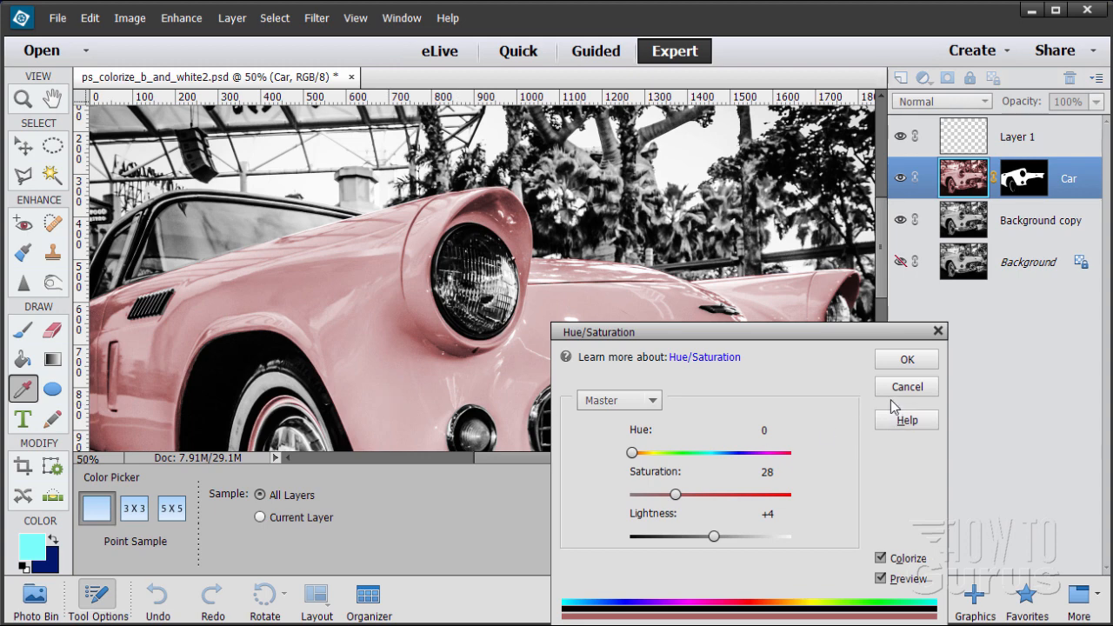
{"action": "left_click", "coordinate": [904, 360]}
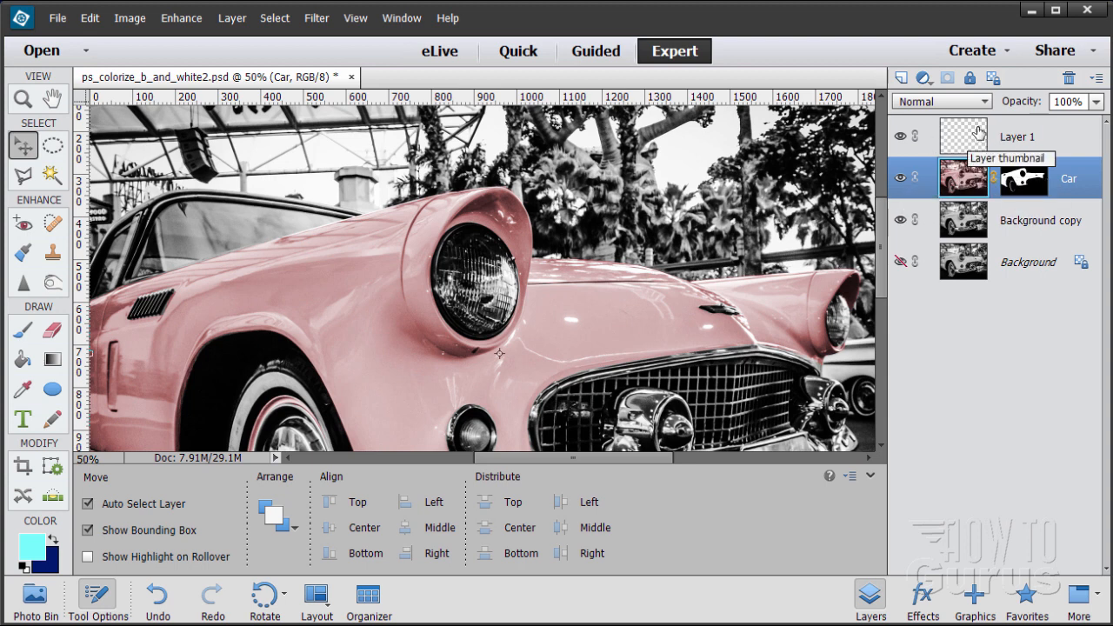
Copy the Car layer's mask onto Layer 1 and hide the Car layer.
{"action": "left_click", "coordinate": [1029, 184]}
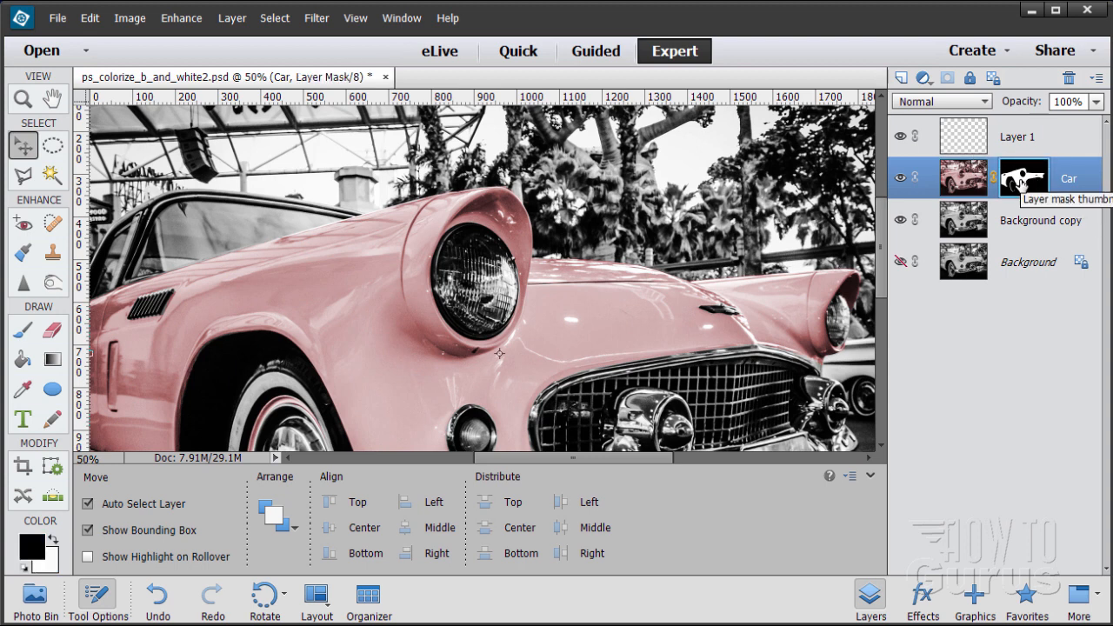
{"action": "left_click_drag", "start_coordinate": [1023, 184], "coordinate": [1024, 137]}
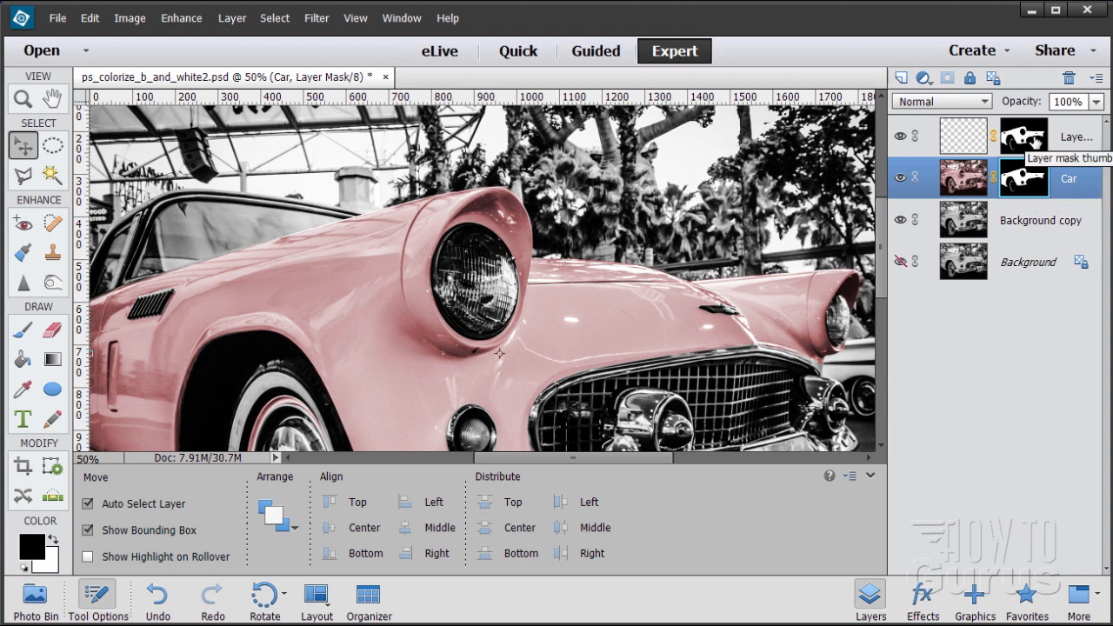
{"action": "left_click", "coordinate": [901, 178]}
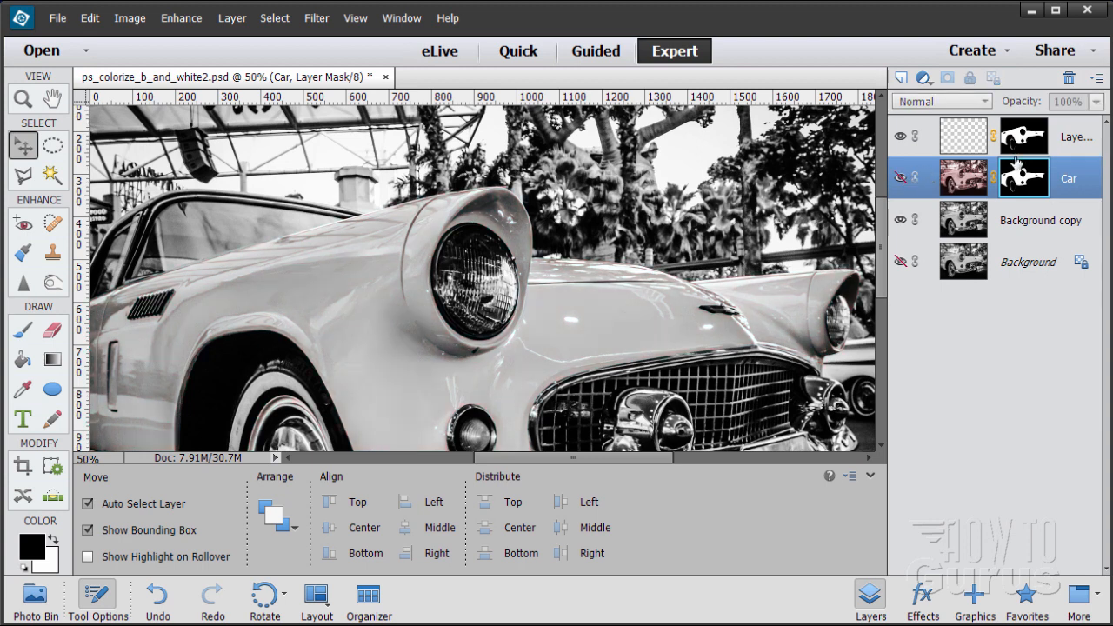
Set the foreground color to light pink ffc7db and fill Layer 1's image with it using the Paint Bucket.
{"action": "left_click", "coordinate": [964, 141]}
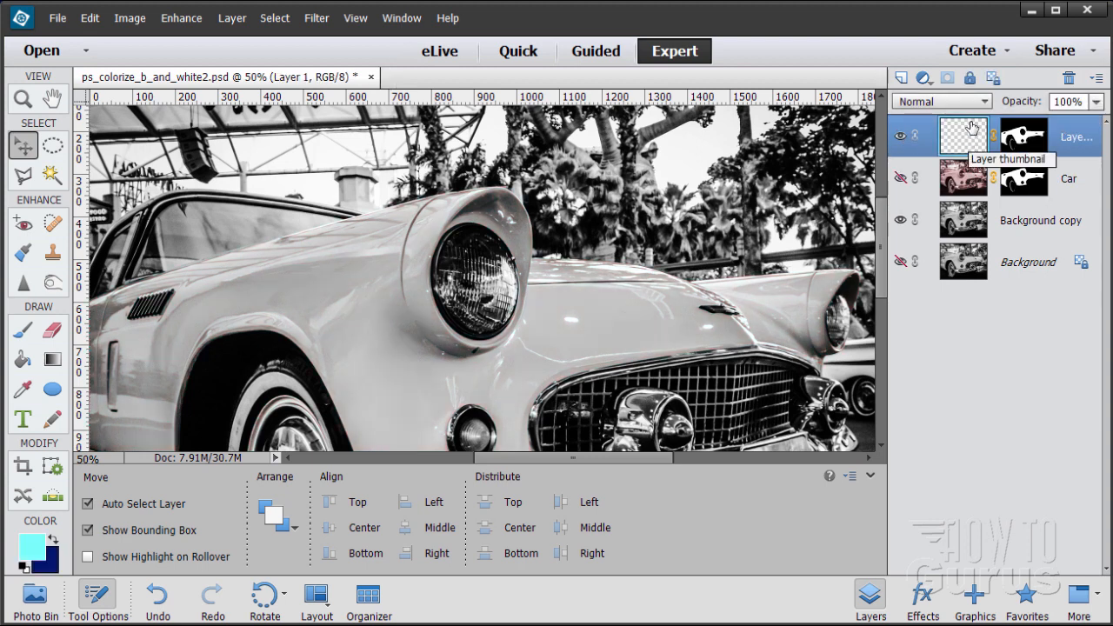
{"action": "left_click", "coordinate": [33, 551]}
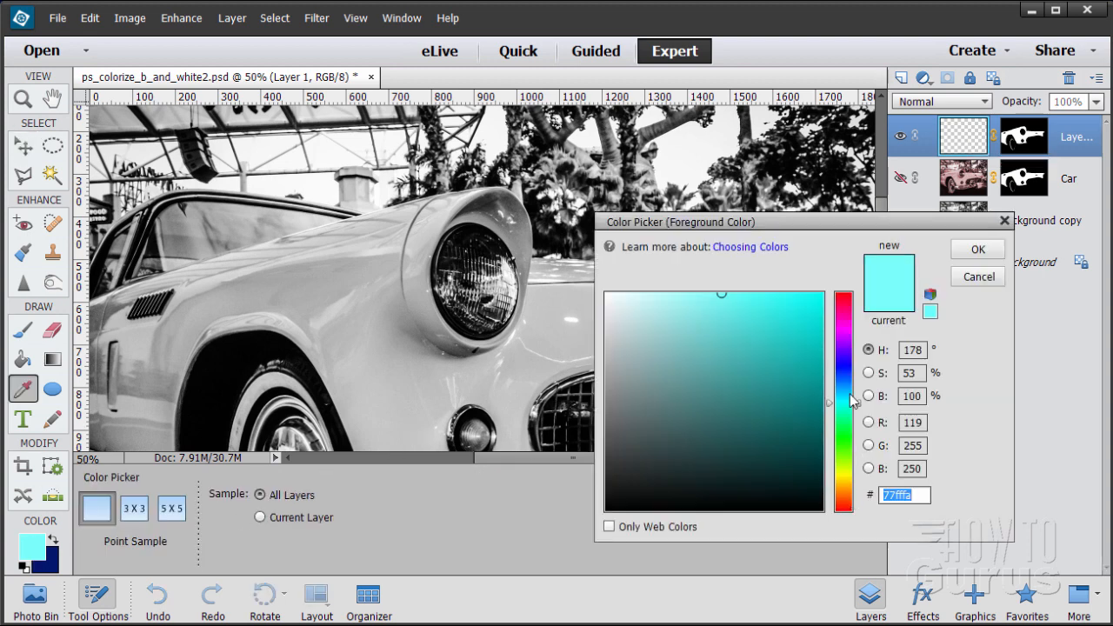
{"action": "left_click_drag", "start_coordinate": [847, 324], "coordinate": [848, 313]}
{"action": "left_click_drag", "start_coordinate": [721, 296], "coordinate": [654, 294]}
{"action": "mouse_move", "coordinate": [857, 314]}
{"action": "left_mouse_down"}
{"action": "mouse_move", "coordinate": [860, 294]}
{"action": "mouse_move", "coordinate": [861, 306]}
{"action": "left_mouse_up"}
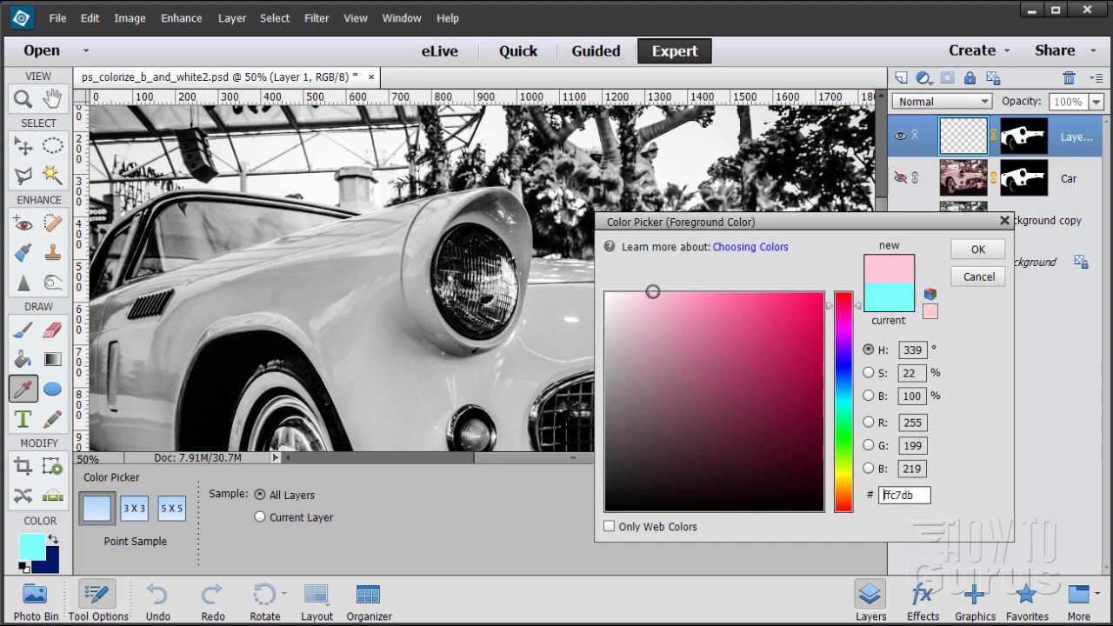
{"action": "left_click", "coordinate": [978, 249]}
{"action": "key", "text": "v"}
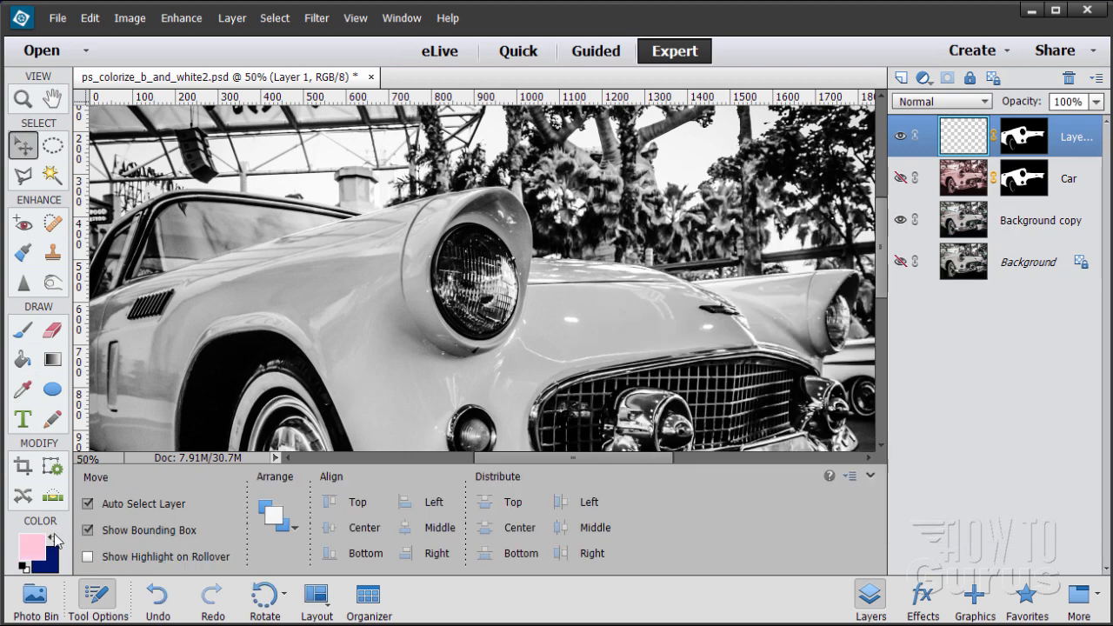
{"action": "left_click", "coordinate": [25, 359]}
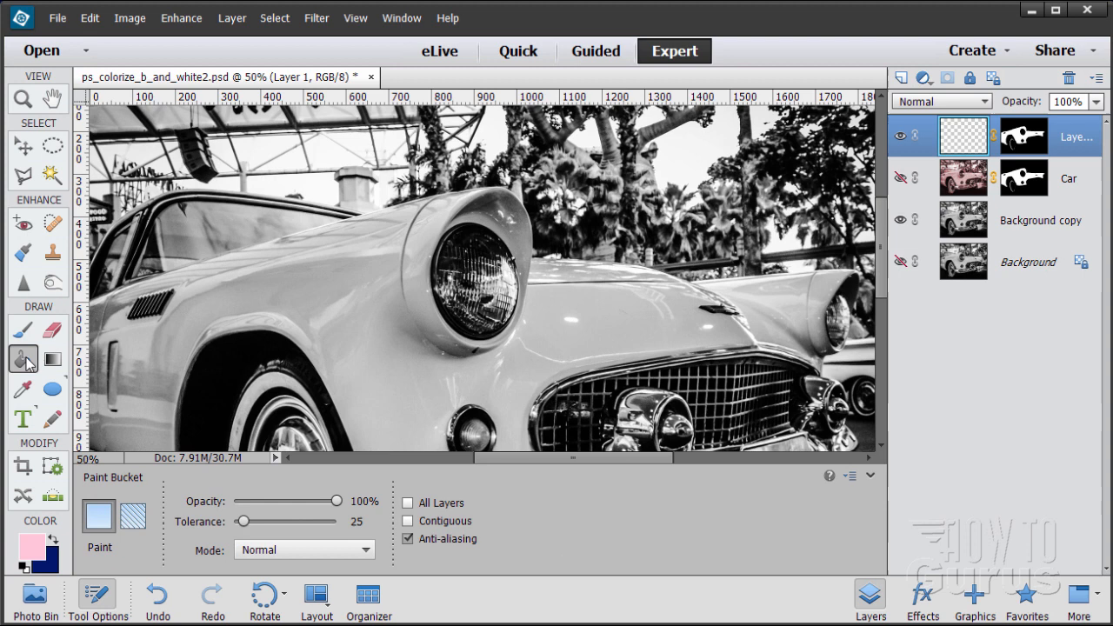
{"action": "left_click", "coordinate": [404, 341]}
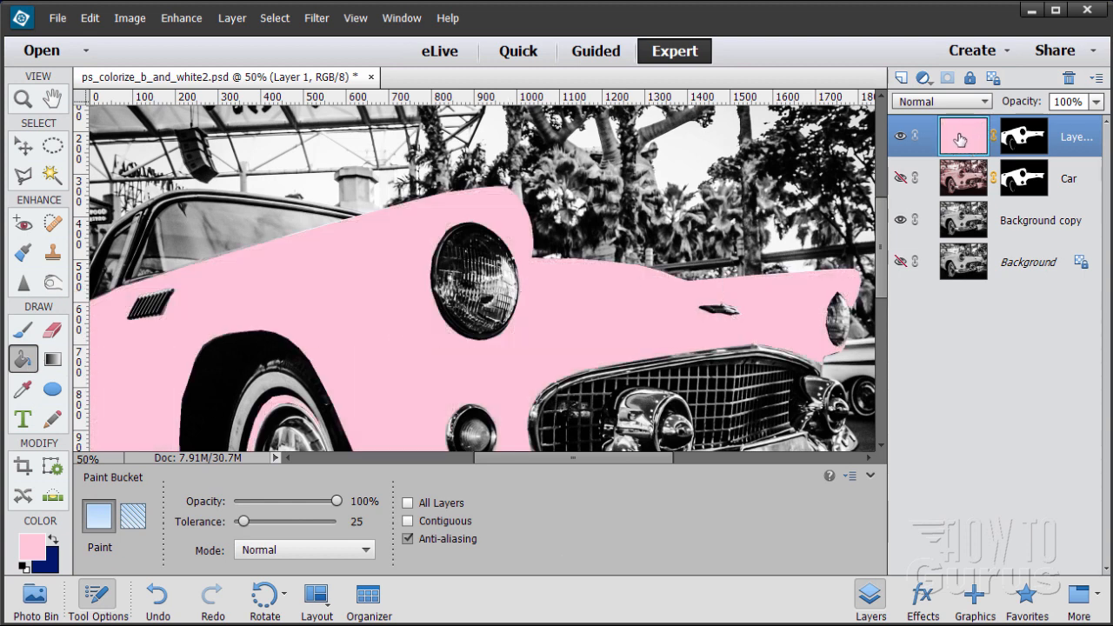
Set Layer 1's blend mode to Color and its opacity to 100%.
{"action": "left_click", "coordinate": [24, 146]}
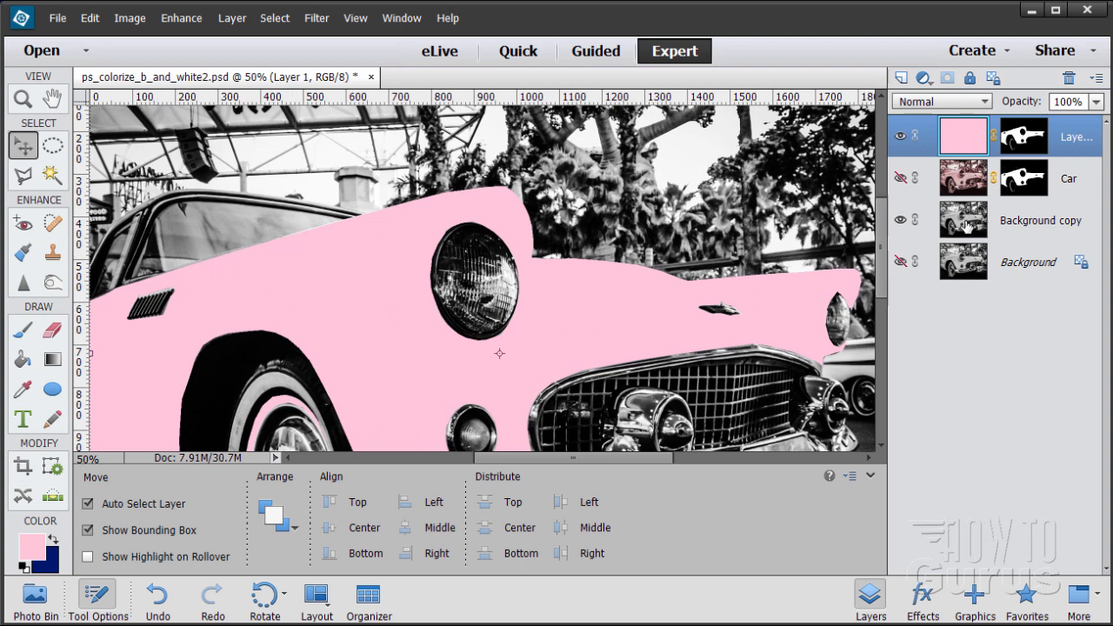
{"action": "left_click", "coordinate": [935, 102]}
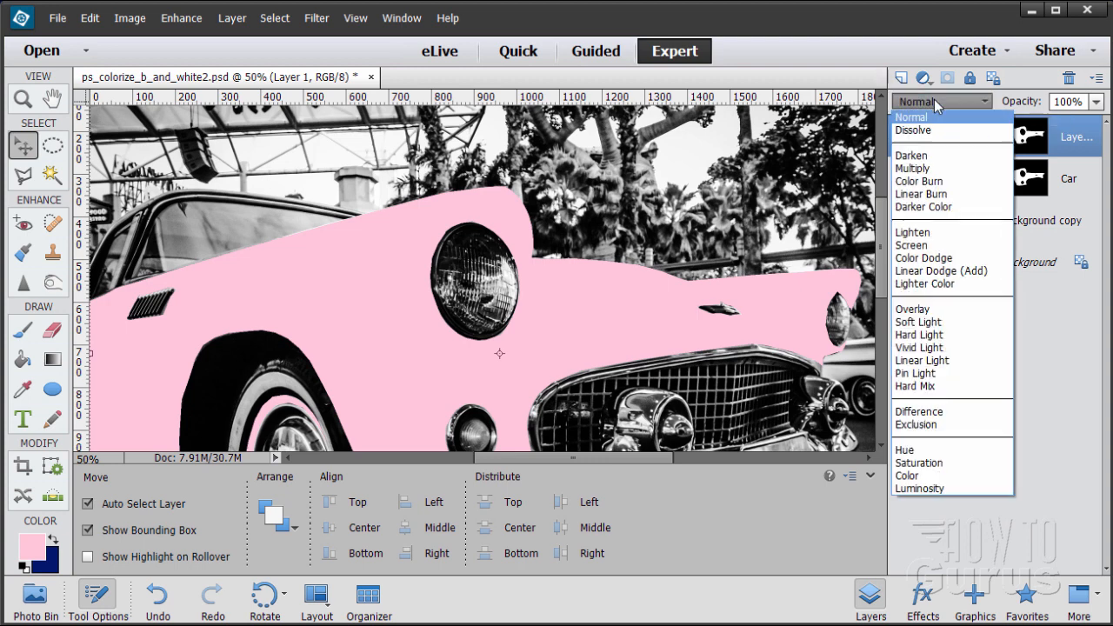
{"action": "left_click", "coordinate": [920, 477]}
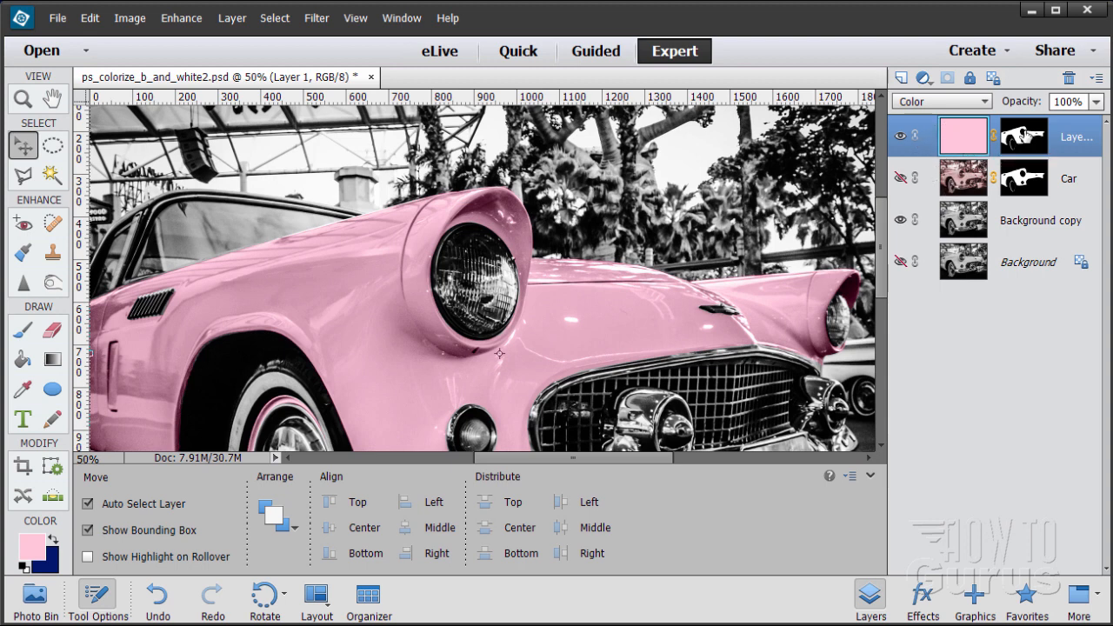
{"action": "left_click", "coordinate": [1096, 102]}
{"action": "mouse_move", "coordinate": [1097, 122]}
{"action": "left_mouse_down"}
{"action": "mouse_move", "coordinate": [1080, 123]}
{"action": "mouse_move", "coordinate": [1100, 122]}
{"action": "left_mouse_up"}
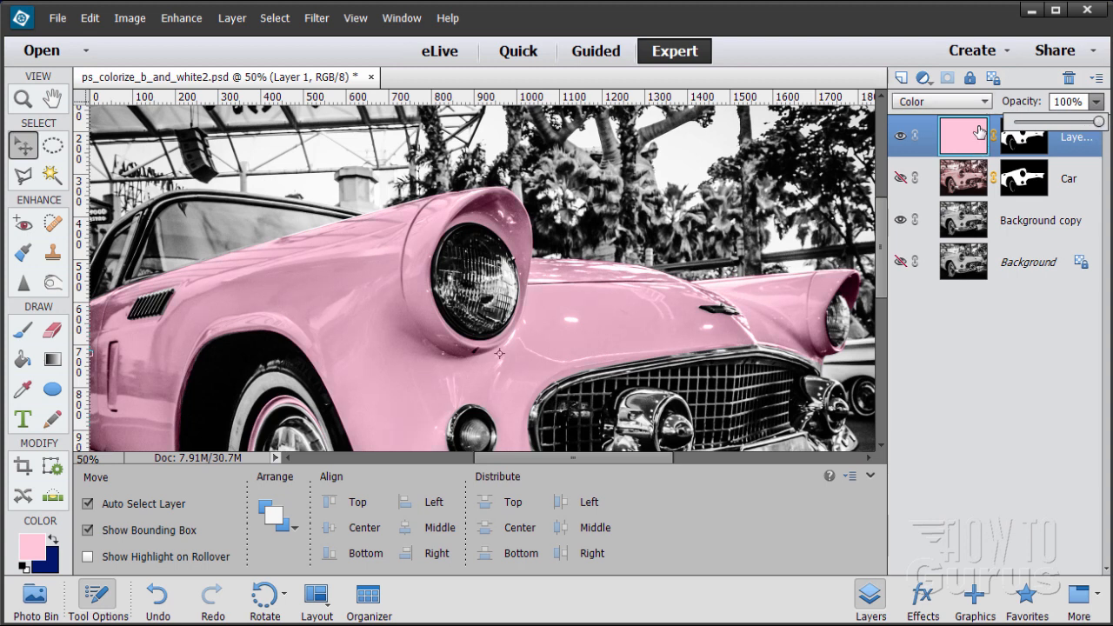
{"action": "left_click", "coordinate": [1026, 102]}
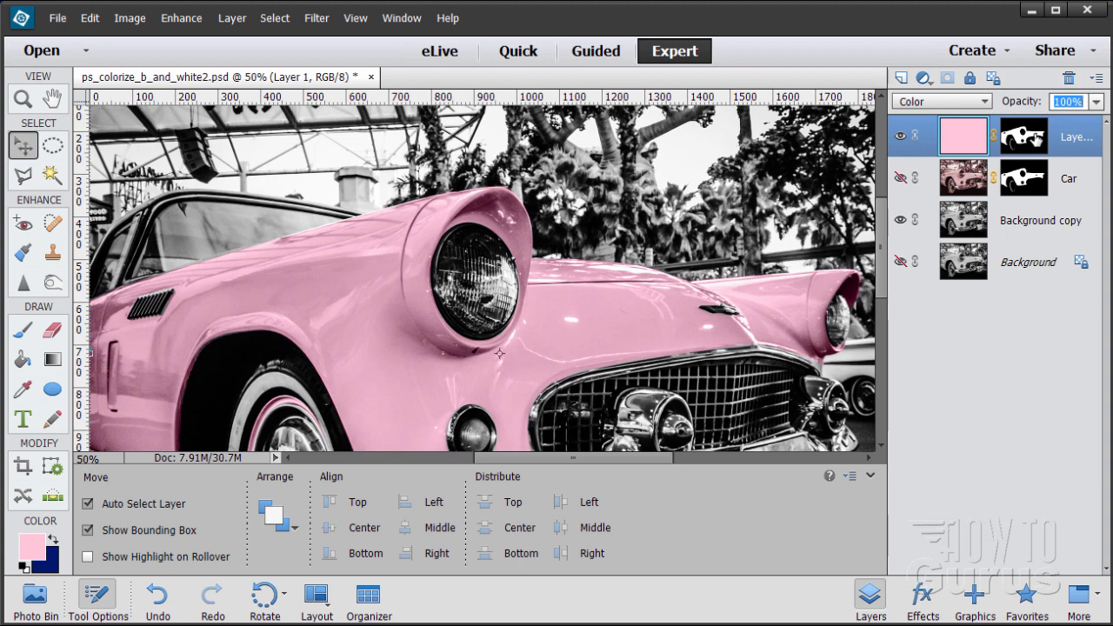
Hide Layer 1, show the Car layer again and make the Car layer's image the editing target.
{"action": "left_click", "coordinate": [901, 137]}
{"action": "left_click", "coordinate": [902, 178]}
{"action": "left_click", "coordinate": [967, 192]}
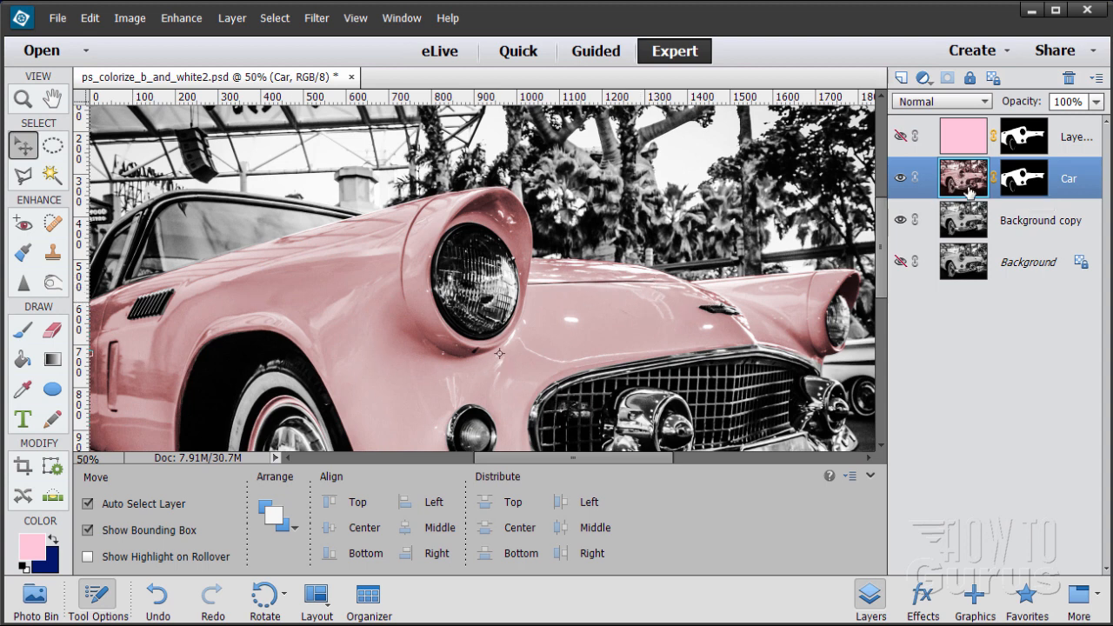
{"action": "left_click", "coordinate": [230, 19]}
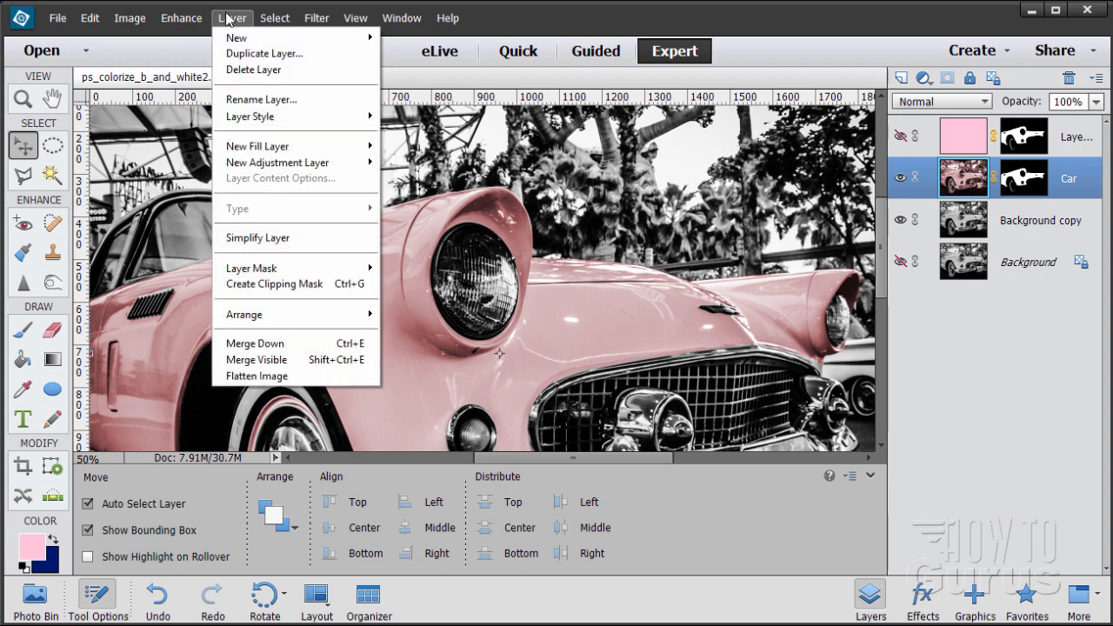
{"action": "mouse_move", "coordinate": [321, 164]}
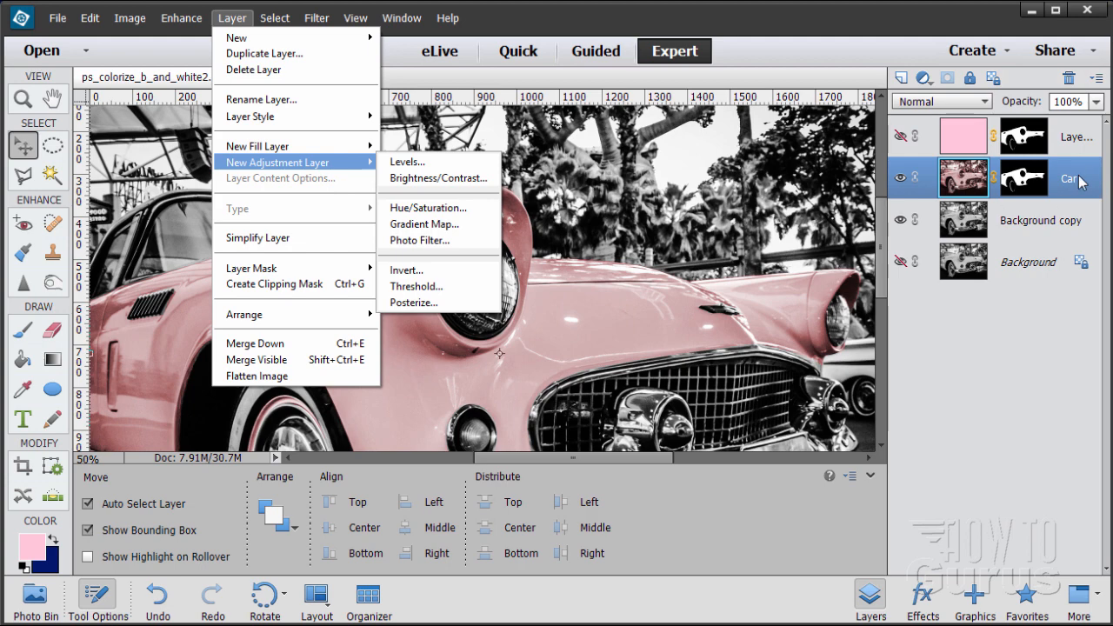
Duplicate the Background copy layer and copy the Car layer's mask onto the duplicate.
{"action": "left_click", "coordinate": [974, 225]}
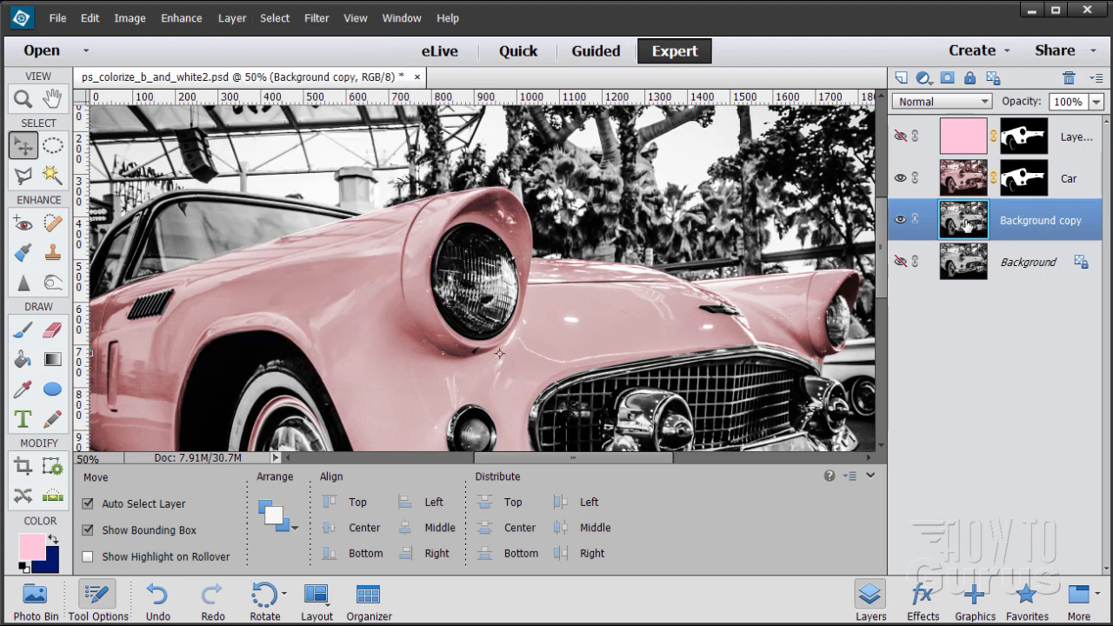
{"action": "left_click_drag", "start_coordinate": [966, 225], "coordinate": [901, 79]}
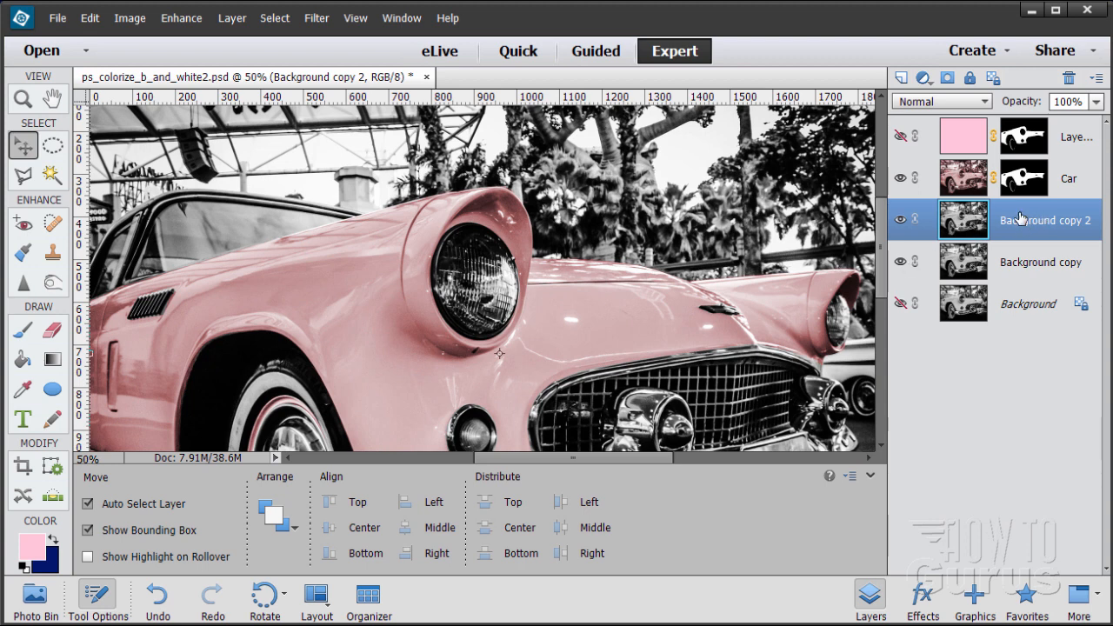
{"action": "left_click", "coordinate": [1041, 195]}
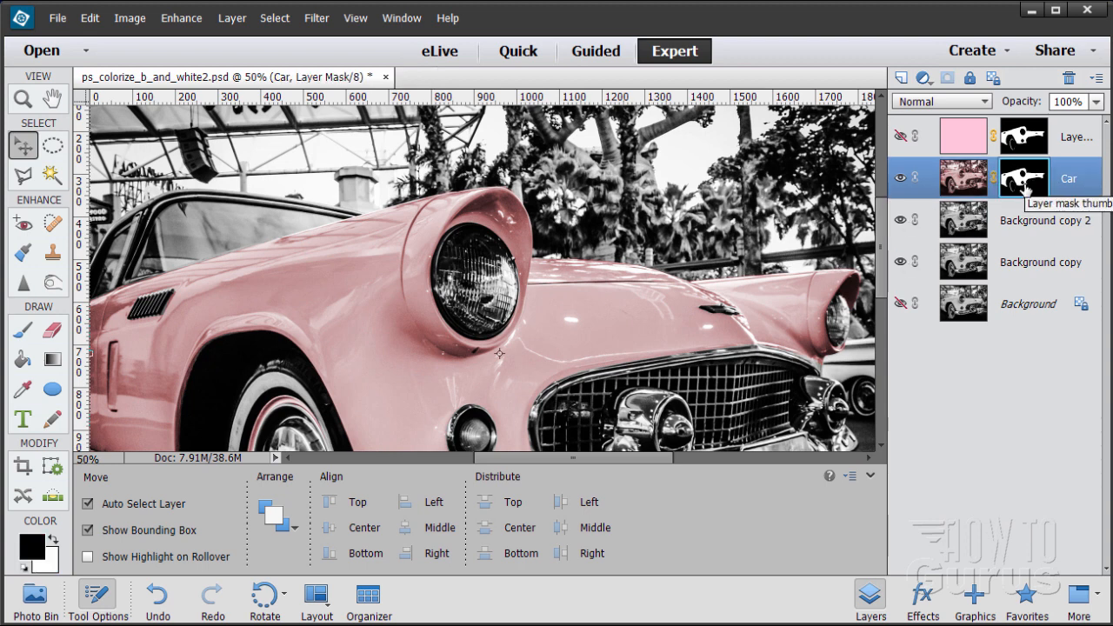
{"action": "left_click_drag", "start_coordinate": [1024, 187], "coordinate": [1031, 224]}
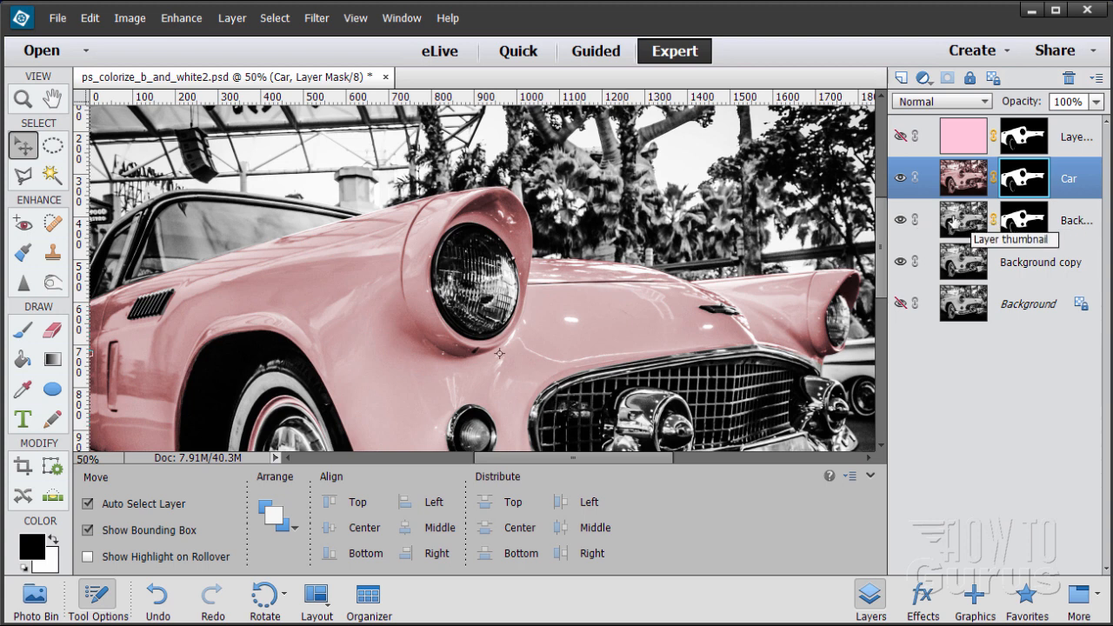
Hide the Car layer and add a Hue/Saturation adjustment layer clipped to the masked Background copy duplicate.
{"action": "left_click", "coordinate": [901, 179]}
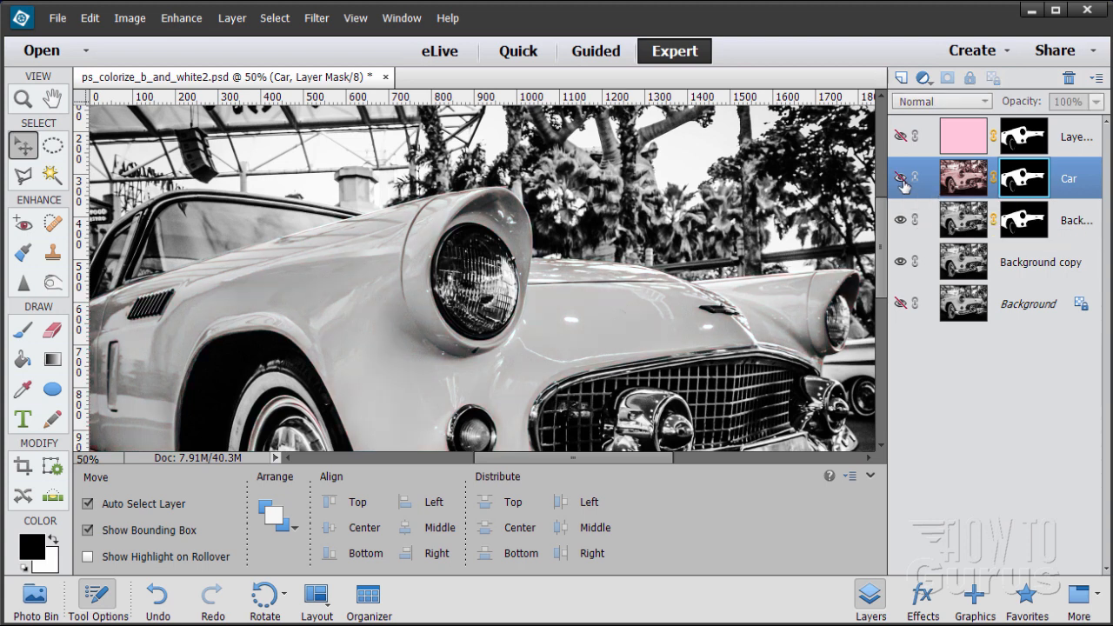
{"action": "left_click", "coordinate": [963, 224]}
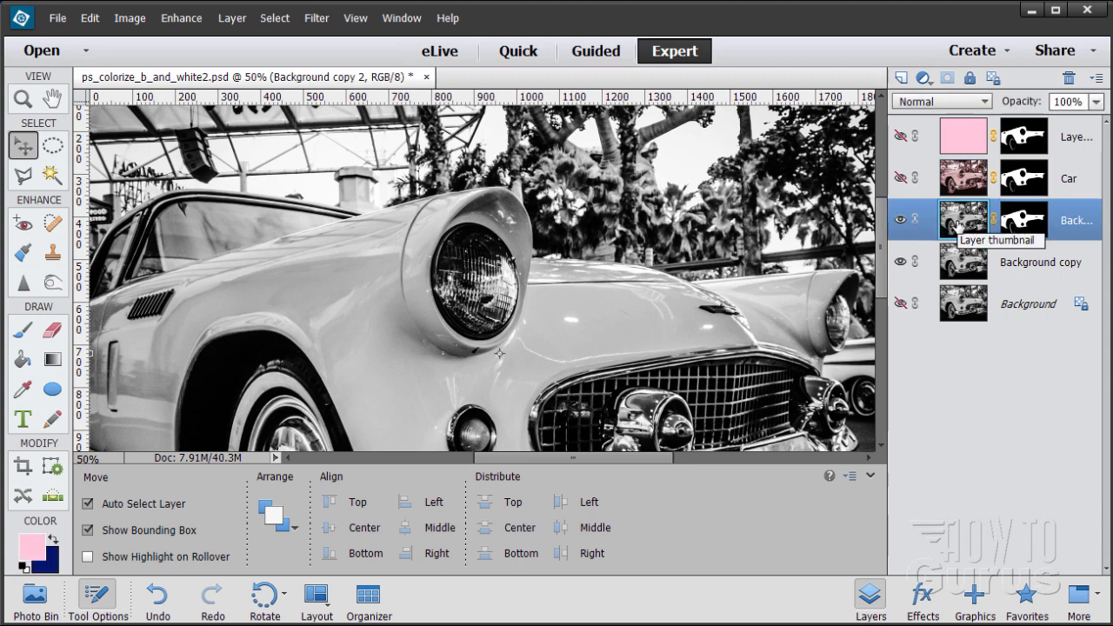
{"action": "left_click", "coordinate": [232, 19]}
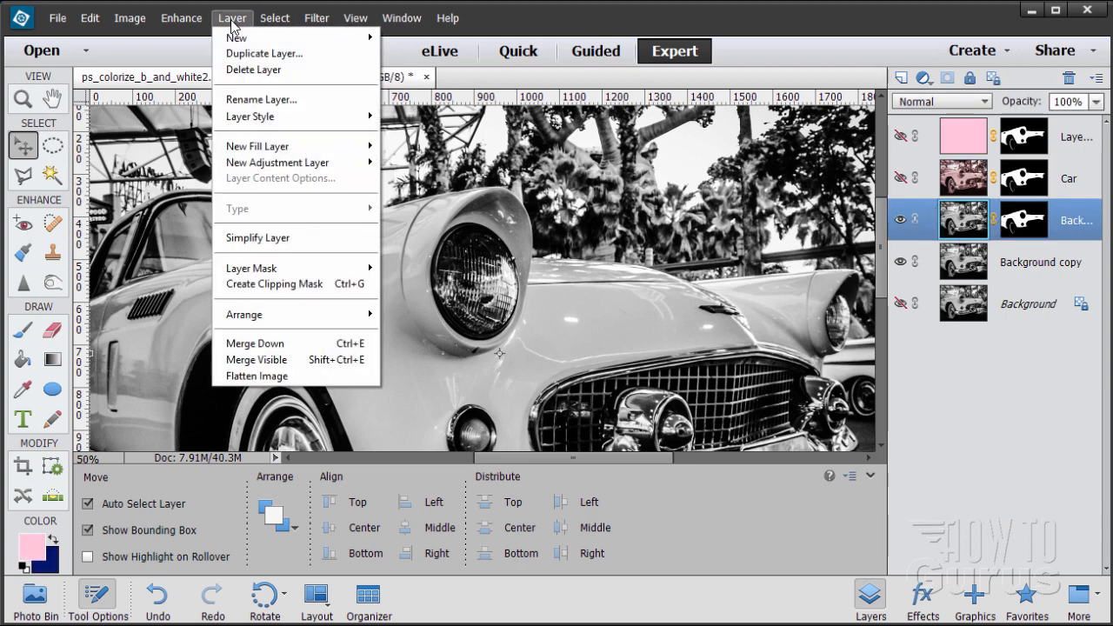
{"action": "mouse_move", "coordinate": [281, 166]}
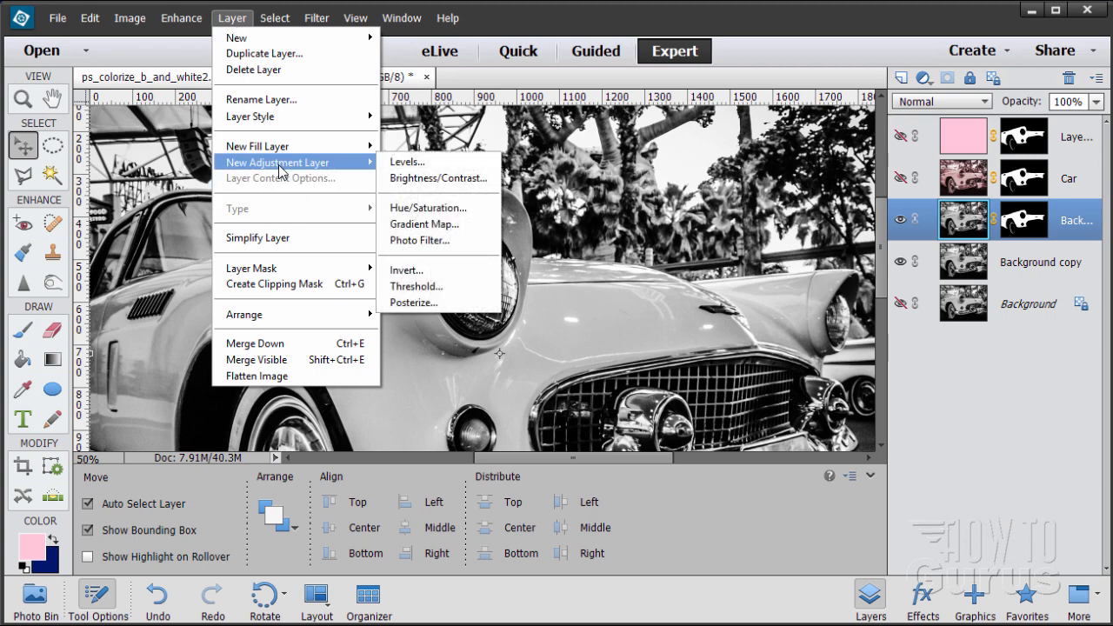
{"action": "left_click", "coordinate": [443, 209]}
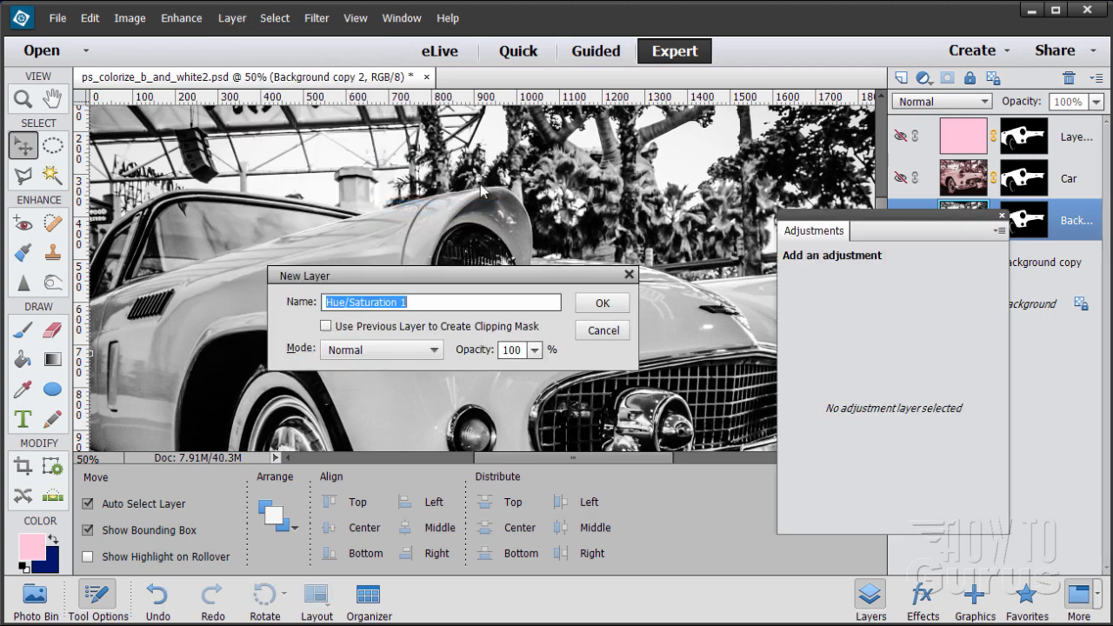
{"action": "left_click", "coordinate": [327, 327]}
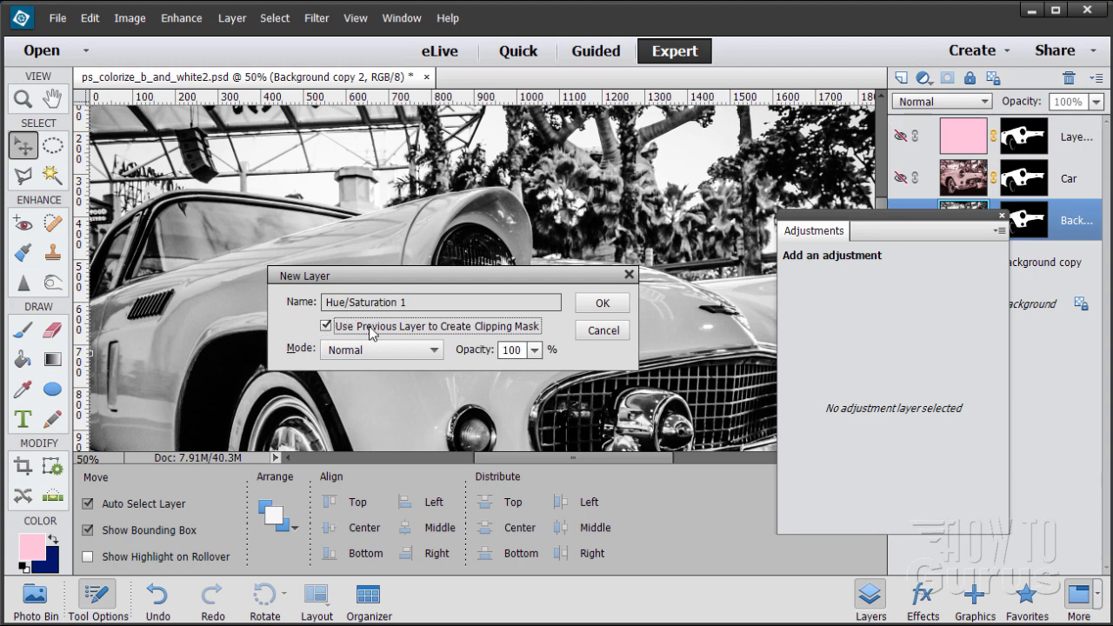
{"action": "left_click", "coordinate": [592, 303]}
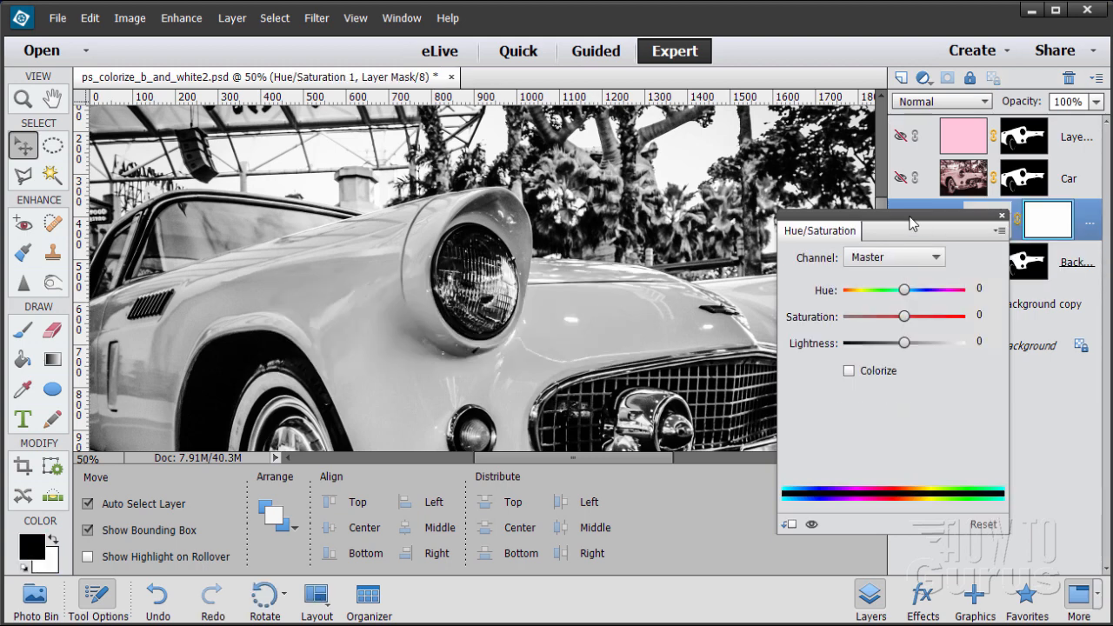
Colorize the car body in the Hue/Saturation adjustment with hue 0, saturation about 33 and lightness +4.
{"action": "left_click_drag", "start_coordinate": [909, 223], "coordinate": [756, 262]}
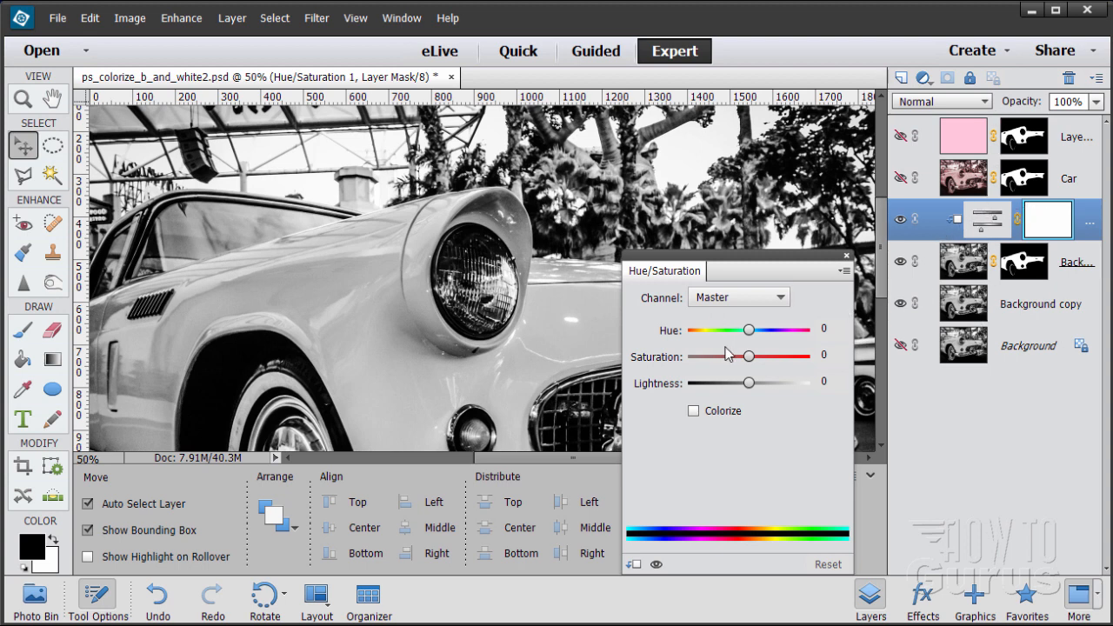
{"action": "left_click_drag", "start_coordinate": [749, 333], "coordinate": [689, 332]}
{"action": "left_click", "coordinate": [693, 411]}
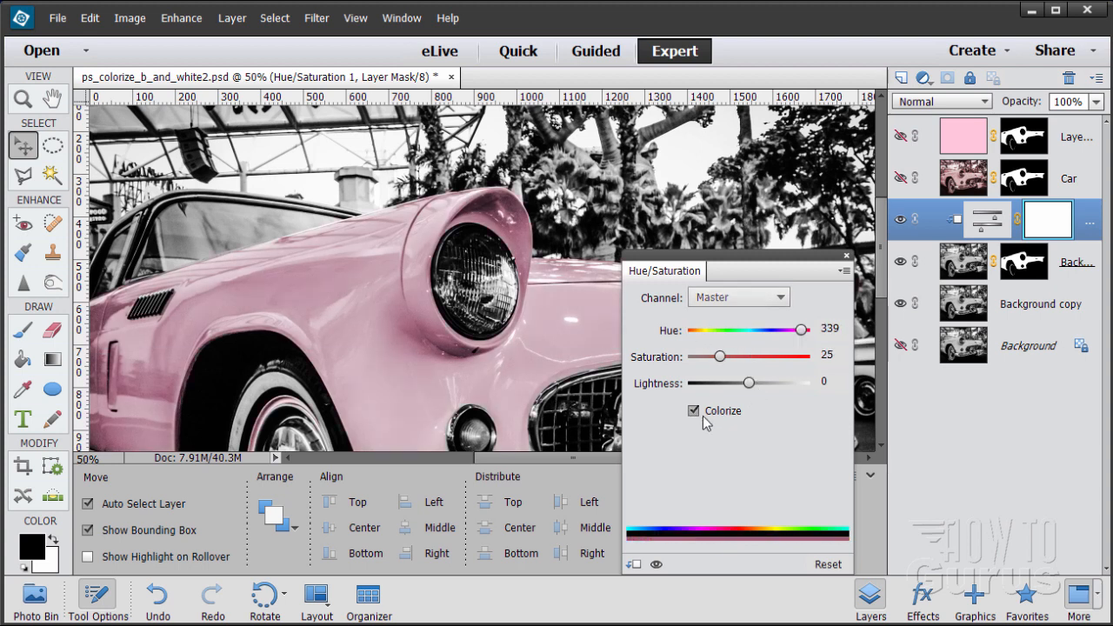
{"action": "left_click_drag", "start_coordinate": [802, 335], "coordinate": [754, 396]}
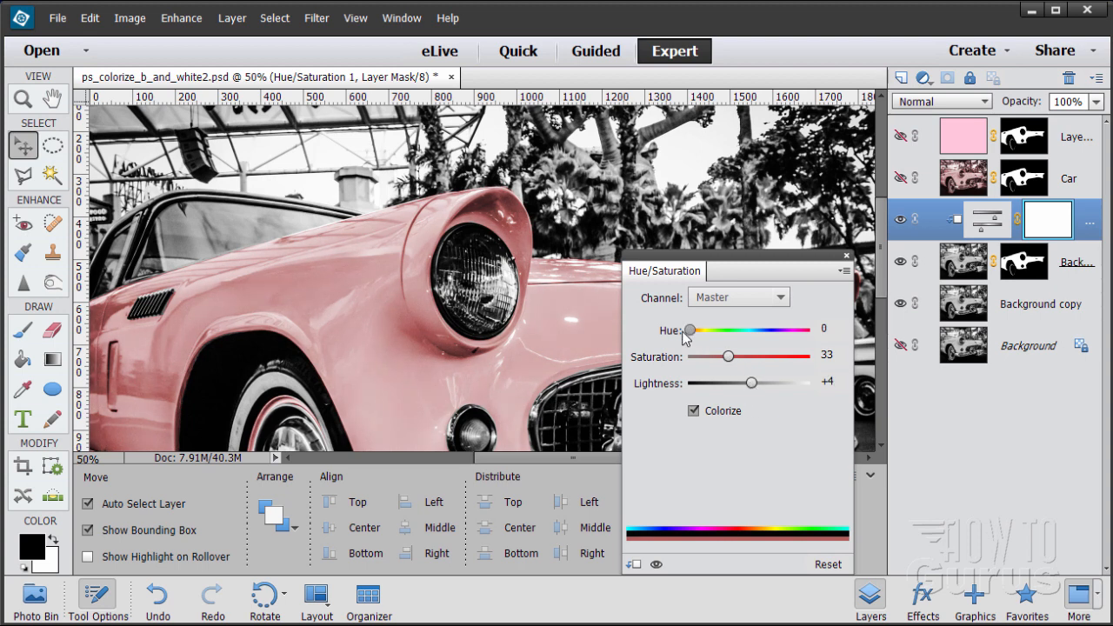
{"action": "left_click_drag", "start_coordinate": [731, 363], "coordinate": [727, 364]}
{"action": "left_click", "coordinate": [846, 258]}
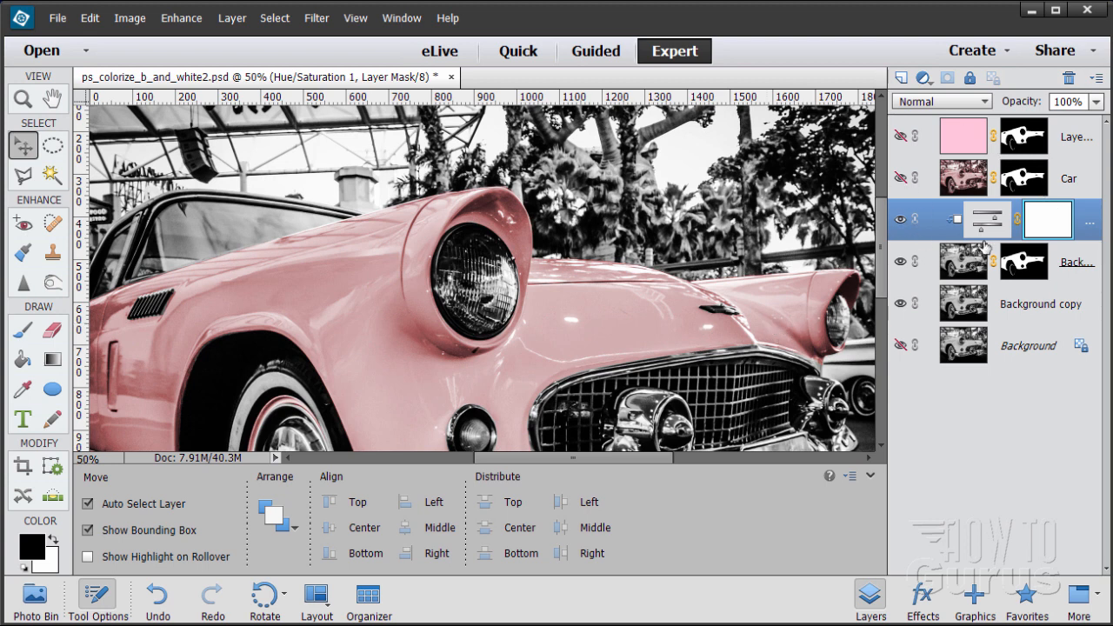
Hide the Hue/Saturation adjustment layer, briefly show the Car layer for comparison, and show Layer 1 in its place.
{"action": "left_click", "coordinate": [901, 219]}
{"action": "left_click", "coordinate": [901, 177]}
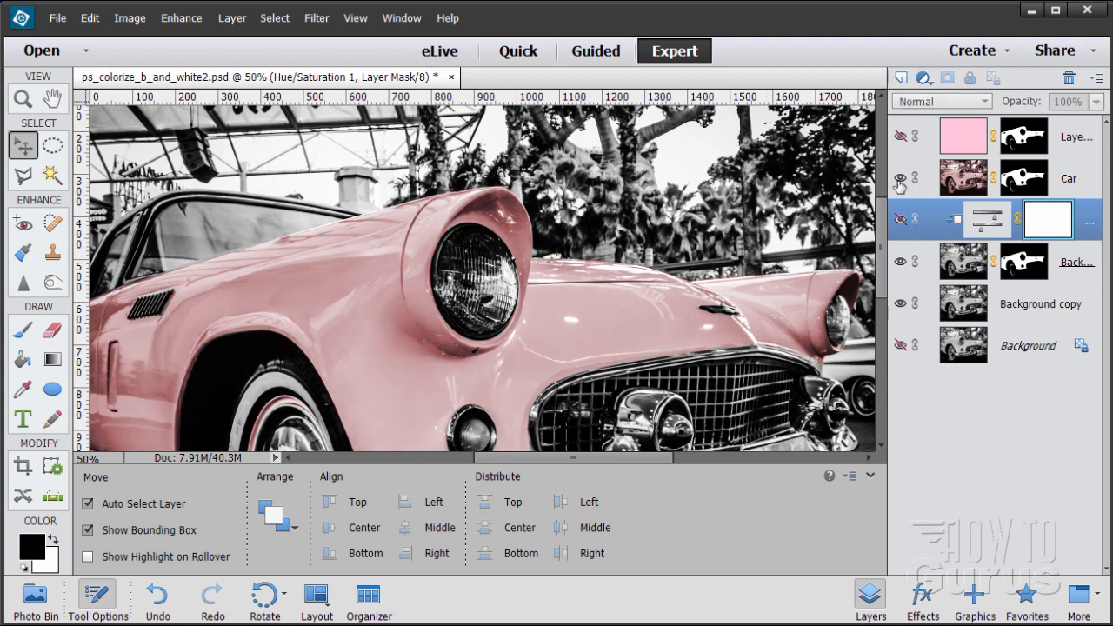
{"action": "left_click", "coordinate": [980, 180]}
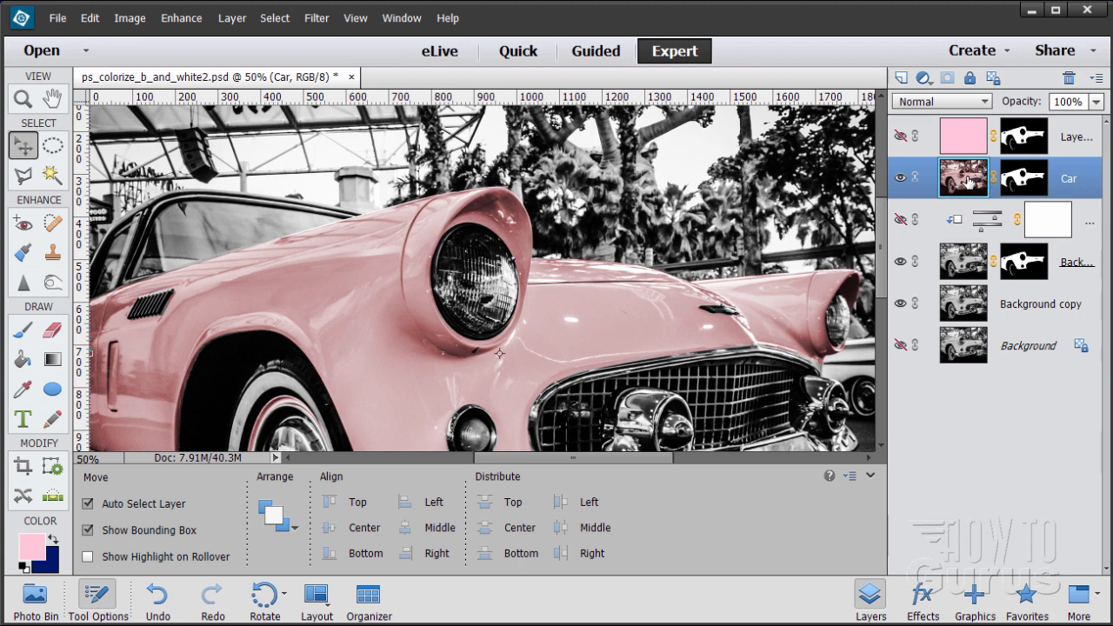
{"action": "left_click", "coordinate": [901, 178]}
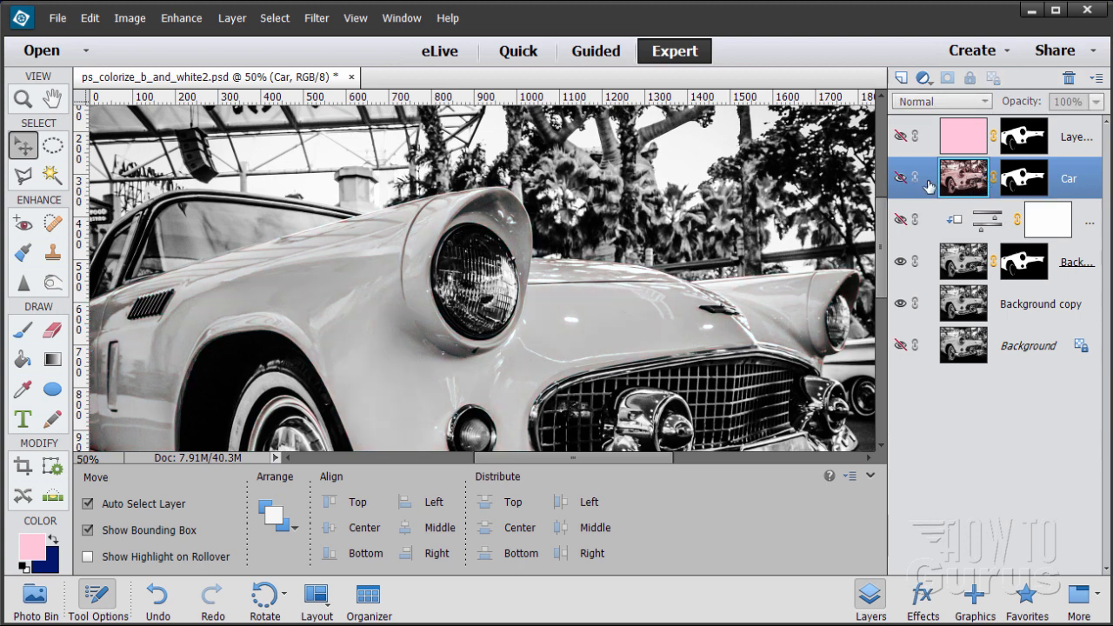
{"action": "left_click", "coordinate": [901, 137]}
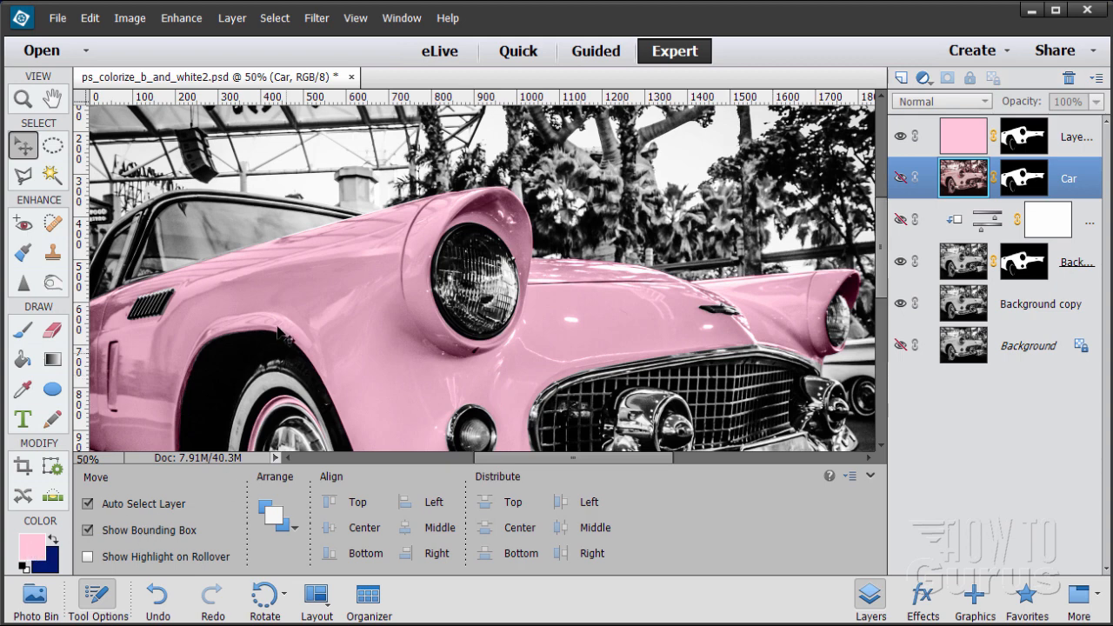
Set the foreground color to paler pink ffdce8 and fill Layer 1's image with it using the Paint Bucket.
{"action": "left_click", "coordinate": [30, 549]}
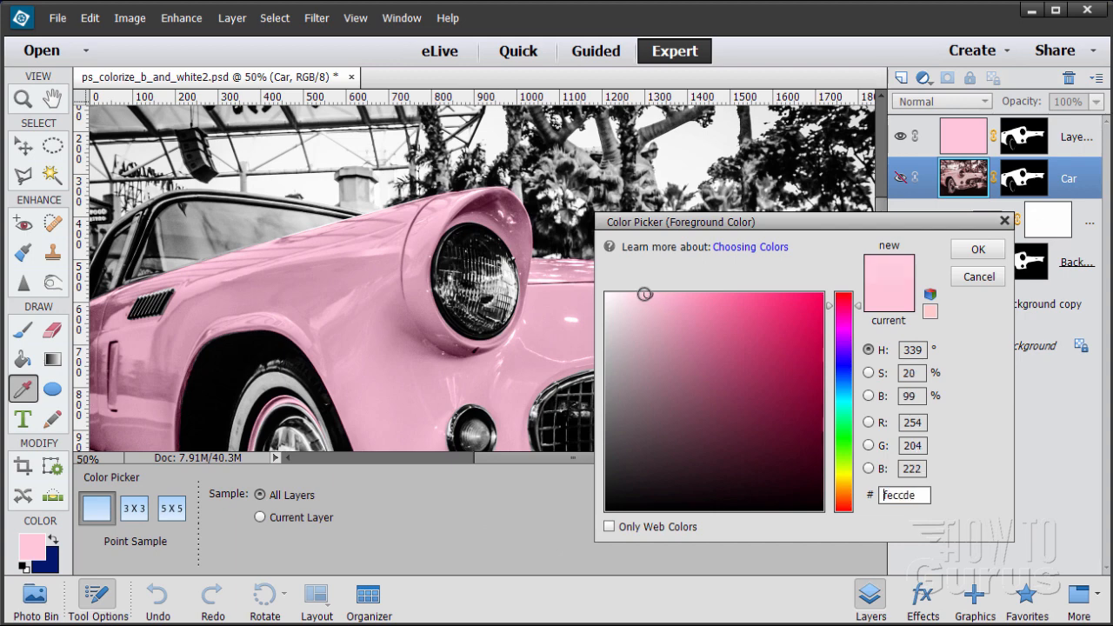
{"action": "left_click_drag", "start_coordinate": [644, 294], "coordinate": [636, 293]}
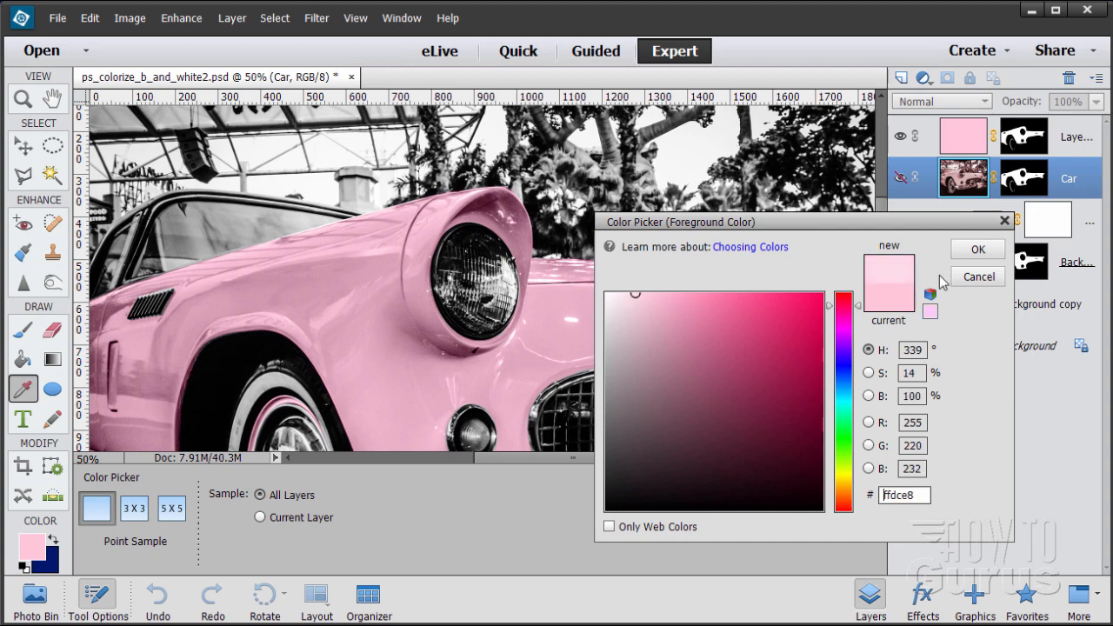
{"action": "left_click", "coordinate": [977, 250]}
{"action": "key", "text": "k"}
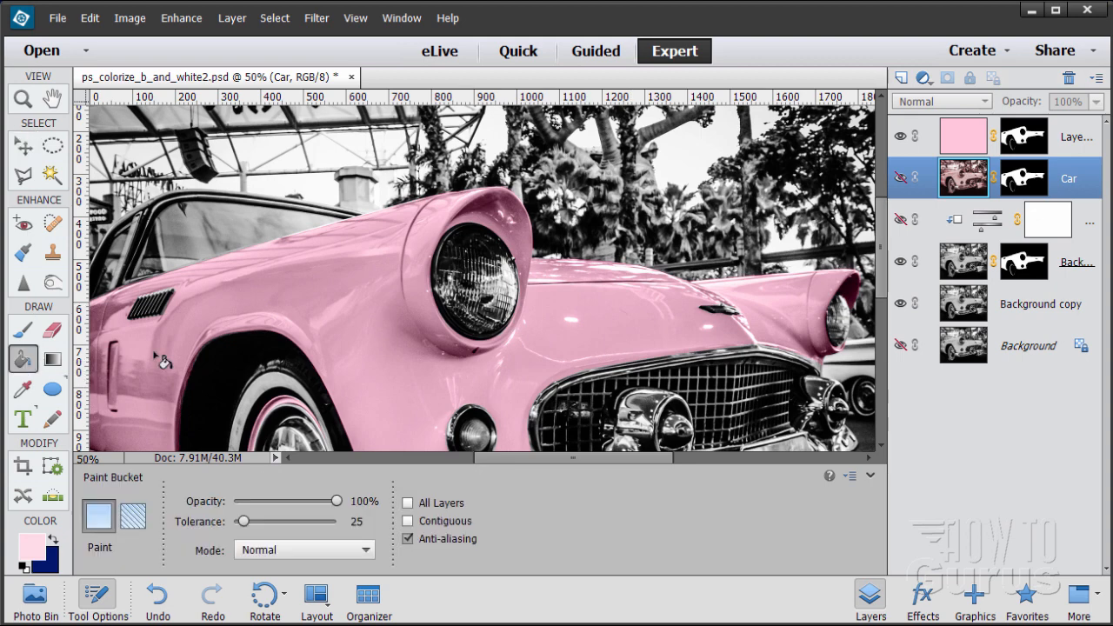
{"action": "left_click", "coordinate": [338, 321]}
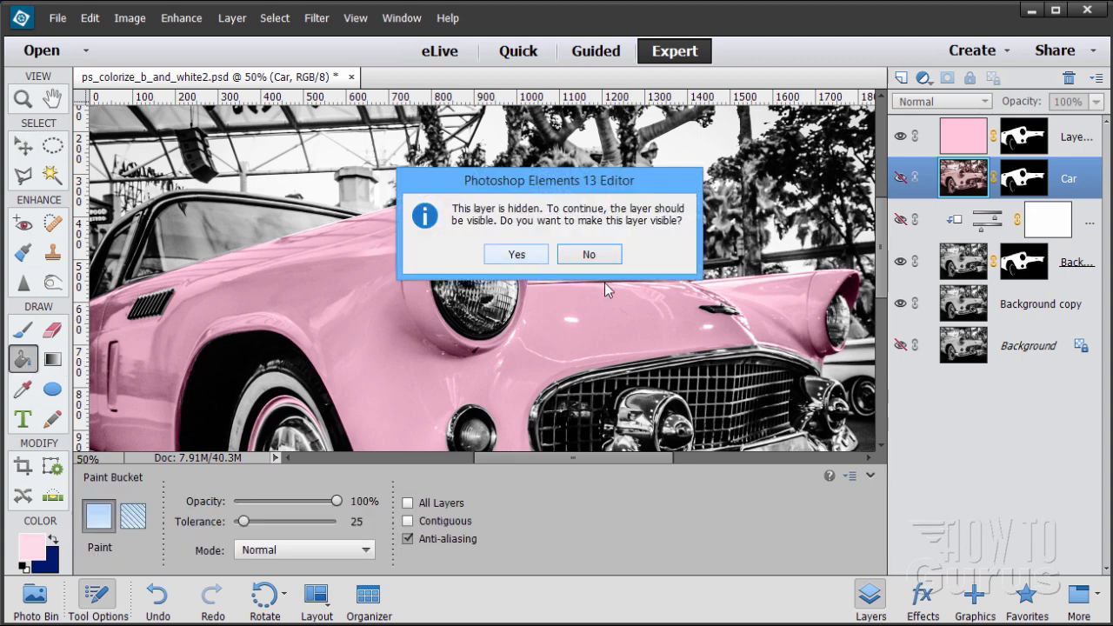
{"action": "left_click", "coordinate": [589, 255]}
{"action": "left_click", "coordinate": [963, 139]}
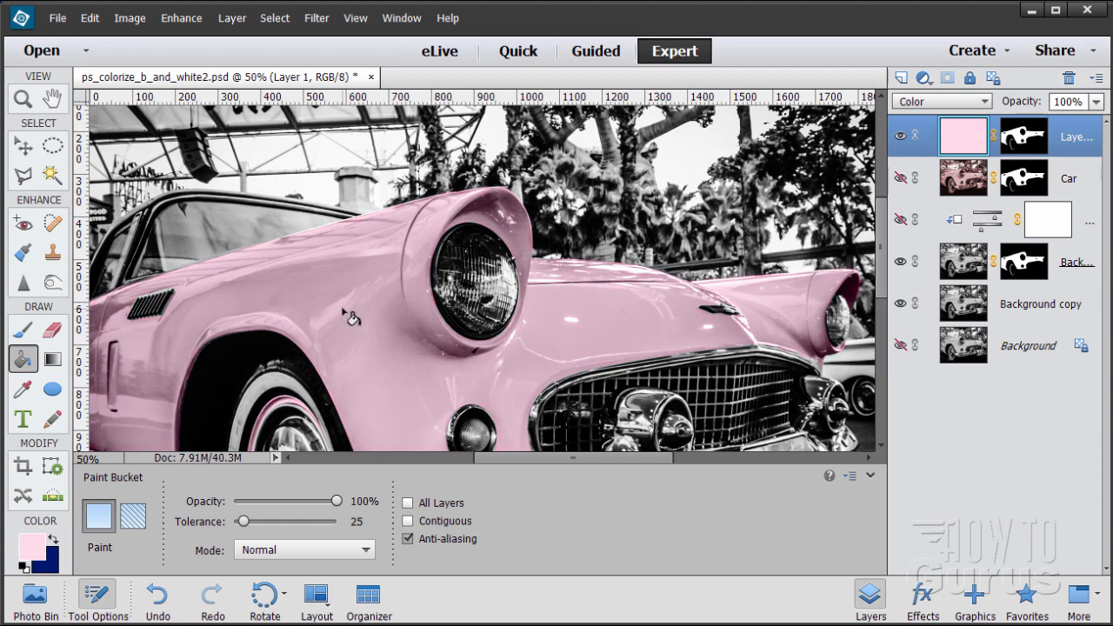
Choose a slightly more saturated light pink as the foreground color and refill Layer 1's image with it.
{"action": "left_click", "coordinate": [33, 545]}
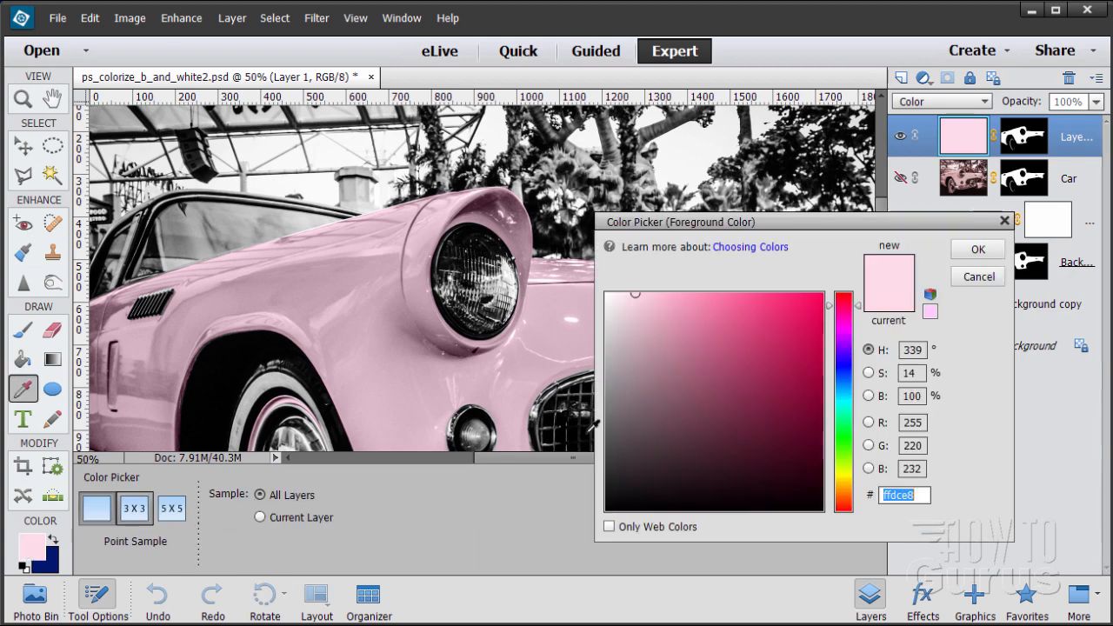
{"action": "left_click_drag", "start_coordinate": [637, 304], "coordinate": [643, 292]}
{"action": "left_click", "coordinate": [972, 252]}
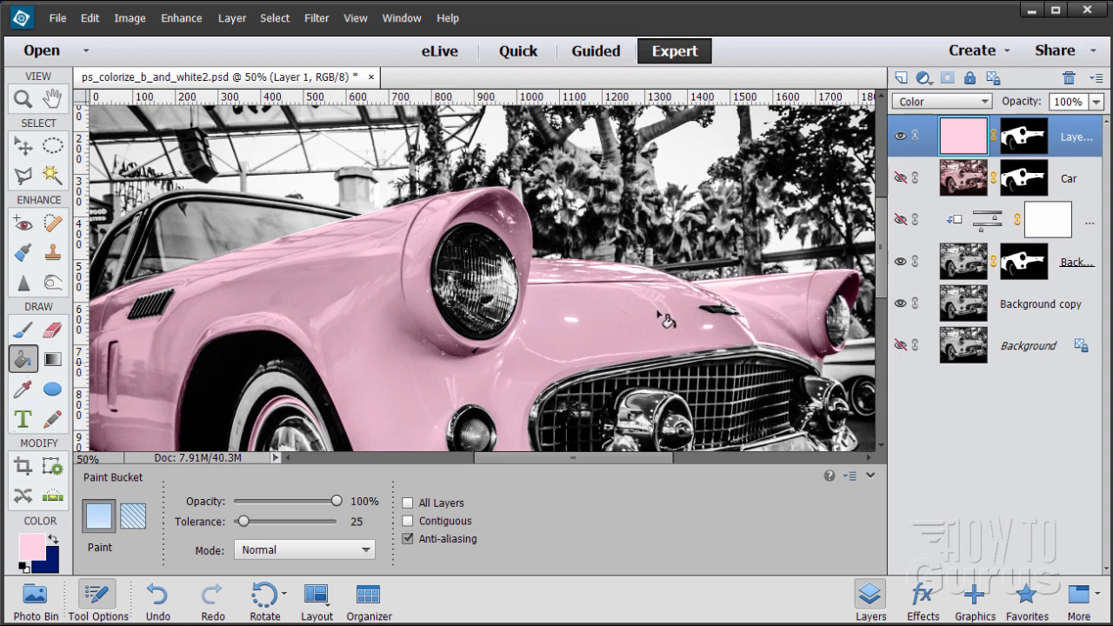
Hide Layer 1, briefly show the Hue/Saturation adjustment for comparison, and make the Car layer visible again.
{"action": "left_click", "coordinate": [901, 136]}
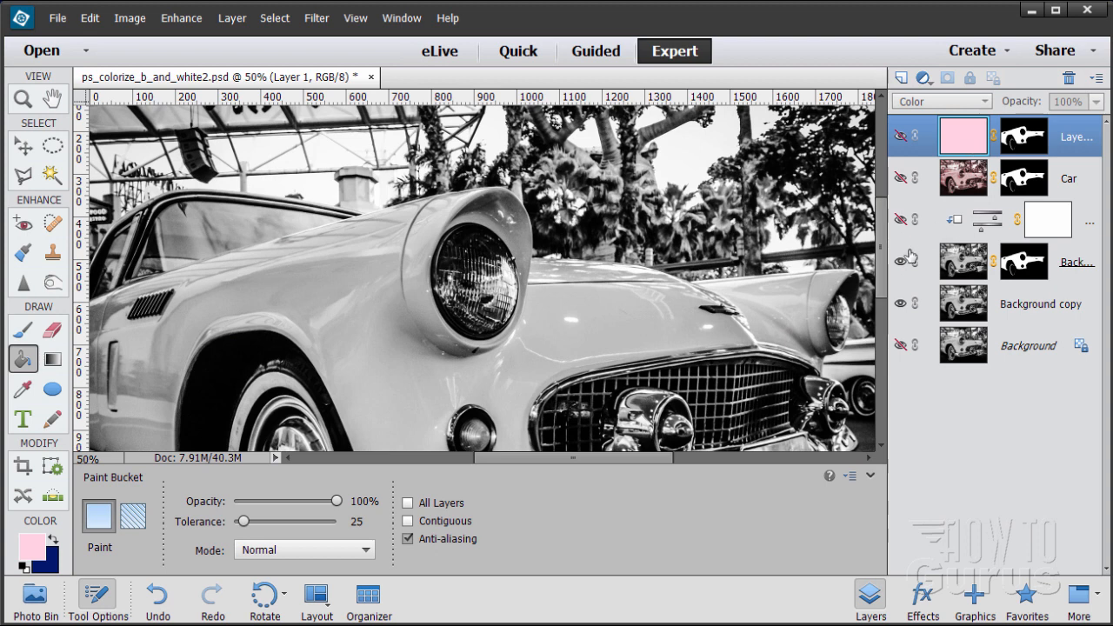
{"action": "left_click", "coordinate": [901, 220]}
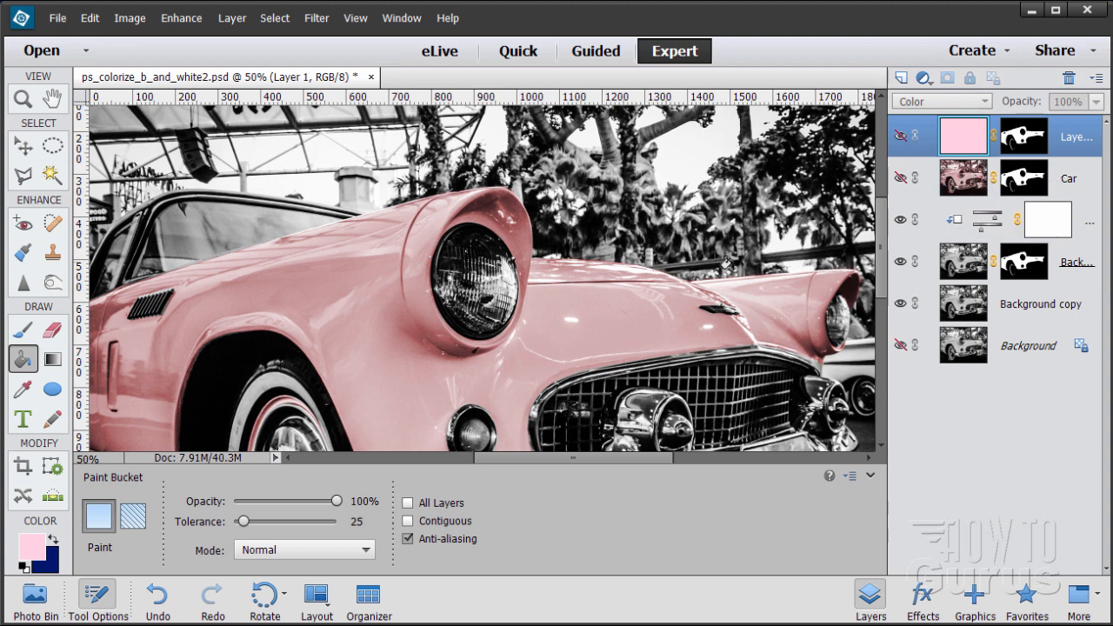
{"action": "left_click", "coordinate": [901, 223]}
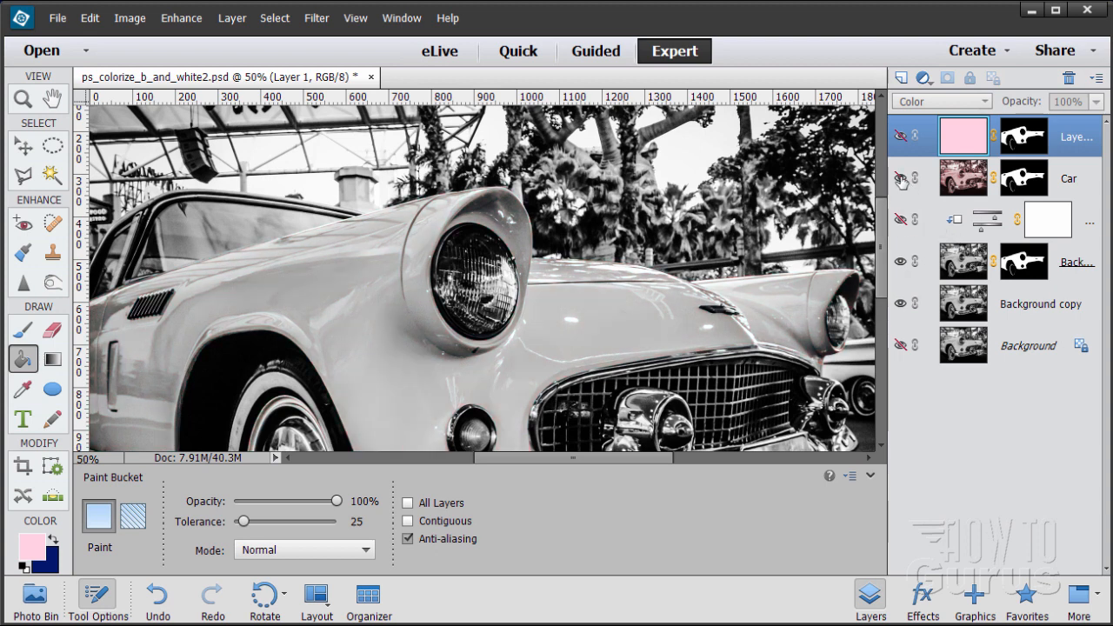
{"action": "left_click", "coordinate": [901, 178]}
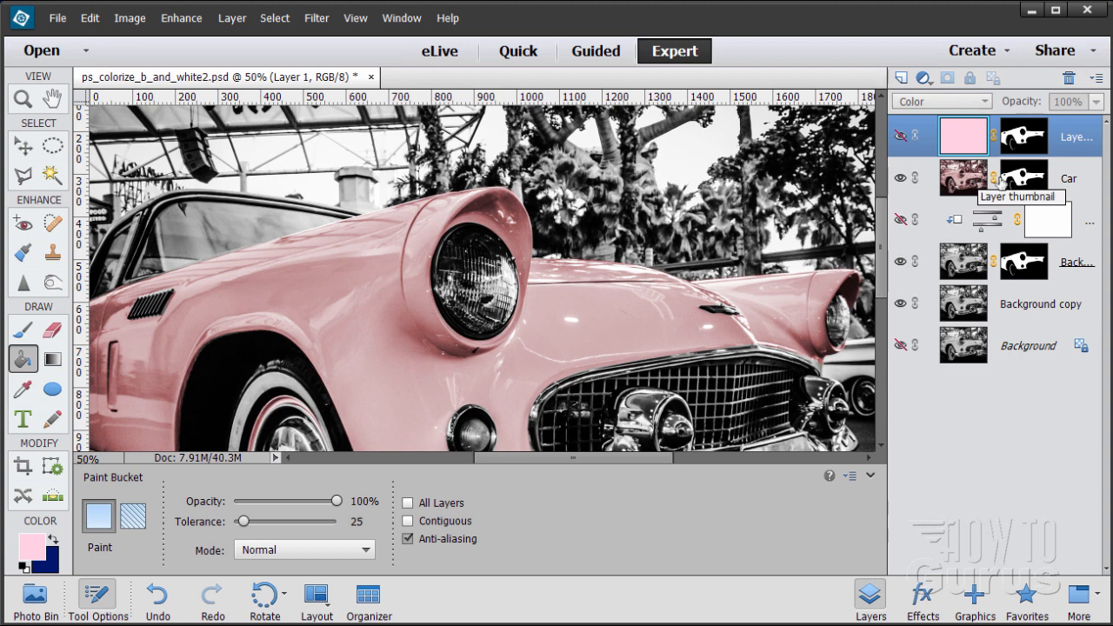
Move the hidden Hue/Saturation adjustment layer and Layer 1 below the Background copy layer, with Layer 1 above the adjustment.
{"action": "left_click", "coordinate": [934, 218]}
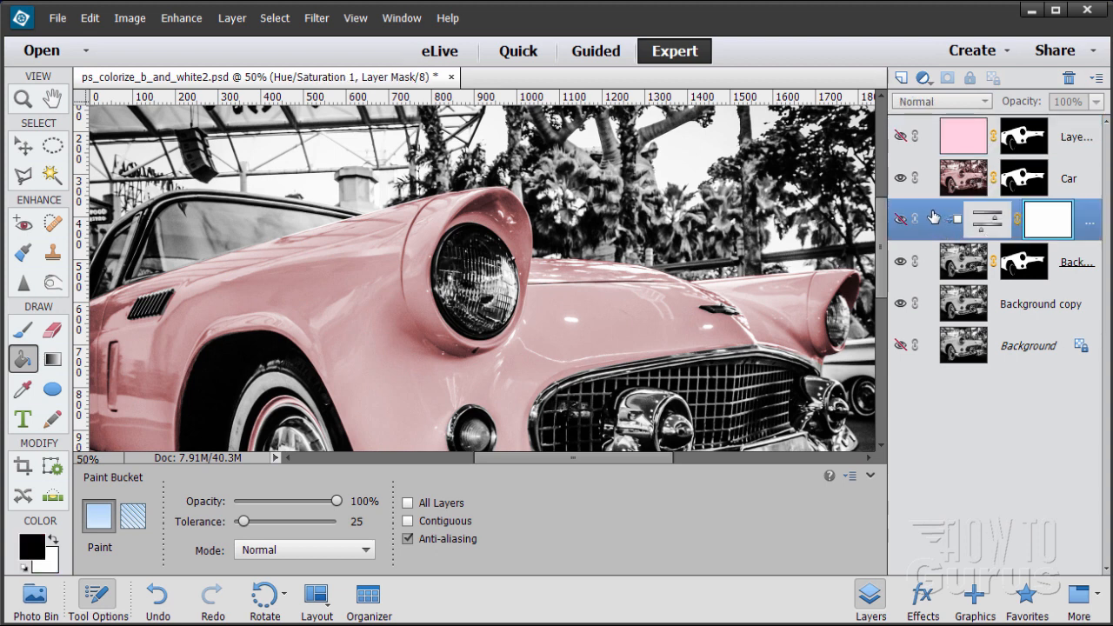
{"action": "left_click_drag", "start_coordinate": [934, 219], "coordinate": [939, 323]}
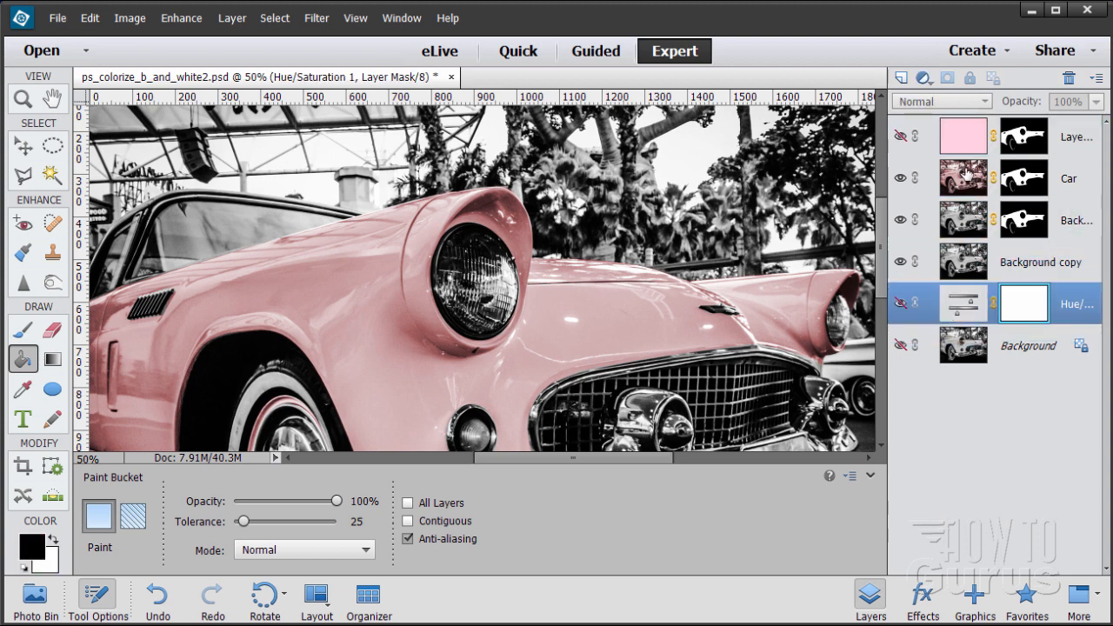
{"action": "left_click_drag", "start_coordinate": [932, 137], "coordinate": [1026, 304]}
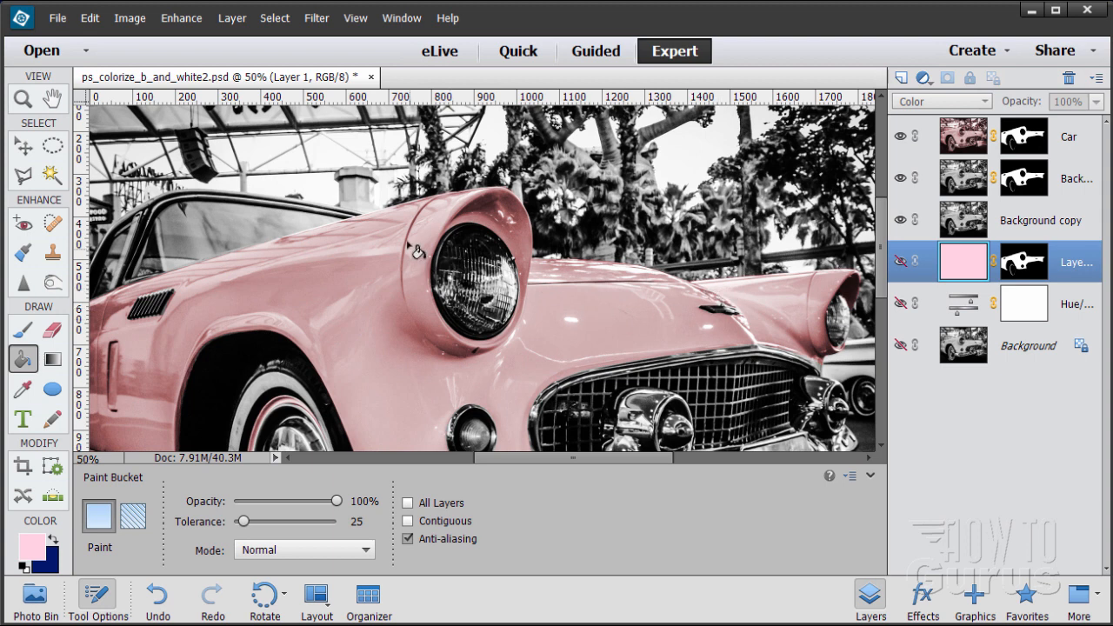
Apply a Hue/Saturation change directly to the Car layer's image with hue -10 and saturation +12.
{"action": "left_click", "coordinate": [971, 142]}
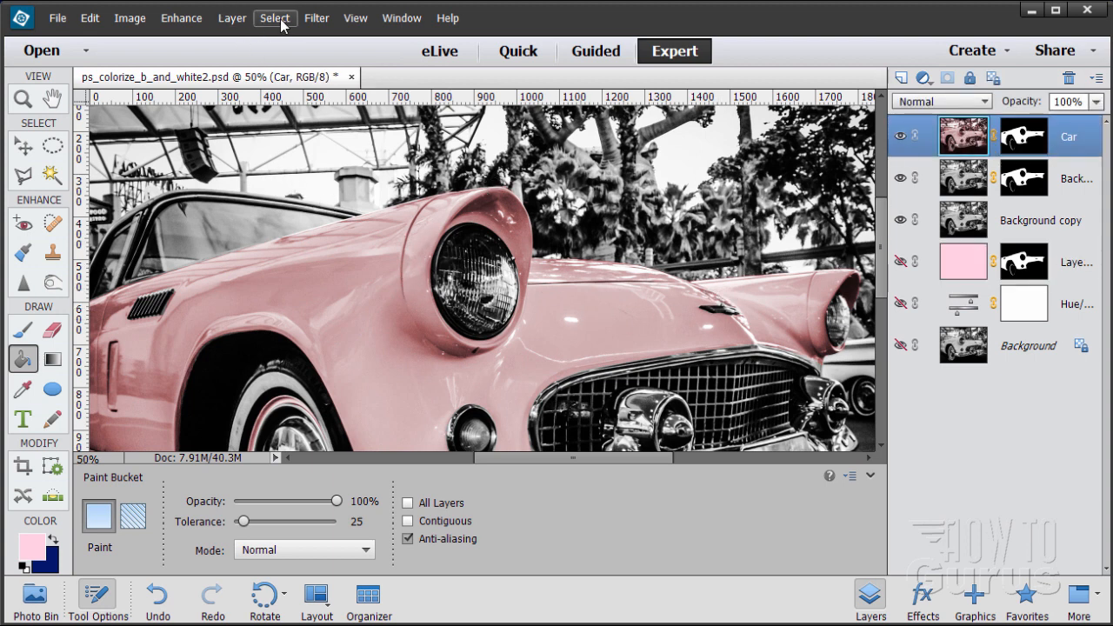
{"action": "left_click", "coordinate": [183, 19]}
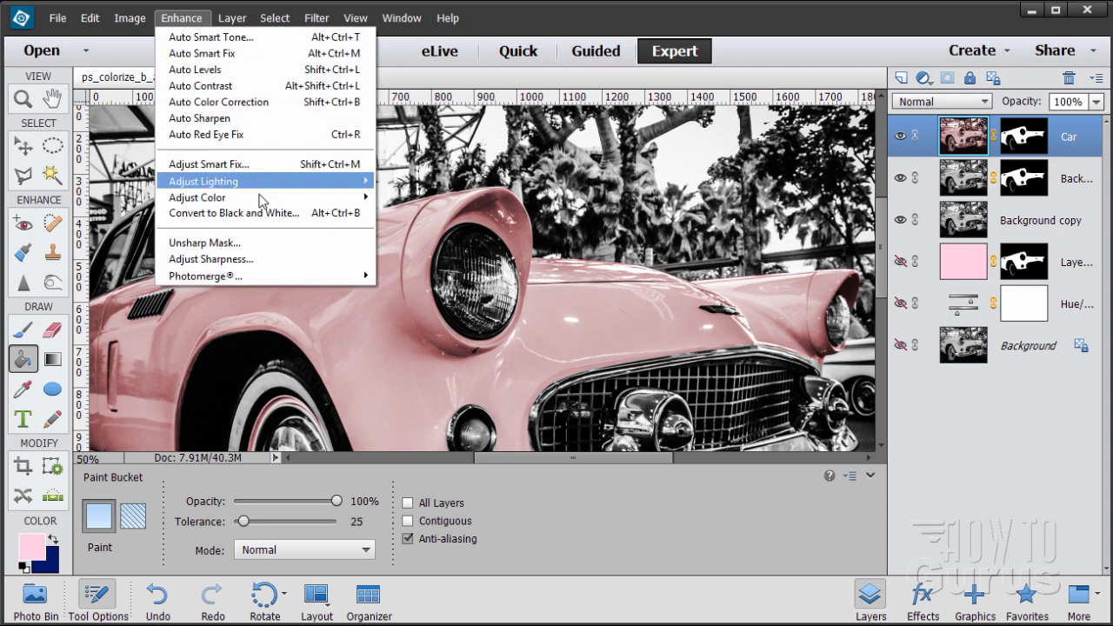
{"action": "mouse_move", "coordinate": [296, 197]}
{"action": "left_click", "coordinate": [415, 213]}
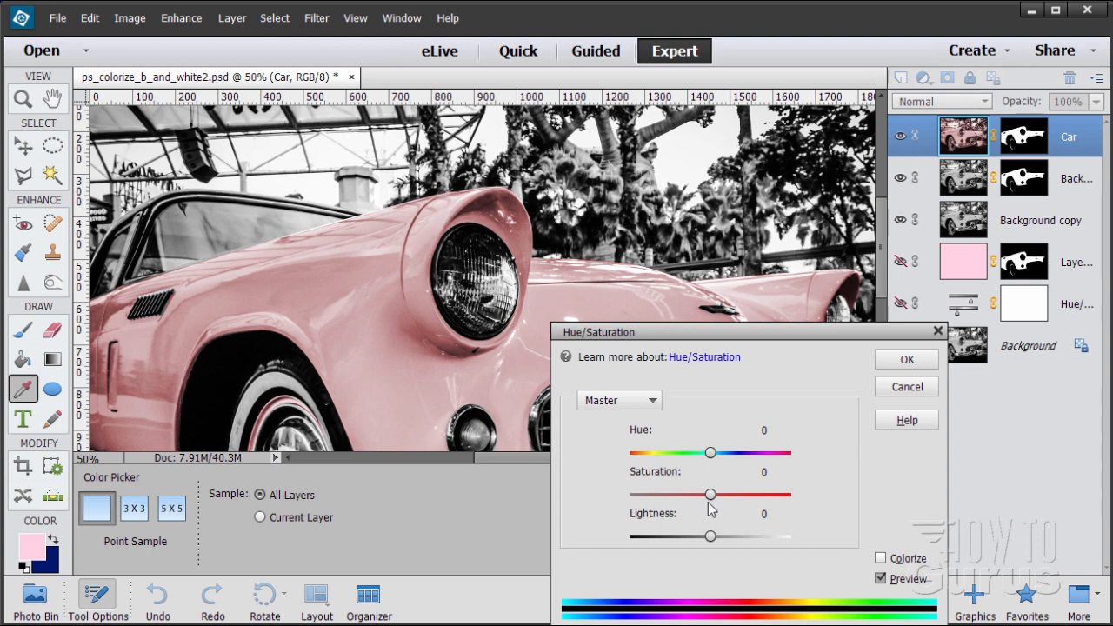
{"action": "mouse_move", "coordinate": [712, 499]}
{"action": "left_mouse_down"}
{"action": "mouse_move", "coordinate": [737, 499]}
{"action": "mouse_move", "coordinate": [720, 500]}
{"action": "left_mouse_up"}
{"action": "left_click_drag", "start_coordinate": [713, 455], "coordinate": [704, 462]}
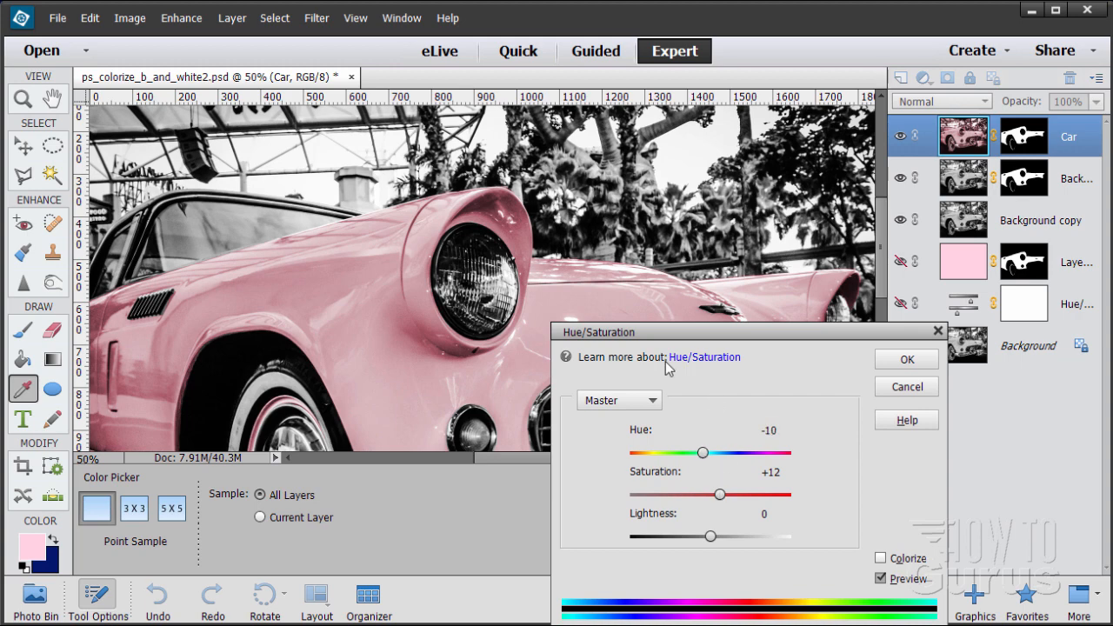
{"action": "left_click", "coordinate": [905, 360]}
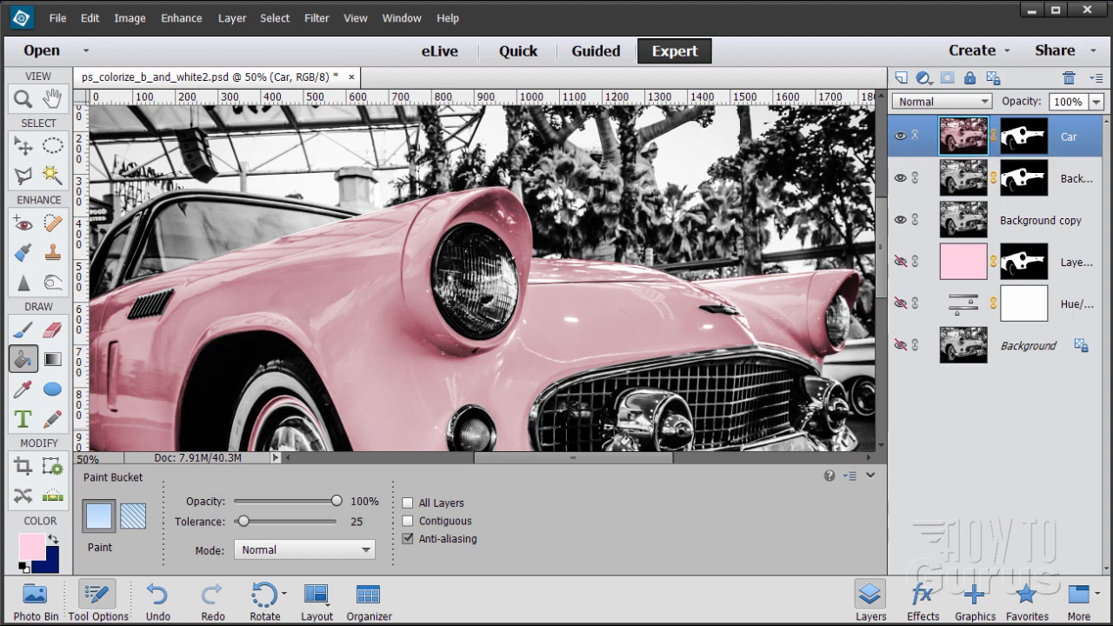
{"action": "left_click_drag", "start_coordinate": [878, 273], "coordinate": [885, 323]}
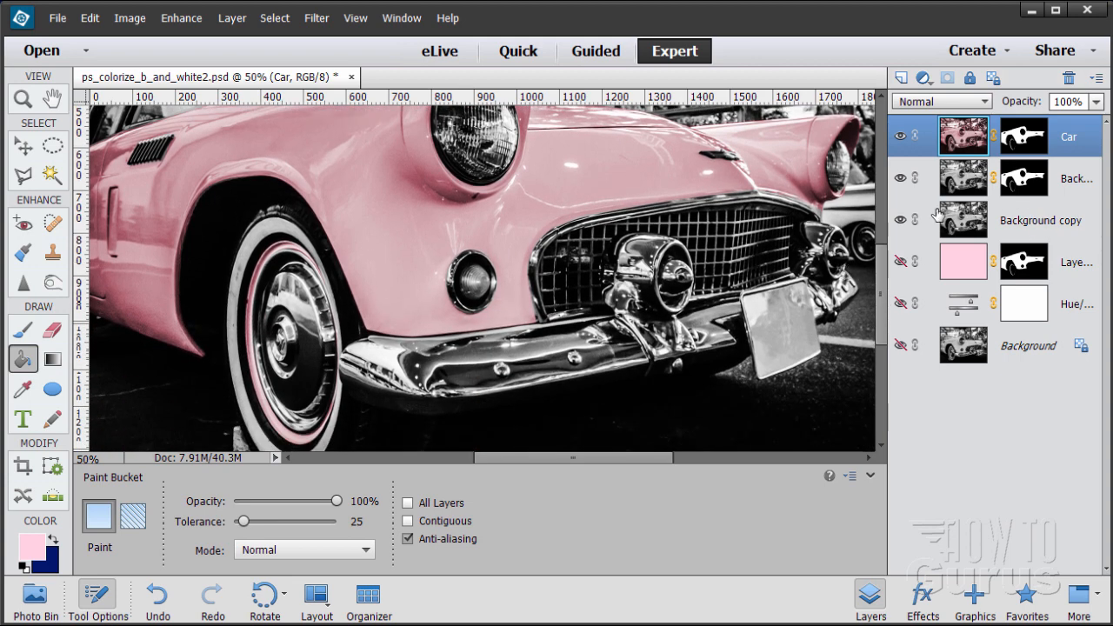
Duplicate the Background copy layer and move the duplicate above the Car layer.
{"action": "left_click", "coordinate": [1015, 218]}
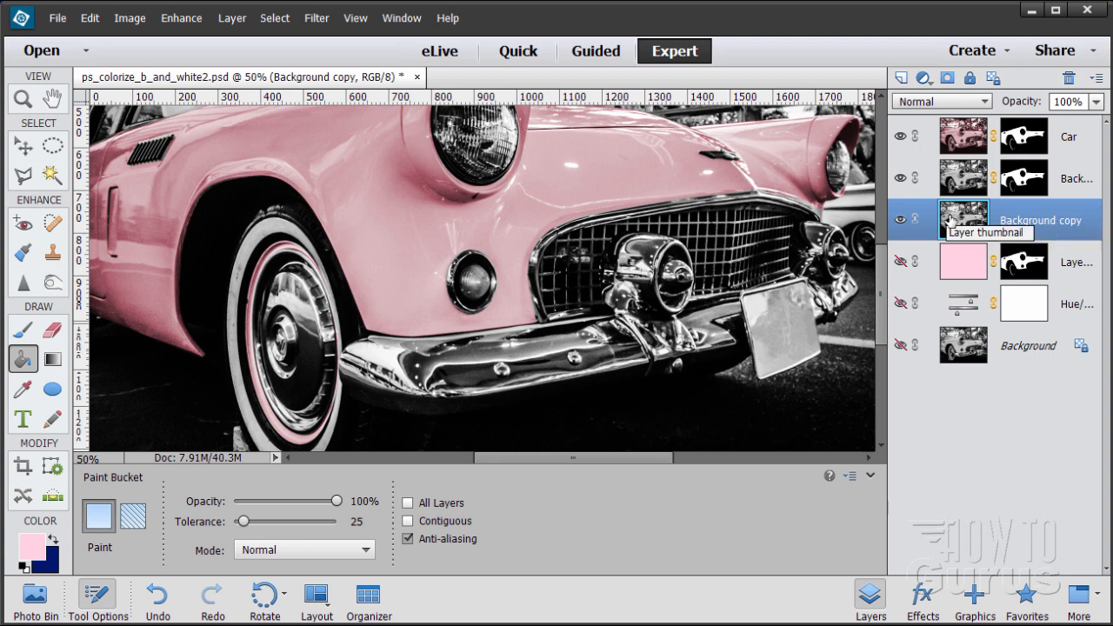
{"action": "left_click_drag", "start_coordinate": [956, 225], "coordinate": [902, 77]}
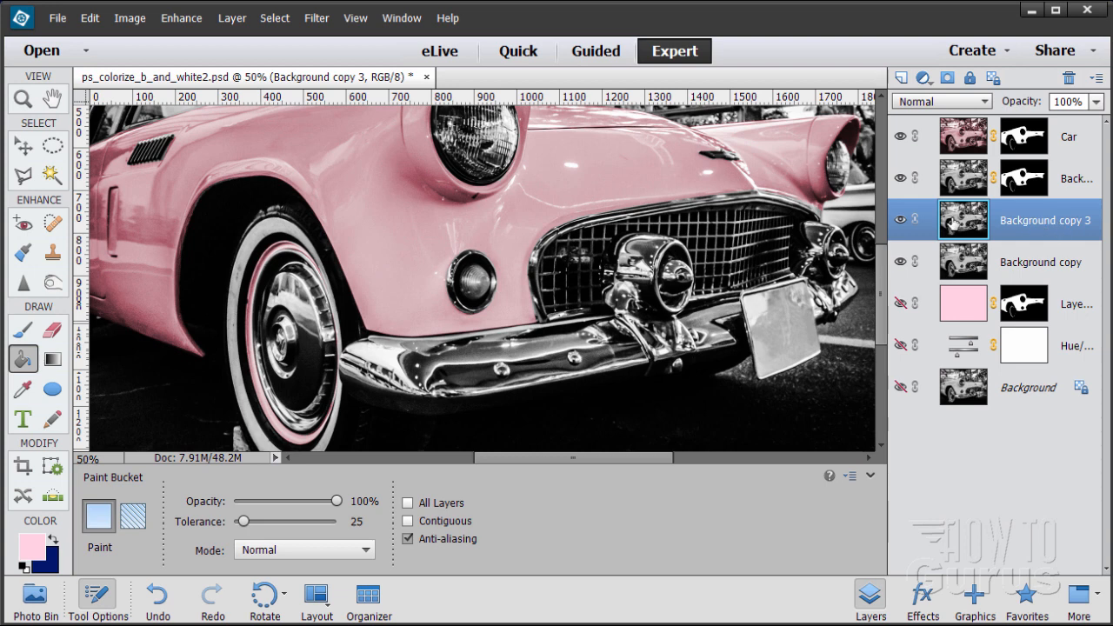
{"action": "left_click_drag", "start_coordinate": [956, 224], "coordinate": [965, 146]}
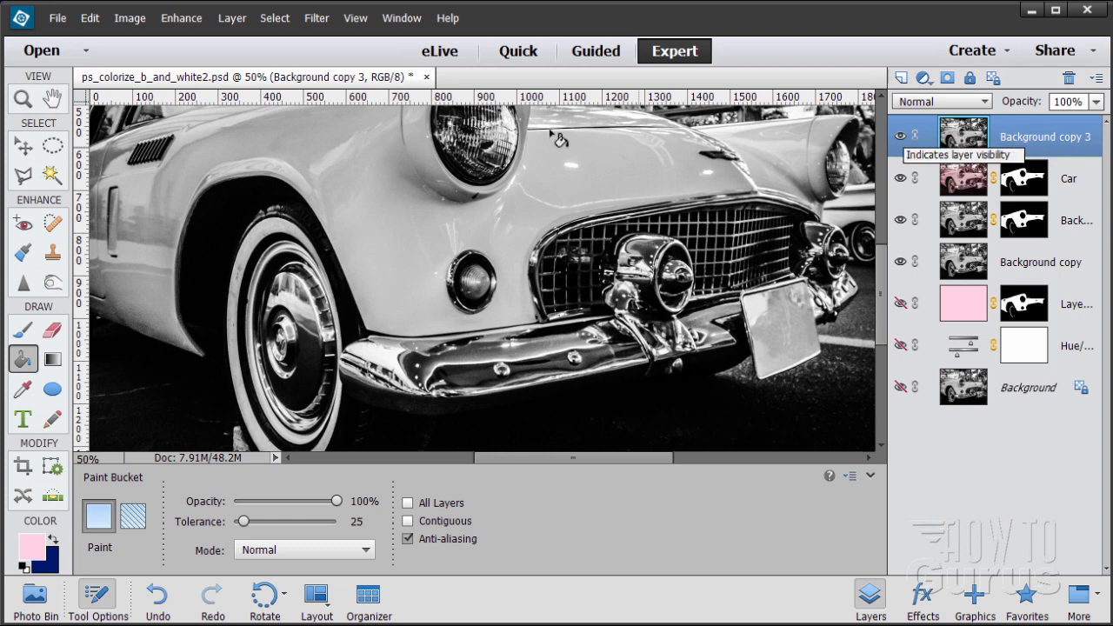
Load the saved "chrome" selection as a new selection.
{"action": "left_click", "coordinate": [274, 19]}
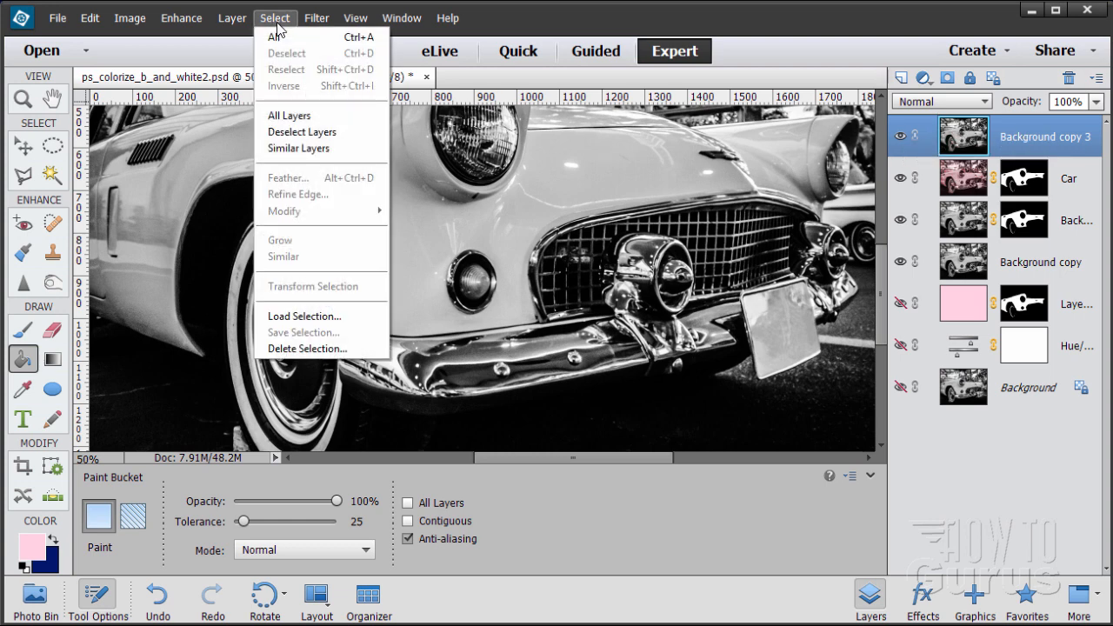
{"action": "left_click", "coordinate": [322, 317]}
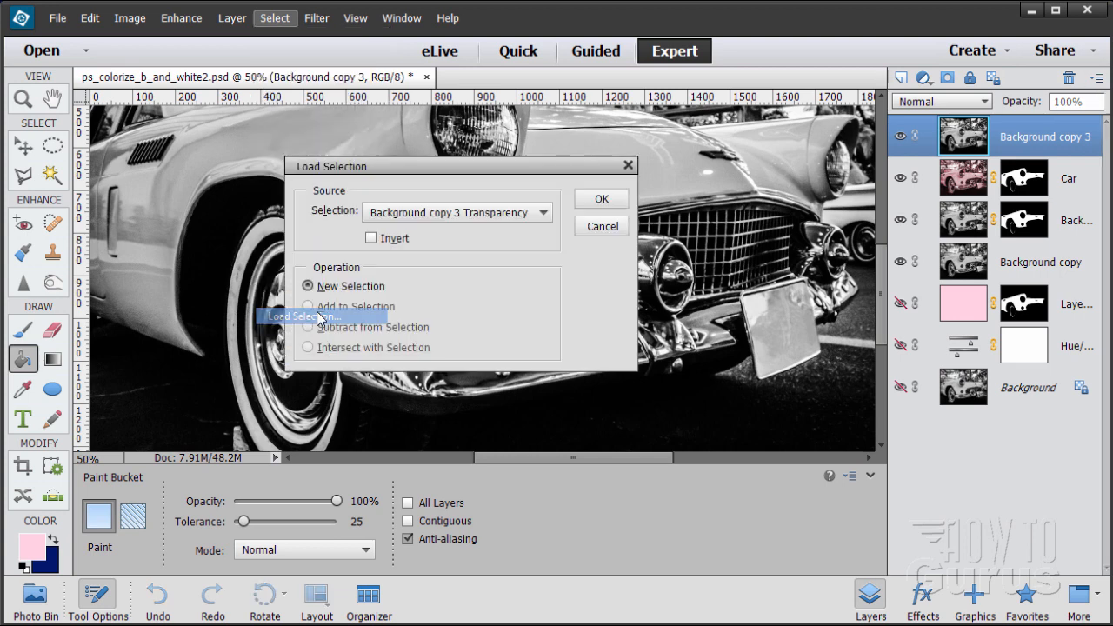
{"action": "left_click", "coordinate": [528, 217]}
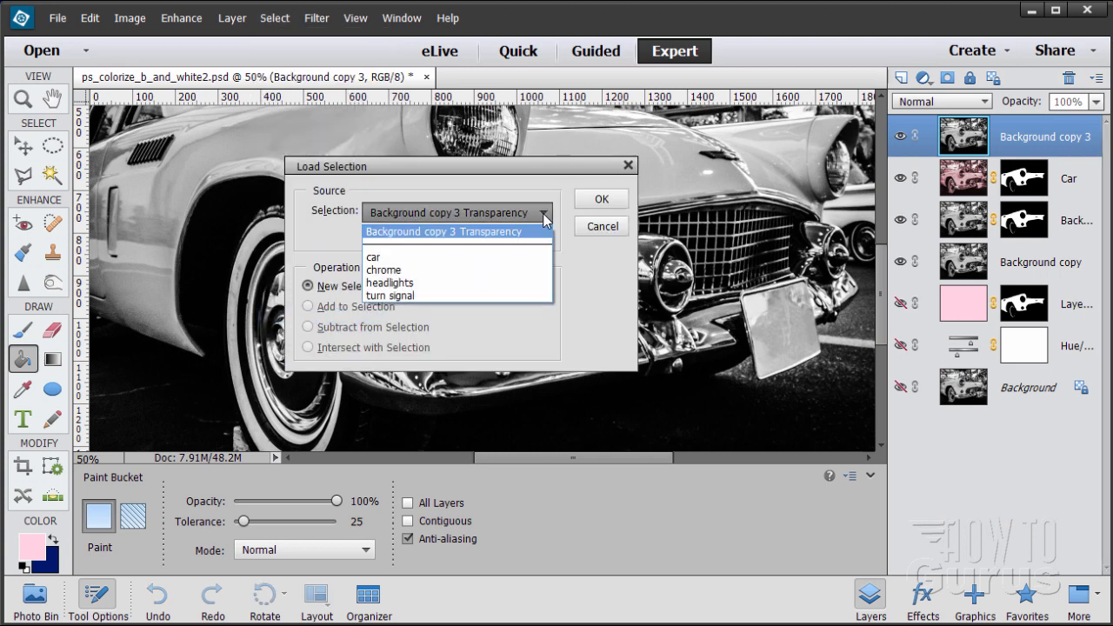
{"action": "left_click", "coordinate": [419, 270]}
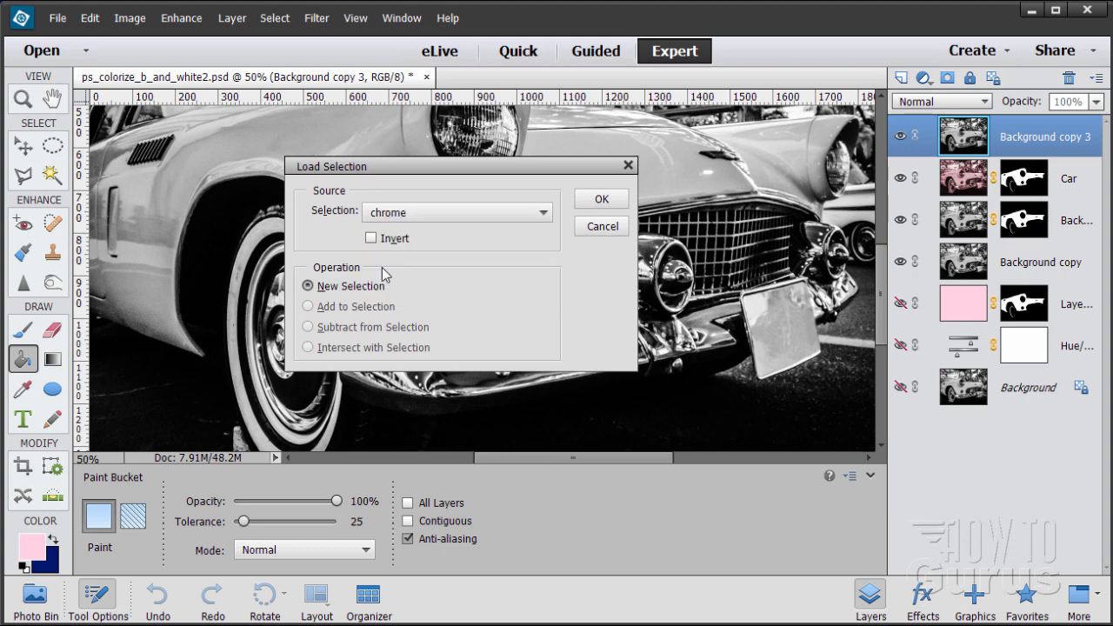
{"action": "left_click", "coordinate": [599, 200]}
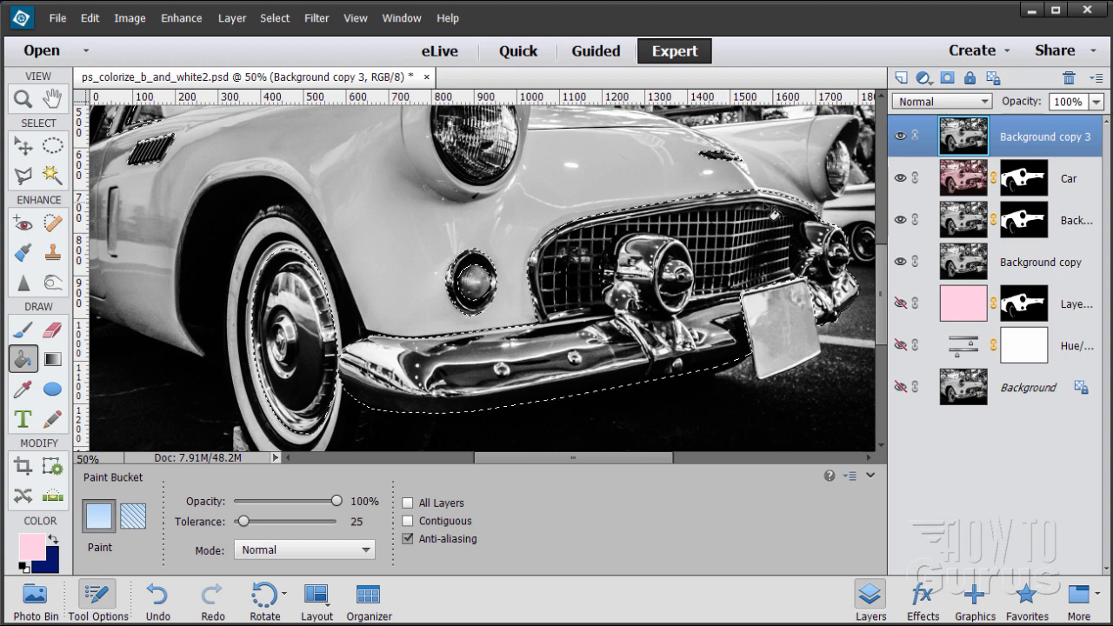
Add a layer mask to the topmost black-and-white layer from the chrome selection.
{"action": "left_click", "coordinate": [22, 177]}
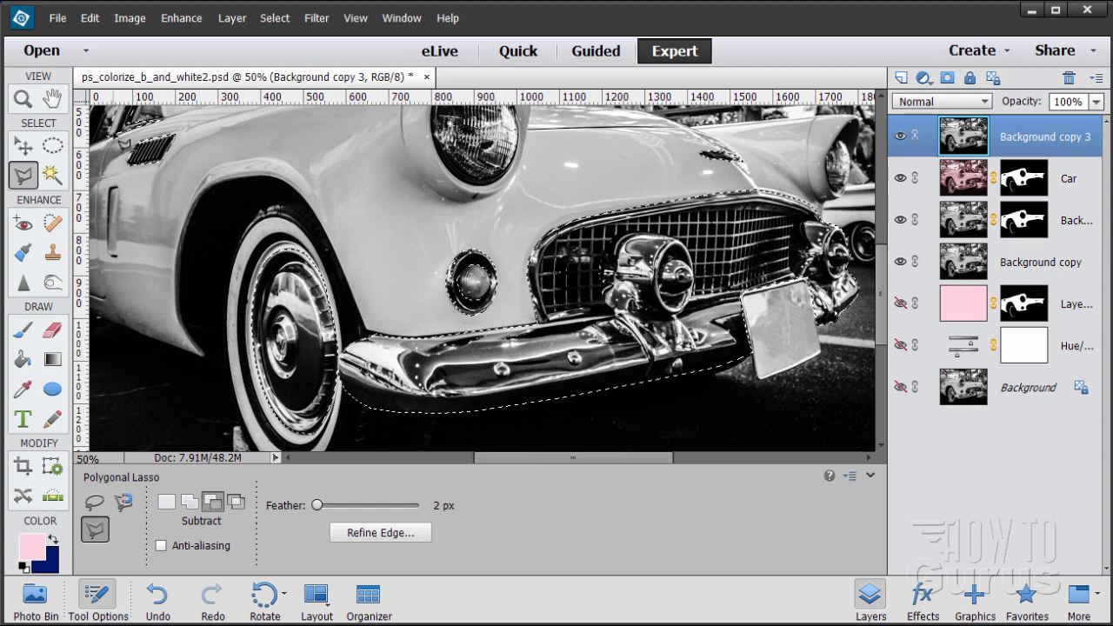
{"action": "scroll", "coordinate": [885, 279], "scroll_direction": "up", "scroll_amount": 3}
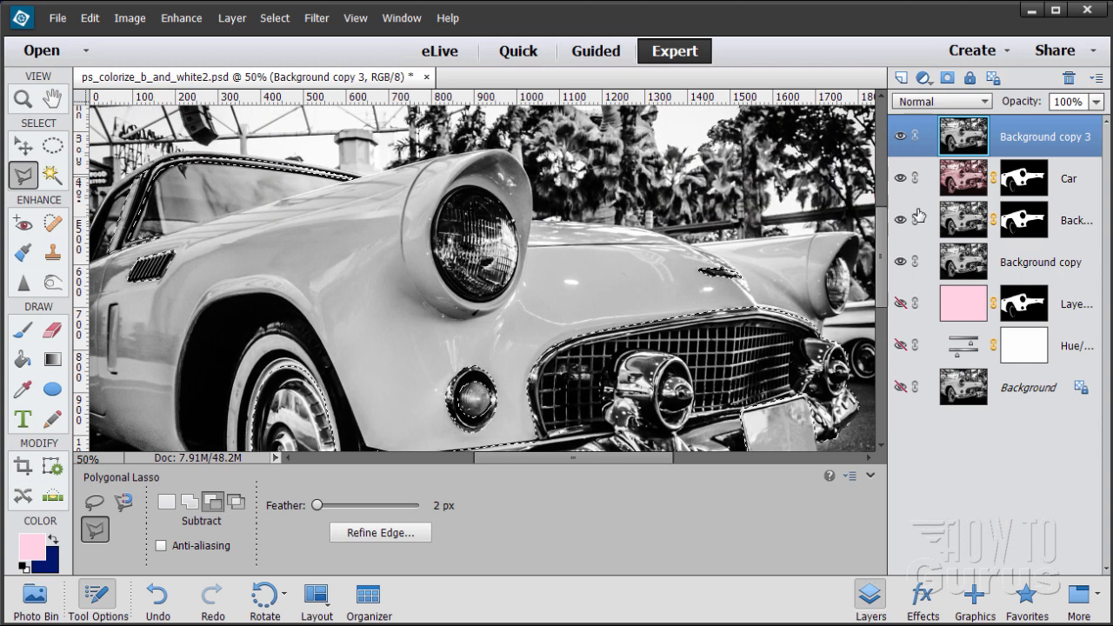
{"action": "scroll", "coordinate": [885, 244], "scroll_direction": "down", "scroll_amount": 1}
{"action": "scroll", "coordinate": [886, 243], "scroll_direction": "down", "scroll_amount": 3}
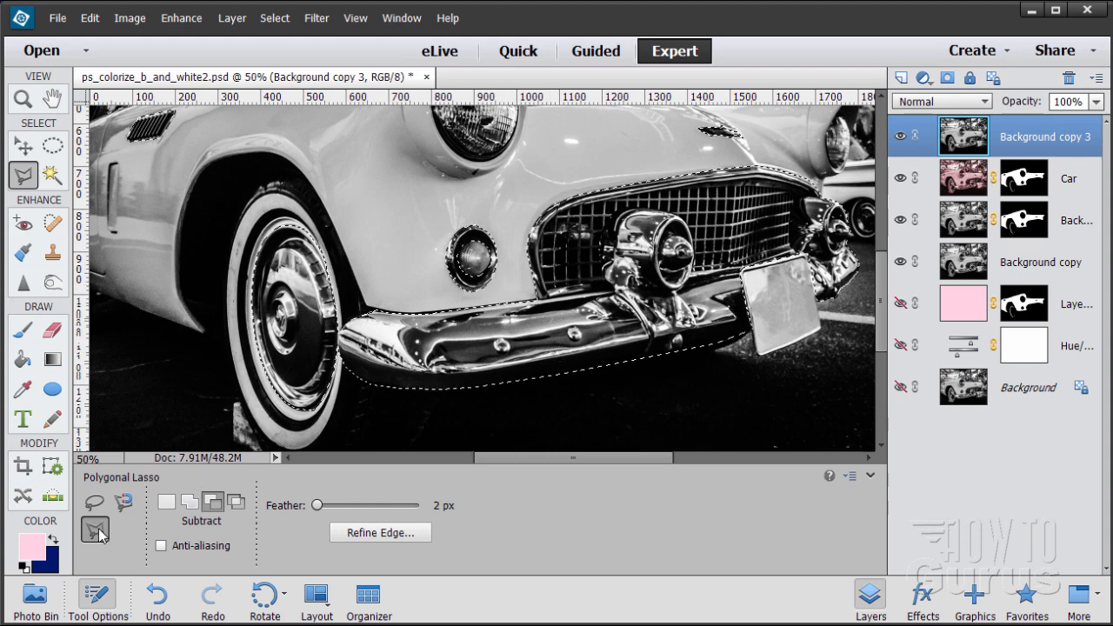
{"action": "left_click_drag", "start_coordinate": [882, 344], "coordinate": [889, 321]}
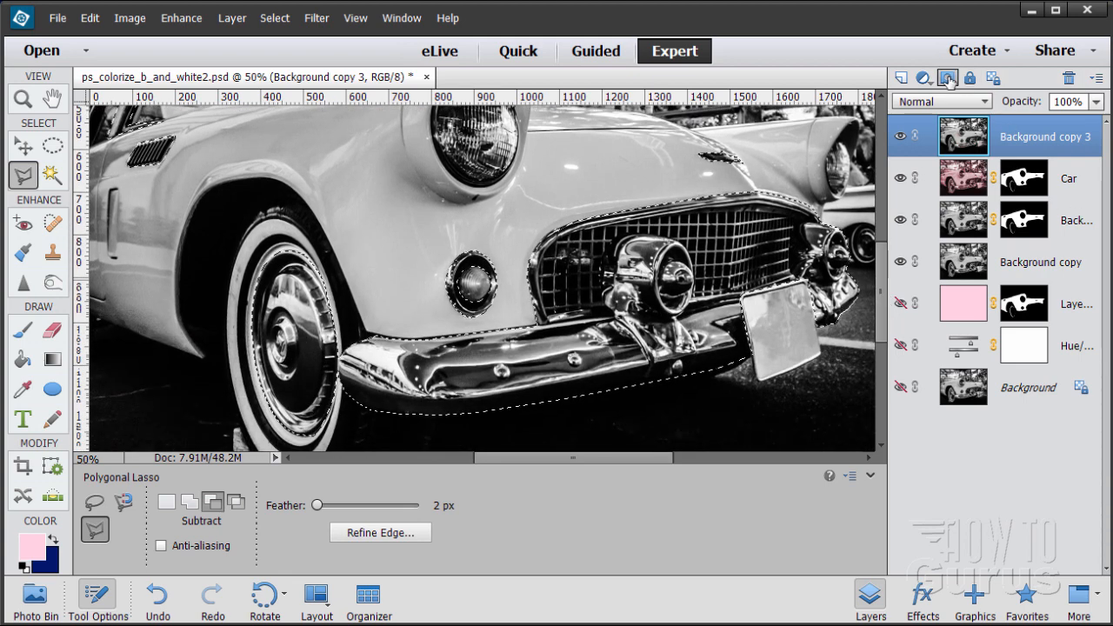
{"action": "left_click", "coordinate": [948, 80]}
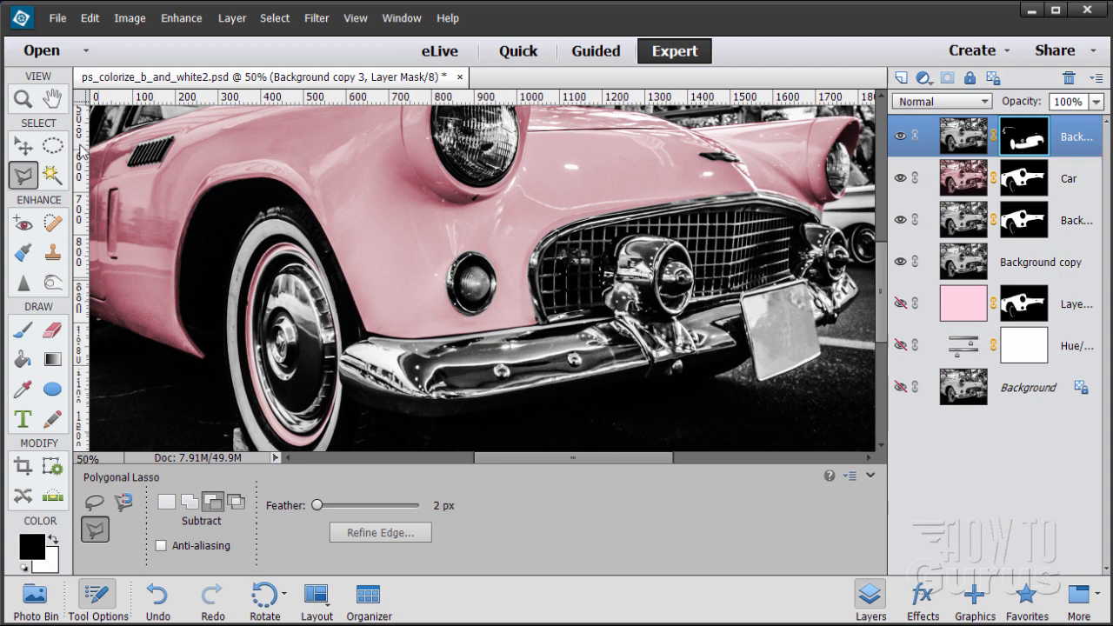
{"action": "left_click", "coordinate": [26, 148]}
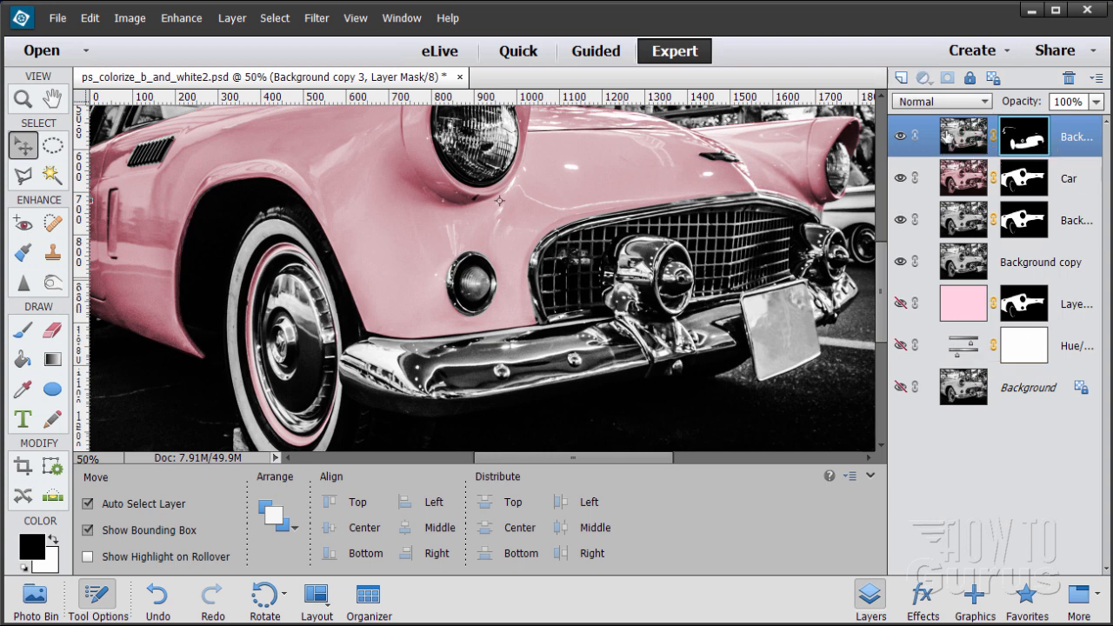
Open a Hue/Saturation adjustment on the chrome-masked layer's image and turn on Colorize.
{"action": "left_click", "coordinate": [964, 139]}
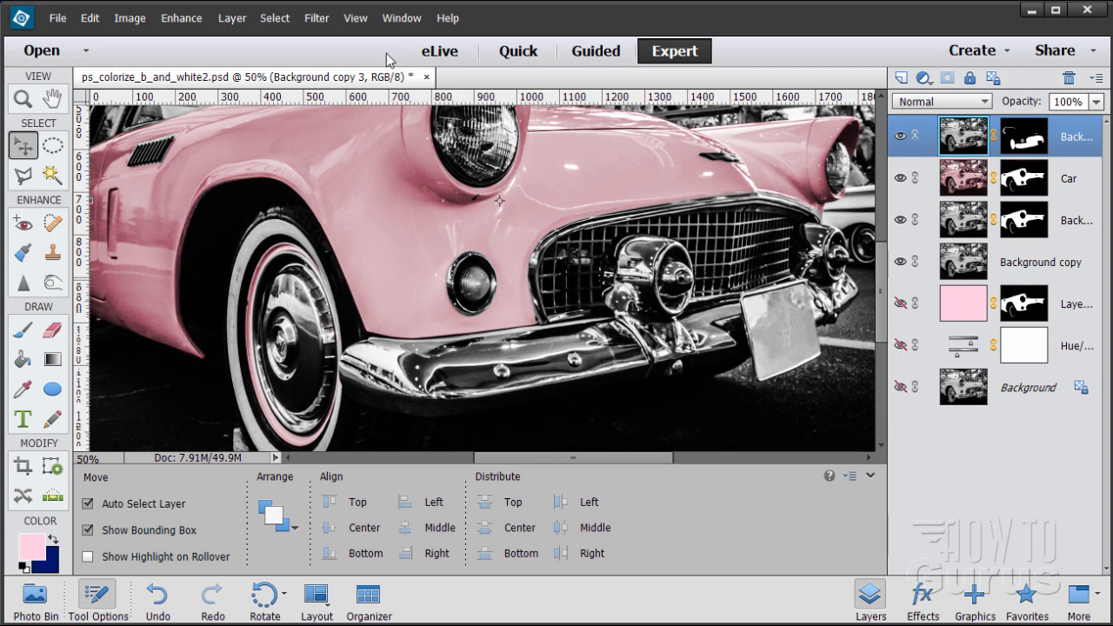
{"action": "left_click", "coordinate": [245, 23]}
{"action": "mouse_move", "coordinate": [193, 19]}
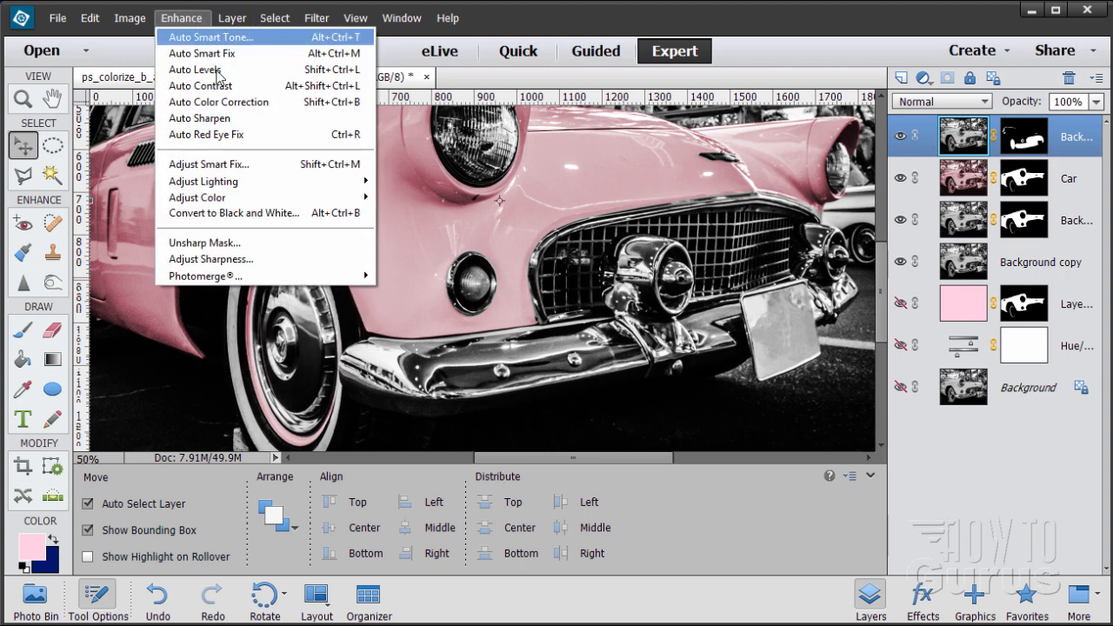
{"action": "mouse_move", "coordinate": [258, 201]}
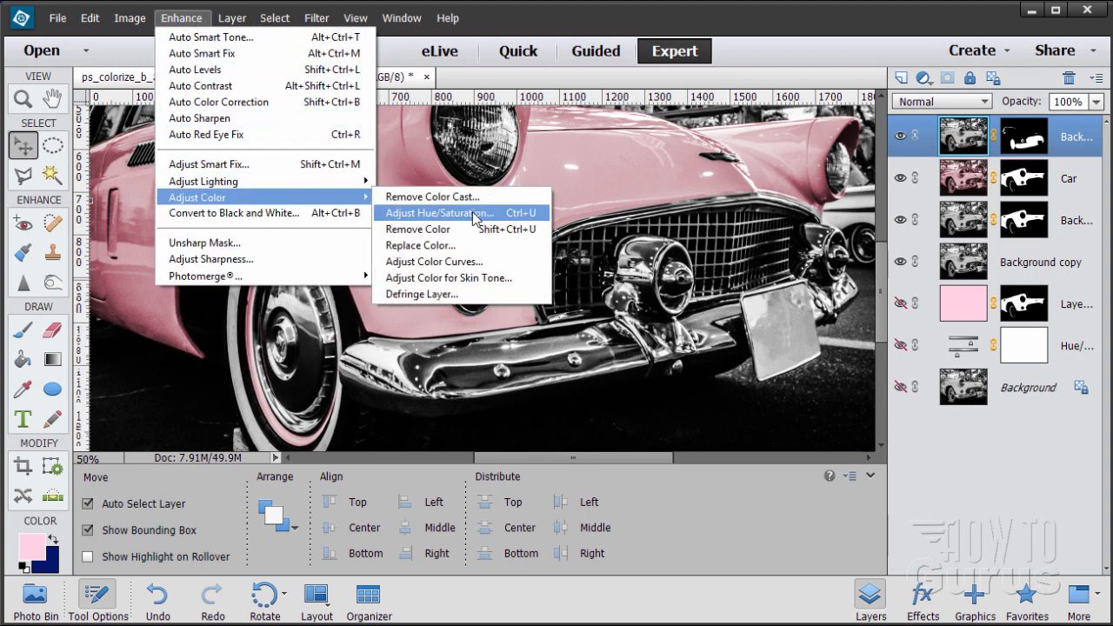
{"action": "left_click", "coordinate": [393, 213]}
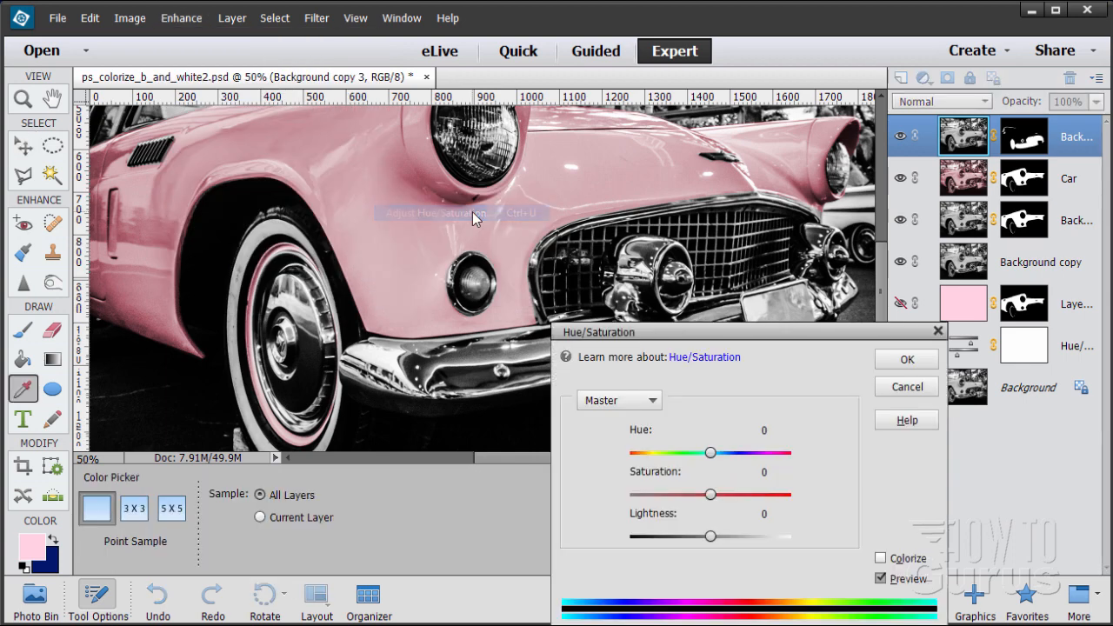
{"action": "left_click", "coordinate": [881, 558]}
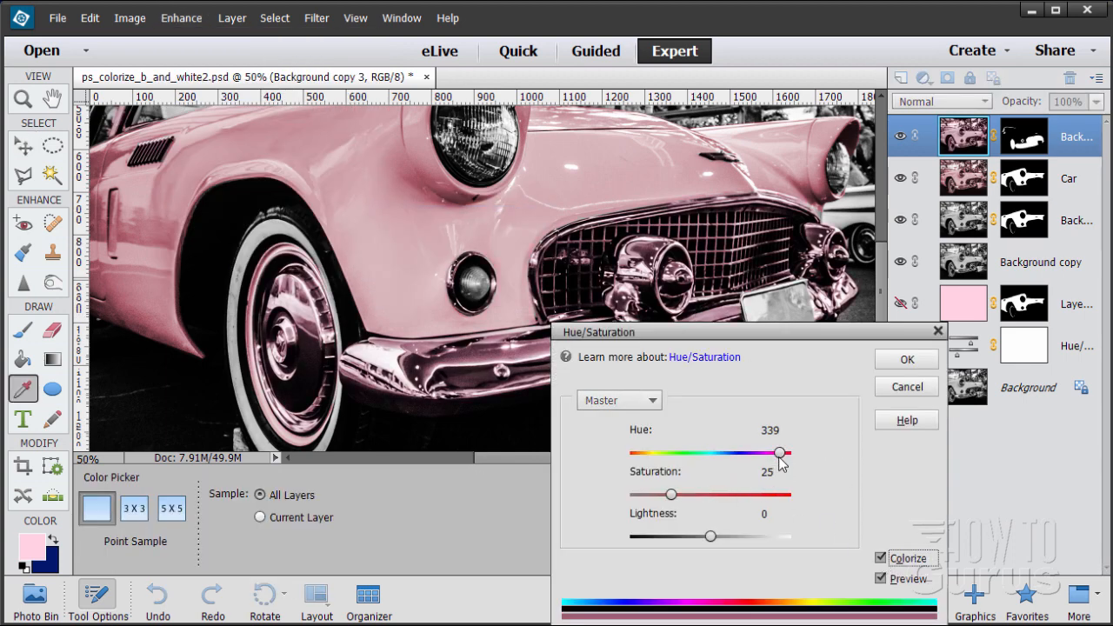
Tint the chrome steel blue with hue 209 and saturation 24, and apply the adjustment.
{"action": "left_click_drag", "start_coordinate": [780, 464], "coordinate": [722, 465]}
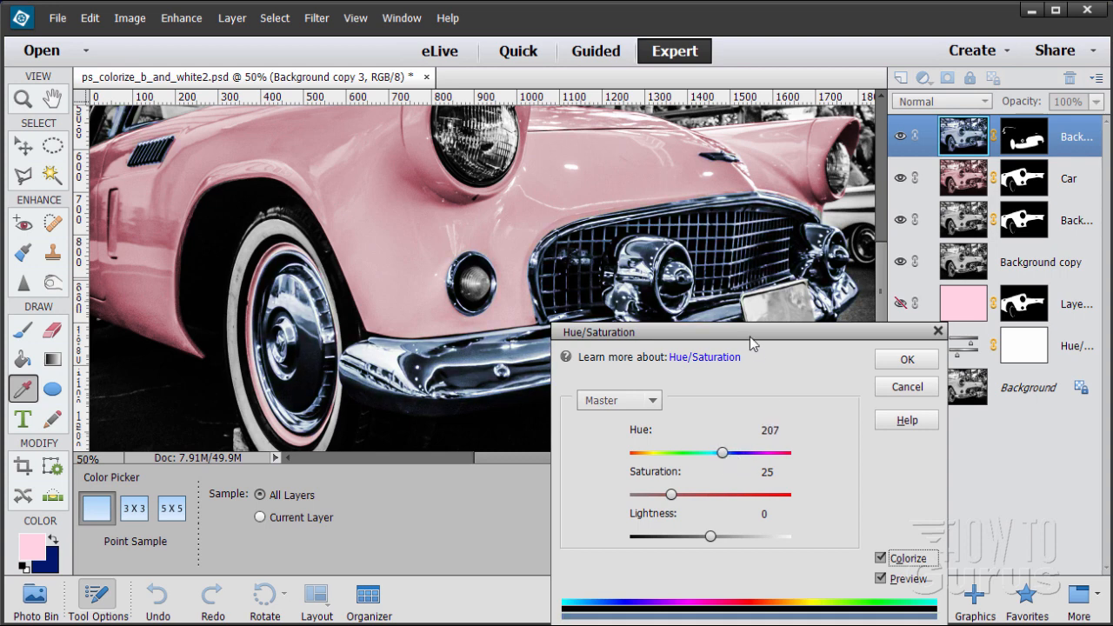
{"action": "left_click_drag", "start_coordinate": [750, 337], "coordinate": [876, 360]}
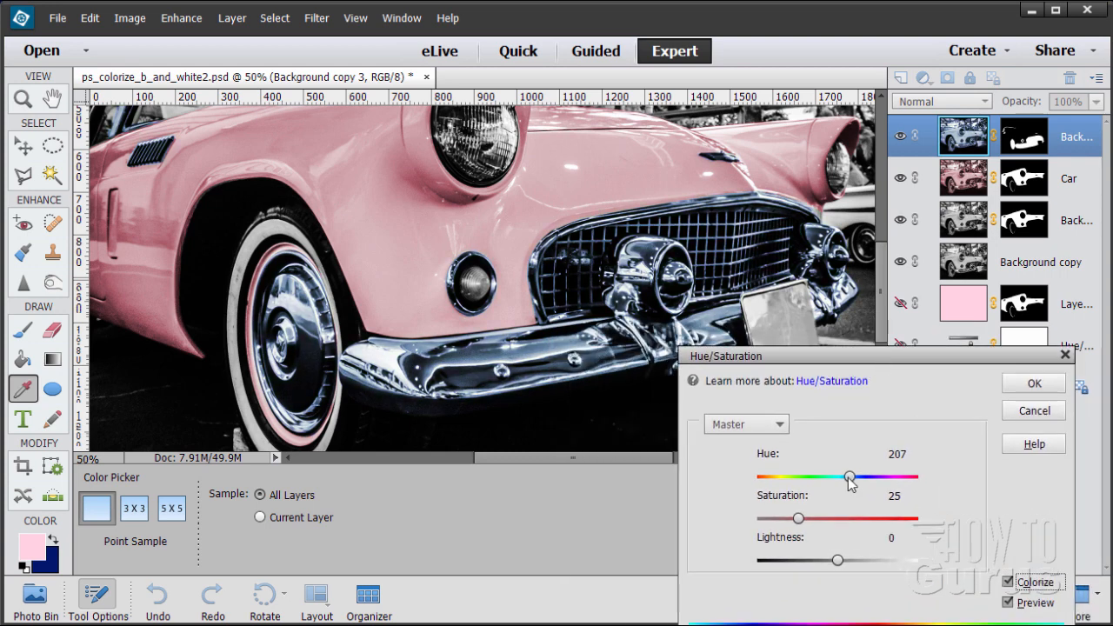
{"action": "mouse_move", "coordinate": [851, 484]}
{"action": "left_mouse_down"}
{"action": "mouse_move", "coordinate": [830, 489]}
{"action": "mouse_move", "coordinate": [869, 485]}
{"action": "mouse_move", "coordinate": [849, 482]}
{"action": "left_mouse_up"}
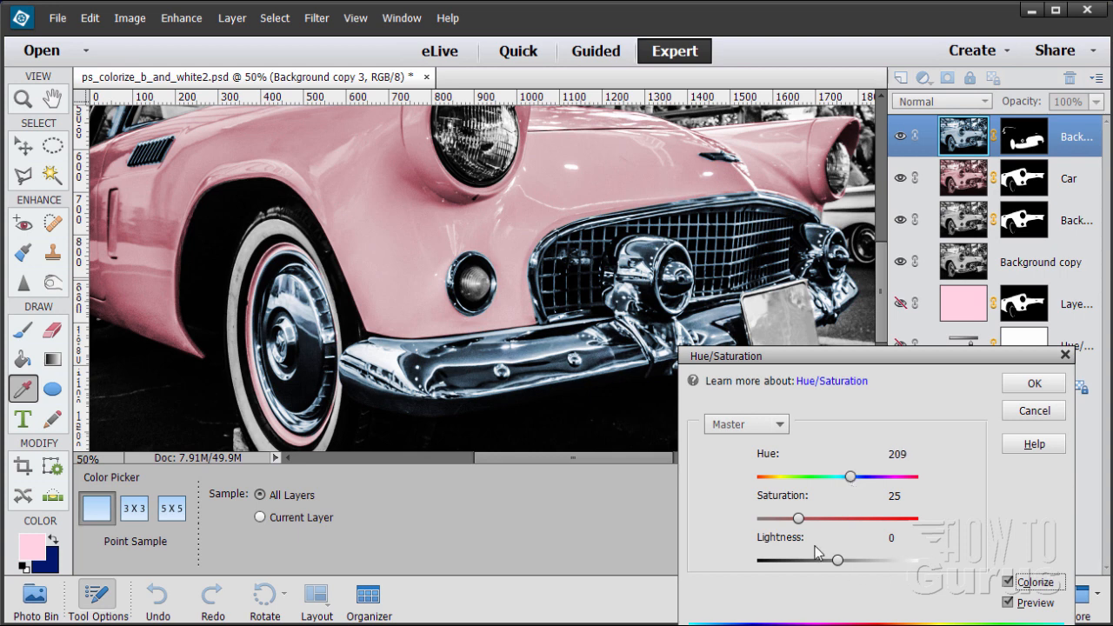
{"action": "mouse_move", "coordinate": [799, 519]}
{"action": "left_mouse_down"}
{"action": "mouse_move", "coordinate": [788, 521]}
{"action": "mouse_move", "coordinate": [798, 528]}
{"action": "left_mouse_up"}
{"action": "left_click_drag", "start_coordinate": [833, 360], "coordinate": [799, 369]}
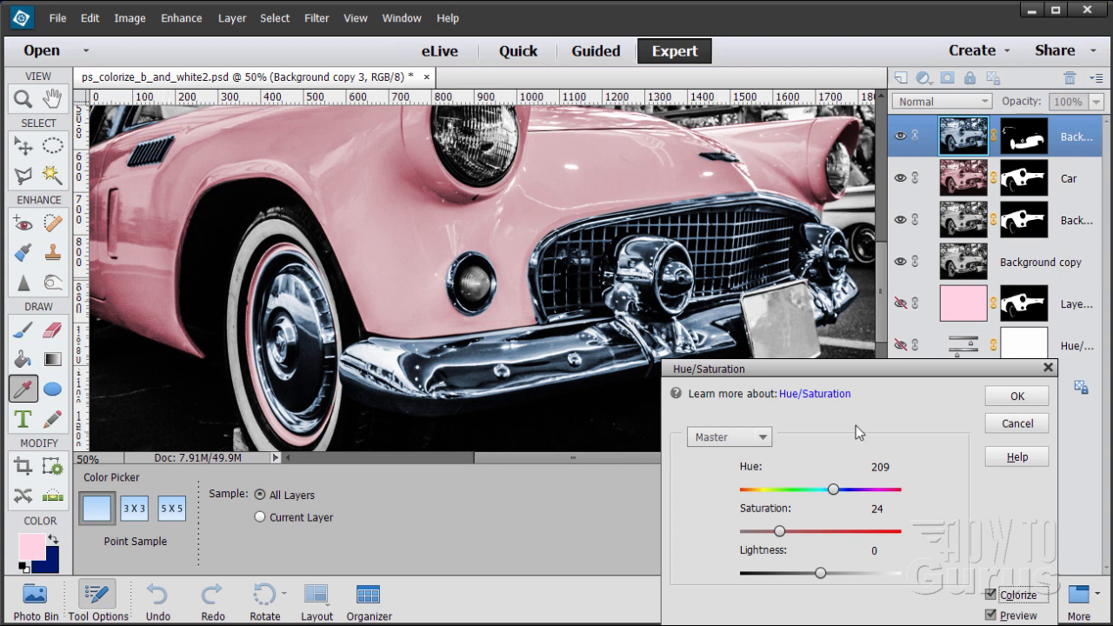
{"action": "left_click", "coordinate": [1015, 396]}
{"action": "key", "text": "v"}
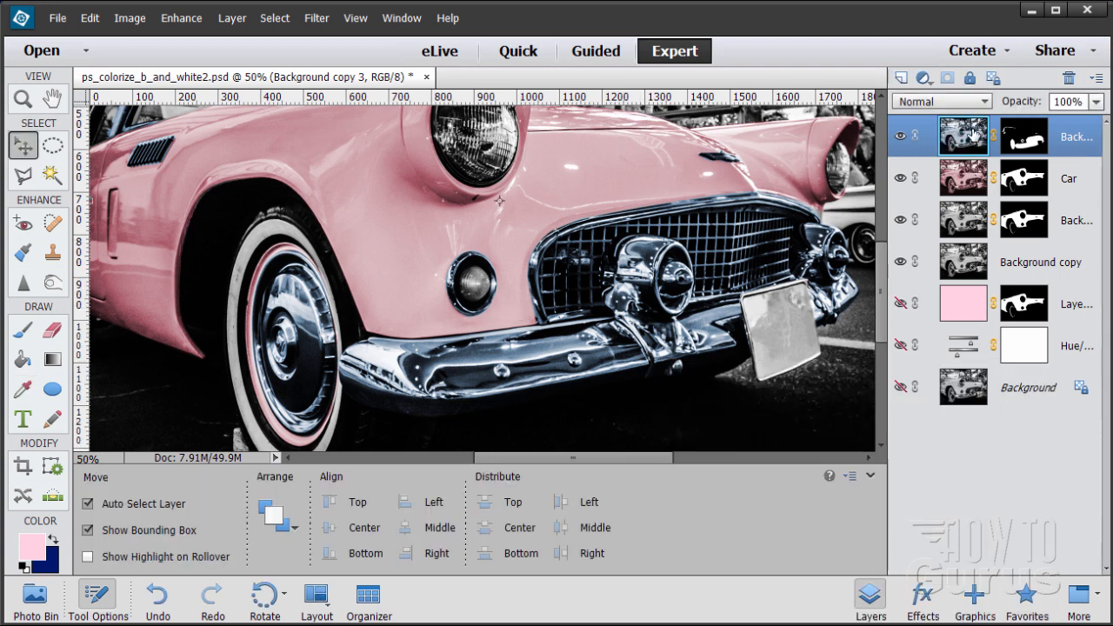
Duplicate the Background copy layer again and move the duplicate above the blue chrome layer.
{"action": "scroll", "coordinate": [889, 326], "scroll_direction": "up", "scroll_amount": 2}
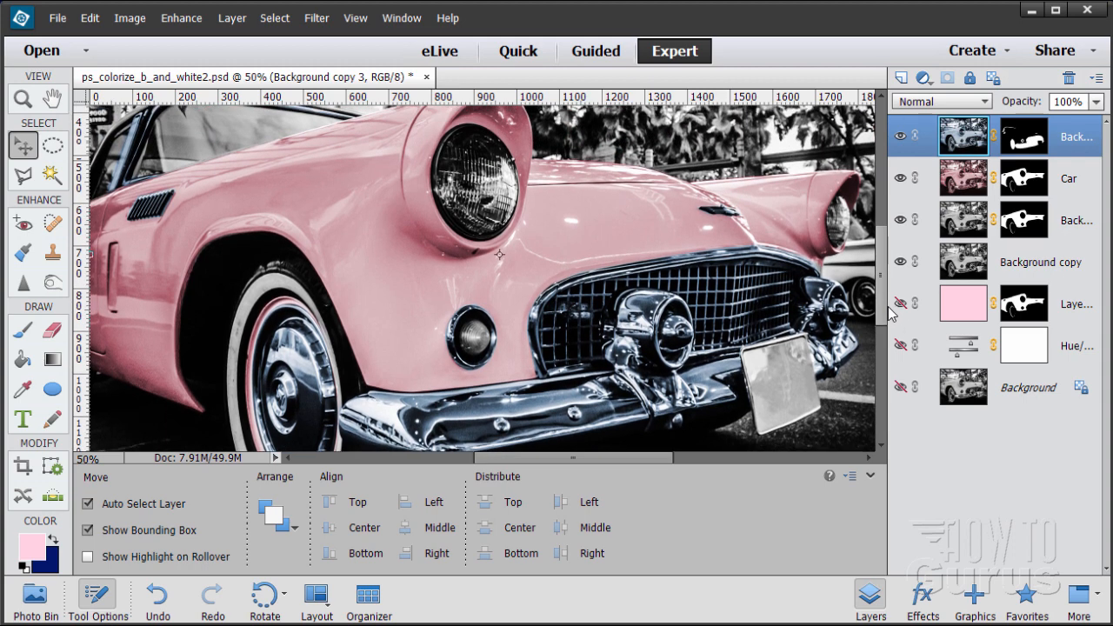
{"action": "scroll", "coordinate": [891, 313], "scroll_direction": "up", "scroll_amount": 1}
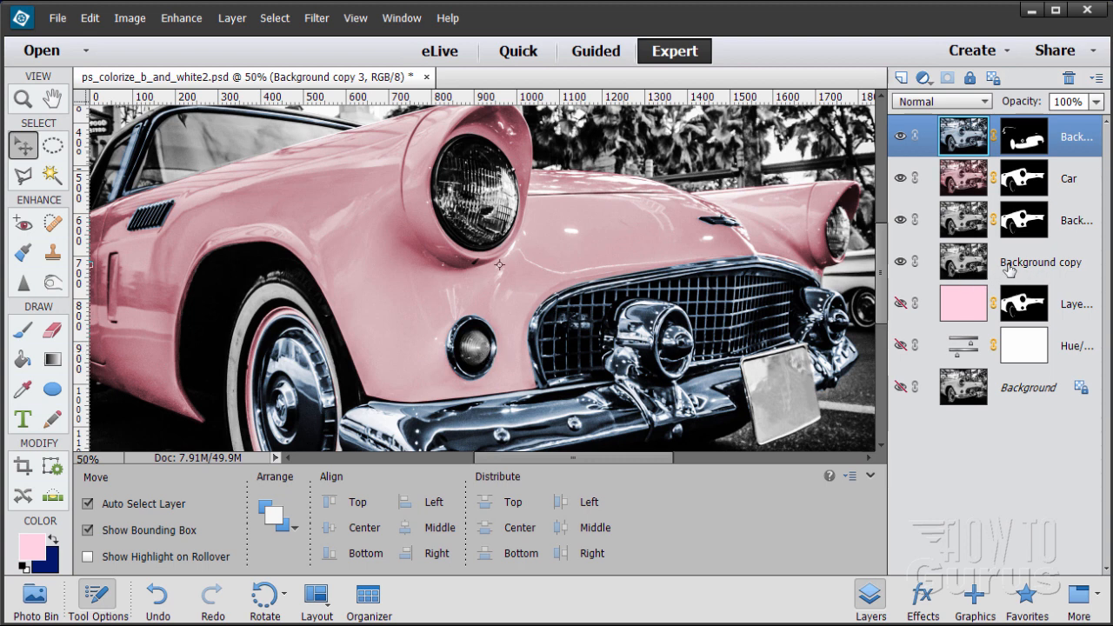
{"action": "left_click", "coordinate": [964, 266]}
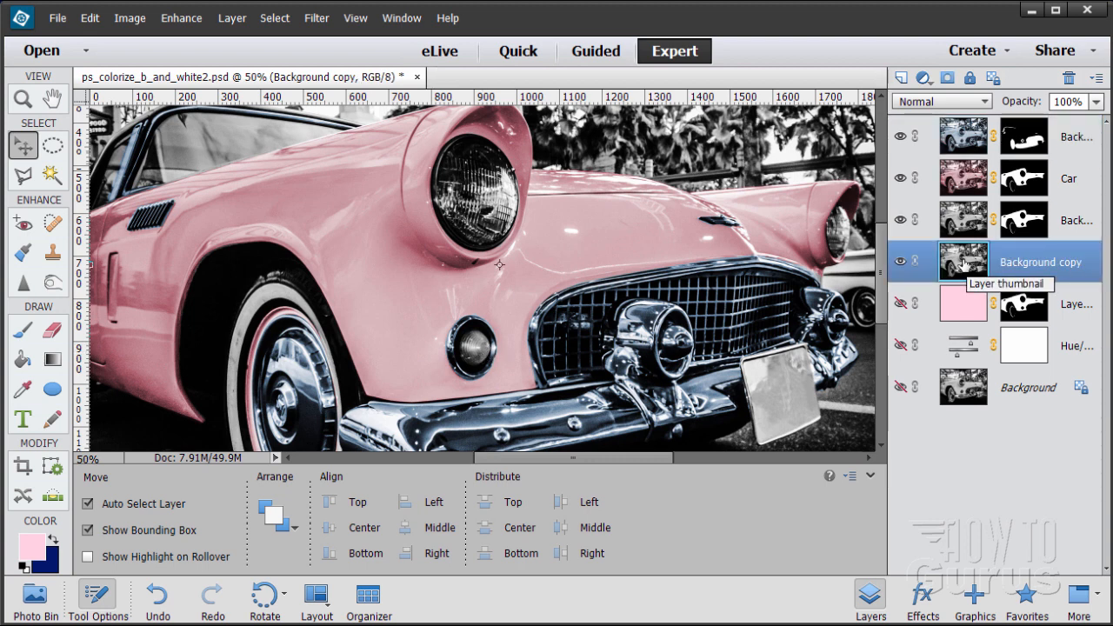
{"action": "left_click_drag", "start_coordinate": [967, 270], "coordinate": [905, 76]}
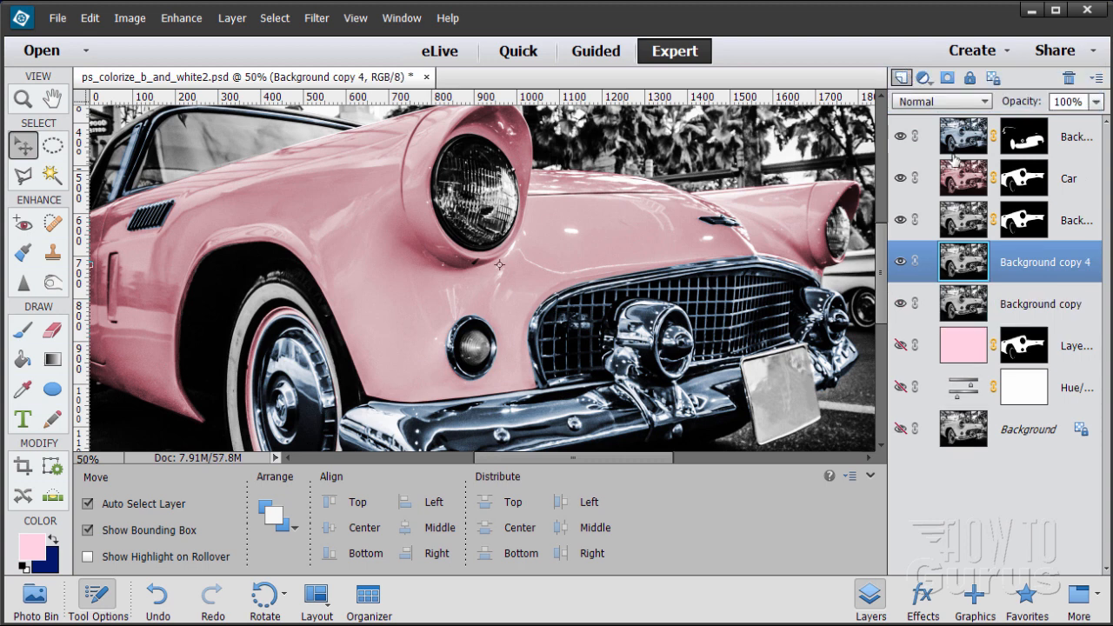
{"action": "left_click_drag", "start_coordinate": [976, 273], "coordinate": [963, 130]}
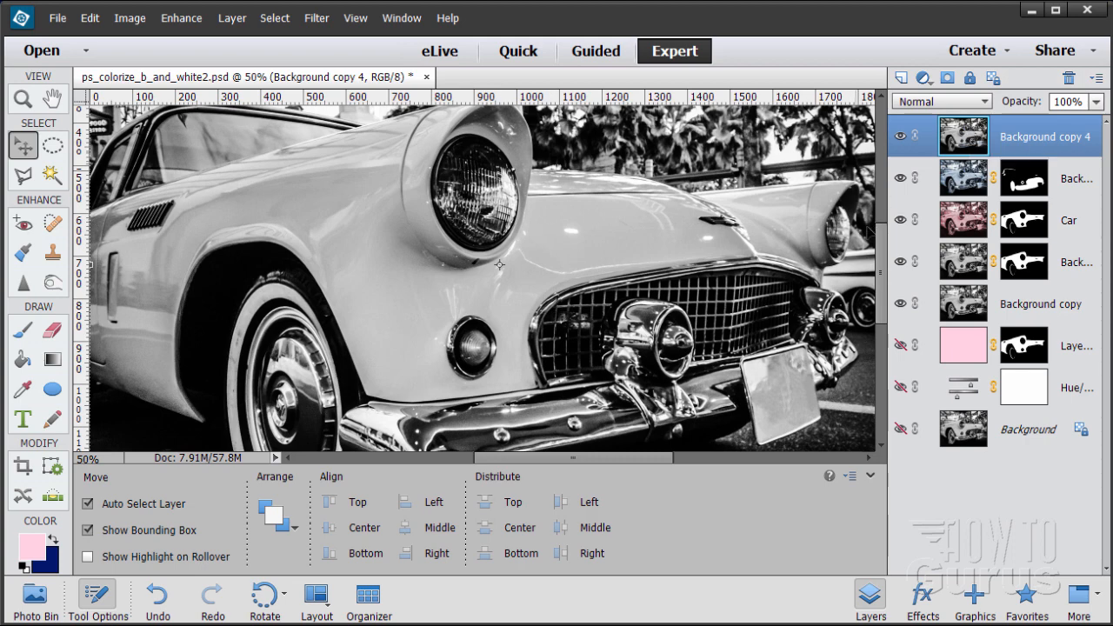
Load the saved "headlights" selection and use it to mask the topmost black-and-white layer.
{"action": "left_click", "coordinate": [275, 21]}
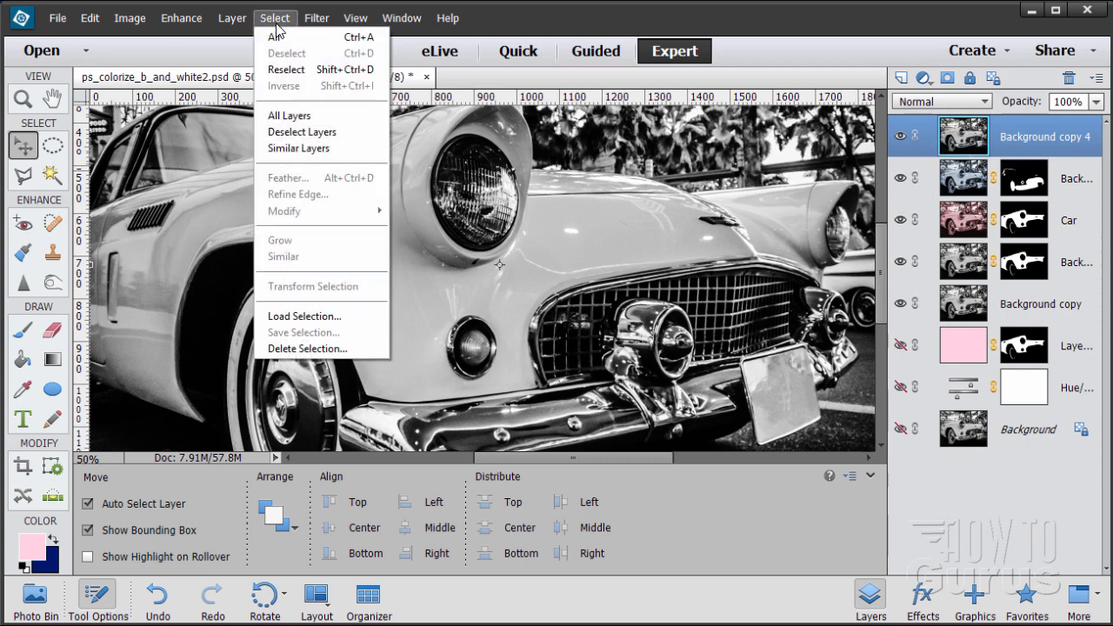
{"action": "left_click", "coordinate": [313, 316]}
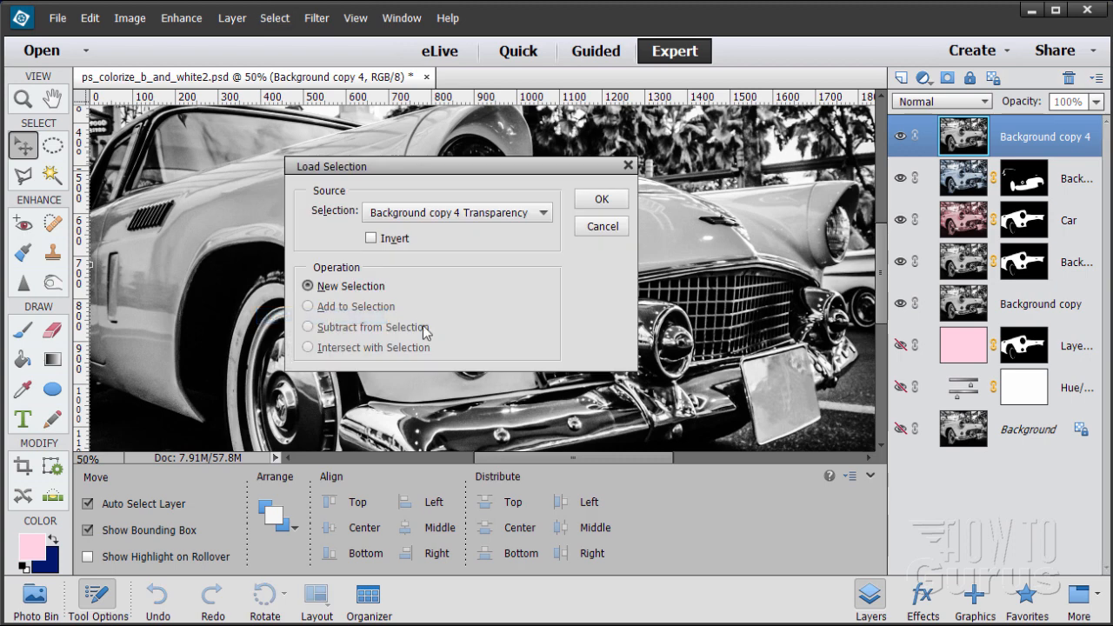
{"action": "left_click", "coordinate": [544, 217]}
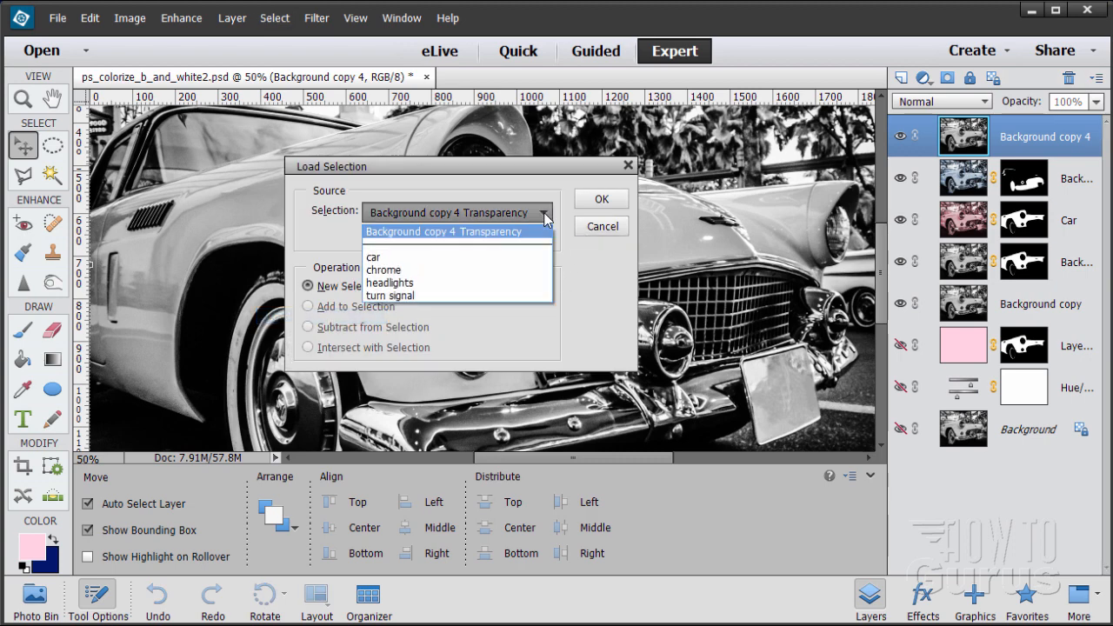
{"action": "left_click", "coordinate": [400, 283]}
{"action": "left_click", "coordinate": [602, 199]}
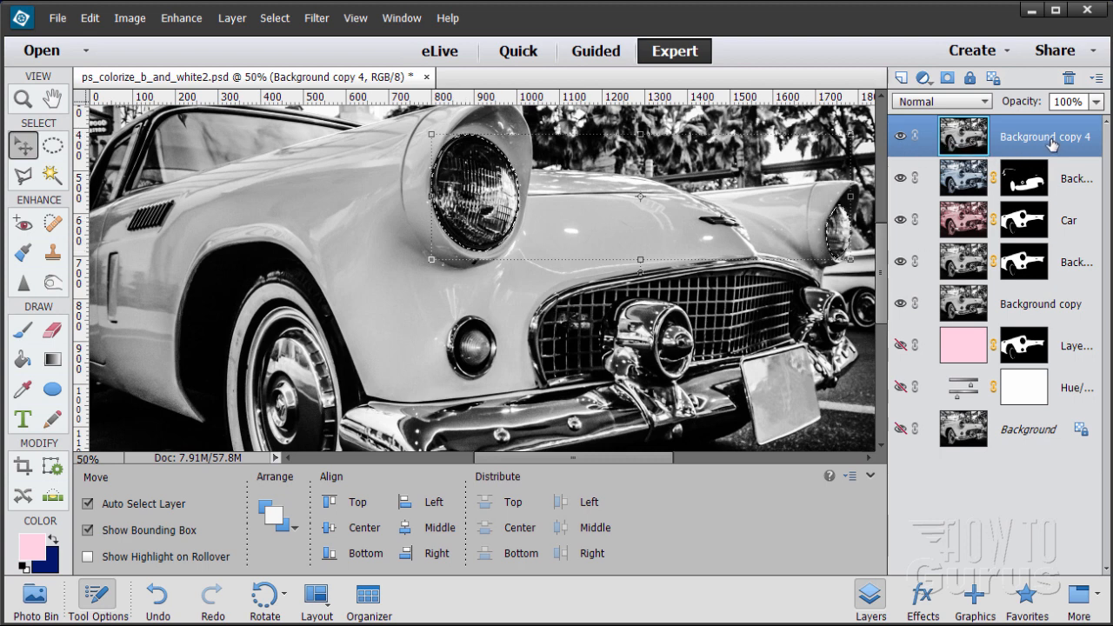
{"action": "left_click", "coordinate": [948, 81]}
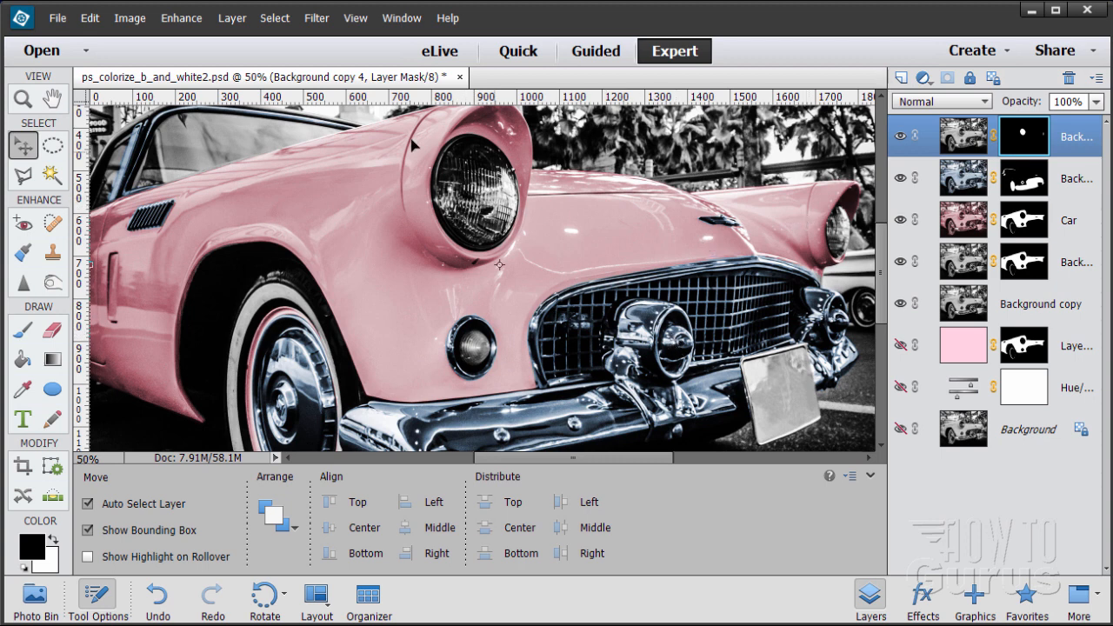
{"action": "left_click", "coordinate": [181, 18]}
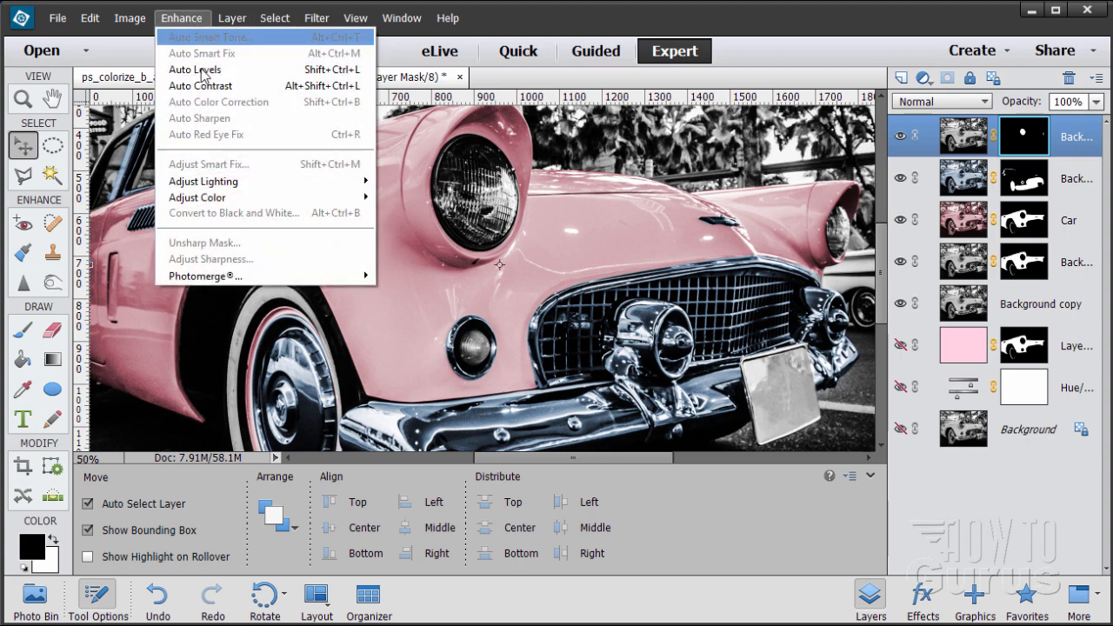
{"action": "mouse_move", "coordinate": [287, 200]}
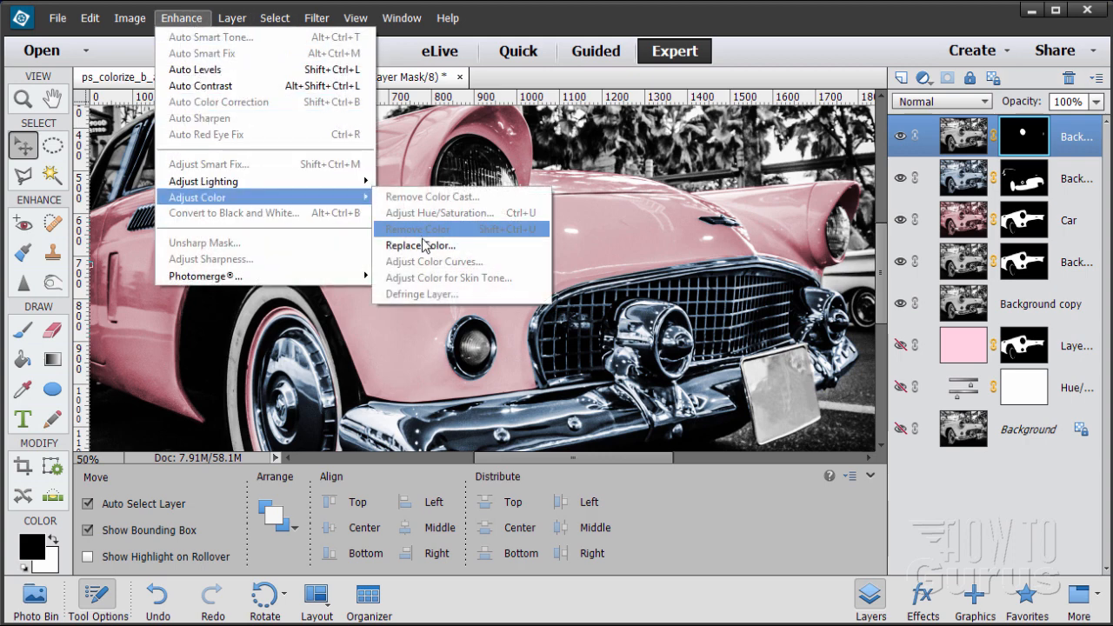
{"action": "left_click", "coordinate": [961, 146]}
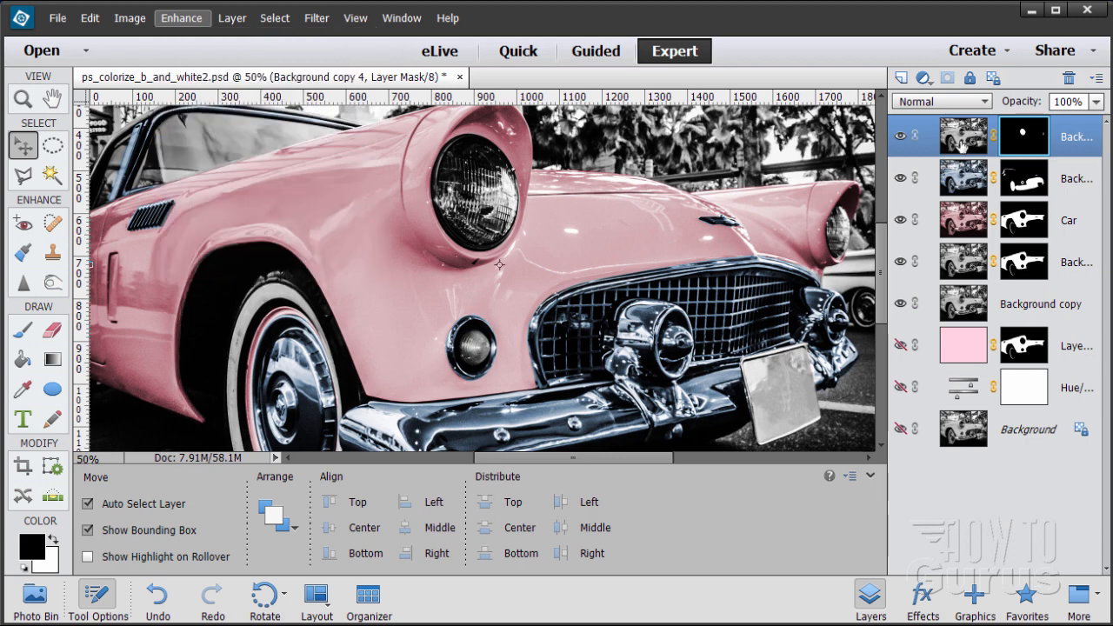
Open a Hue/Saturation adjustment on the image of the headlight-masked layer and turn on Colorize.
{"action": "left_click", "coordinate": [961, 146]}
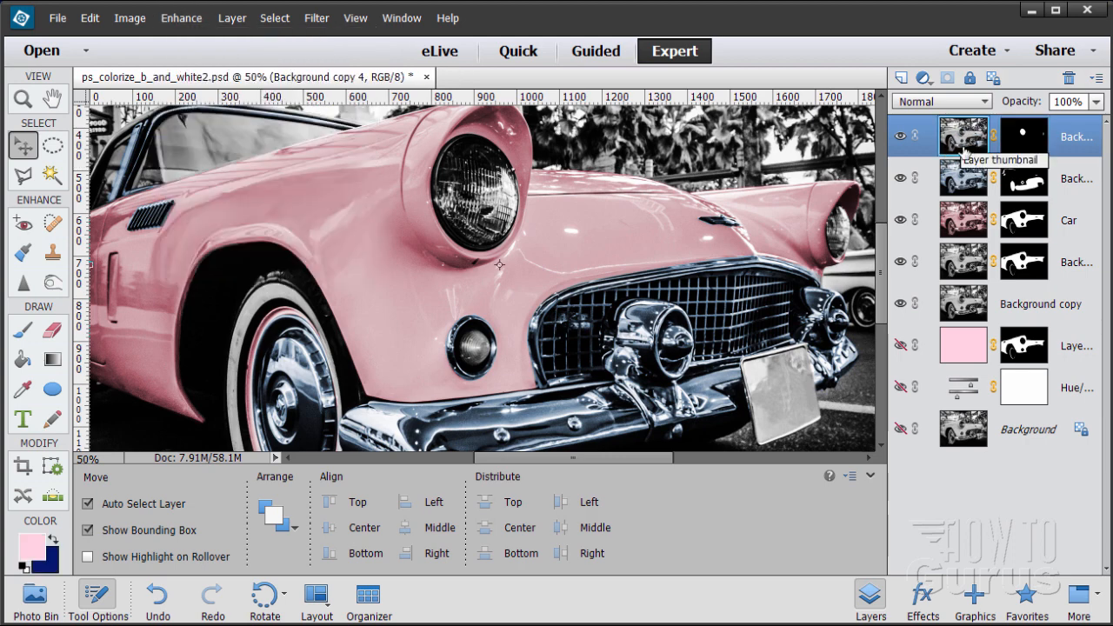
{"action": "left_click", "coordinate": [182, 18]}
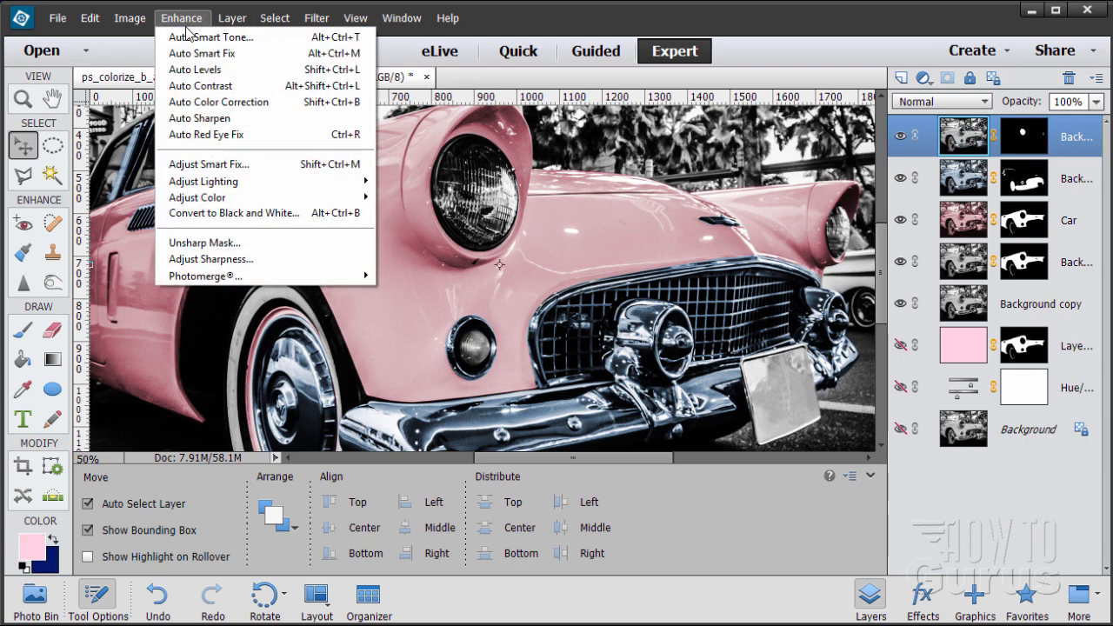
{"action": "mouse_move", "coordinate": [209, 198]}
{"action": "left_click", "coordinate": [413, 213]}
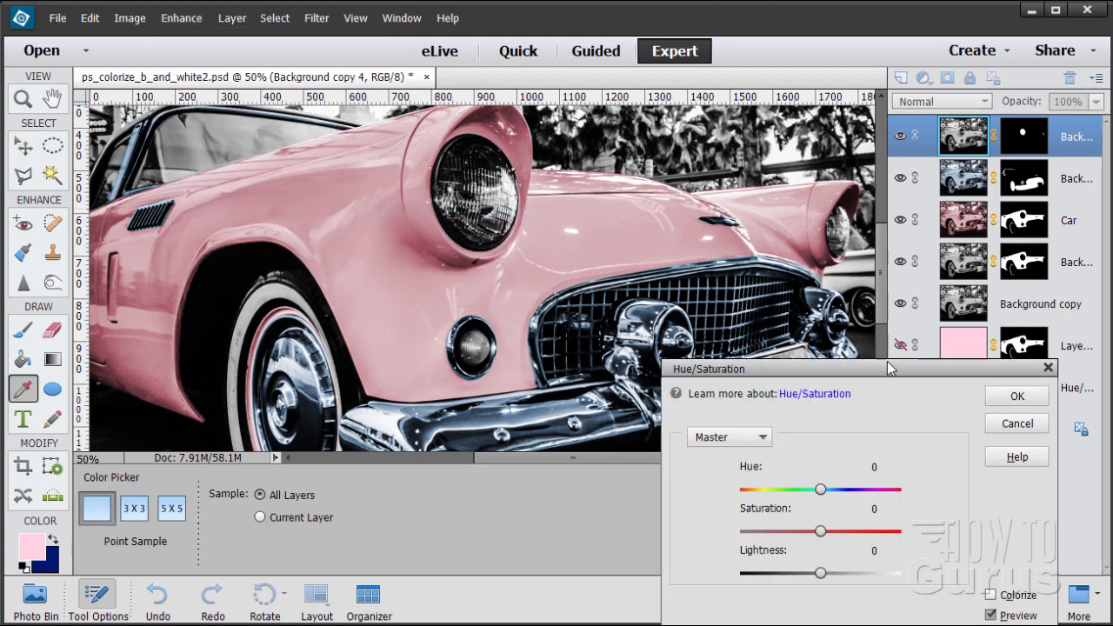
{"action": "left_click_drag", "start_coordinate": [889, 369], "coordinate": [821, 284]}
{"action": "left_click", "coordinate": [936, 510]}
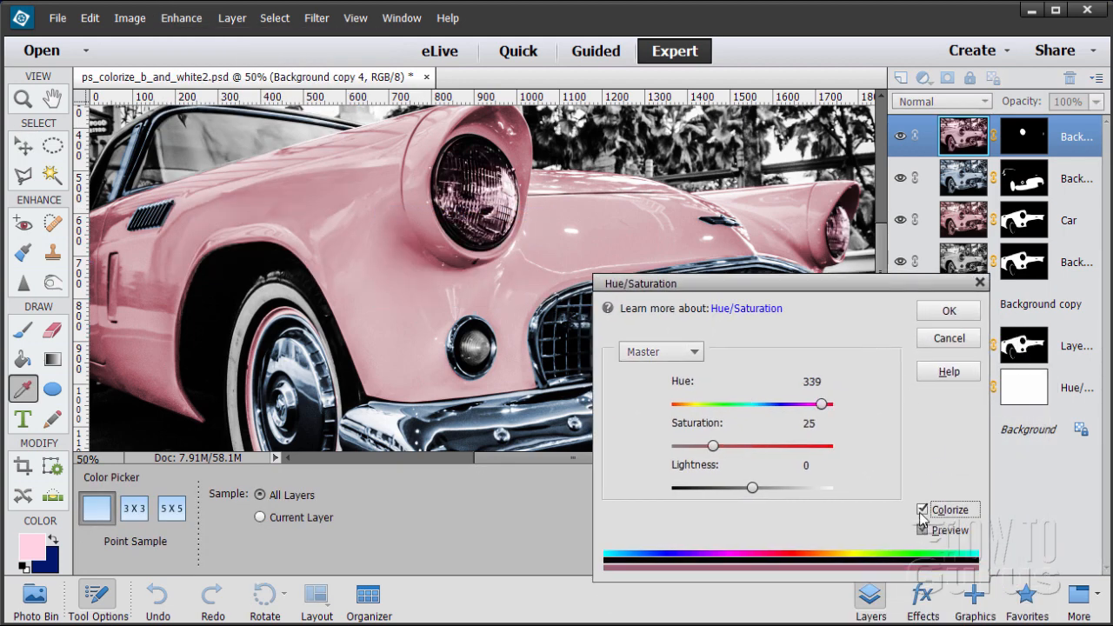
Tint the headlights a subtle blue with hue 194 and saturation 15, and apply the adjustment.
{"action": "left_click_drag", "start_coordinate": [822, 406], "coordinate": [763, 417]}
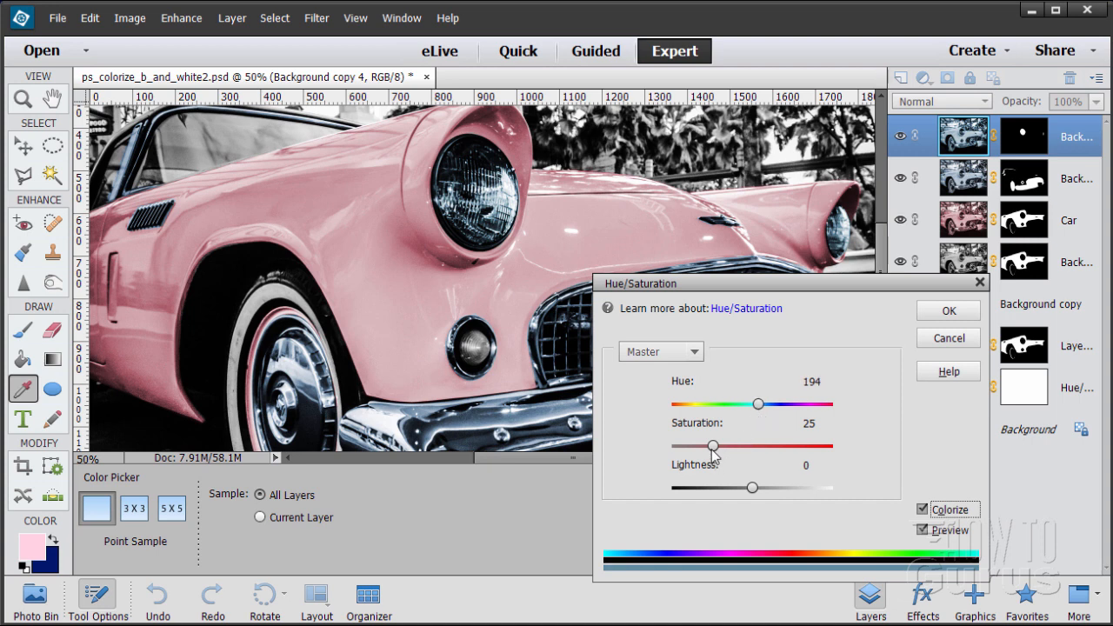
{"action": "left_click_drag", "start_coordinate": [713, 453], "coordinate": [698, 453]}
{"action": "left_click_drag", "start_coordinate": [704, 287], "coordinate": [801, 384]}
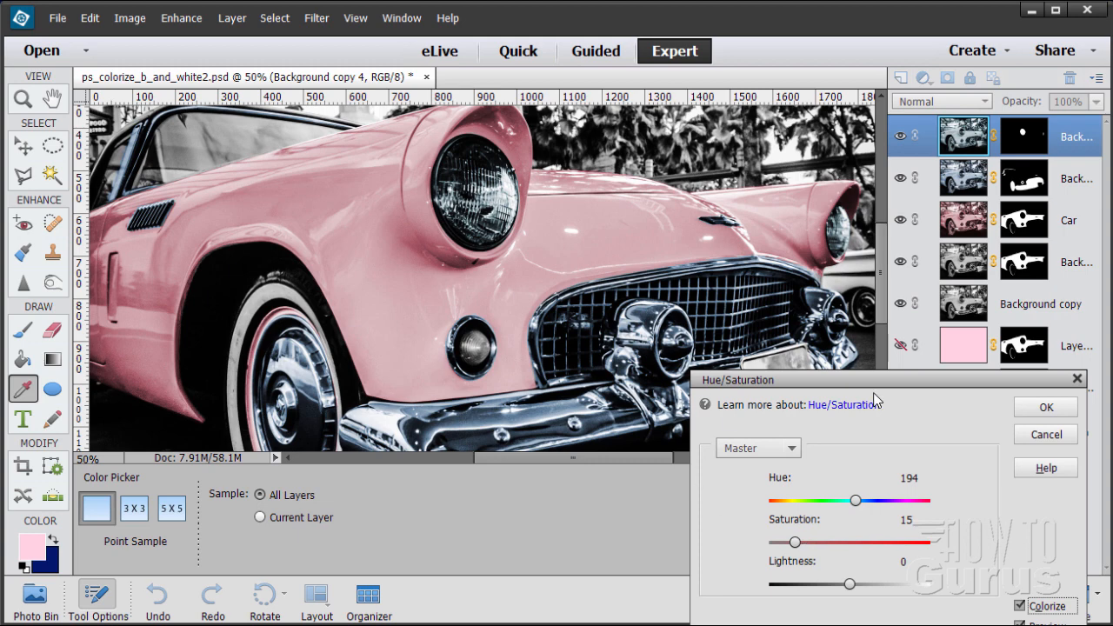
{"action": "left_click_drag", "start_coordinate": [848, 383], "coordinate": [587, 306]}
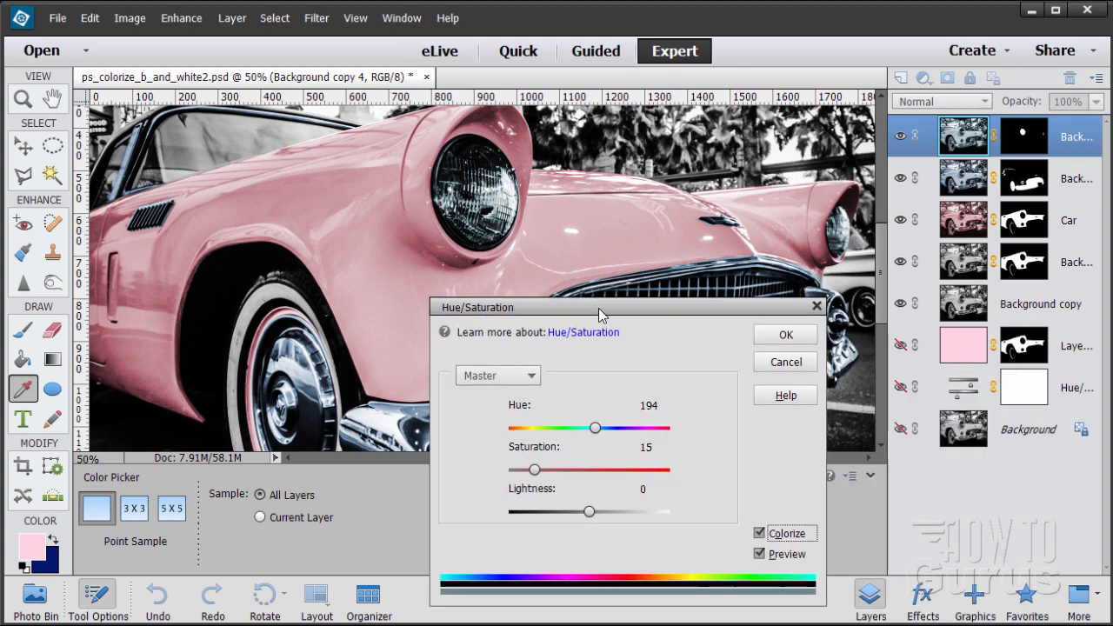
{"action": "left_click", "coordinate": [783, 328]}
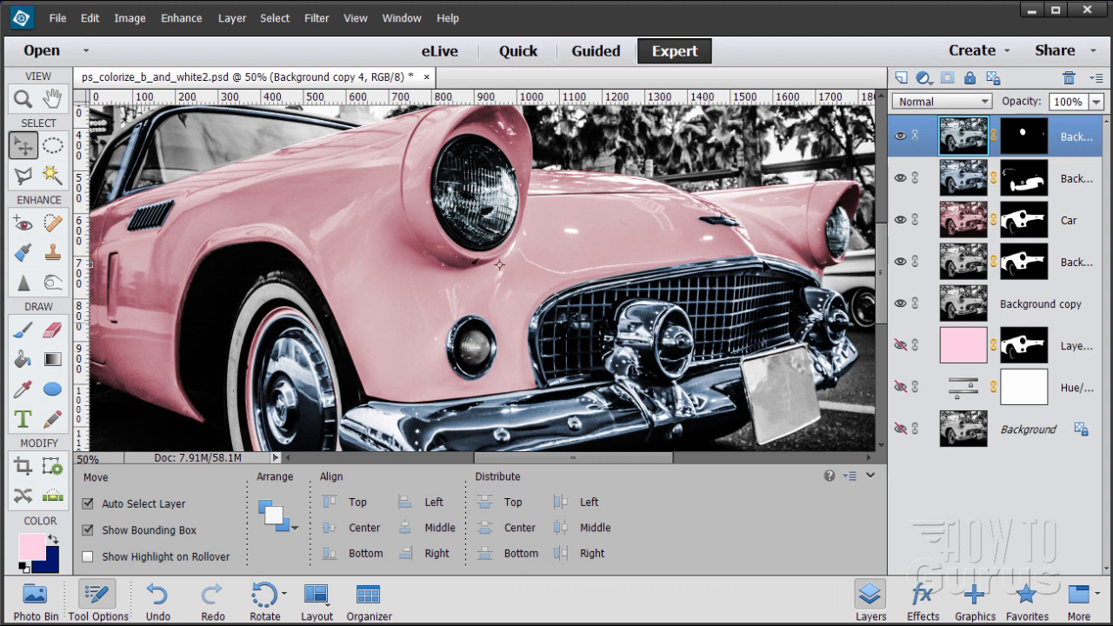
Duplicate the Background copy layer and move the duplicate above all the other layers.
{"action": "left_click", "coordinate": [965, 312]}
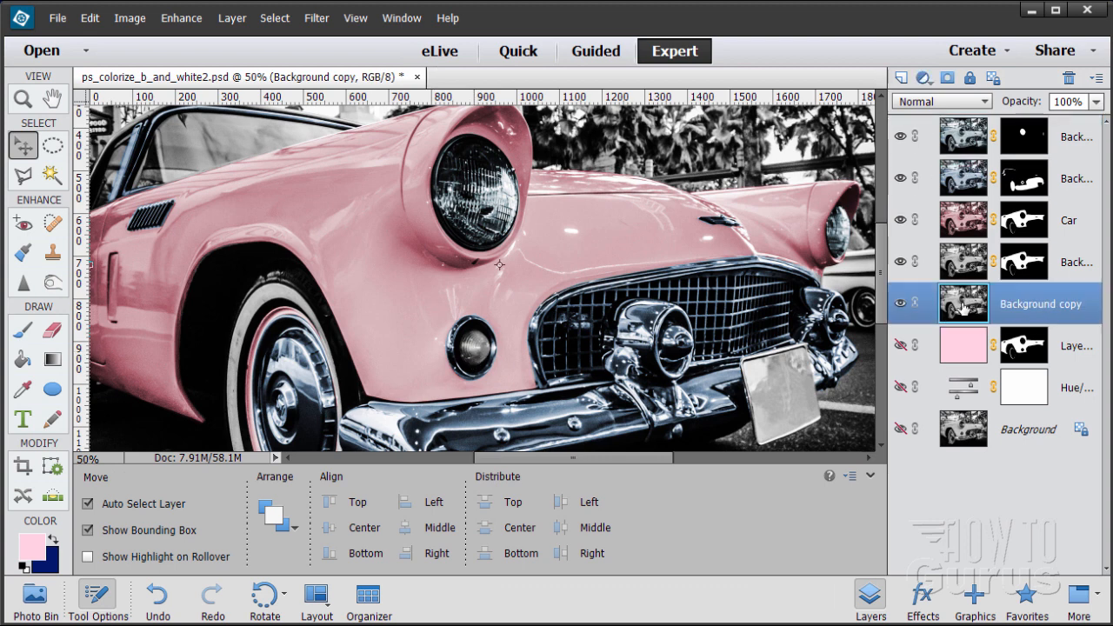
{"action": "left_click_drag", "start_coordinate": [966, 306], "coordinate": [901, 77]}
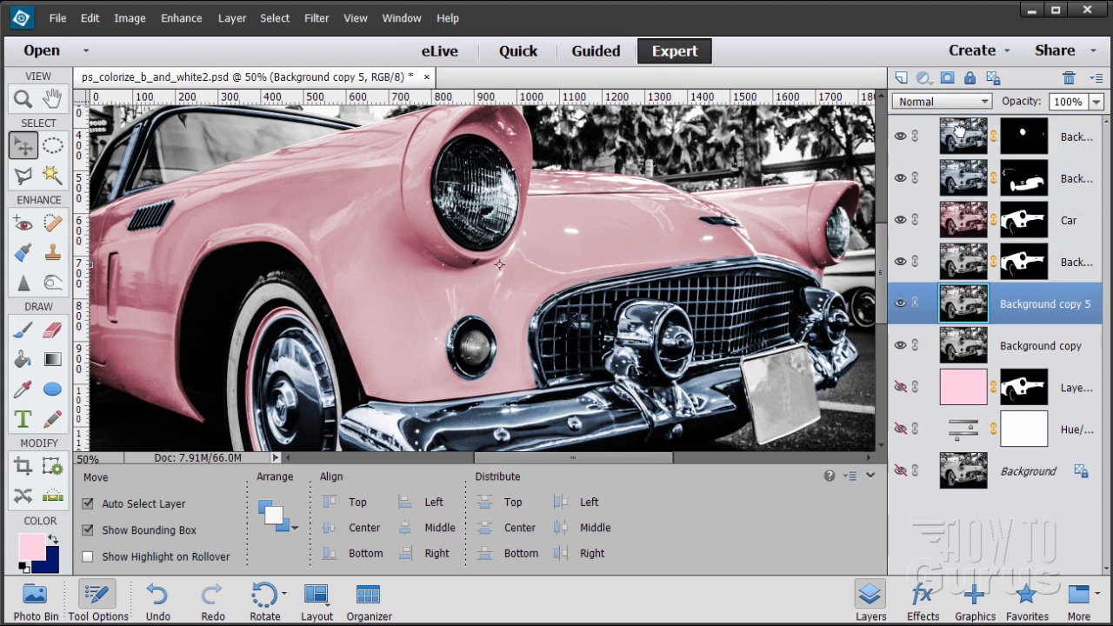
{"action": "left_click_drag", "start_coordinate": [960, 130], "coordinate": [969, 148]}
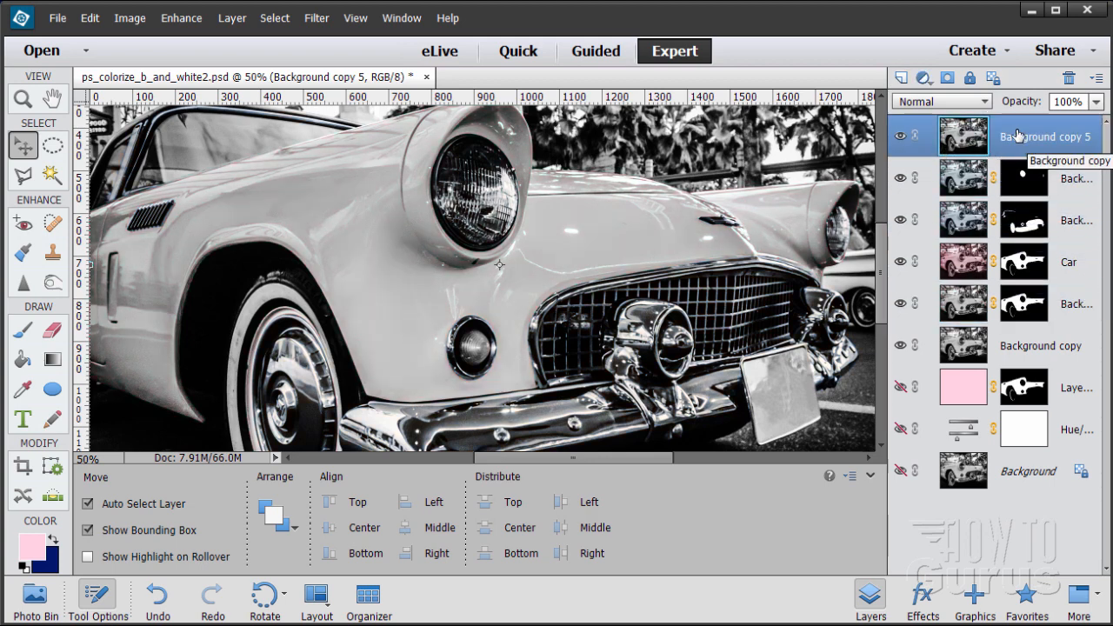
Load the saved "turn signal" selection and use it to mask the topmost black-and-white layer.
{"action": "left_click", "coordinate": [278, 19]}
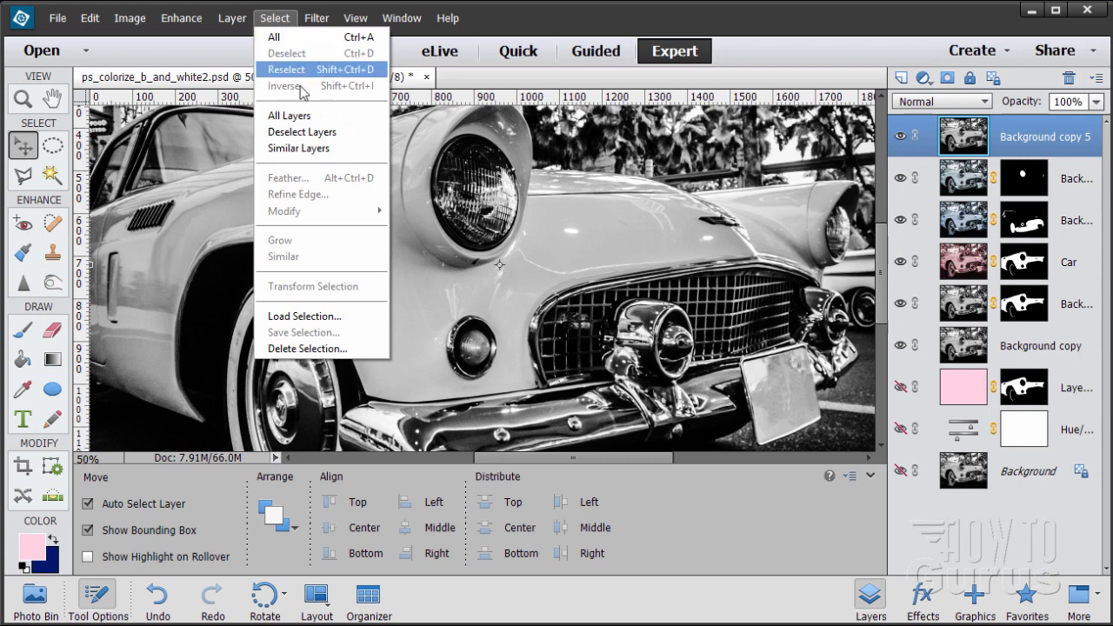
{"action": "left_click", "coordinate": [331, 316]}
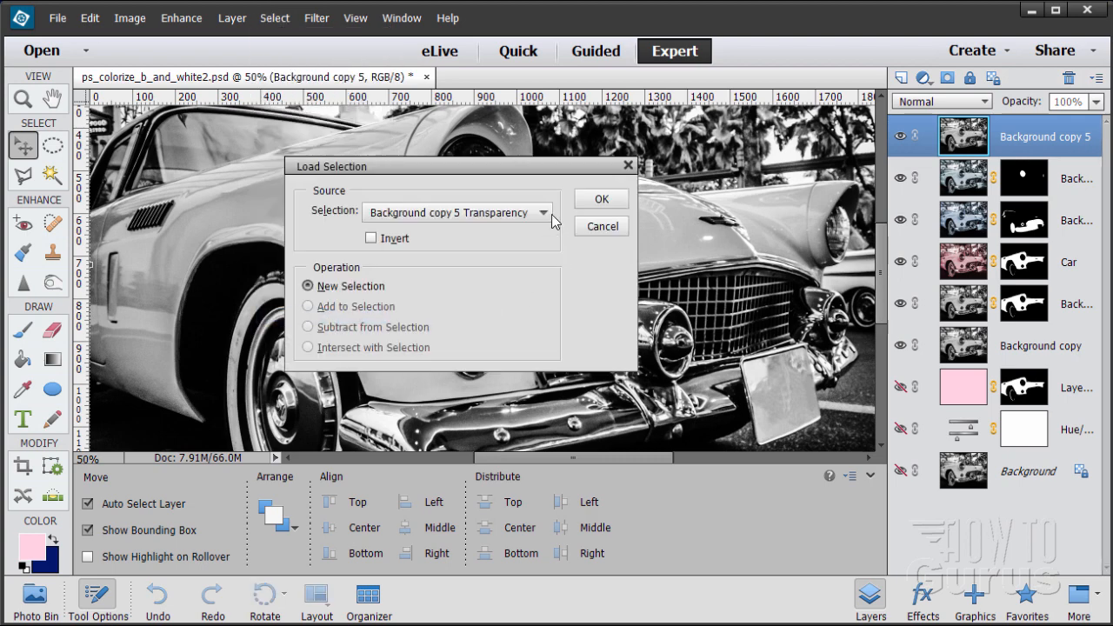
{"action": "left_click", "coordinate": [552, 218]}
{"action": "left_click", "coordinate": [390, 296]}
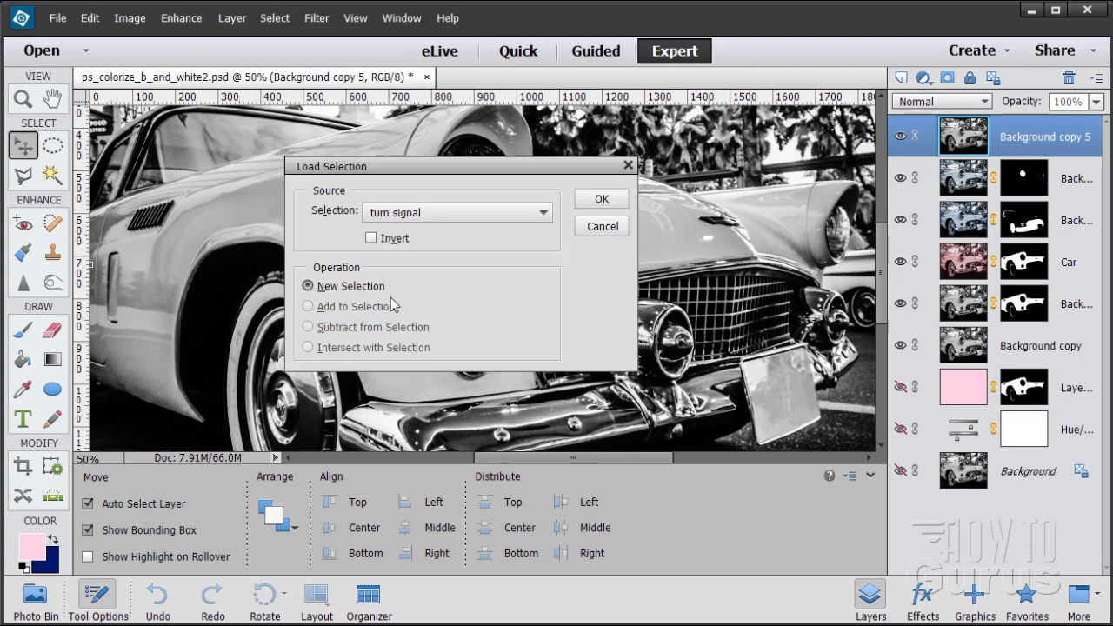
{"action": "left_click", "coordinate": [600, 205]}
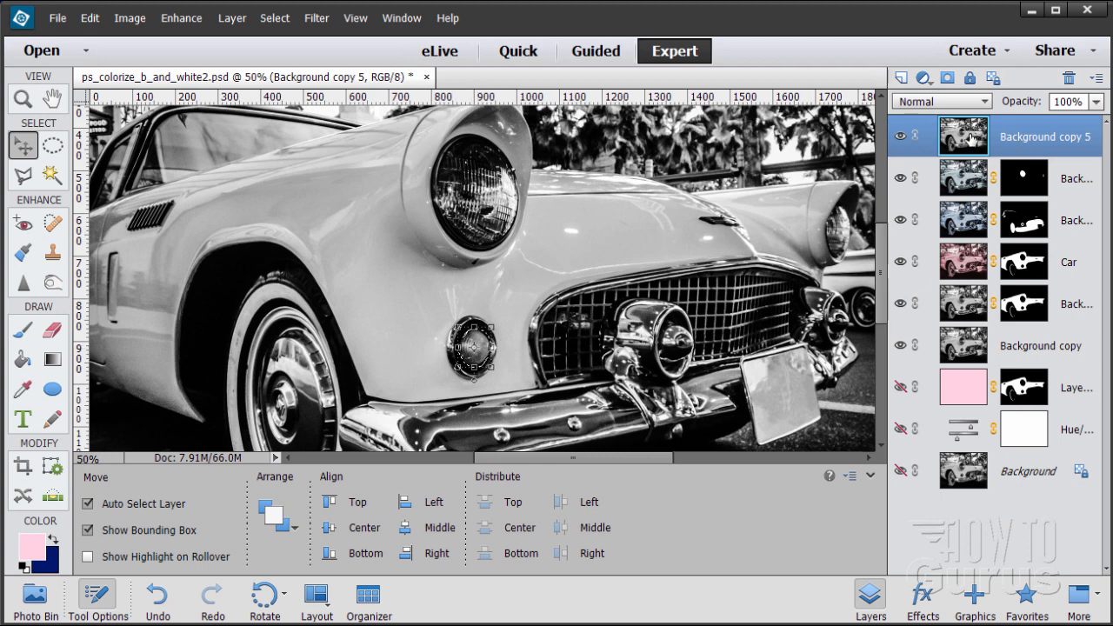
{"action": "left_click", "coordinate": [949, 84]}
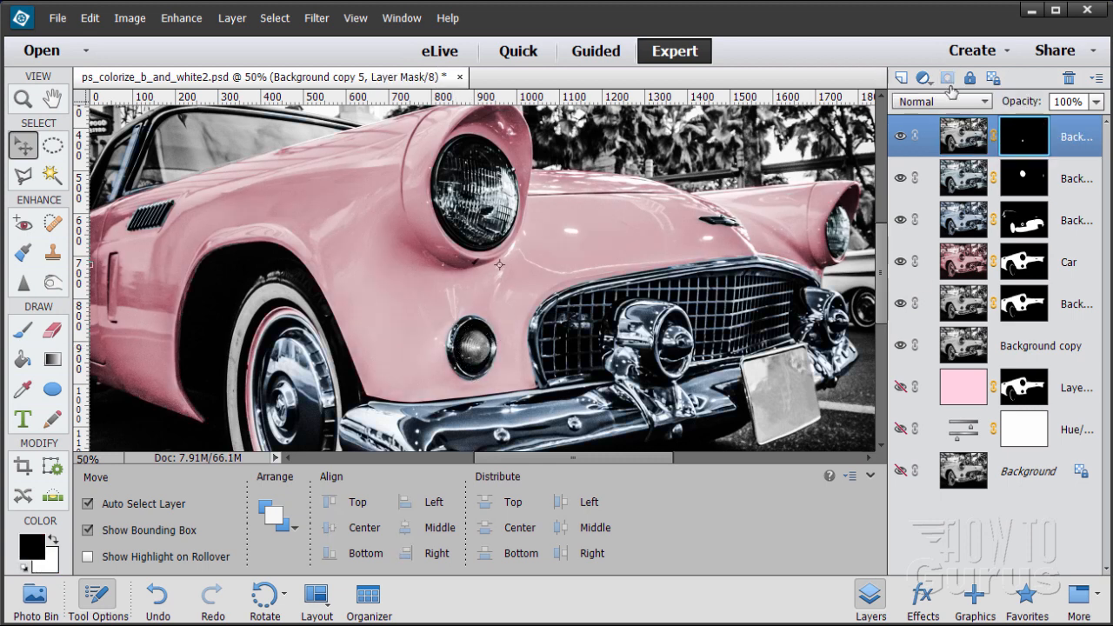
Open a Hue/Saturation adjustment on the image of the turn-signal-masked layer and turn on Colorize.
{"action": "left_click", "coordinate": [970, 130]}
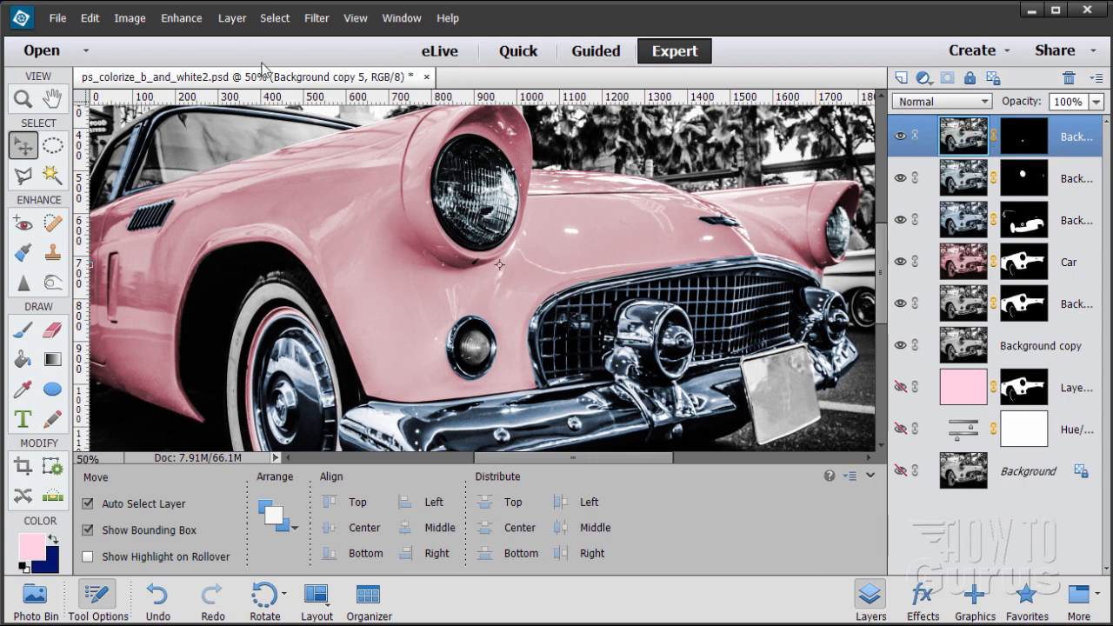
{"action": "left_click", "coordinate": [232, 17]}
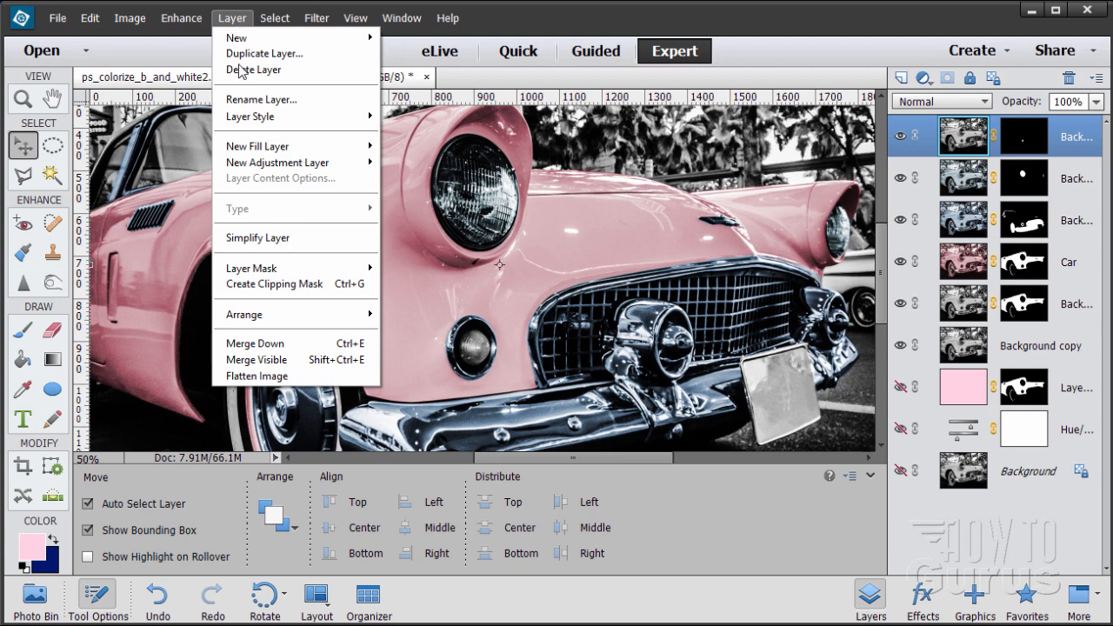
{"action": "mouse_move", "coordinate": [173, 19]}
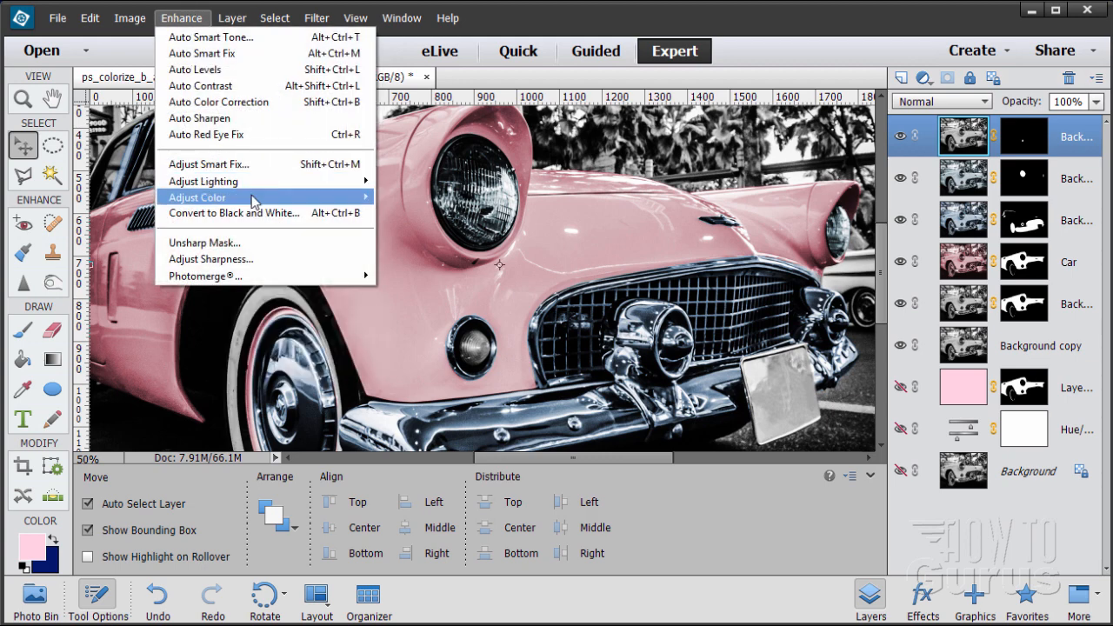
{"action": "mouse_move", "coordinate": [252, 200]}
{"action": "left_click", "coordinate": [453, 215]}
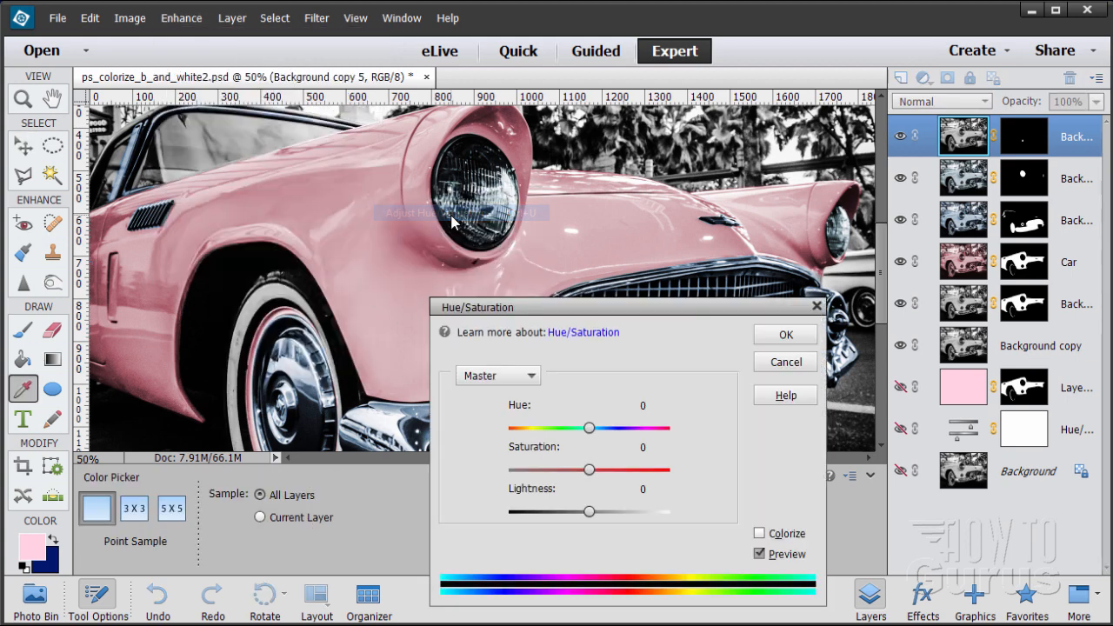
{"action": "left_click", "coordinate": [761, 534]}
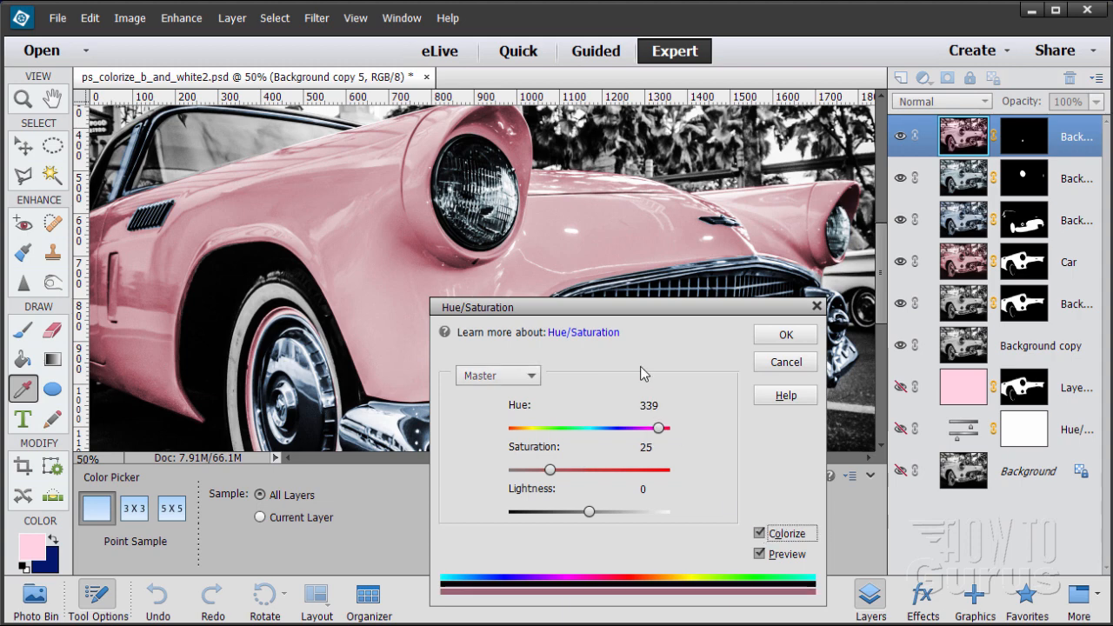
Tint the turn signal amber with hue 35 and saturation 48, and apply the adjustment.
{"action": "left_click_drag", "start_coordinate": [619, 310], "coordinate": [766, 304]}
{"action": "left_click_drag", "start_coordinate": [808, 425], "coordinate": [670, 428]}
{"action": "left_click_drag", "start_coordinate": [717, 466], "coordinate": [737, 466]}
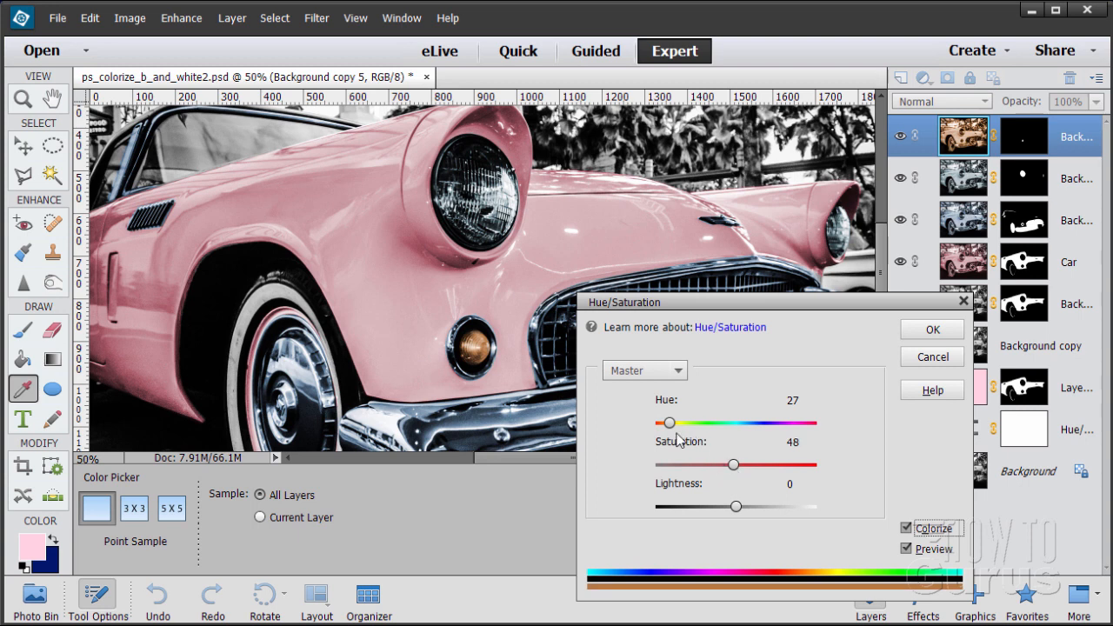
{"action": "left_click_drag", "start_coordinate": [670, 426], "coordinate": [673, 432]}
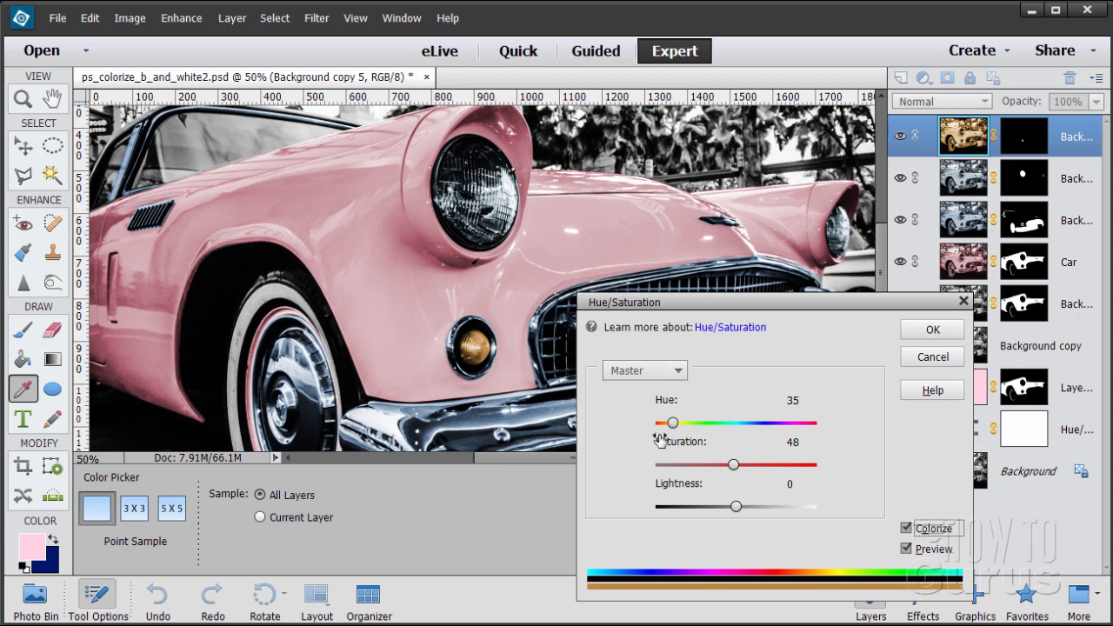
{"action": "left_click", "coordinate": [955, 338]}
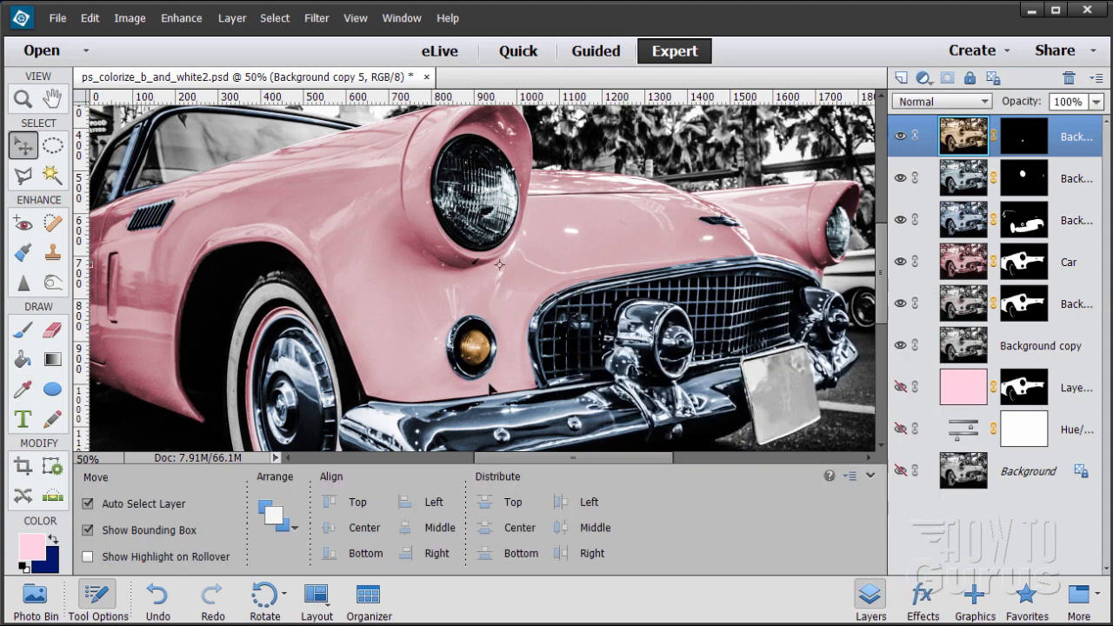
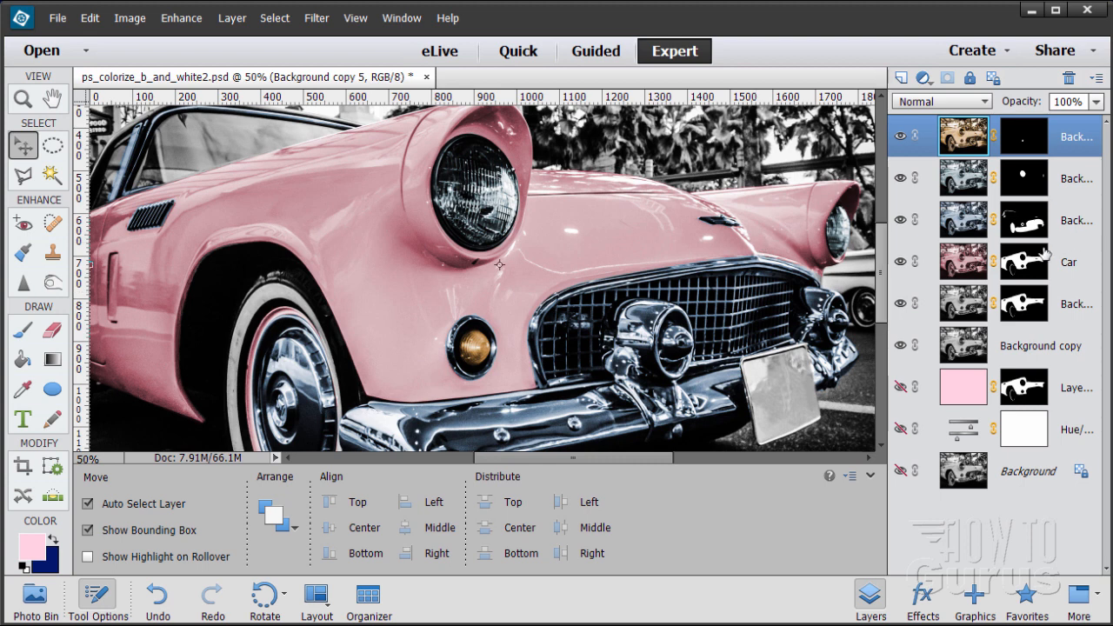
Rename the chrome-masked layer "Chrome" and the headlight-masked layer above it "Headlights".
{"action": "left_click", "coordinate": [972, 225]}
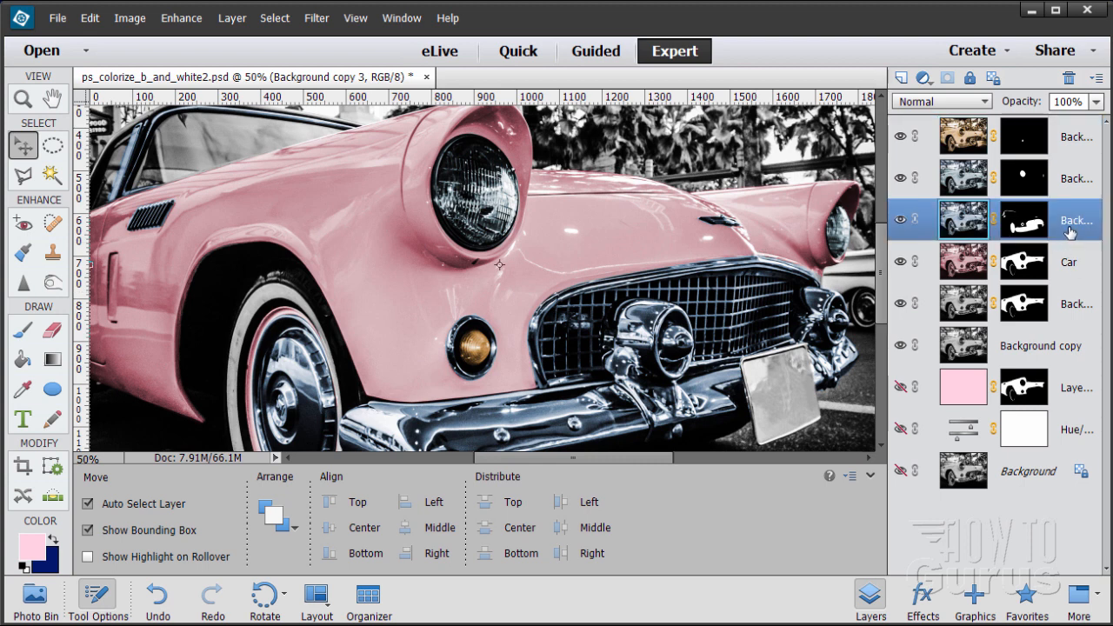
{"action": "double_click", "coordinate": [1068, 223]}
{"action": "type", "text": "Chrome"}
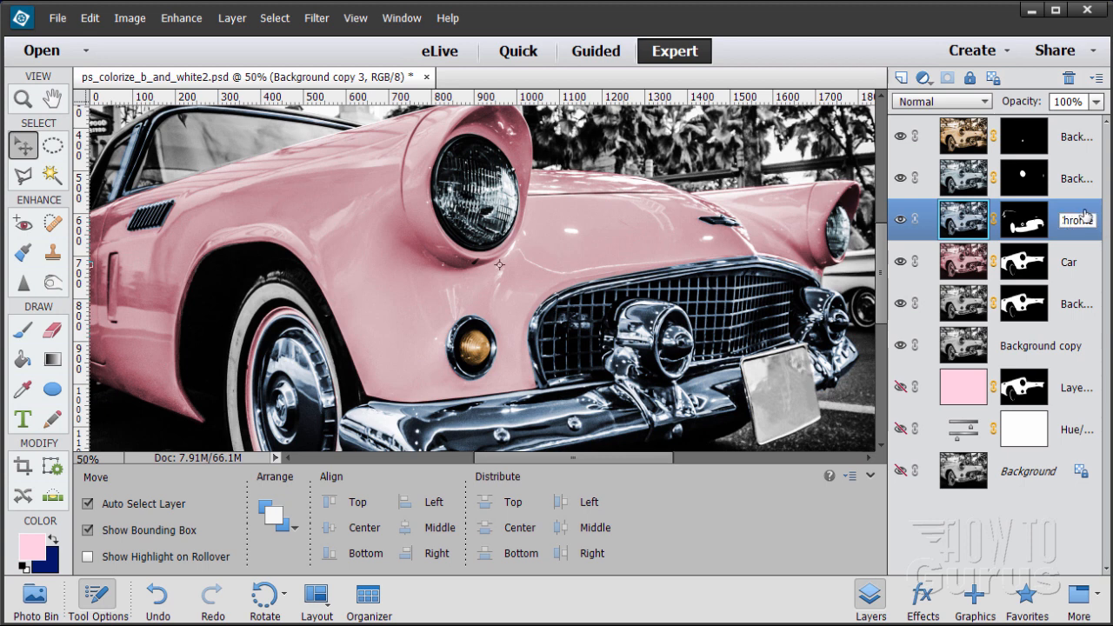
{"action": "left_click", "coordinate": [1076, 183]}
{"action": "double_click", "coordinate": [1076, 178]}
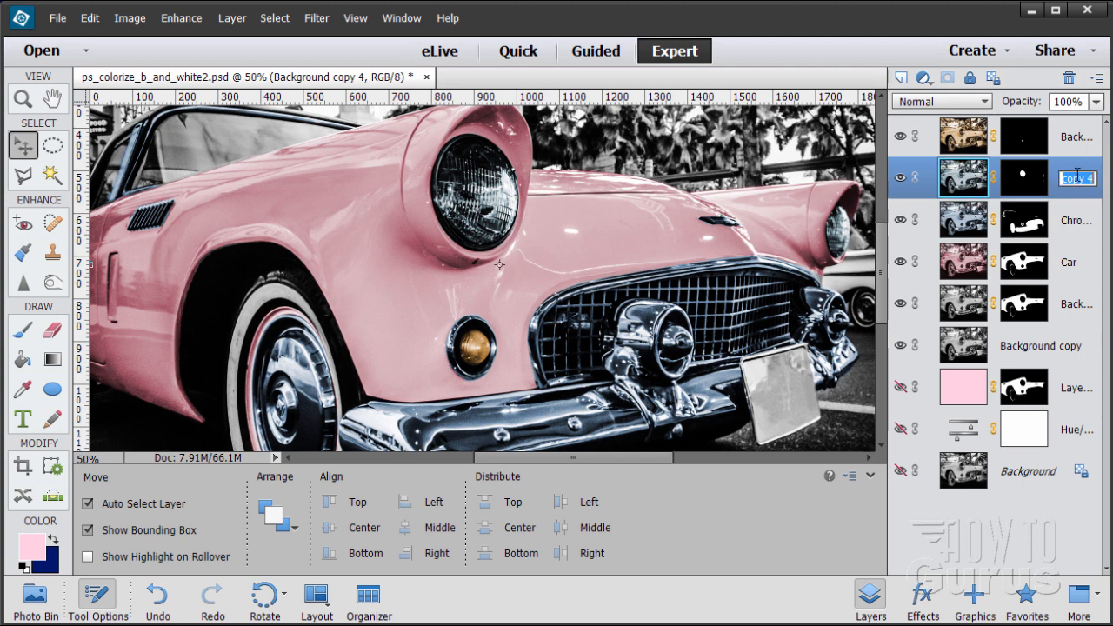
{"action": "type", "text": "Hea"}
{"action": "type", "text": "dlights"}
Rename the topmost amber-tinted layer "Turn Signal".
{"action": "double_click", "coordinate": [1071, 138]}
{"action": "type", "text": "Tu"}
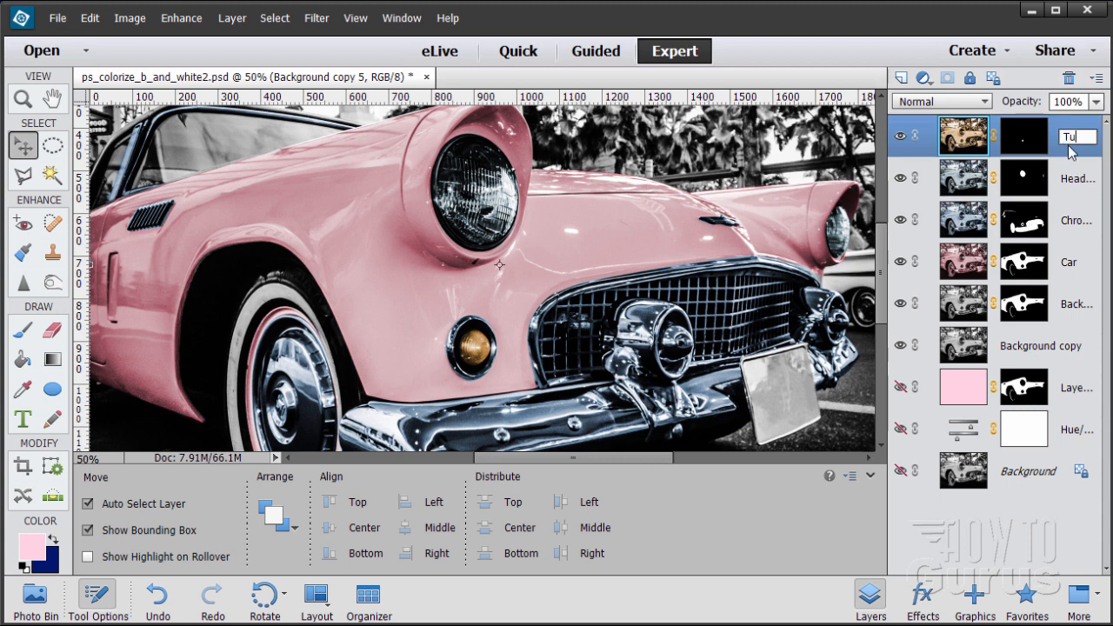
{"action": "type", "text": "rn Signal"}
{"action": "key", "text": "Return"}
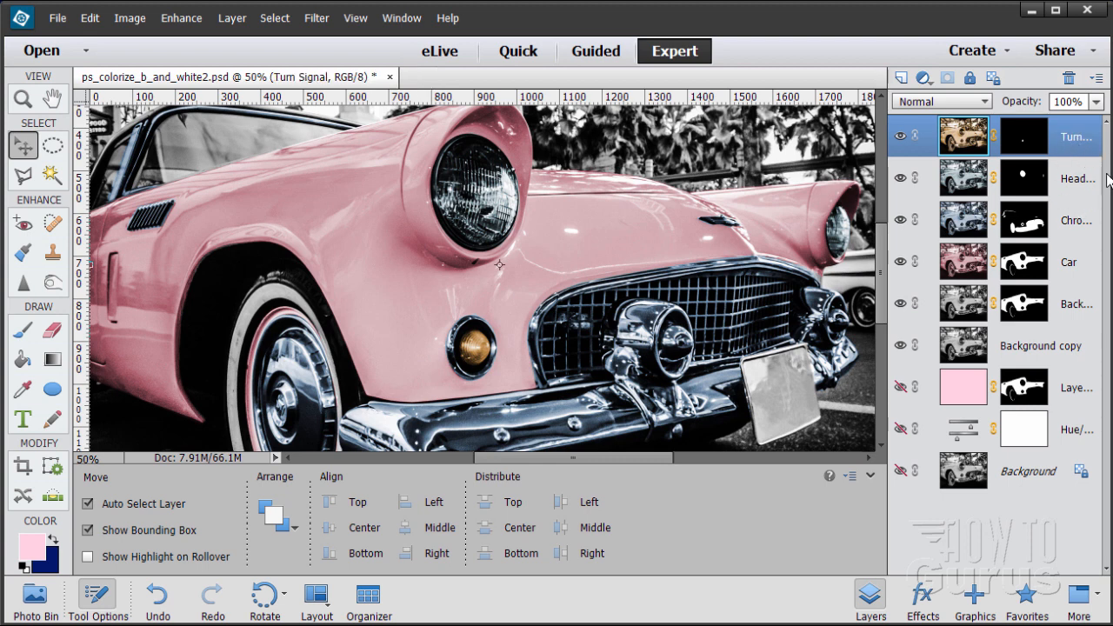
Add a new empty layer directly above the Chrome layer.
{"action": "left_click", "coordinate": [1072, 223]}
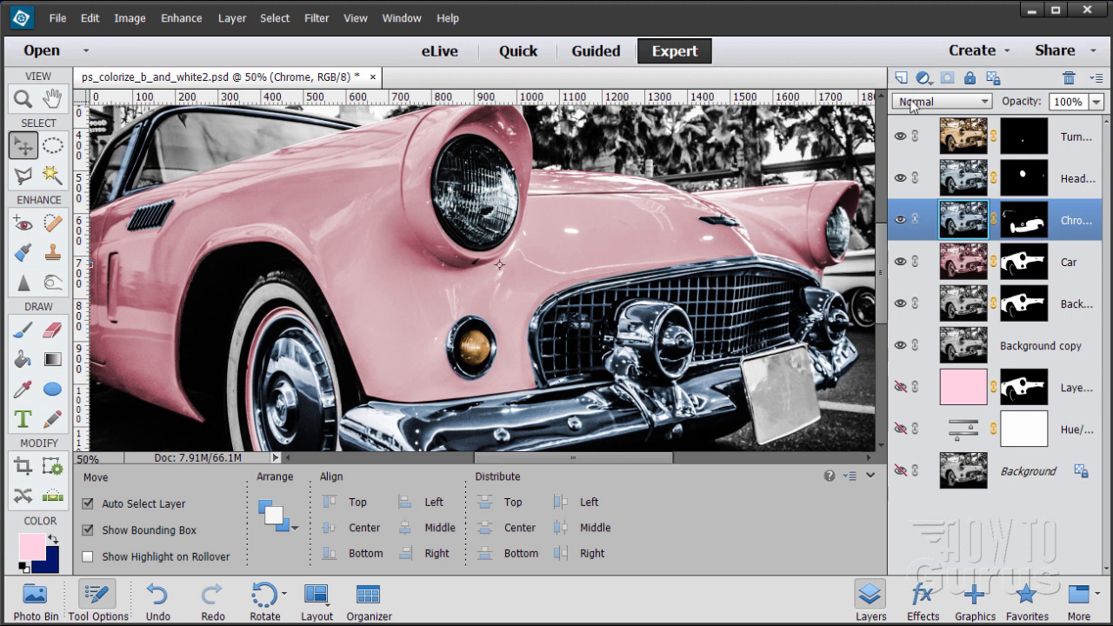
{"action": "left_click", "coordinate": [902, 77]}
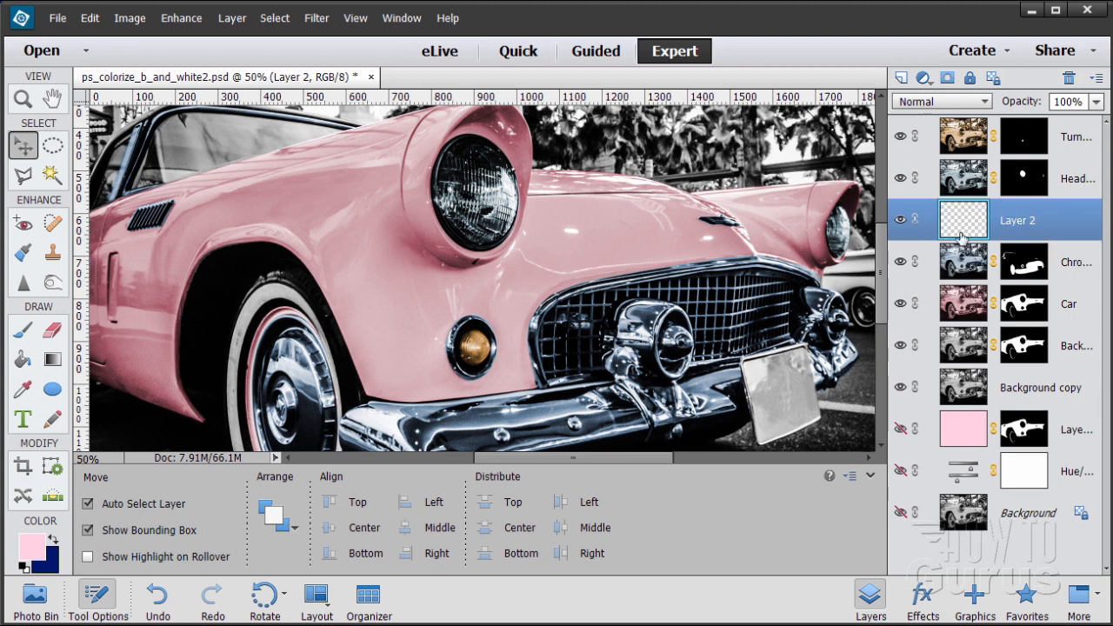
Copy the Chrome layer's mask onto the empty layer above it and rename that layer "Pink Reflection".
{"action": "left_click", "coordinate": [1040, 272]}
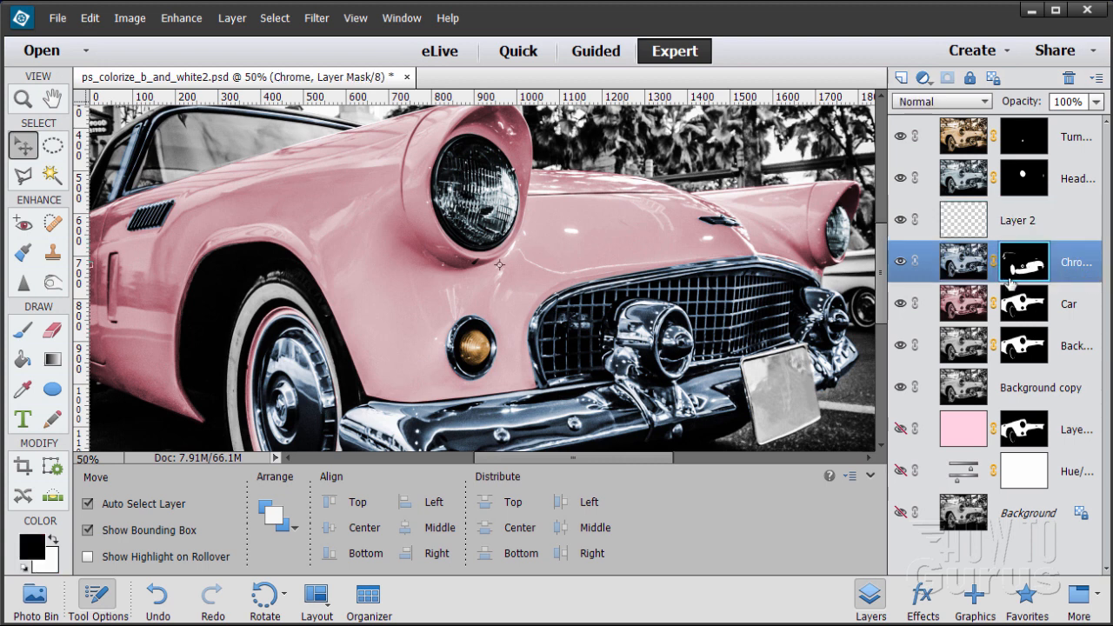
{"action": "left_click_drag", "start_coordinate": [1026, 270], "coordinate": [1026, 228]}
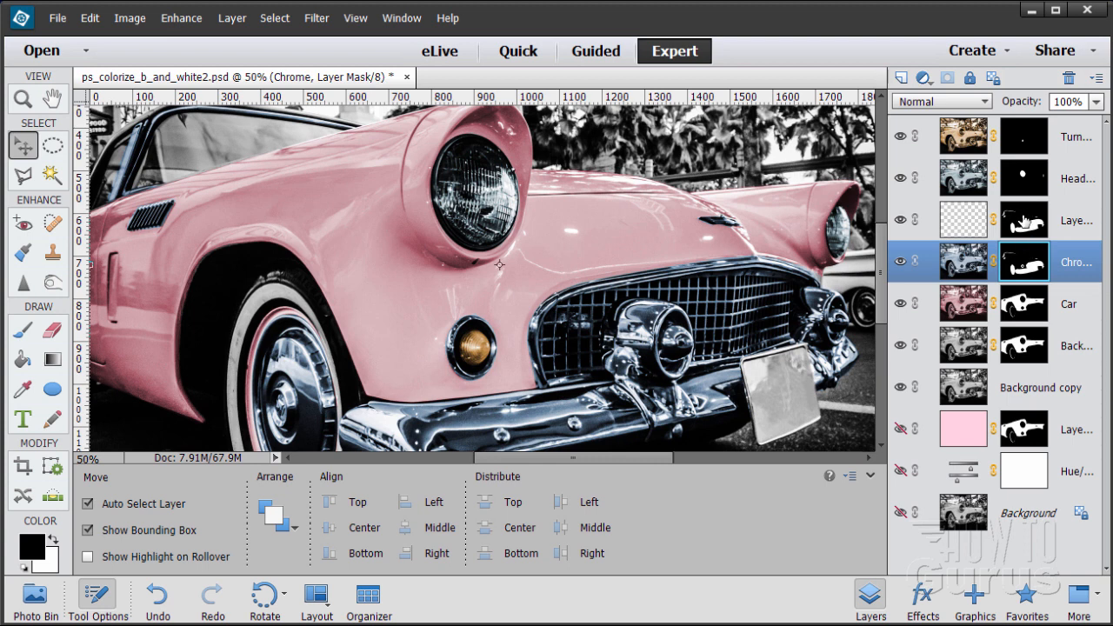
{"action": "double_click", "coordinate": [1074, 221]}
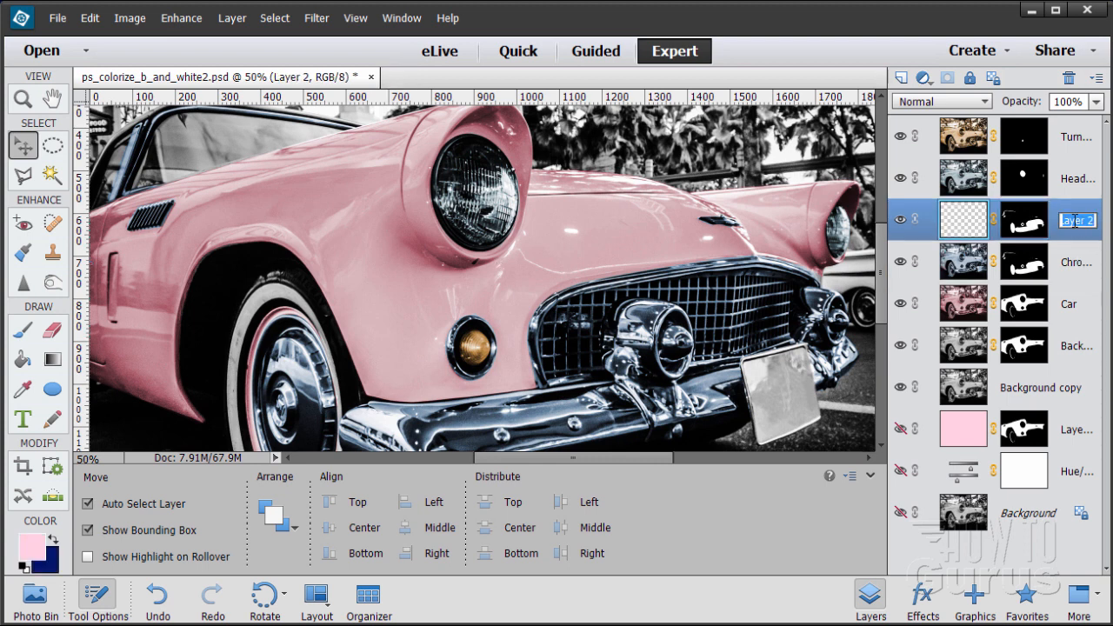
{"action": "type", "text": "Pink Refle"}
{"action": "key", "text": "Return"}
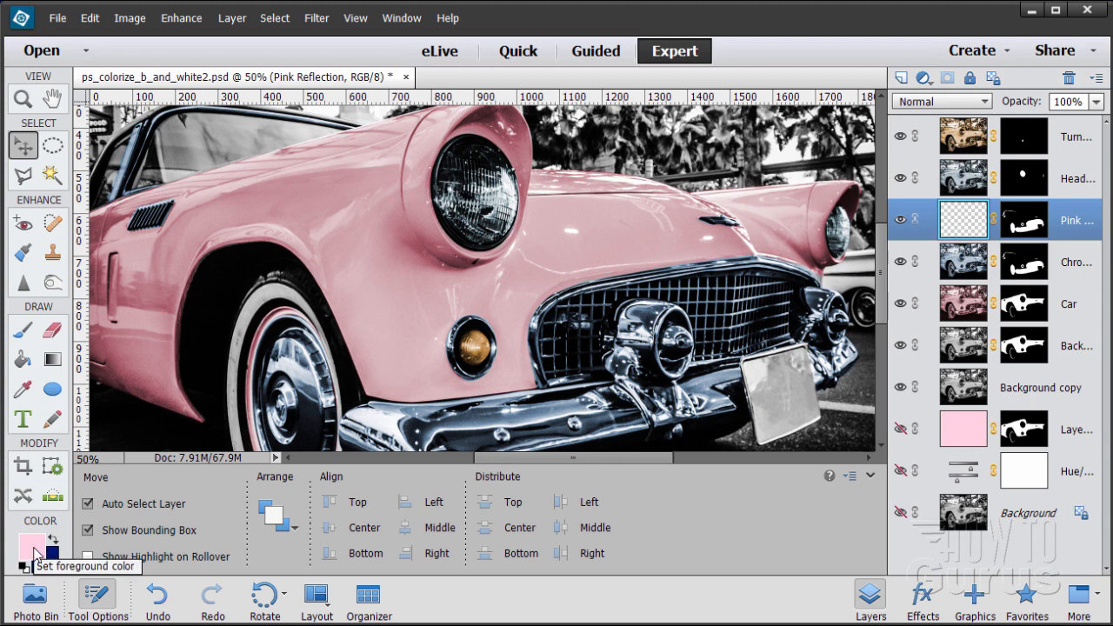
Paint light pink reflections along the upper bumper, grille surround and bumper guard with a soft 69 px brush at 100% opacity.
{"action": "left_click", "coordinate": [26, 334]}
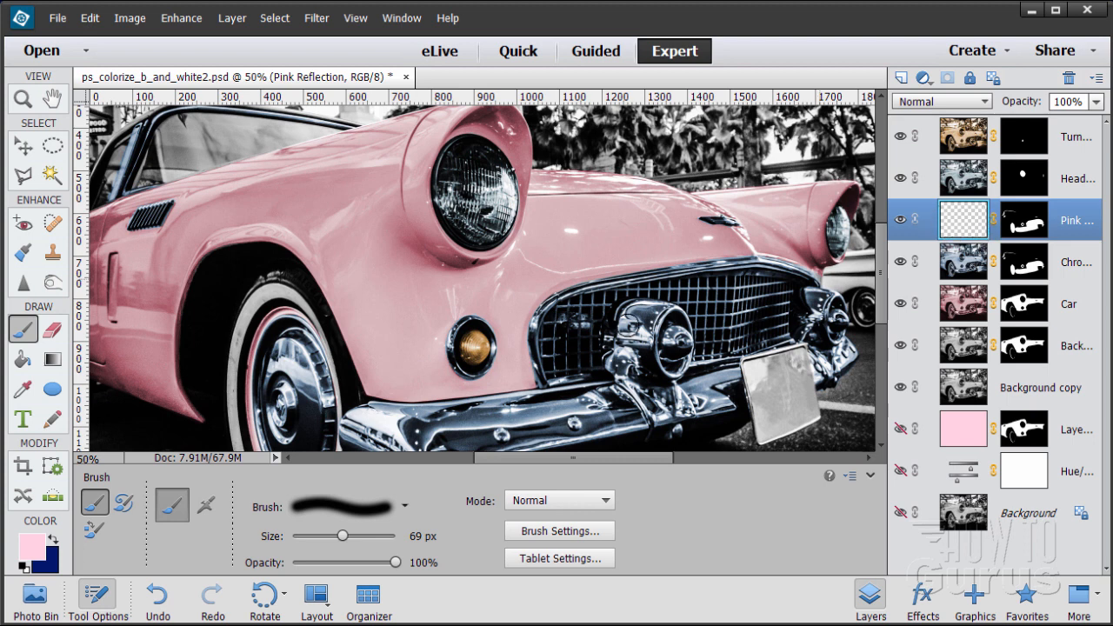
{"action": "mouse_move", "coordinate": [401, 403]}
{"action": "left_mouse_down"}
{"action": "mouse_move", "coordinate": [569, 381]}
{"action": "mouse_move", "coordinate": [523, 365]}
{"action": "mouse_move", "coordinate": [549, 300]}
{"action": "mouse_move", "coordinate": [579, 283]}
{"action": "mouse_move", "coordinate": [676, 294]}
{"action": "mouse_move", "coordinate": [638, 311]}
{"action": "mouse_move", "coordinate": [613, 346]}
{"action": "mouse_move", "coordinate": [648, 390]}
{"action": "mouse_move", "coordinate": [670, 393]}
{"action": "mouse_move", "coordinate": [619, 359]}
{"action": "mouse_move", "coordinate": [618, 345]}
{"action": "mouse_move", "coordinate": [611, 363]}
{"action": "mouse_move", "coordinate": [642, 300]}
{"action": "mouse_move", "coordinate": [585, 285]}
{"action": "mouse_move", "coordinate": [721, 261]}
{"action": "left_mouse_up"}
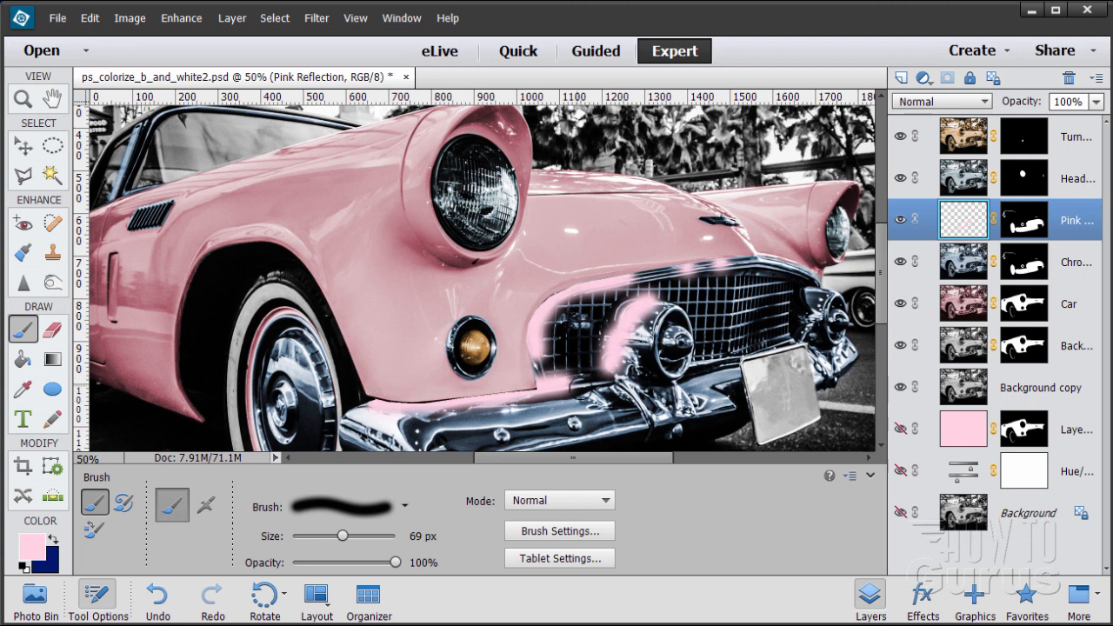
{"action": "left_click", "coordinate": [593, 396]}
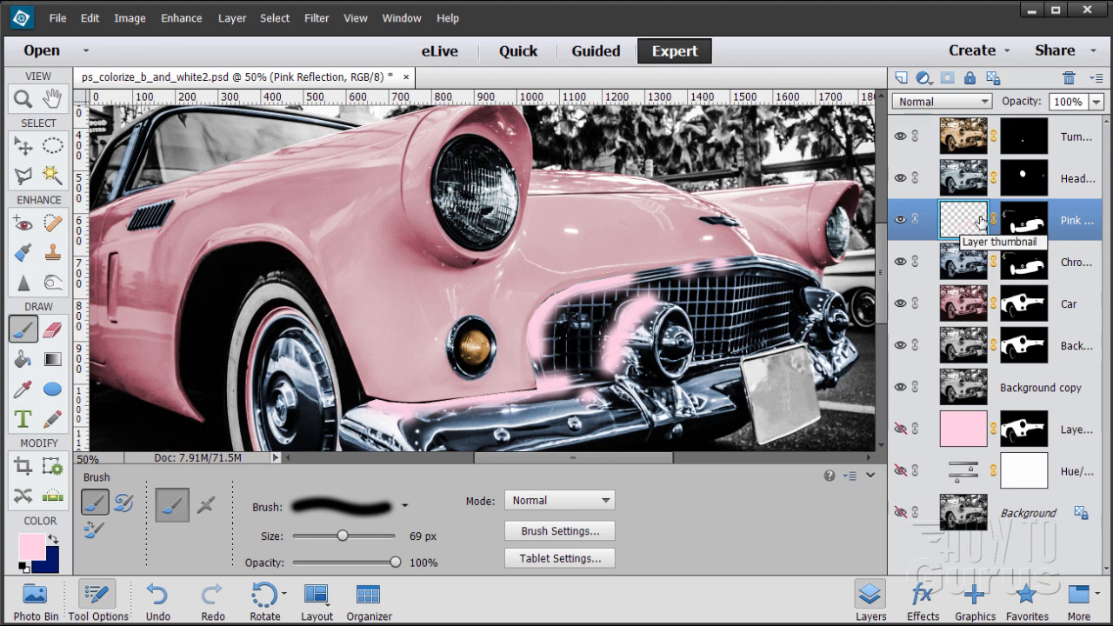
Step through the blend modes for the Pink Reflection layer, from Dissolve onward, and set it to Overlay.
{"action": "left_click", "coordinate": [955, 103]}
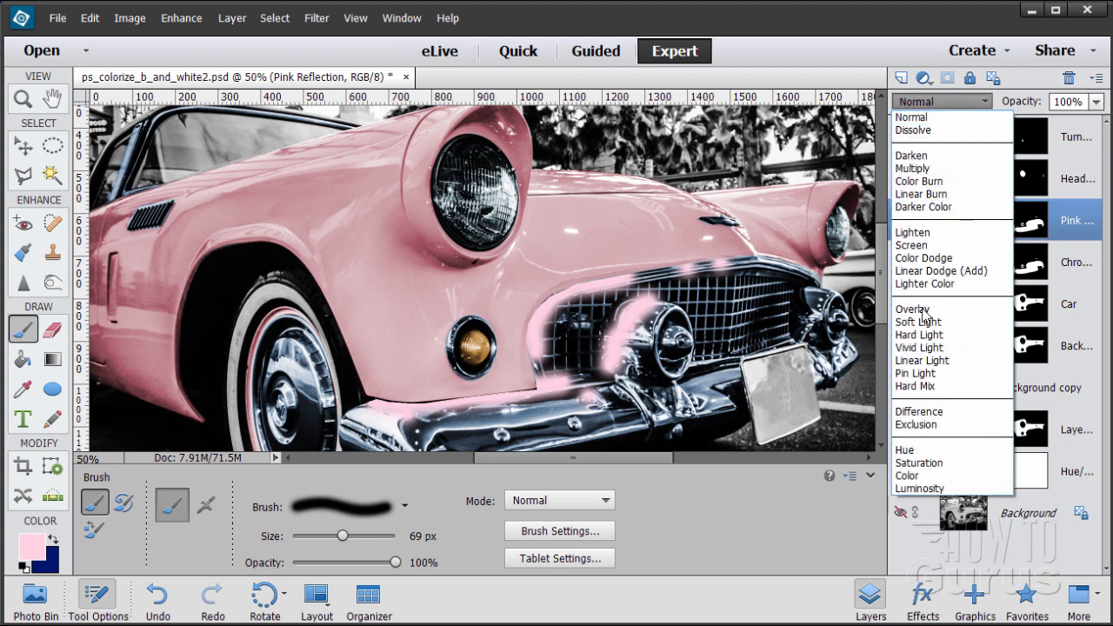
{"action": "left_click", "coordinate": [920, 109]}
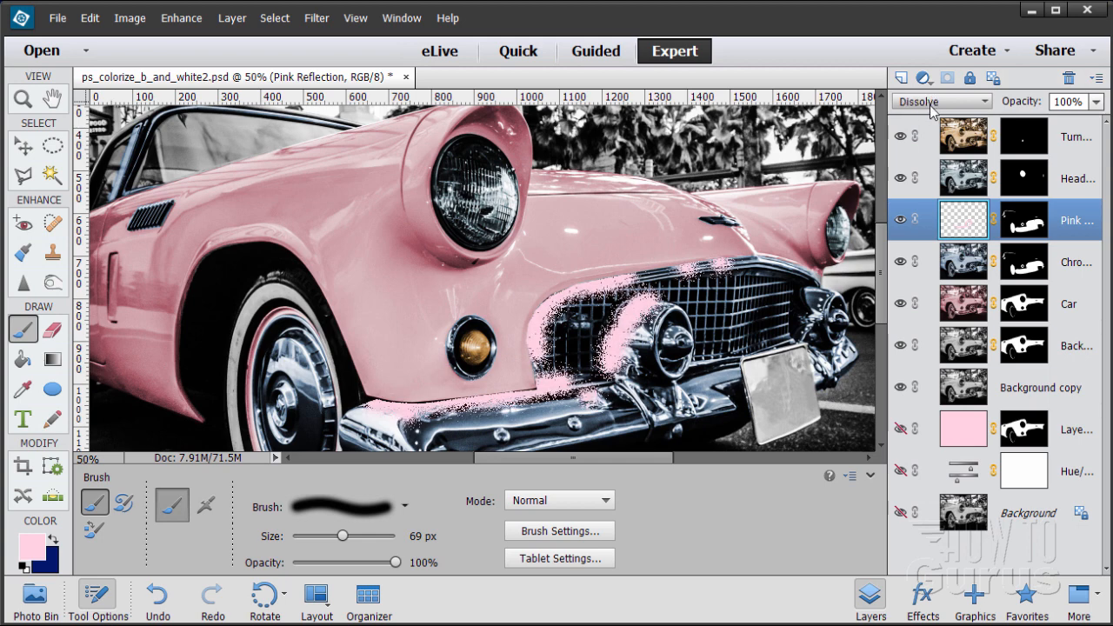
{"action": "key", "text": "Down"}
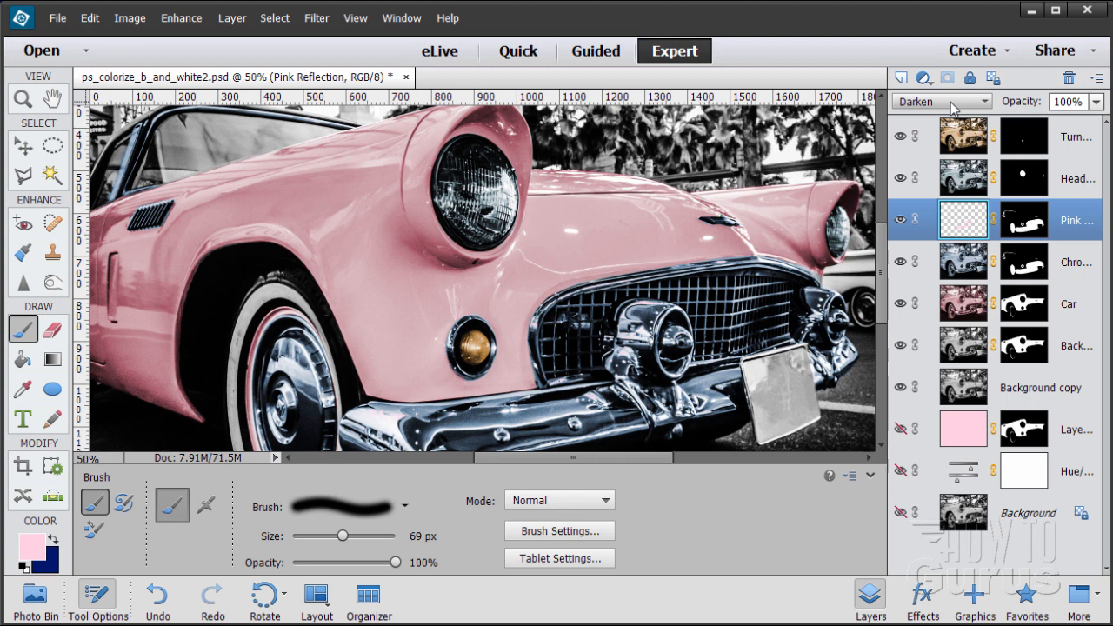
{"action": "key", "text": "Down"}
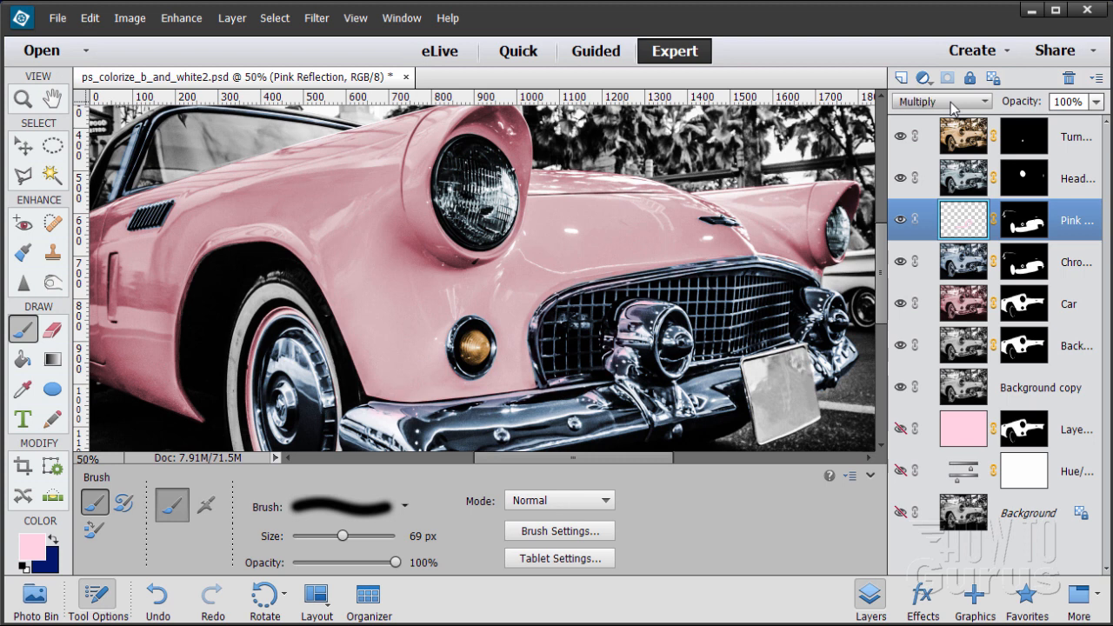
{"action": "key", "text": "Down"}
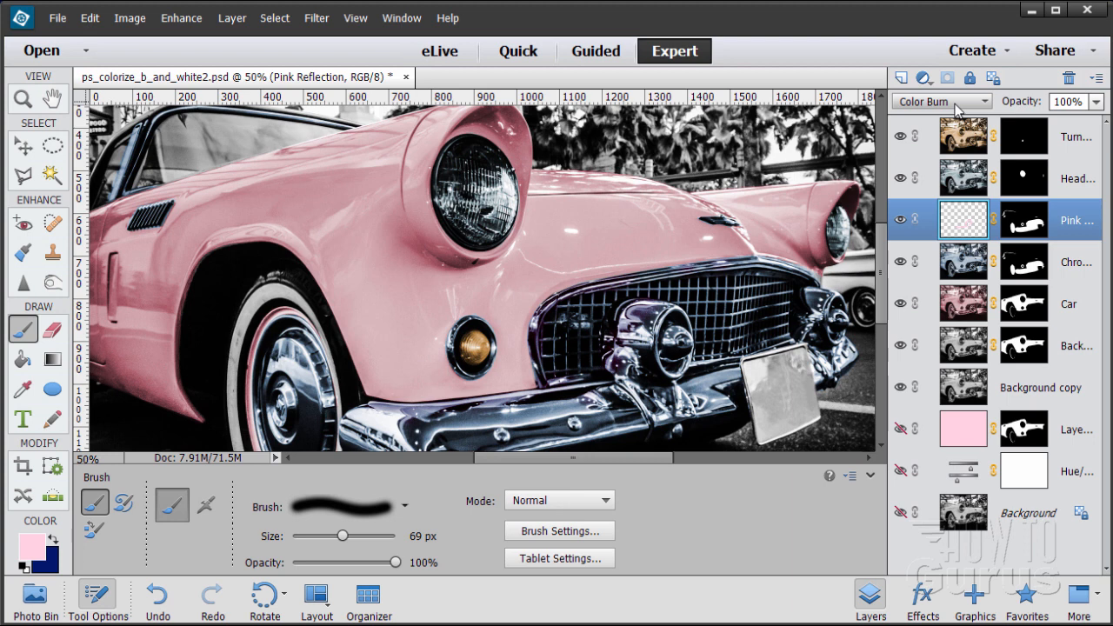
{"action": "key", "text": "Down"}
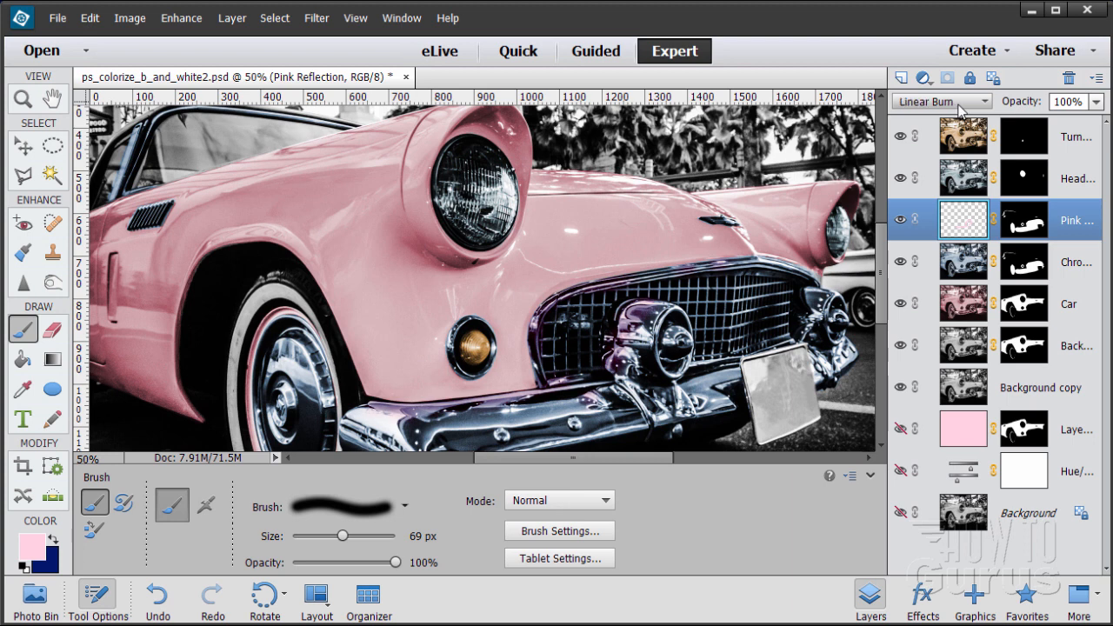
{"action": "key", "text": "Down"}
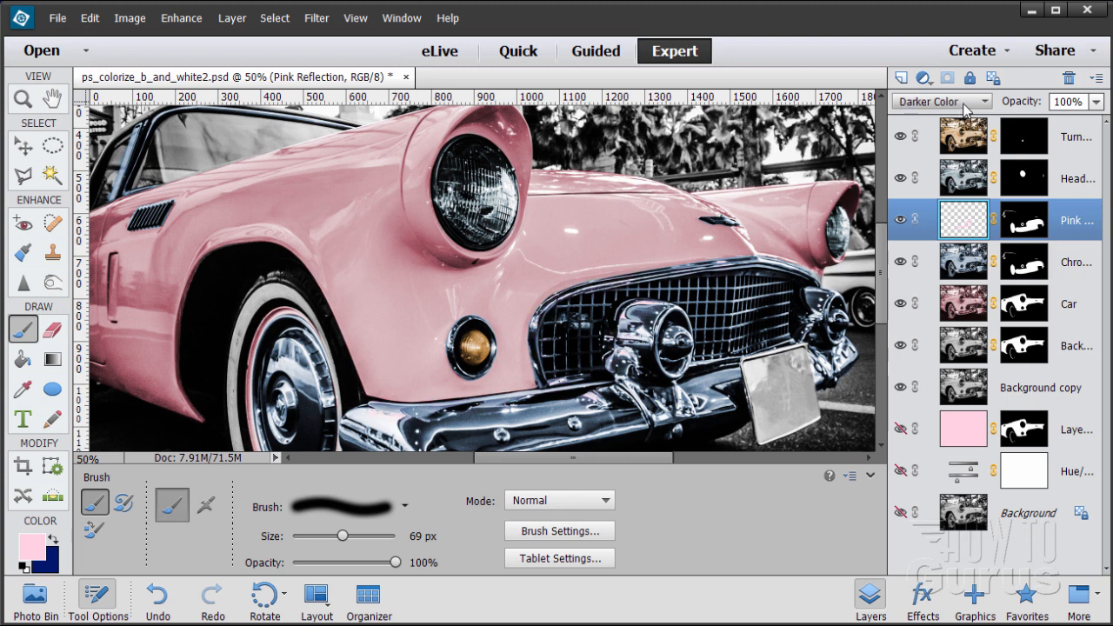
{"action": "key", "text": "Down"}
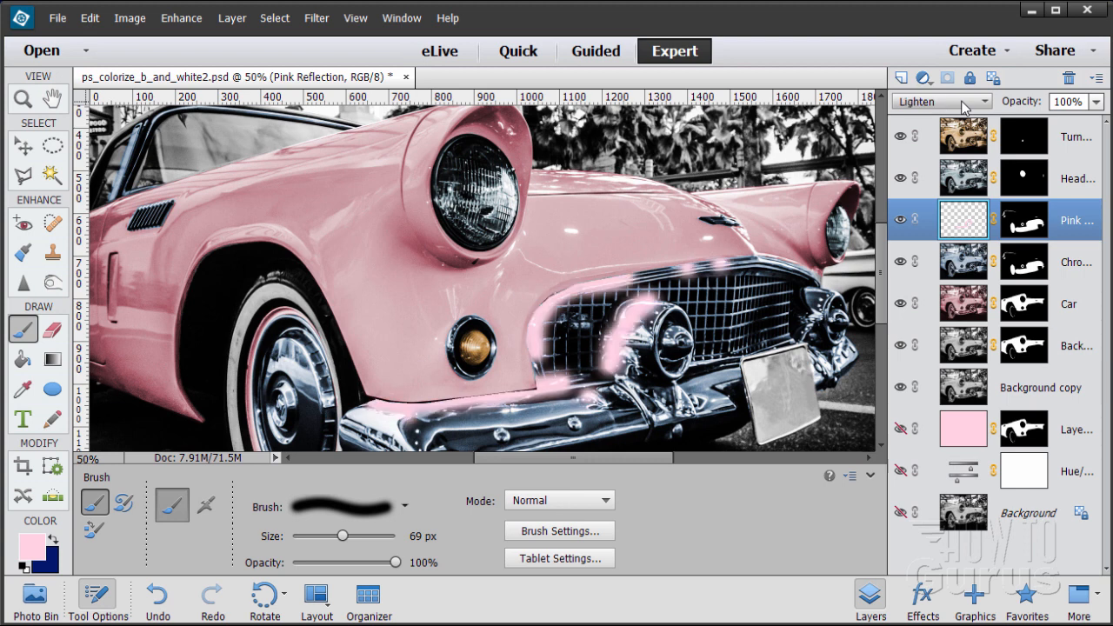
{"action": "key", "text": "Down"}
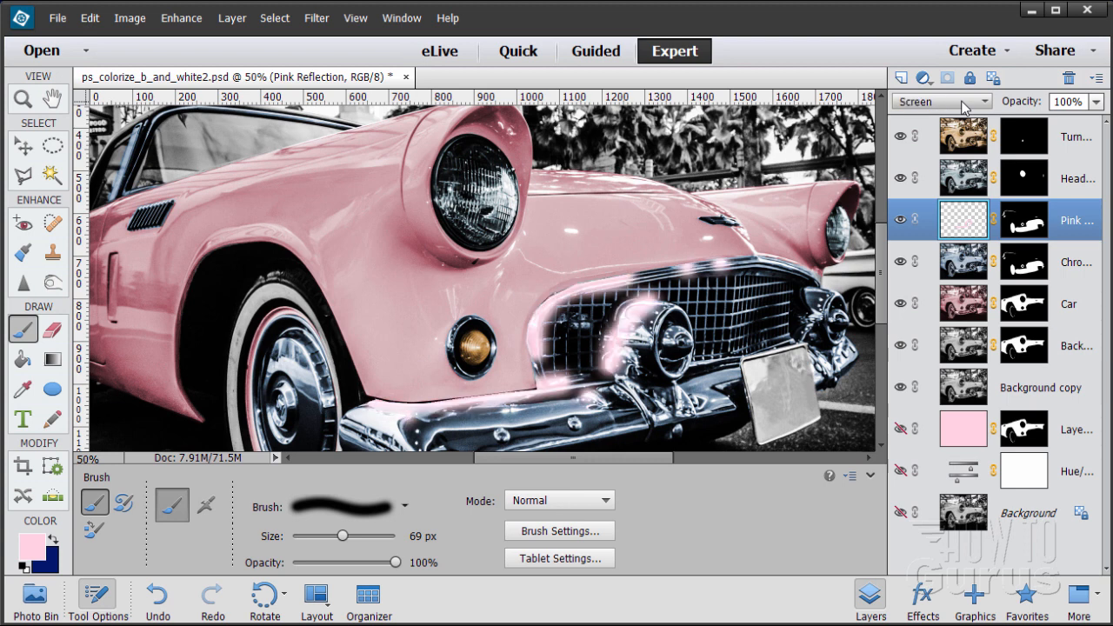
{"action": "key", "text": "Down"}
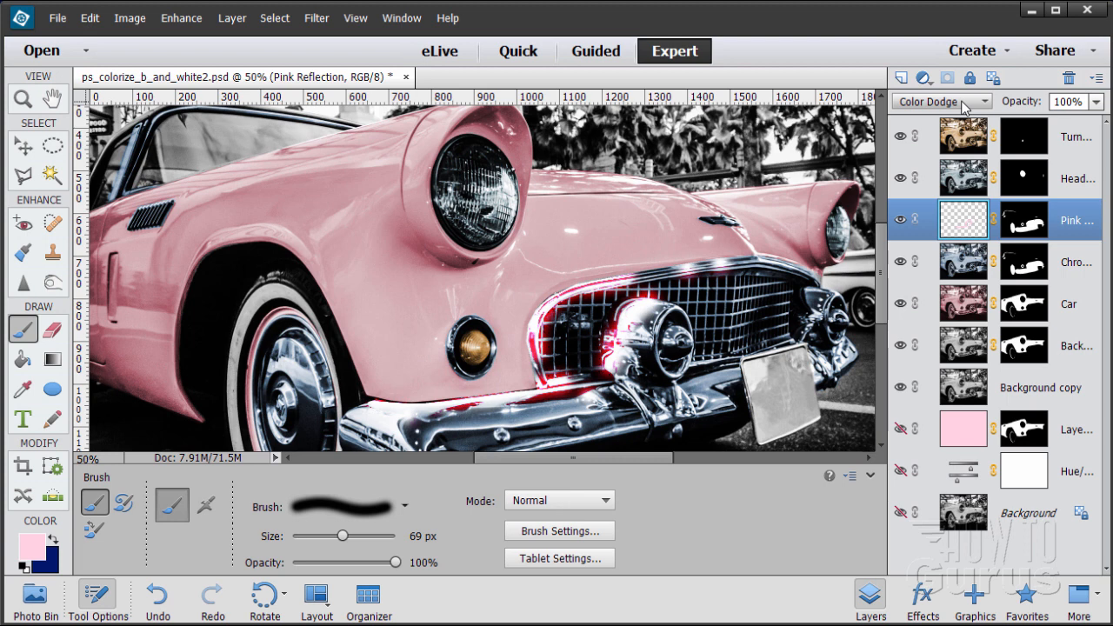
{"action": "key", "text": "Down"}
{"action": "key", "text": "Down"}
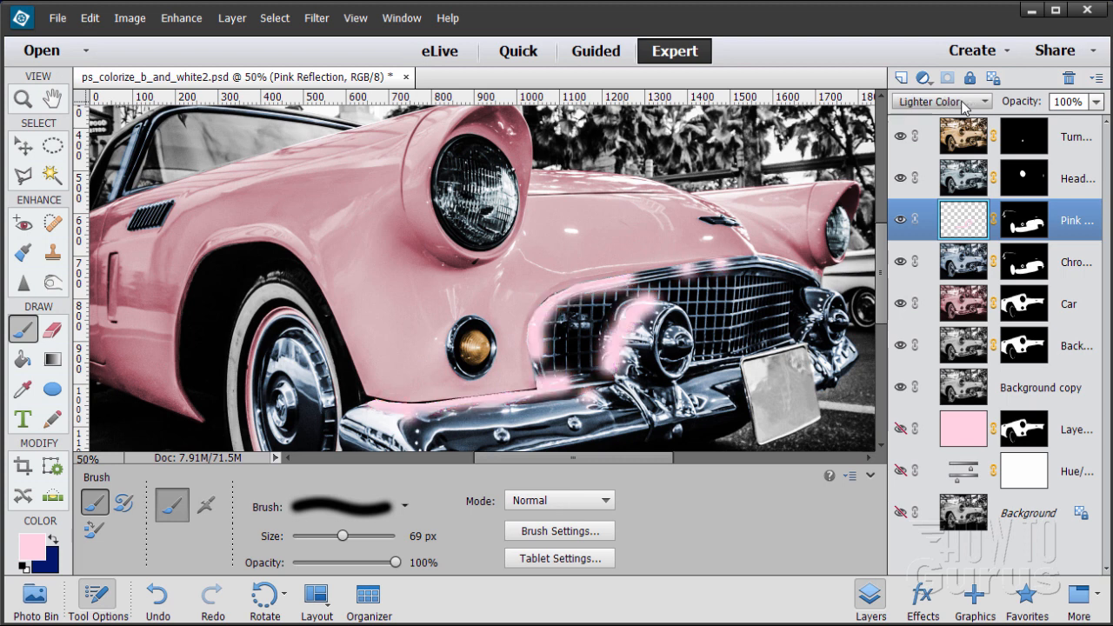
{"action": "key", "text": "Down"}
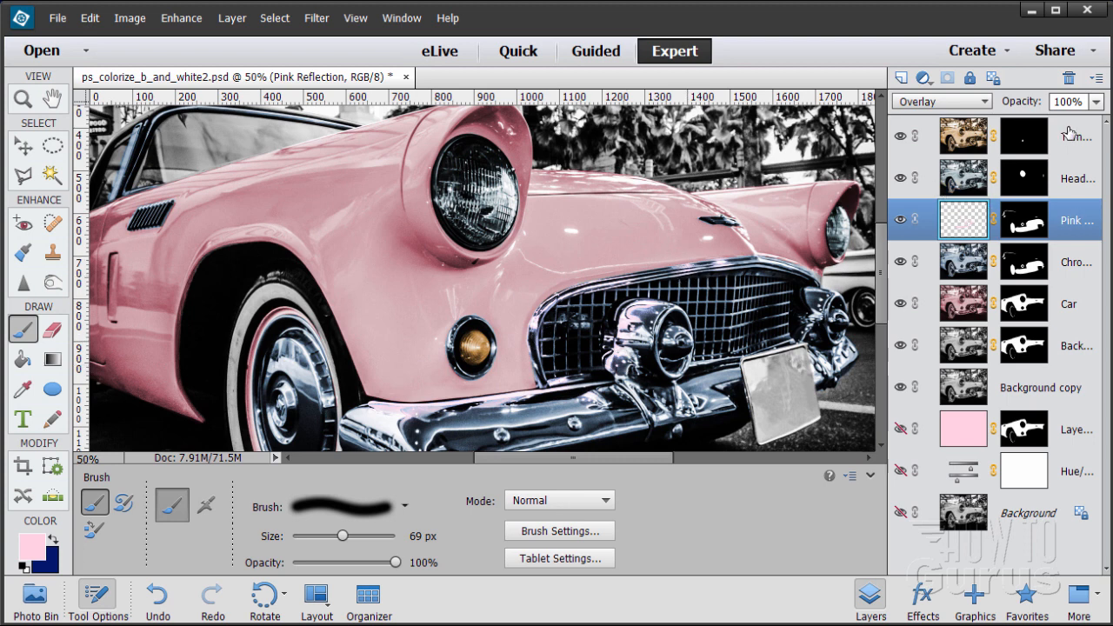
Reduce the Pink Reflection layer's opacity to 60%.
{"action": "left_click", "coordinate": [1095, 101]}
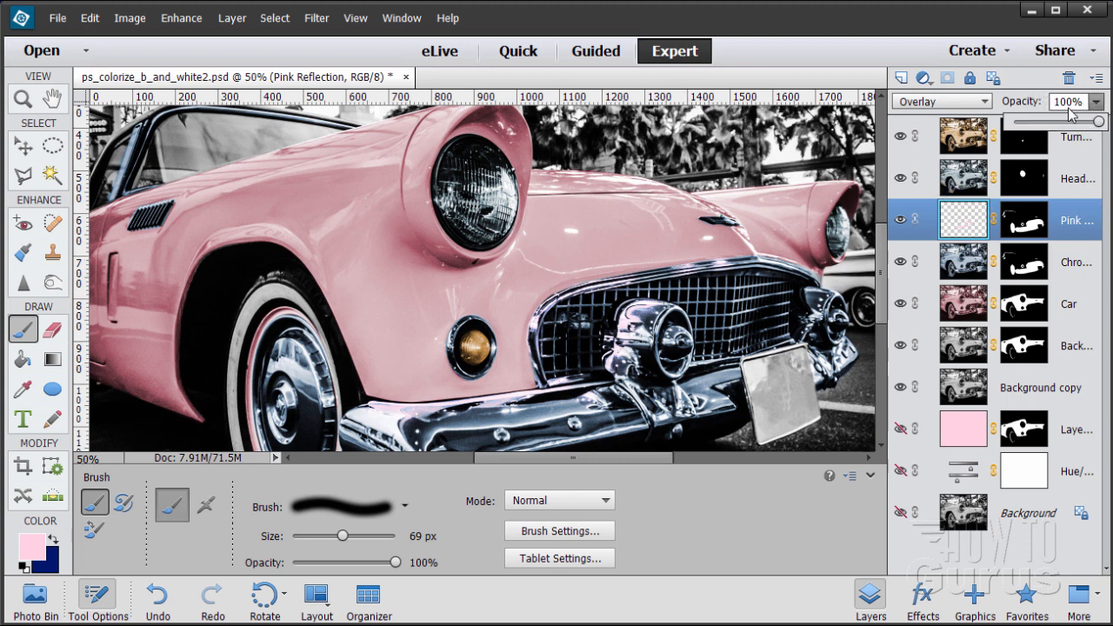
{"action": "left_click_drag", "start_coordinate": [1087, 127], "coordinate": [1065, 126]}
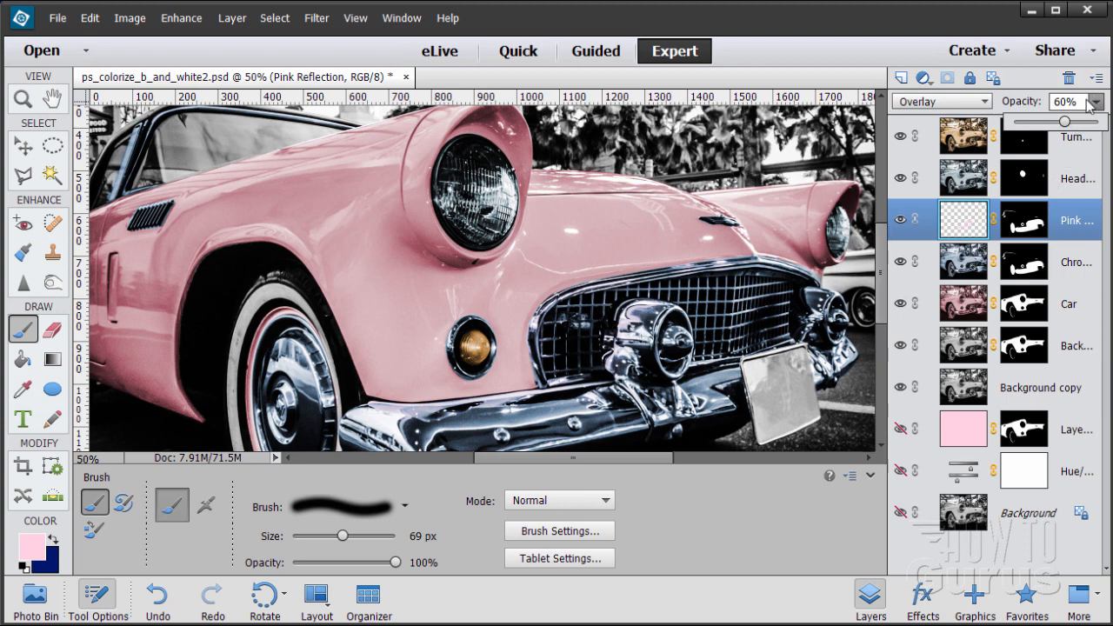
{"action": "left_click", "coordinate": [1068, 102]}
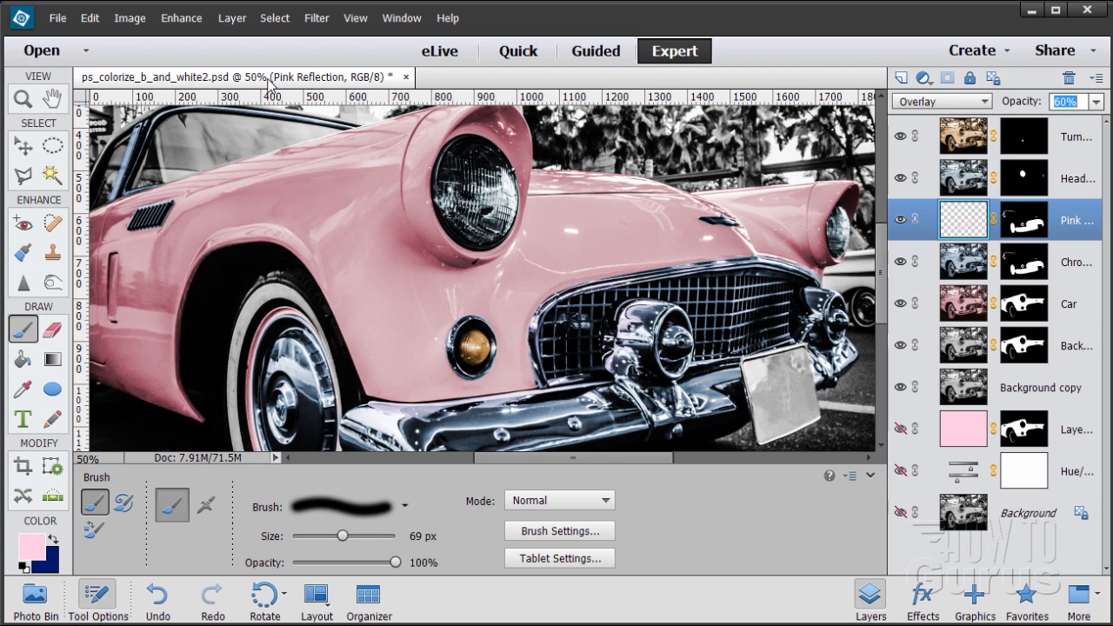
Switch to the Move tool and undock the car photo into its own floating window.
{"action": "left_click", "coordinate": [24, 146]}
{"action": "mouse_move", "coordinate": [191, 80]}
{"action": "left_mouse_down"}
{"action": "mouse_move", "coordinate": [213, 57]}
{"action": "mouse_move", "coordinate": [233, 58]}
{"action": "mouse_move", "coordinate": [214, 54]}
{"action": "left_mouse_up"}
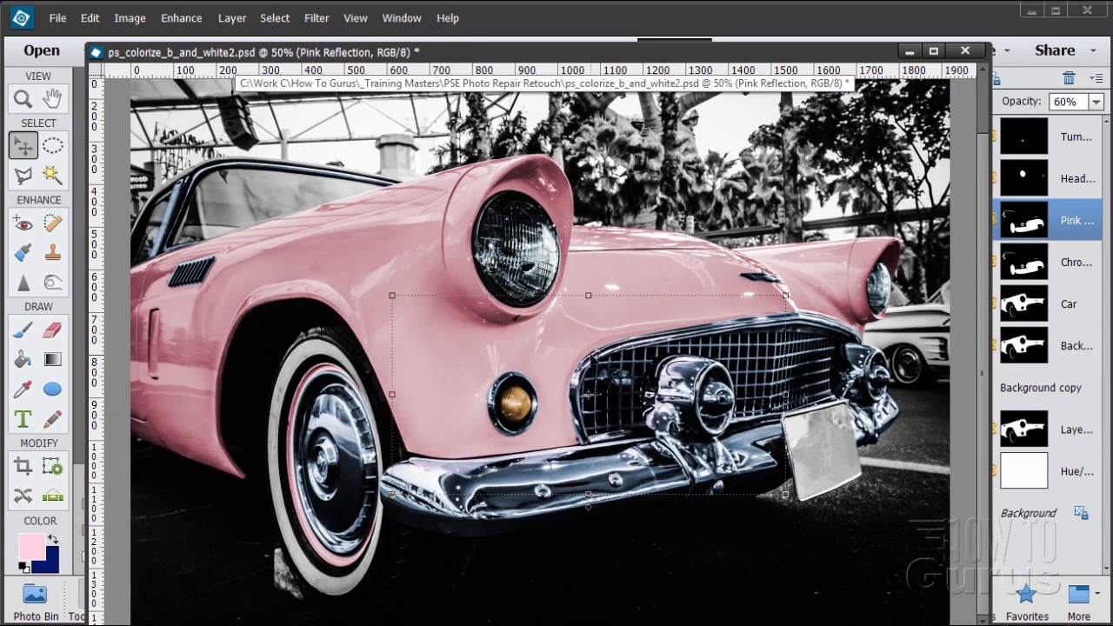
{"action": "mouse_move", "coordinate": [513, 62]}
{"action": "left_mouse_down"}
{"action": "mouse_move", "coordinate": [526, 96]}
{"action": "mouse_move", "coordinate": [504, 59]}
{"action": "left_mouse_up"}
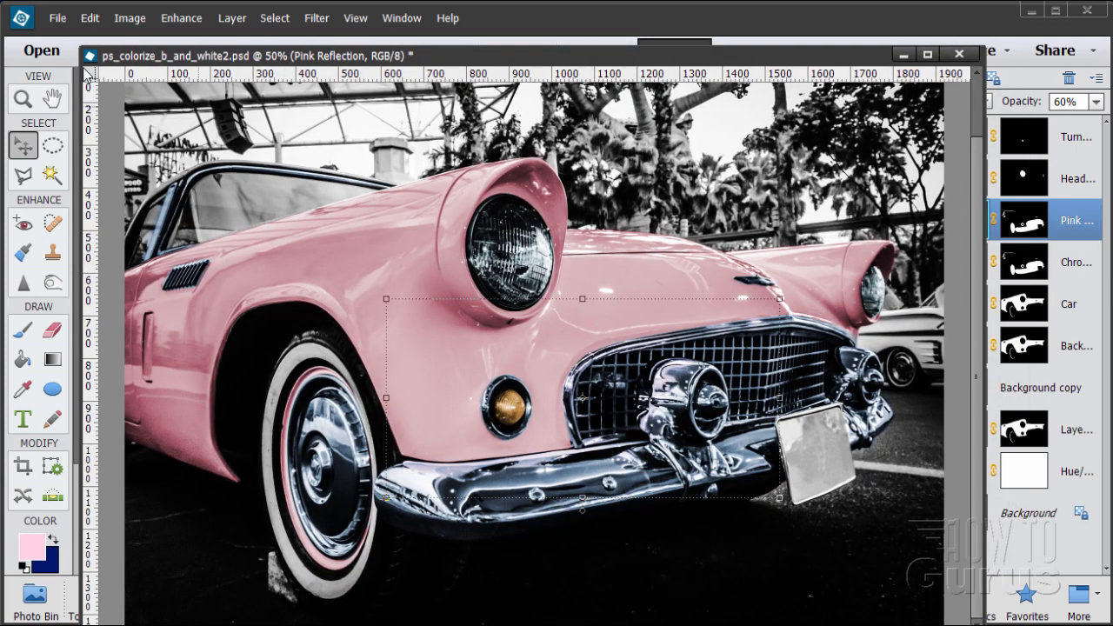
Check the General preferences for the options that allow floating documents and window docking in Expert mode.
{"action": "left_click", "coordinate": [87, 20]}
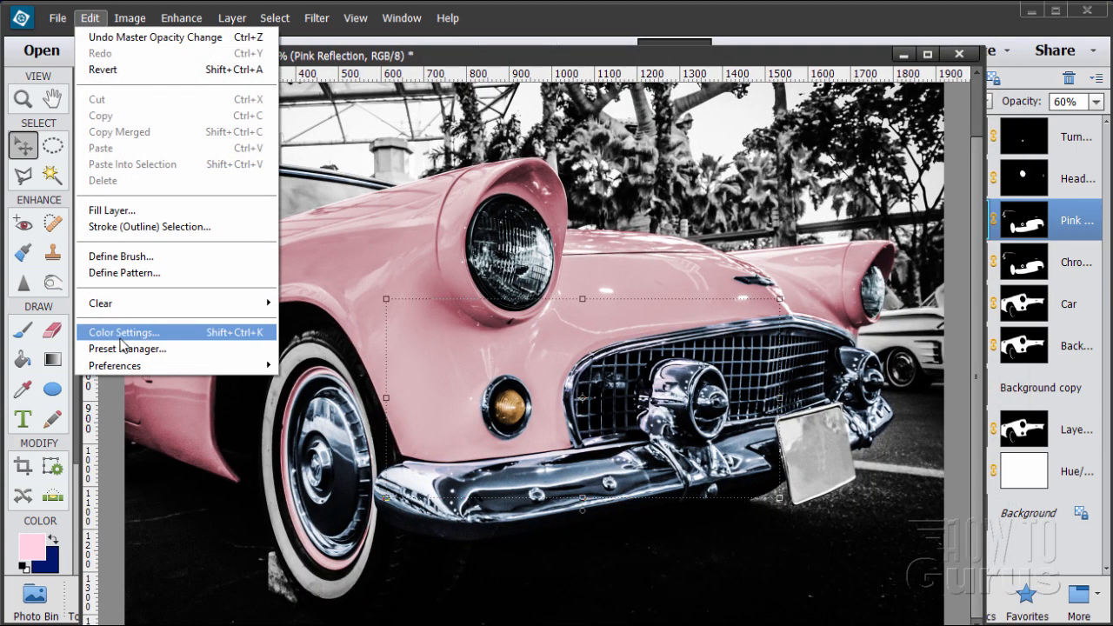
{"action": "mouse_move", "coordinate": [131, 367]}
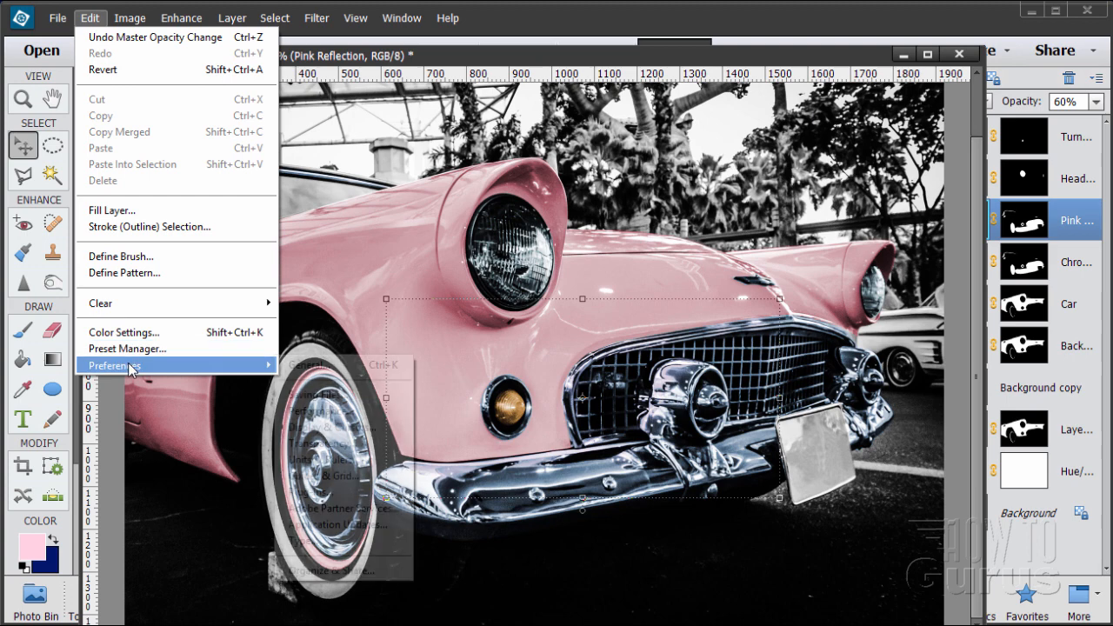
{"action": "left_click", "coordinate": [310, 366]}
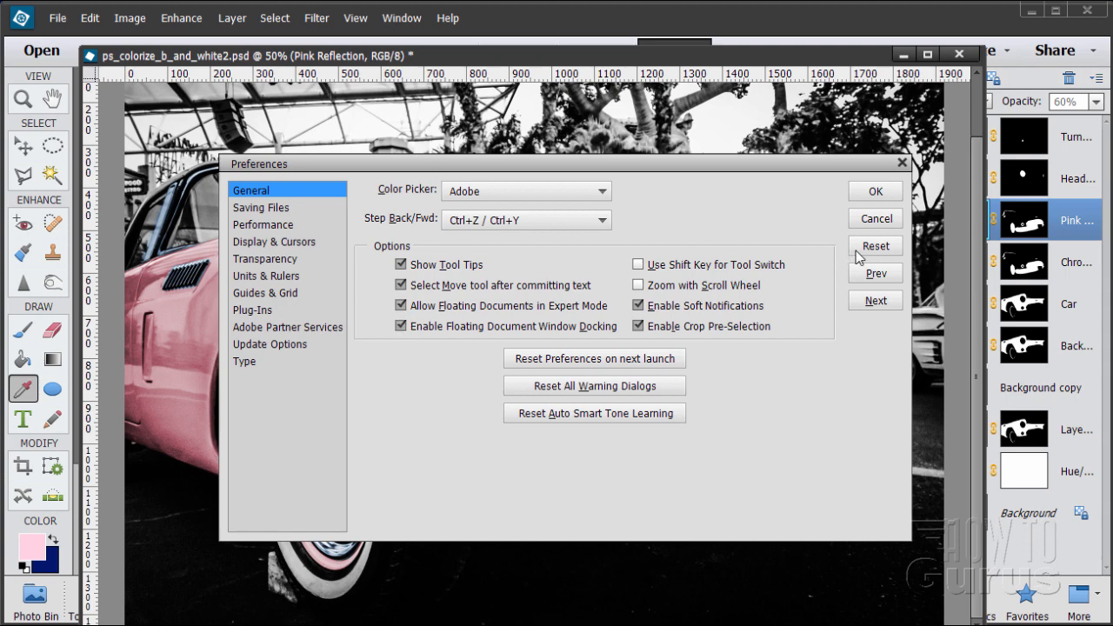
{"action": "left_click", "coordinate": [874, 193]}
Dock the photo window and float it again, narrowing it to uncover the full layer list.
{"action": "left_click_drag", "start_coordinate": [426, 55], "coordinate": [435, 78]}
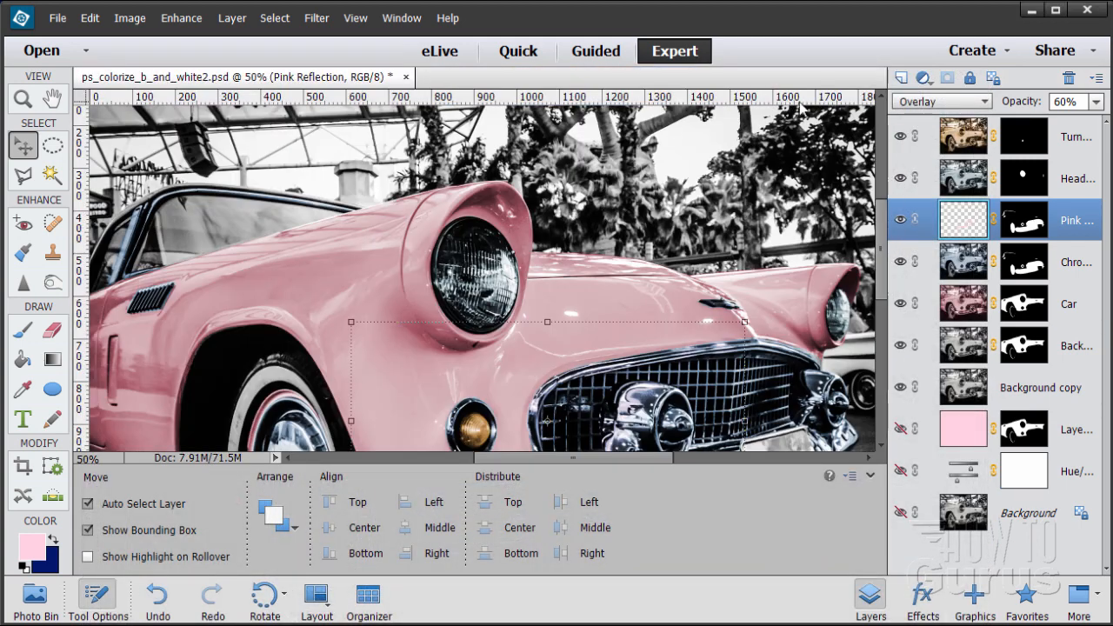
{"action": "left_click_drag", "start_coordinate": [228, 78], "coordinate": [307, 40]}
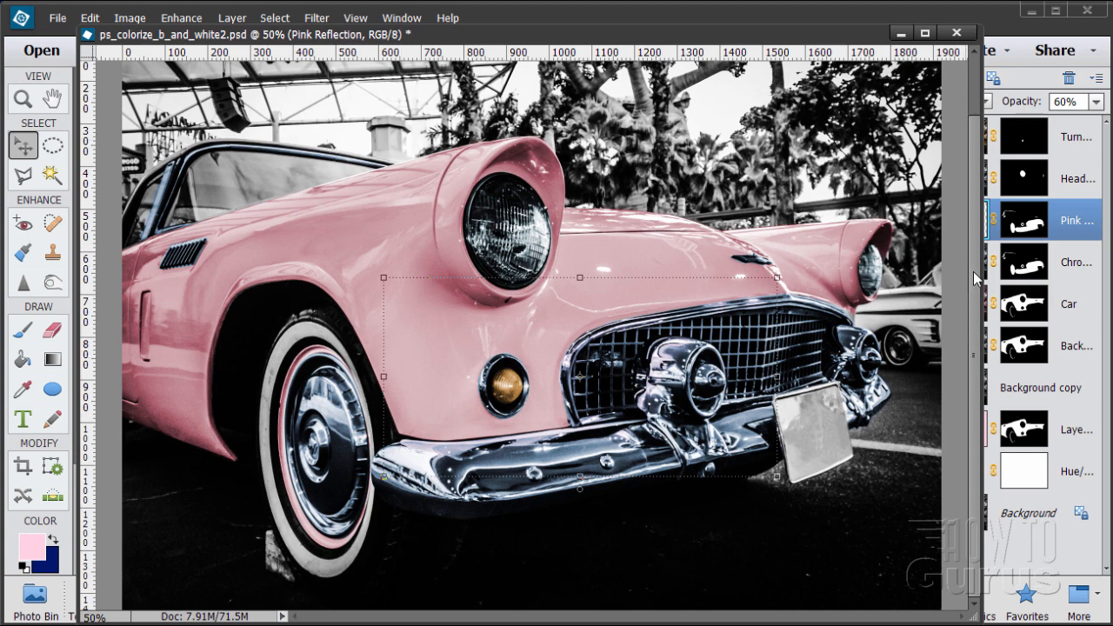
{"action": "scroll", "coordinate": [974, 261], "scroll_direction": "up", "scroll_amount": 3}
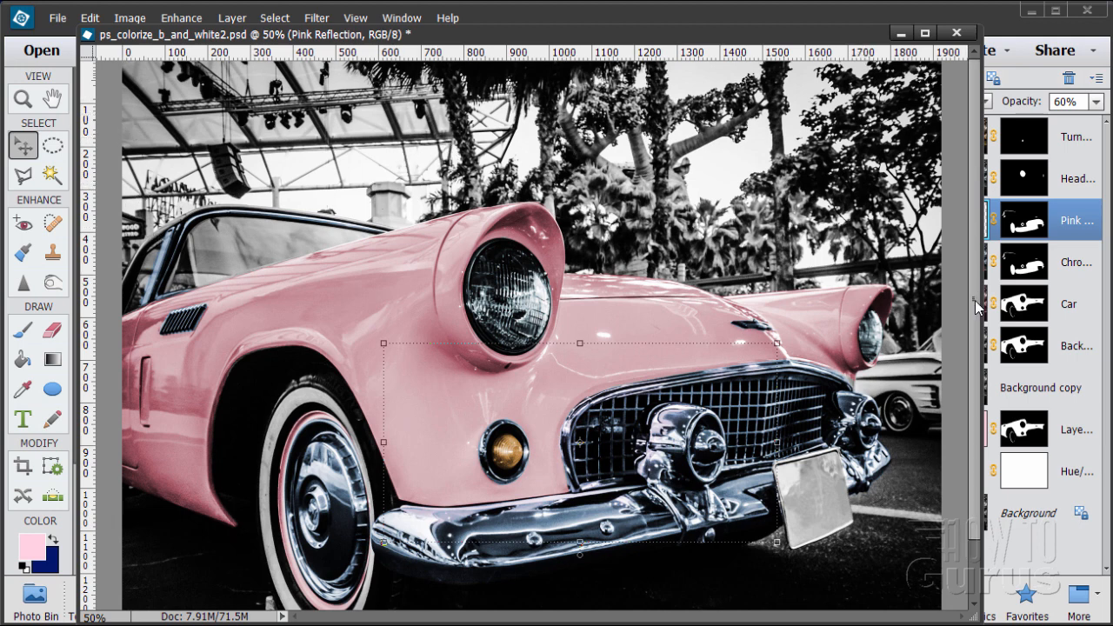
{"action": "left_click_drag", "start_coordinate": [984, 303], "coordinate": [856, 304]}
Duplicate the Background copy layer and rename the duplicate "Background Blue".
{"action": "left_click", "coordinate": [986, 393]}
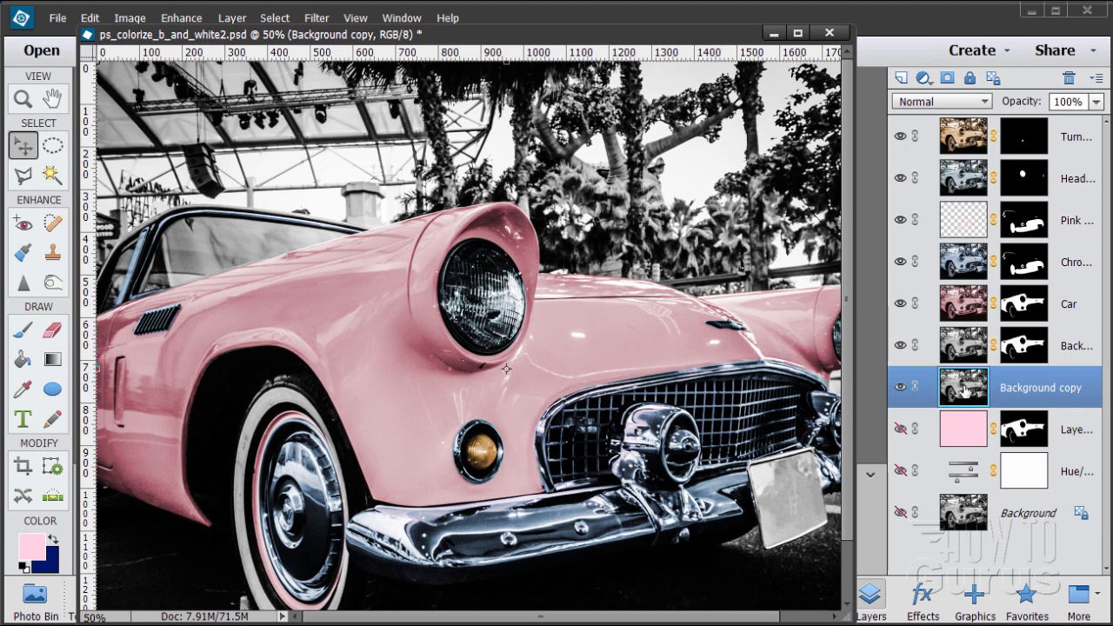
{"action": "left_click_drag", "start_coordinate": [979, 396], "coordinate": [903, 78]}
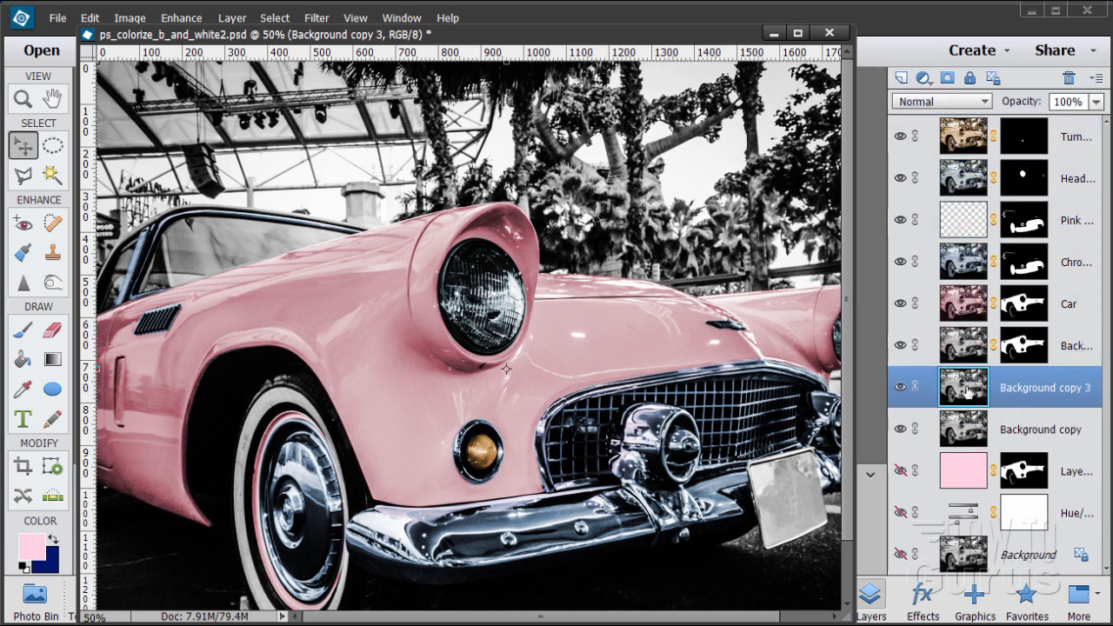
{"action": "double_click", "coordinate": [1030, 388]}
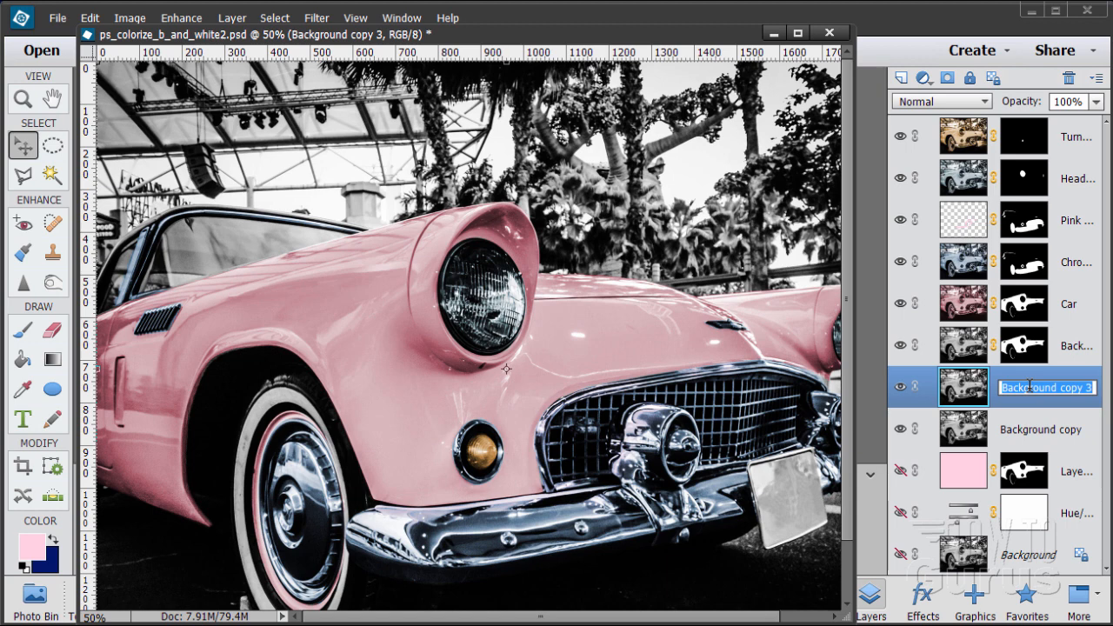
{"action": "type", "text": "Ba"}
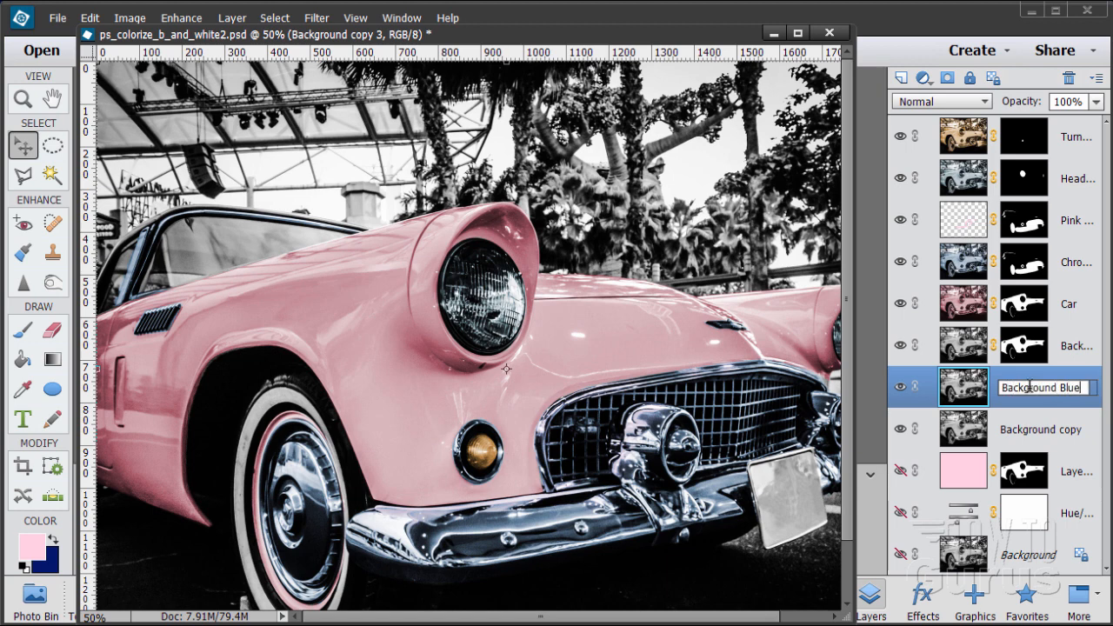
{"action": "type", "text": "ckground Blue"}
{"action": "key", "text": "Return"}
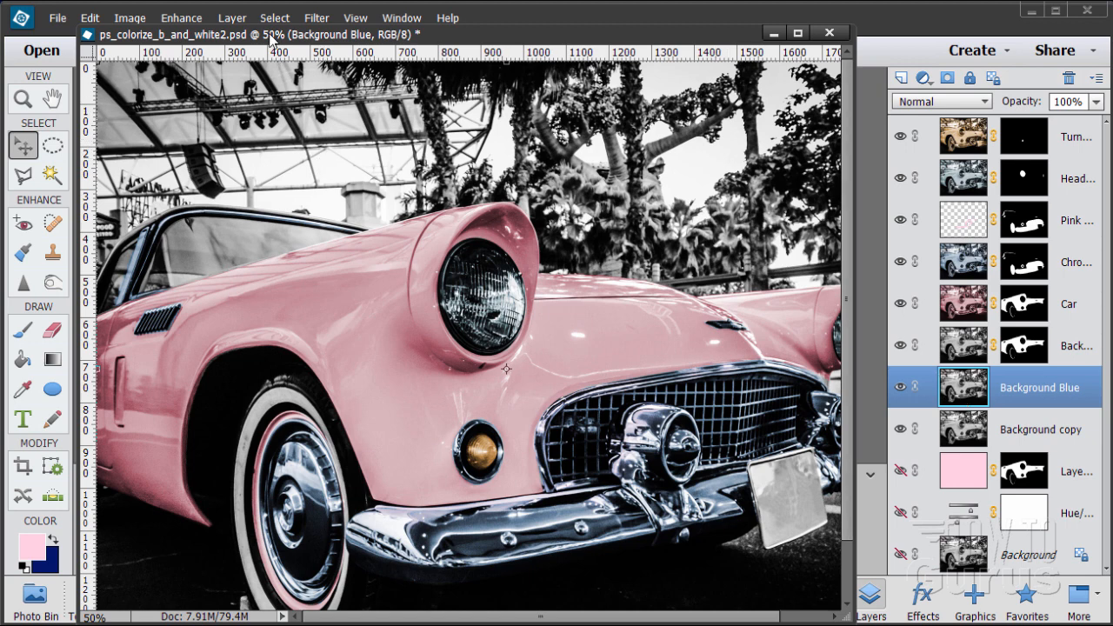
Colorize the Background Blue layer with Hue/Saturation, using hue 213 and saturation 40.
{"action": "left_click_drag", "start_coordinate": [271, 39], "coordinate": [278, 47]}
{"action": "left_click", "coordinate": [184, 18]}
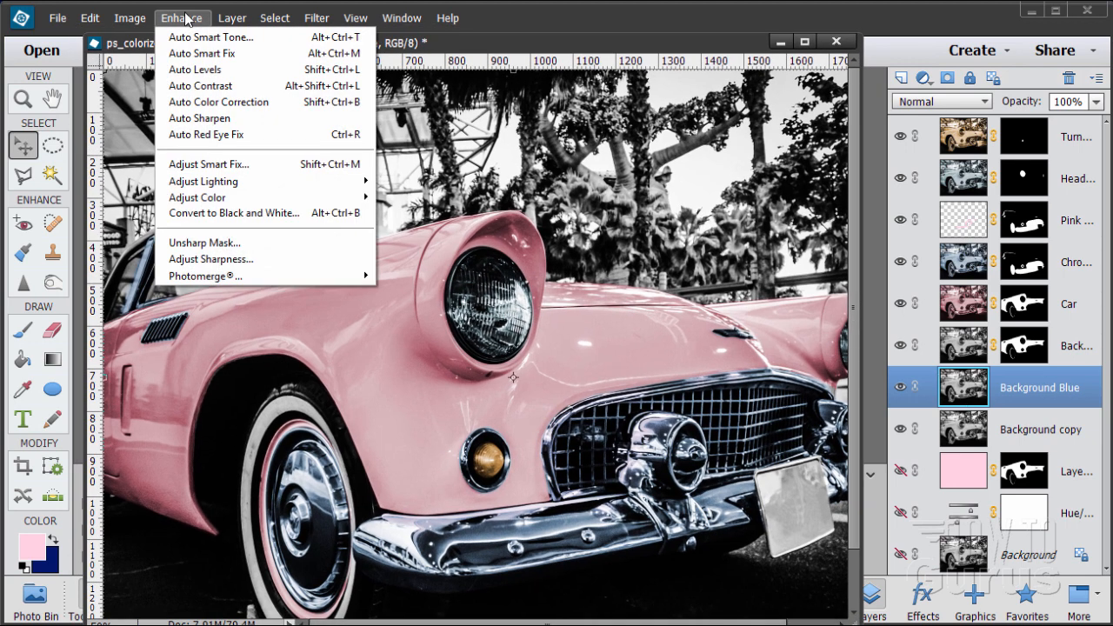
{"action": "mouse_move", "coordinate": [205, 197]}
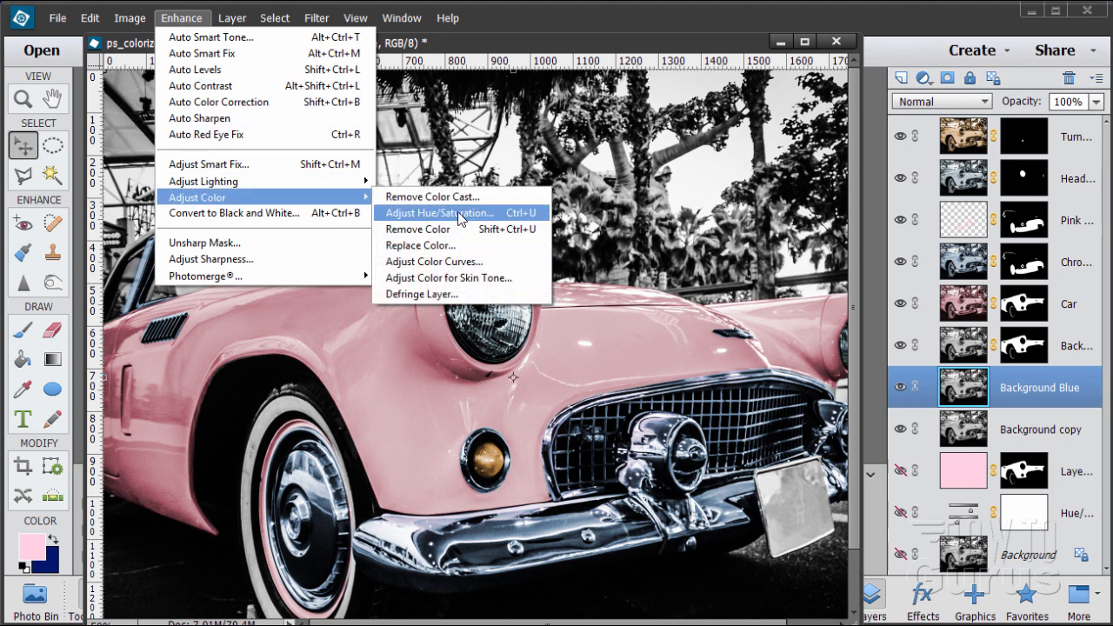
{"action": "left_click", "coordinate": [461, 215]}
{"action": "left_click", "coordinate": [906, 528]}
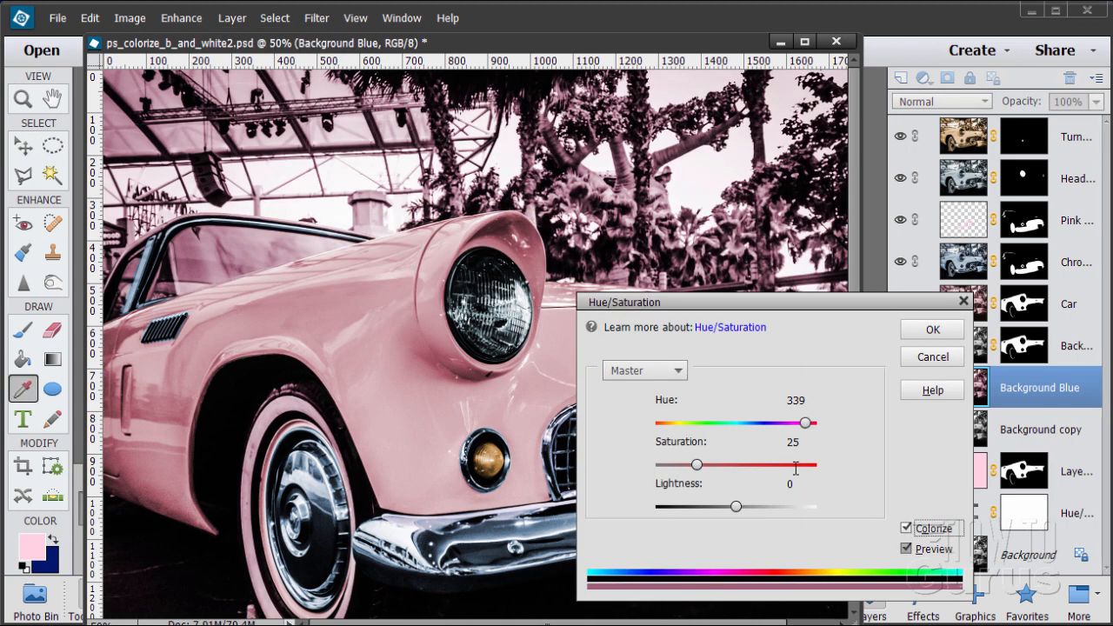
{"action": "left_click_drag", "start_coordinate": [736, 302], "coordinate": [753, 323]}
{"action": "left_click_drag", "start_coordinate": [822, 444], "coordinate": [769, 447]}
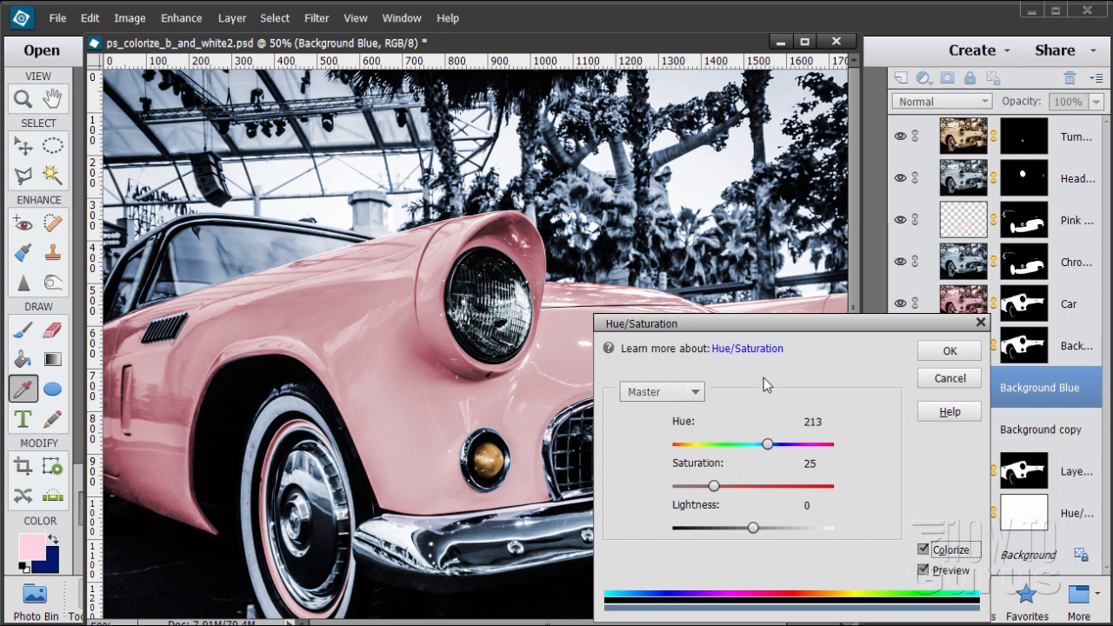
{"action": "left_click_drag", "start_coordinate": [737, 328], "coordinate": [746, 315]}
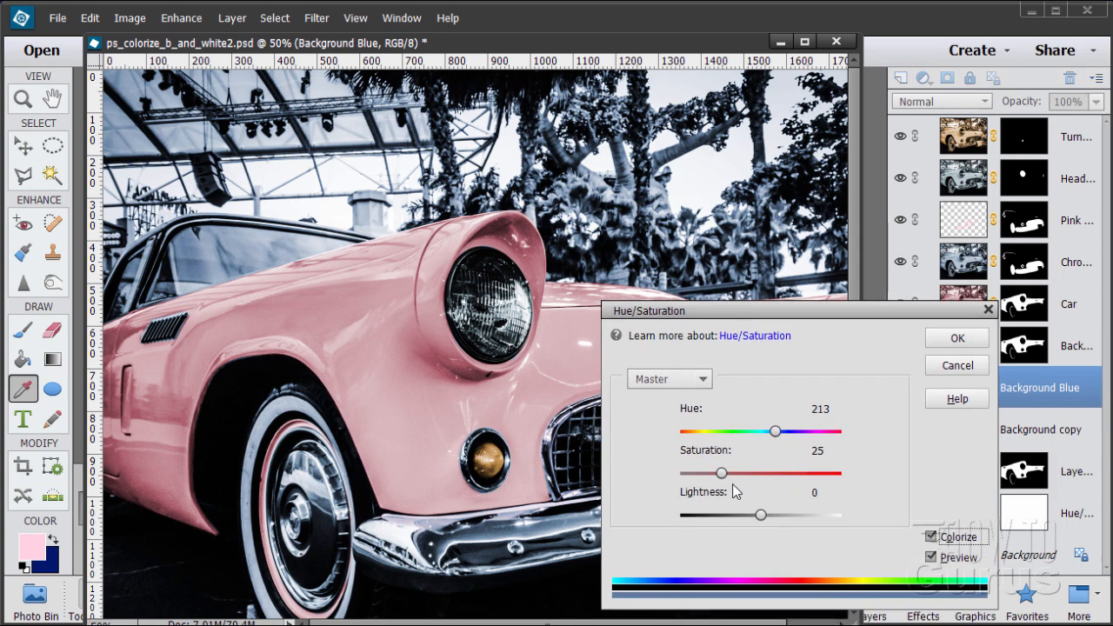
{"action": "mouse_move", "coordinate": [721, 473]}
{"action": "left_mouse_down"}
{"action": "mouse_move", "coordinate": [743, 477]}
{"action": "mouse_move", "coordinate": [735, 469]}
{"action": "left_mouse_up"}
{"action": "mouse_move", "coordinate": [739, 480]}
{"action": "left_mouse_down"}
{"action": "mouse_move", "coordinate": [801, 477]}
{"action": "mouse_move", "coordinate": [701, 478]}
{"action": "mouse_move", "coordinate": [748, 484]}
{"action": "left_mouse_up"}
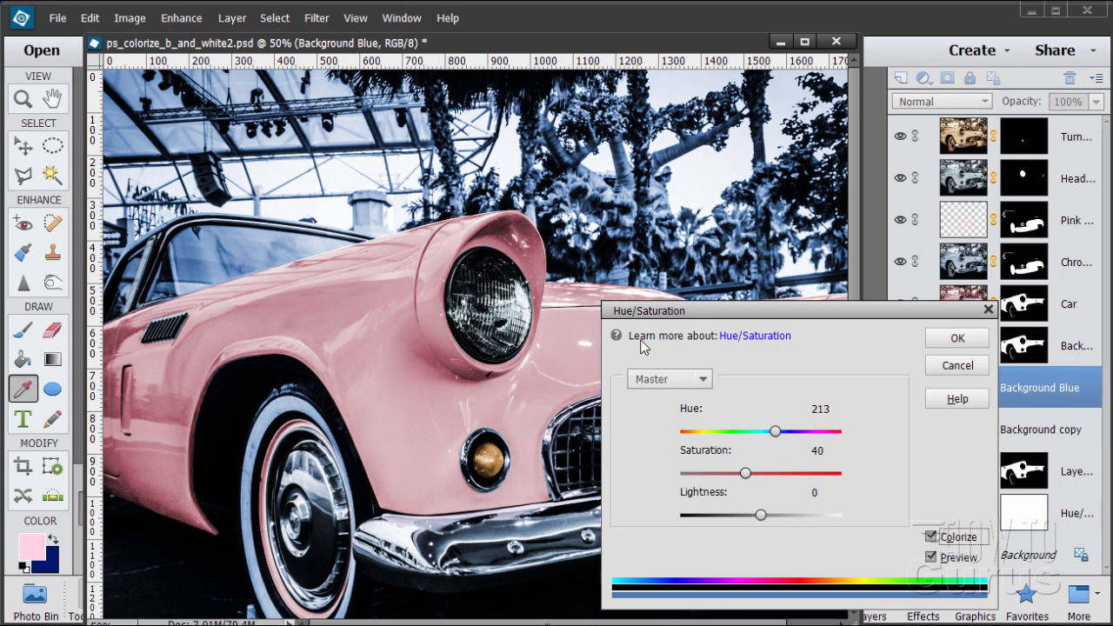
{"action": "left_click", "coordinate": [958, 338]}
{"action": "key", "text": "v"}
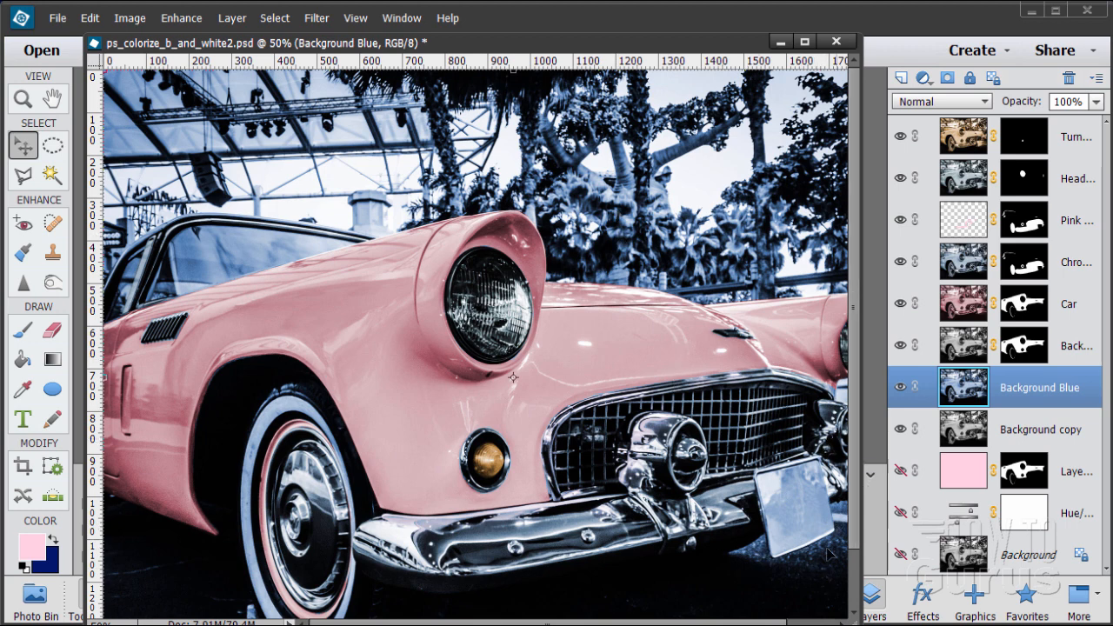
Look over the blue areas across the car photo and add a white layer mask to the Background Blue layer.
{"action": "left_click_drag", "start_coordinate": [771, 620], "coordinate": [819, 621]}
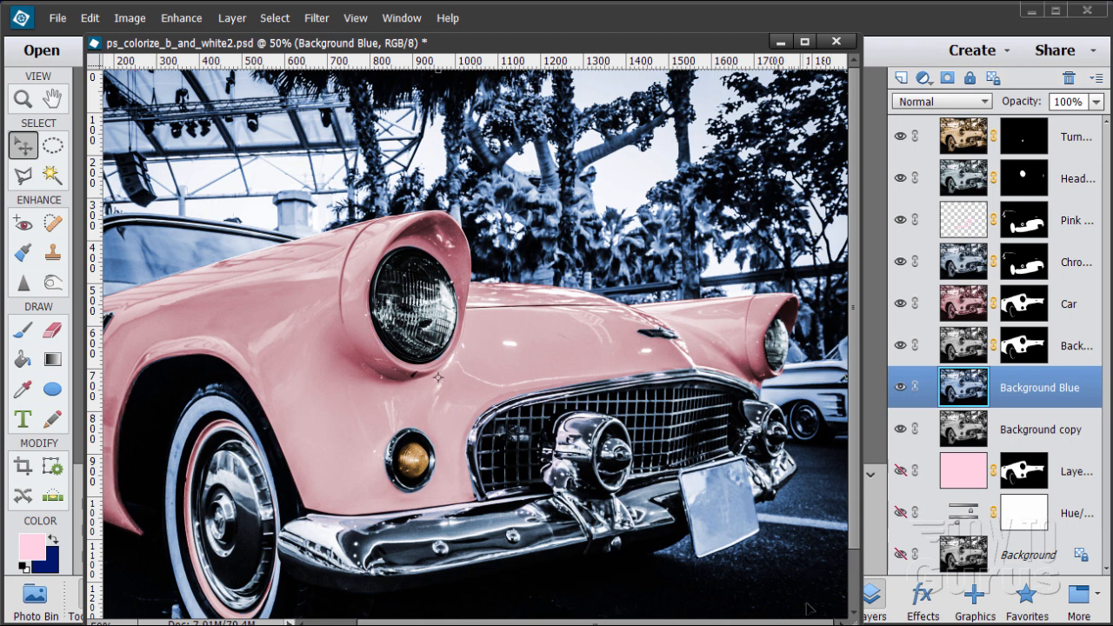
{"action": "left_click_drag", "start_coordinate": [447, 622], "coordinate": [400, 621]}
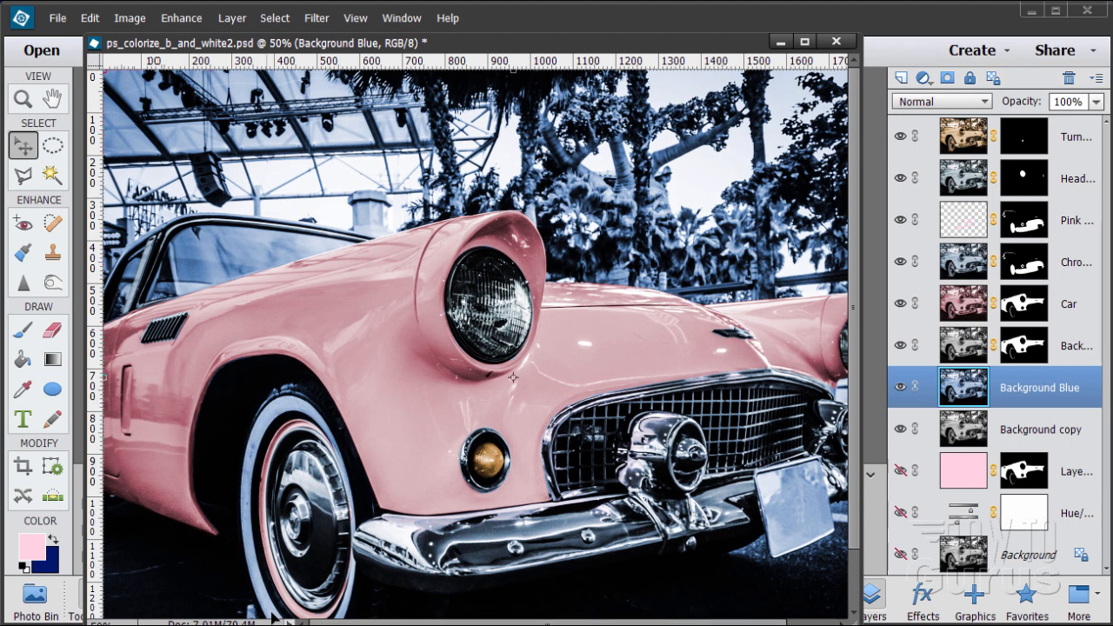
{"action": "left_click_drag", "start_coordinate": [851, 499], "coordinate": [851, 557]}
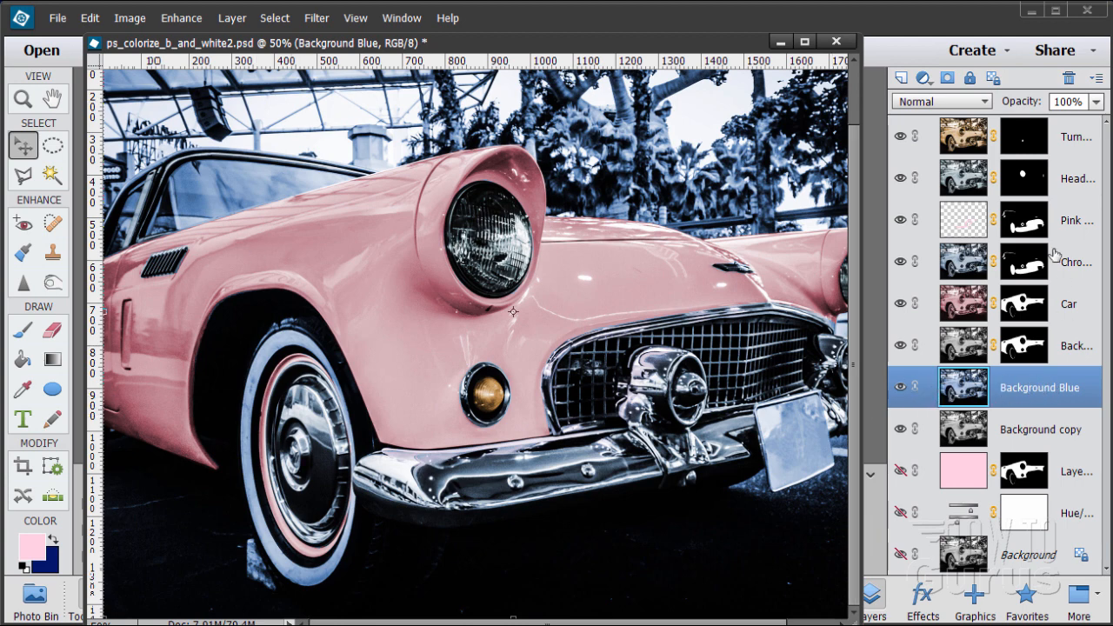
{"action": "left_click", "coordinate": [948, 77]}
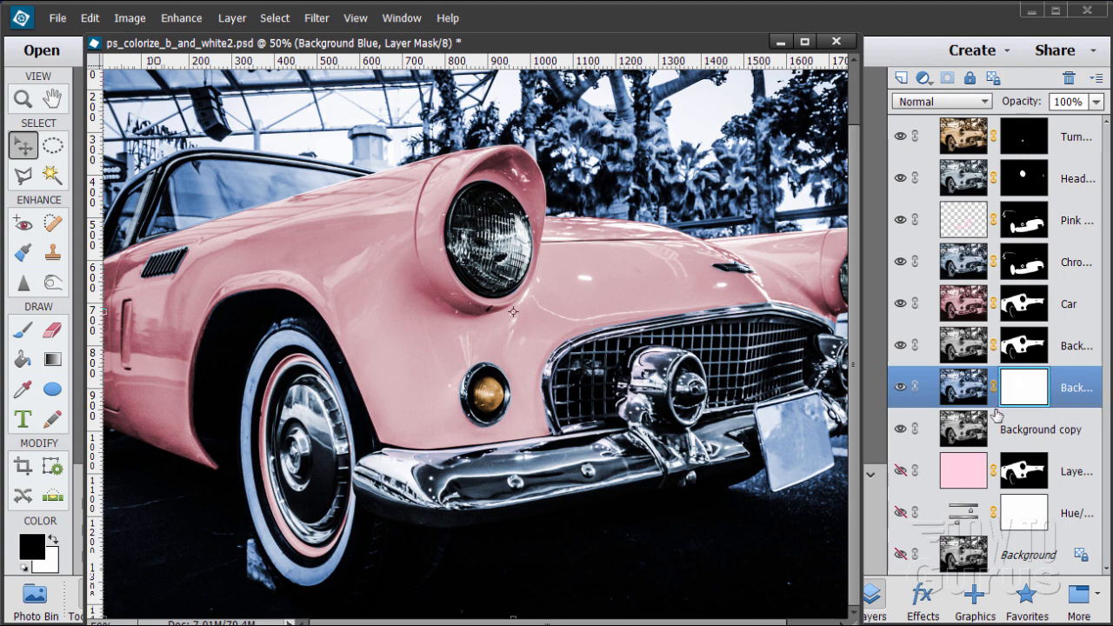
Paint black with a 69 px brush on the mask over the whitewall tire and the small patch beside its base.
{"action": "left_click", "coordinate": [25, 338]}
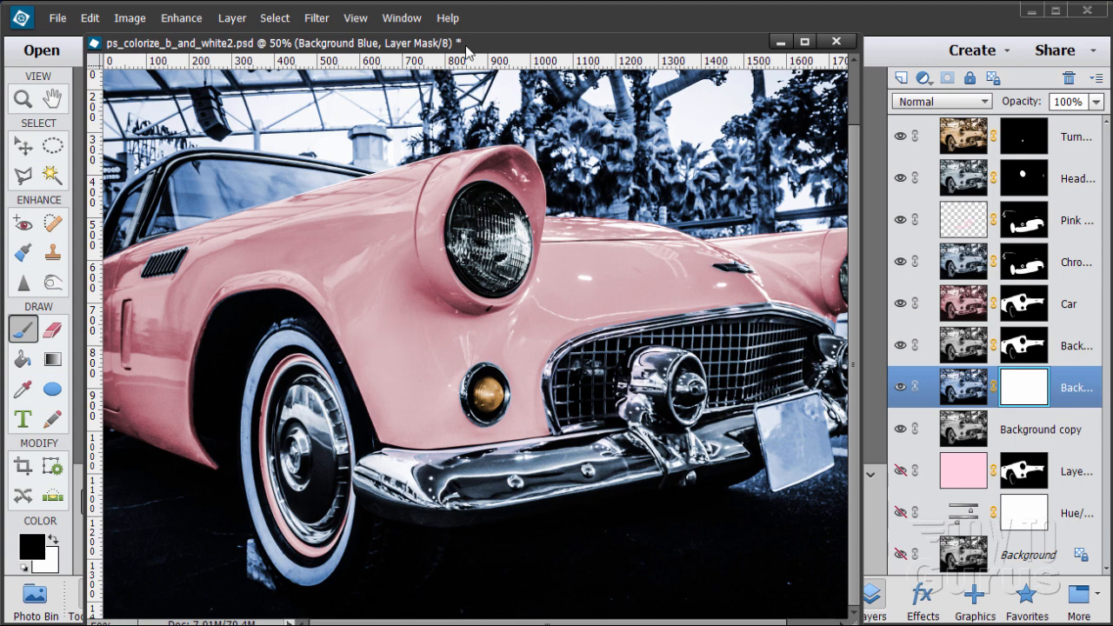
{"action": "left_click_drag", "start_coordinate": [466, 51], "coordinate": [822, 51]}
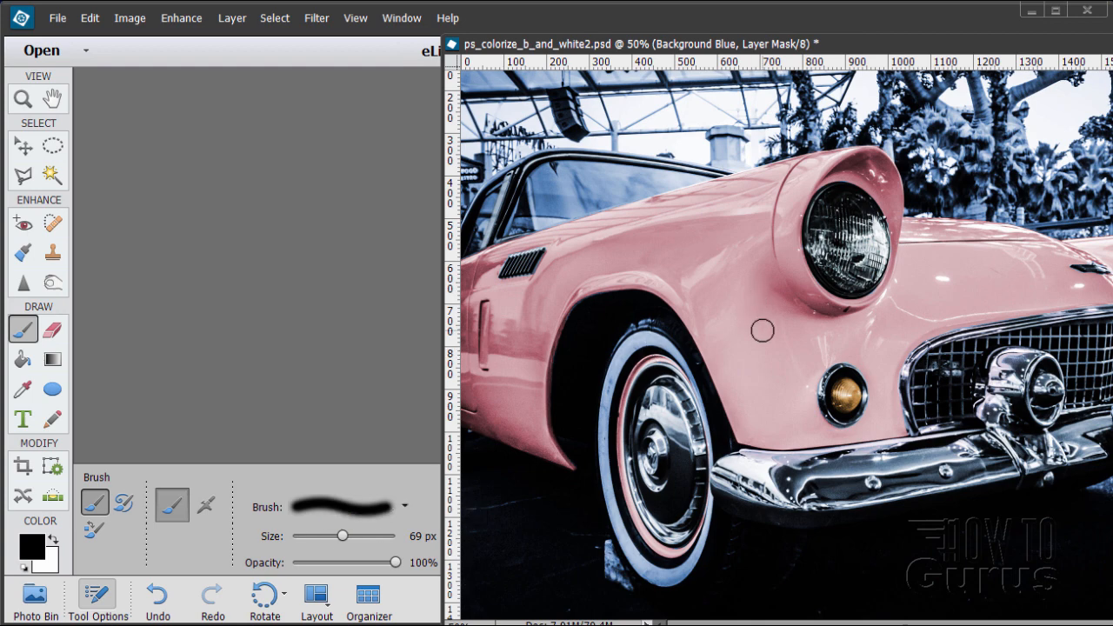
{"action": "left_click_drag", "start_coordinate": [842, 54], "coordinate": [461, 36]}
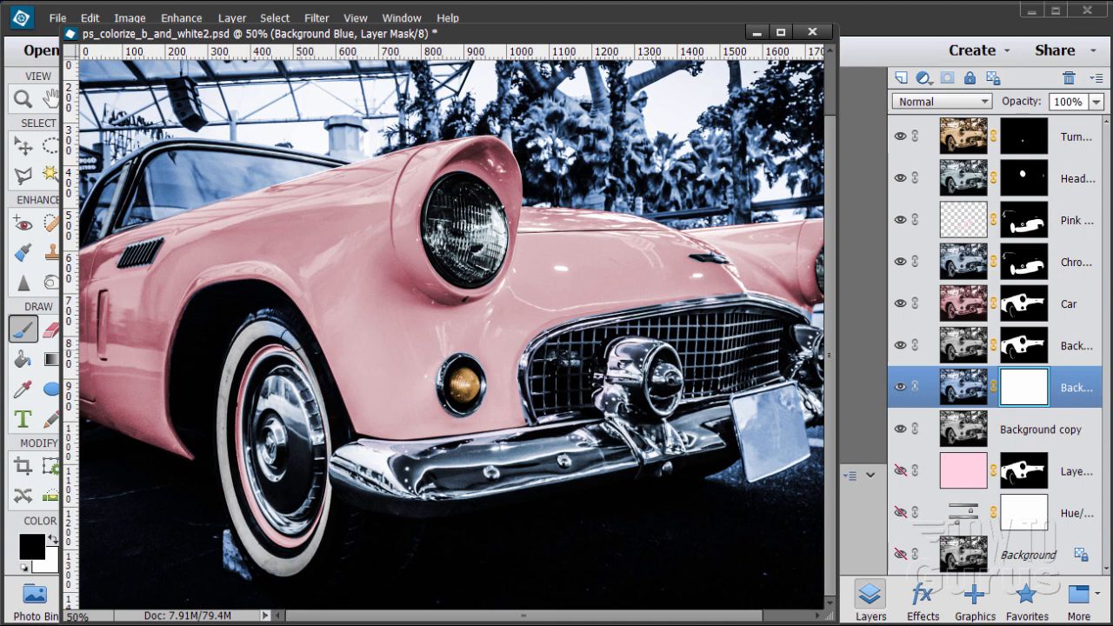
{"action": "mouse_move", "coordinate": [257, 328]}
{"action": "left_mouse_down"}
{"action": "mouse_move", "coordinate": [290, 341]}
{"action": "mouse_move", "coordinate": [252, 466]}
{"action": "left_mouse_up"}
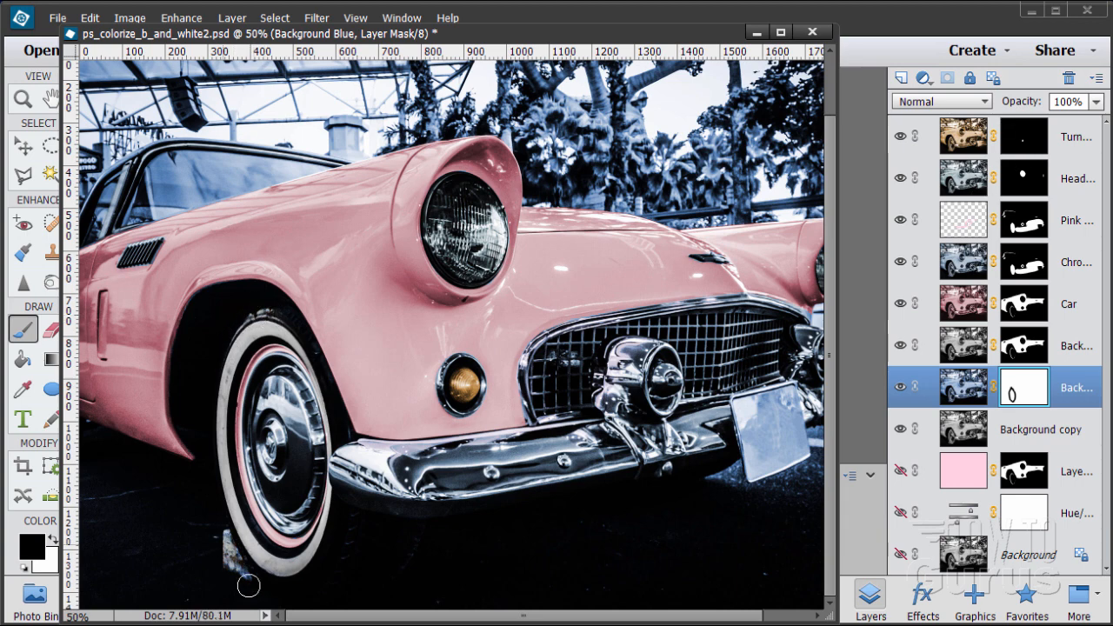
{"action": "mouse_move", "coordinate": [229, 533]}
{"action": "left_mouse_down"}
{"action": "mouse_move", "coordinate": [215, 544]}
{"action": "mouse_move", "coordinate": [235, 554]}
{"action": "left_mouse_up"}
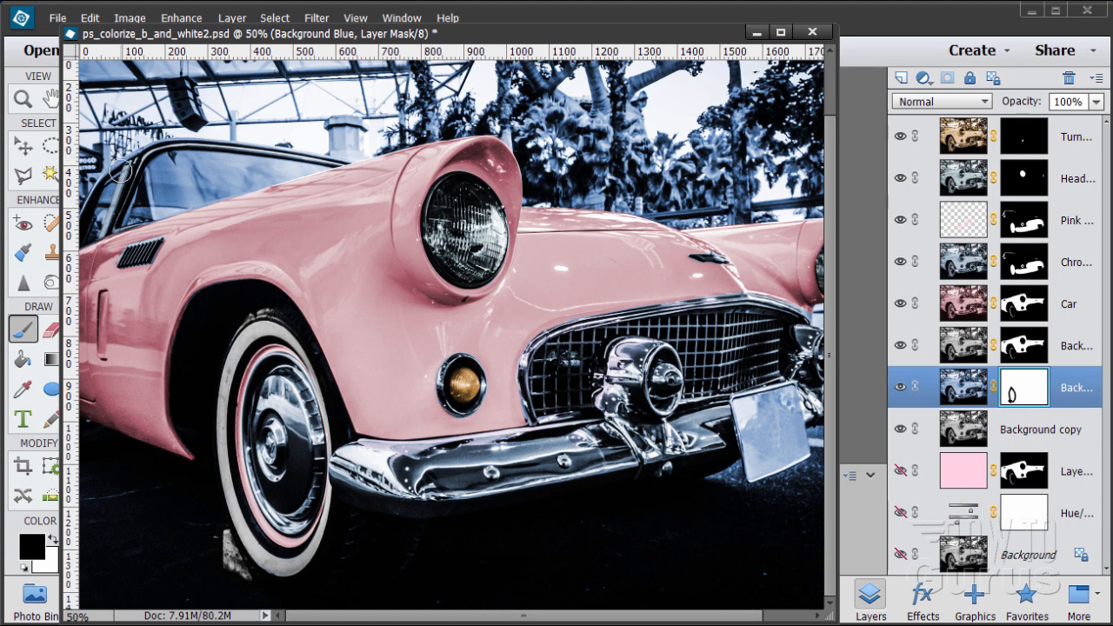
Reduce the brush to 22 px and mask the blue off the car's outer roof trim at 200% zoom.
{"action": "left_click_drag", "start_coordinate": [462, 38], "coordinate": [889, 38]}
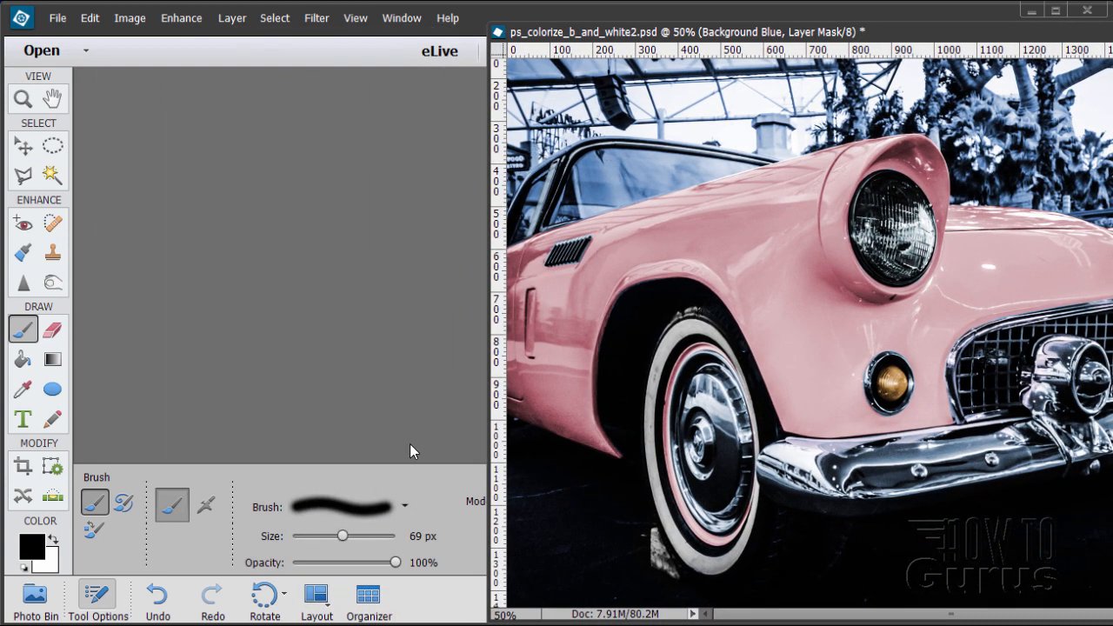
{"action": "left_click_drag", "start_coordinate": [342, 540], "coordinate": [309, 540]}
{"action": "left_click", "coordinate": [25, 101]}
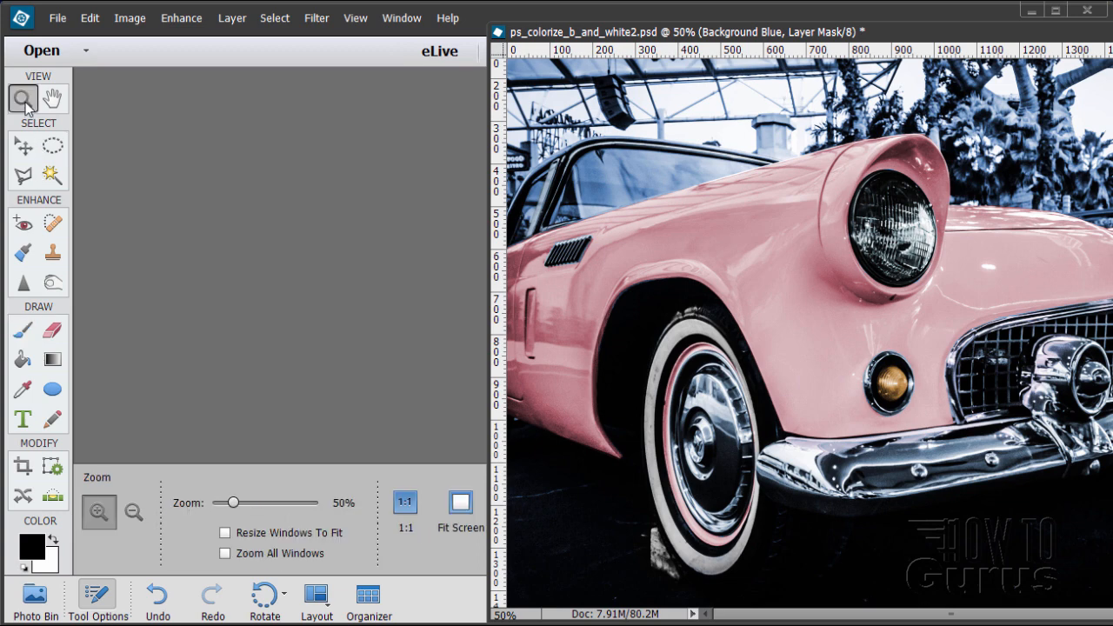
{"action": "left_click", "coordinate": [544, 183]}
{"action": "left_click", "coordinate": [543, 183]}
{"action": "left_click", "coordinate": [541, 180]}
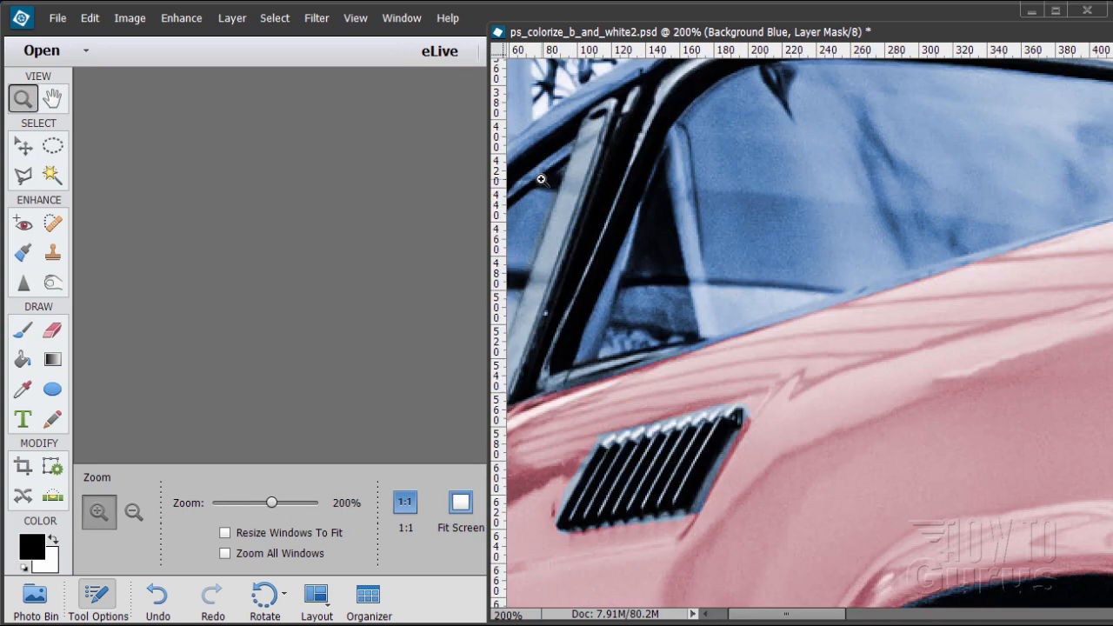
{"action": "scroll", "coordinate": [675, 334], "scroll_direction": "up", "scroll_amount": 3}
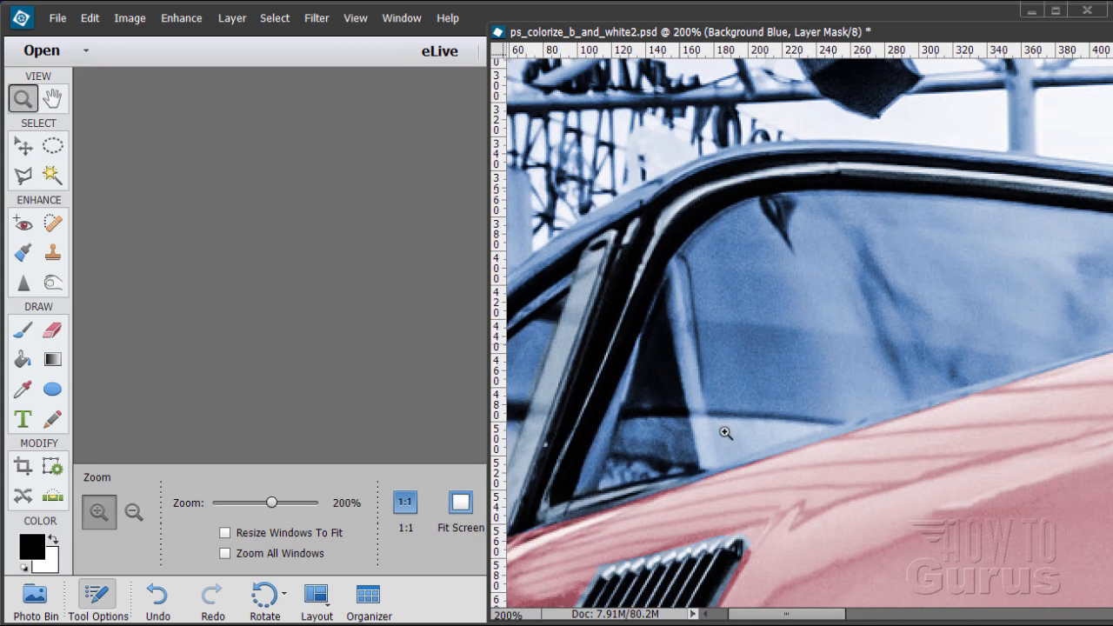
{"action": "left_click_drag", "start_coordinate": [794, 619], "coordinate": [779, 619]}
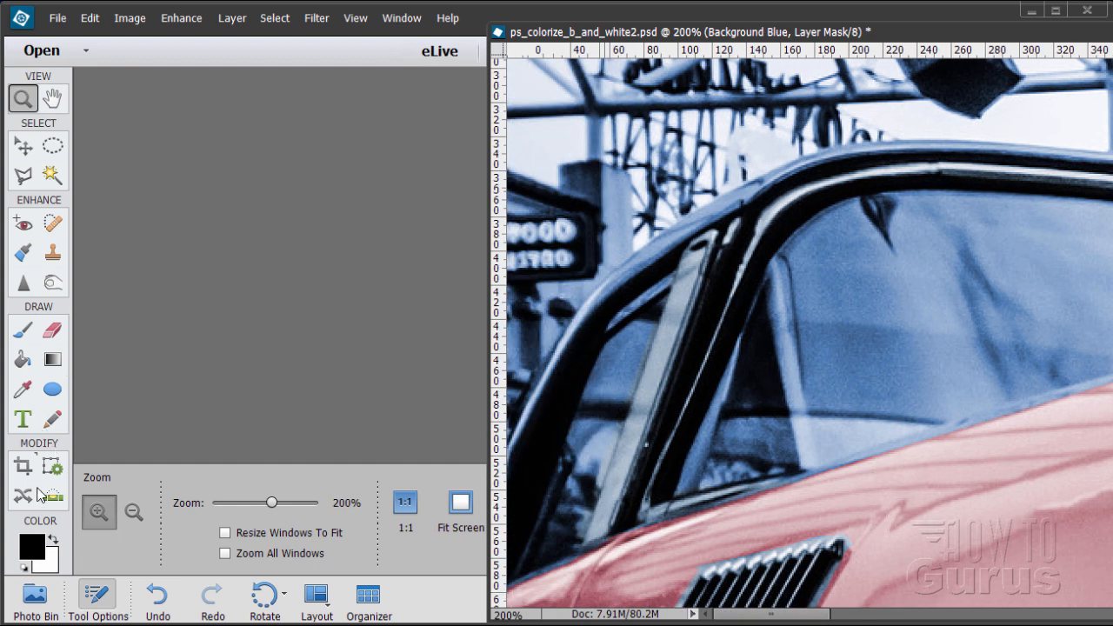
{"action": "left_click", "coordinate": [23, 334]}
{"action": "mouse_move", "coordinate": [591, 320]}
{"action": "left_mouse_down"}
{"action": "mouse_move", "coordinate": [612, 292]}
{"action": "mouse_move", "coordinate": [558, 364]}
{"action": "mouse_move", "coordinate": [519, 468]}
{"action": "mouse_move", "coordinate": [610, 296]}
{"action": "mouse_move", "coordinate": [711, 217]}
{"action": "mouse_move", "coordinate": [839, 161]}
{"action": "mouse_move", "coordinate": [910, 153]}
{"action": "mouse_move", "coordinate": [1110, 167]}
{"action": "left_mouse_up"}
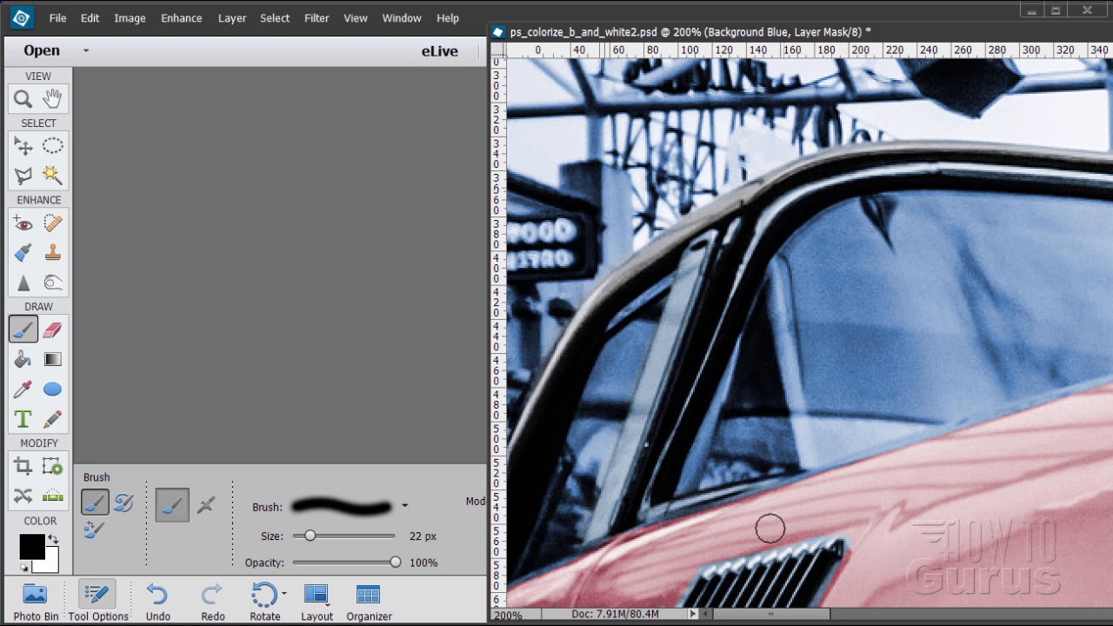
{"action": "left_click_drag", "start_coordinate": [809, 615], "coordinate": [885, 615]}
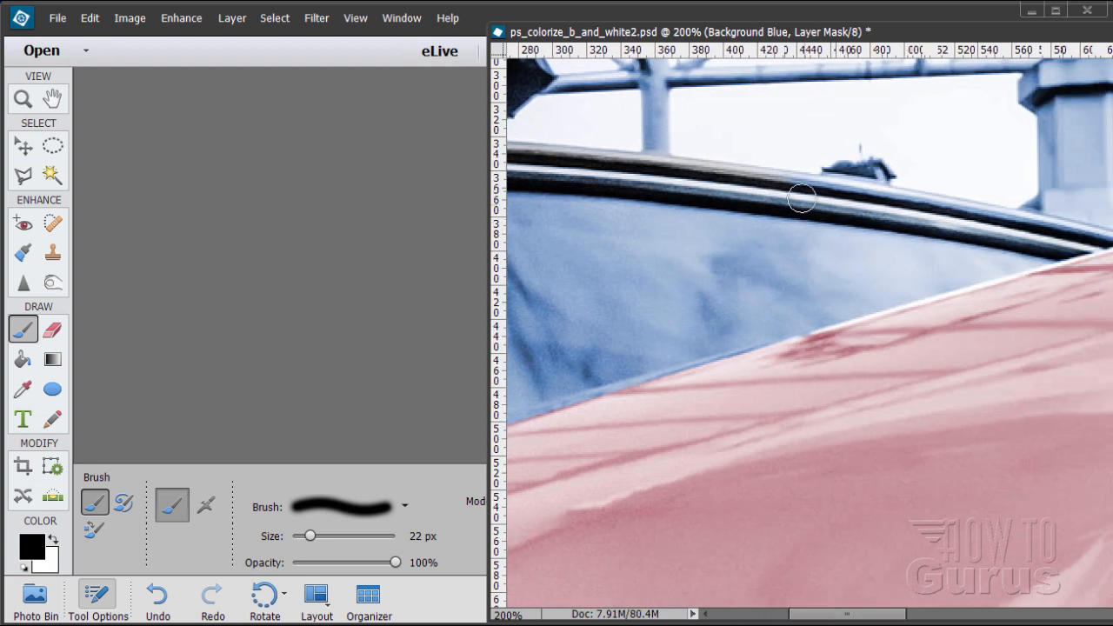
{"action": "mouse_move", "coordinate": [802, 198]}
{"action": "left_mouse_down"}
{"action": "mouse_move", "coordinate": [795, 183]}
{"action": "mouse_move", "coordinate": [1097, 236]}
{"action": "left_mouse_up"}
Paint black on the Background Blue mask over the octagonal chimney and the thin post behind the roof.
{"action": "left_click_drag", "start_coordinate": [904, 32], "coordinate": [469, 18]}
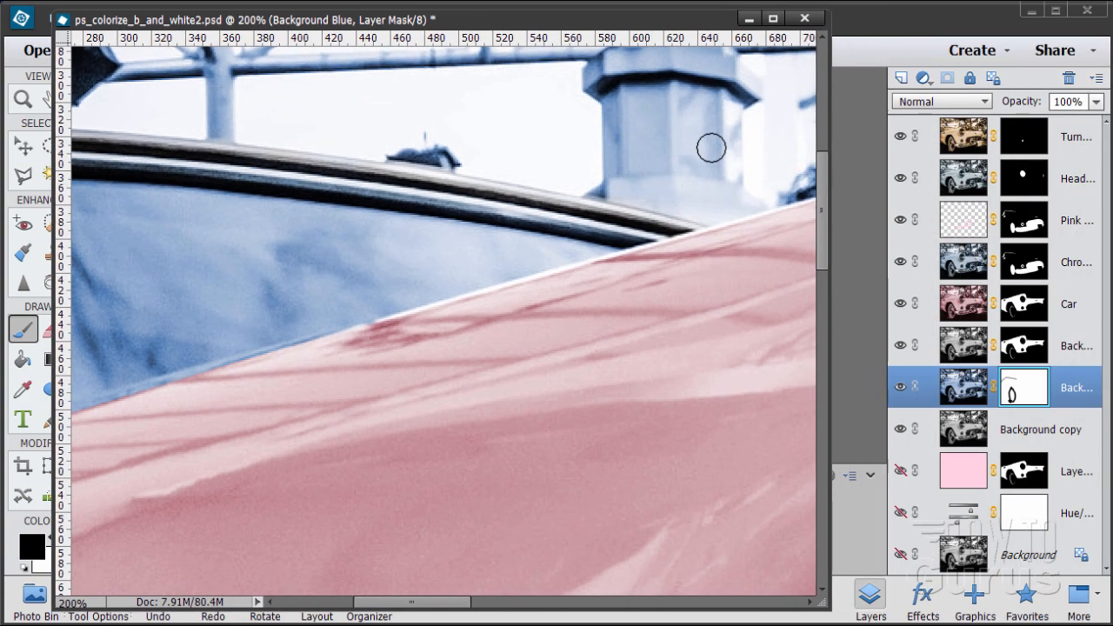
{"action": "left_click_drag", "start_coordinate": [822, 268], "coordinate": [825, 218]}
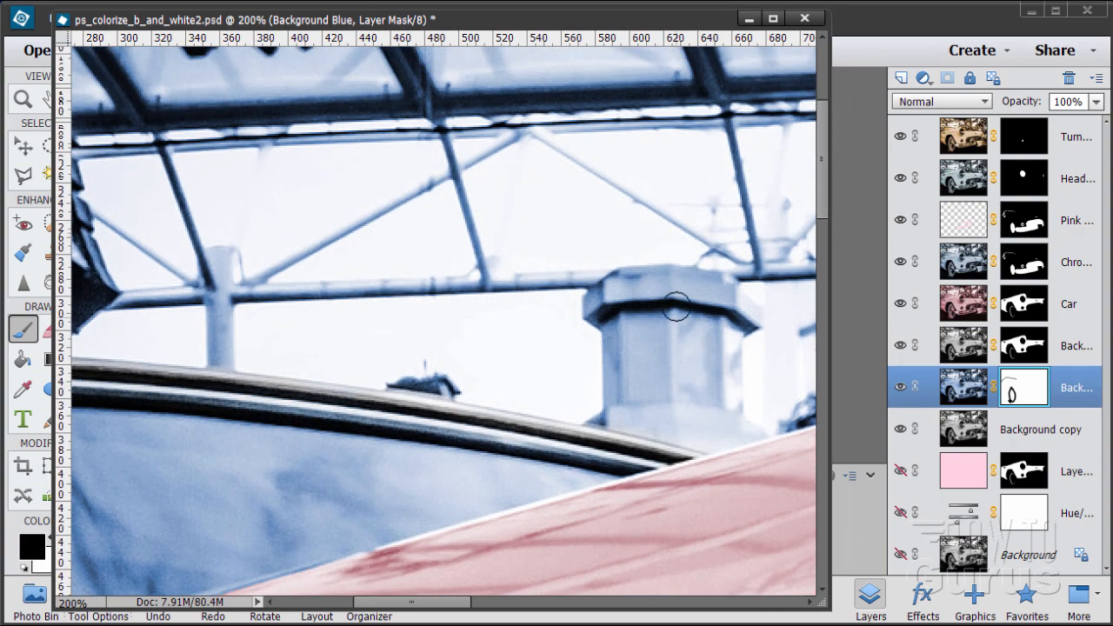
{"action": "mouse_move", "coordinate": [691, 275]}
{"action": "left_mouse_down"}
{"action": "mouse_move", "coordinate": [628, 280]}
{"action": "mouse_move", "coordinate": [595, 302]}
{"action": "mouse_move", "coordinate": [620, 381]}
{"action": "mouse_move", "coordinate": [617, 418]}
{"action": "mouse_move", "coordinate": [600, 430]}
{"action": "mouse_move", "coordinate": [635, 384]}
{"action": "left_mouse_up"}
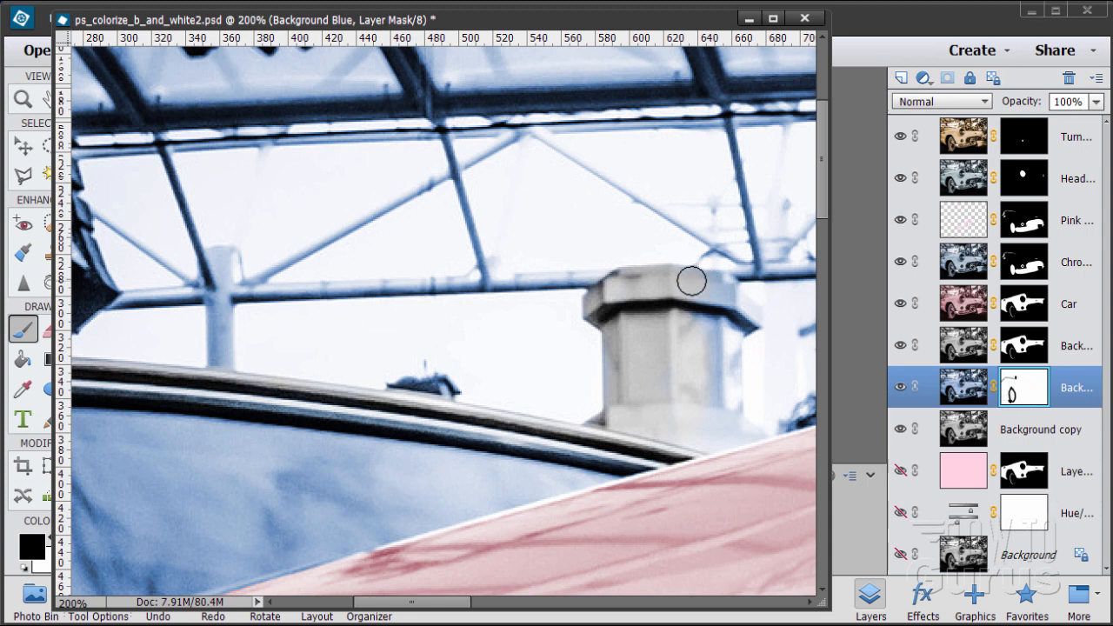
{"action": "mouse_move", "coordinate": [691, 276]}
{"action": "left_mouse_down"}
{"action": "mouse_move", "coordinate": [727, 318]}
{"action": "mouse_move", "coordinate": [709, 438]}
{"action": "mouse_move", "coordinate": [739, 437]}
{"action": "mouse_move", "coordinate": [728, 423]}
{"action": "mouse_move", "coordinate": [753, 445]}
{"action": "mouse_move", "coordinate": [717, 448]}
{"action": "mouse_move", "coordinate": [759, 444]}
{"action": "mouse_move", "coordinate": [729, 411]}
{"action": "left_mouse_up"}
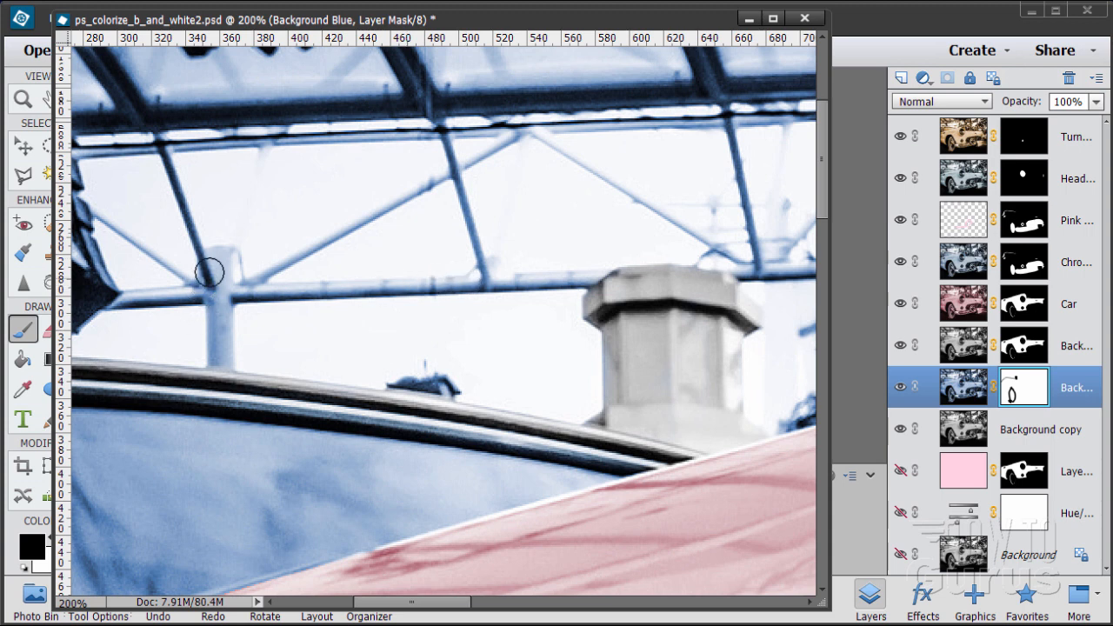
{"action": "mouse_move", "coordinate": [221, 312]}
{"action": "left_mouse_down"}
{"action": "mouse_move", "coordinate": [222, 359]}
{"action": "mouse_move", "coordinate": [218, 259]}
{"action": "left_mouse_up"}
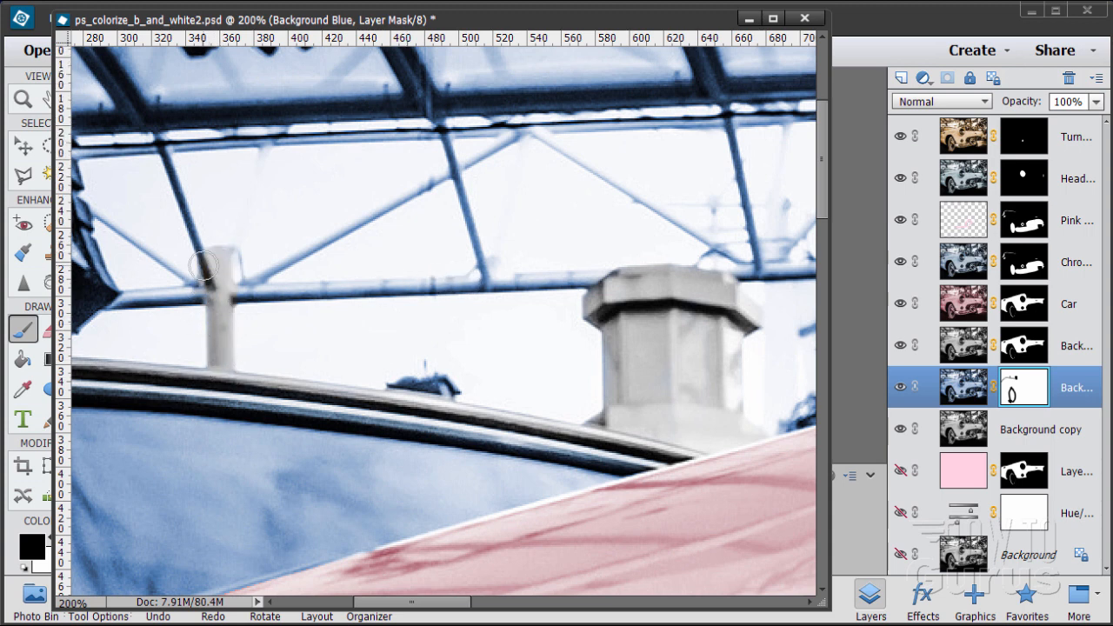
Mask the blue off the hanging speaker stack, the pillar, and the sign area behind the car's rear window.
{"action": "left_click_drag", "start_coordinate": [396, 606], "coordinate": [345, 606]}
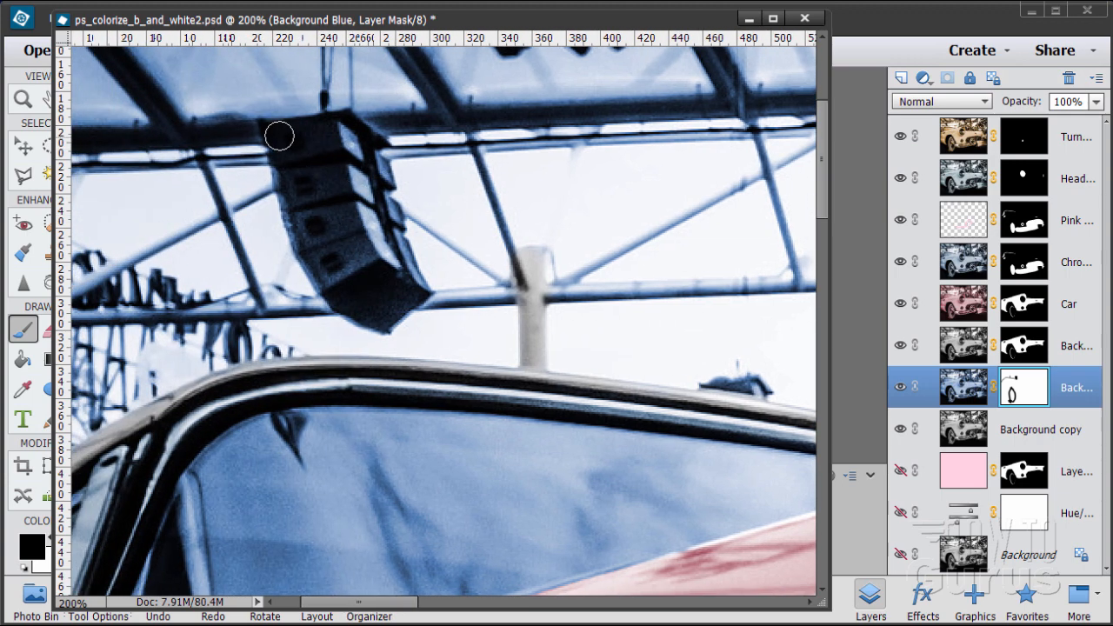
{"action": "mouse_move", "coordinate": [280, 136]}
{"action": "left_mouse_down"}
{"action": "mouse_move", "coordinate": [354, 126]}
{"action": "mouse_move", "coordinate": [380, 153]}
{"action": "mouse_move", "coordinate": [414, 291]}
{"action": "mouse_move", "coordinate": [378, 316]}
{"action": "mouse_move", "coordinate": [343, 297]}
{"action": "mouse_move", "coordinate": [301, 232]}
{"action": "mouse_move", "coordinate": [286, 164]}
{"action": "mouse_move", "coordinate": [366, 281]}
{"action": "mouse_move", "coordinate": [338, 139]}
{"action": "mouse_move", "coordinate": [392, 252]}
{"action": "left_mouse_up"}
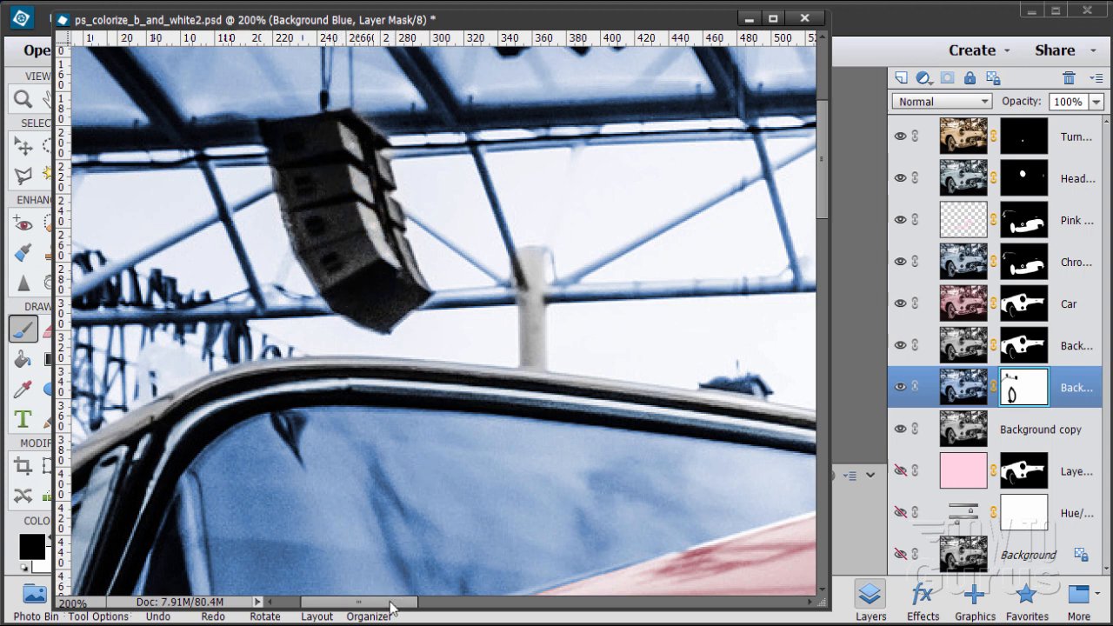
{"action": "left_click_drag", "start_coordinate": [369, 604], "coordinate": [345, 607]}
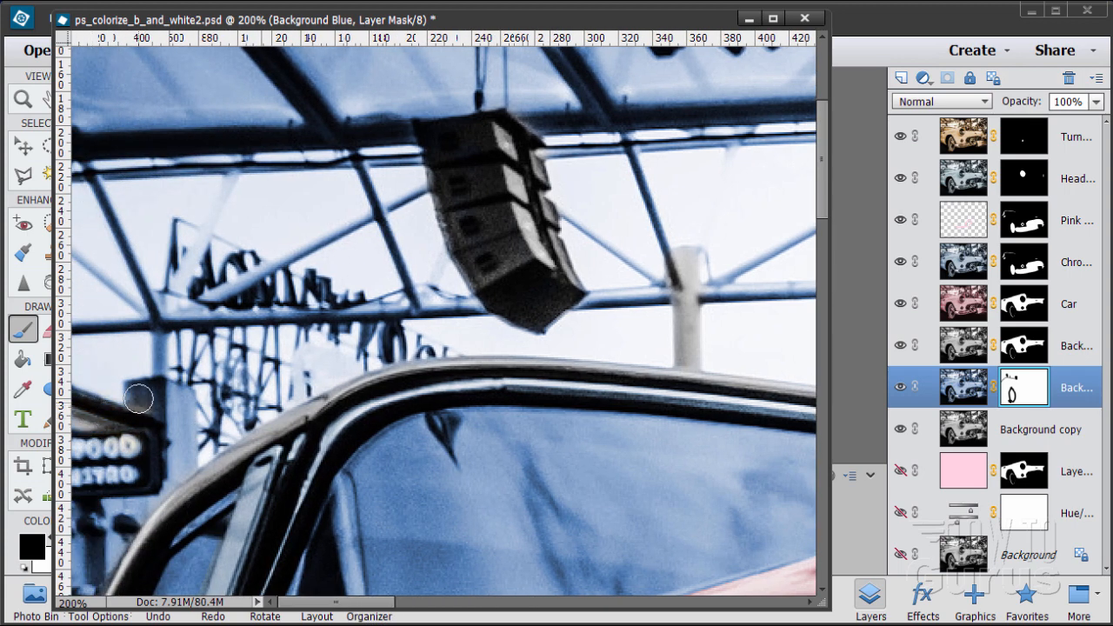
{"action": "left_click_drag", "start_coordinate": [178, 393], "coordinate": [182, 430]}
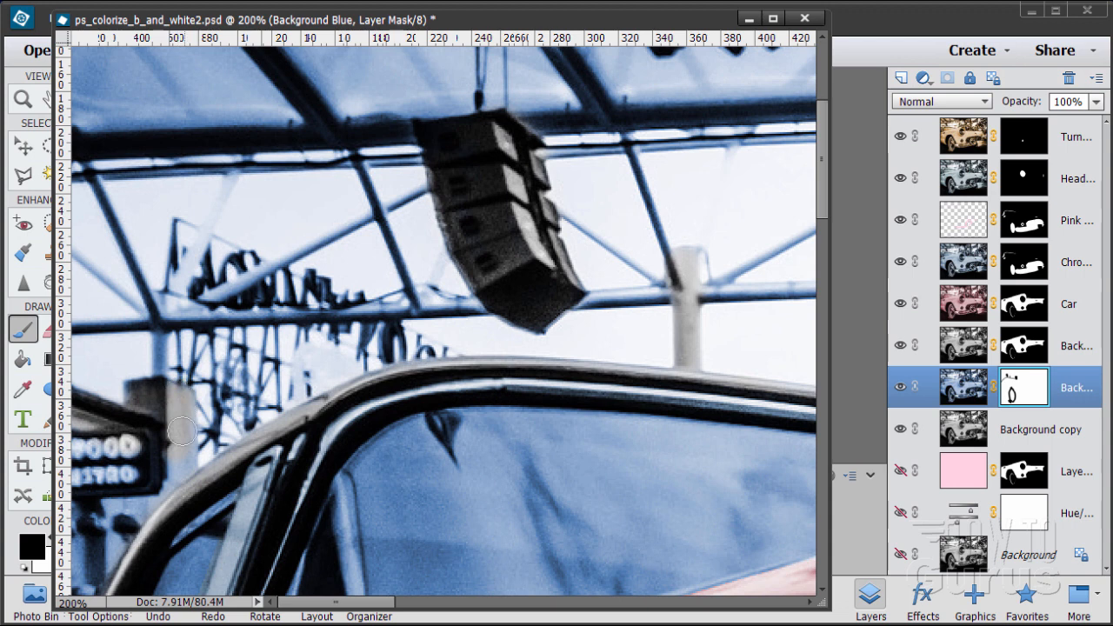
{"action": "mouse_move", "coordinate": [182, 471]}
{"action": "left_mouse_down"}
{"action": "mouse_move", "coordinate": [122, 533]}
{"action": "mouse_move", "coordinate": [106, 524]}
{"action": "mouse_move", "coordinate": [71, 444]}
{"action": "mouse_move", "coordinate": [94, 546]}
{"action": "mouse_move", "coordinate": [75, 578]}
{"action": "mouse_move", "coordinate": [102, 543]}
{"action": "mouse_move", "coordinate": [101, 444]}
{"action": "mouse_move", "coordinate": [101, 492]}
{"action": "left_mouse_up"}
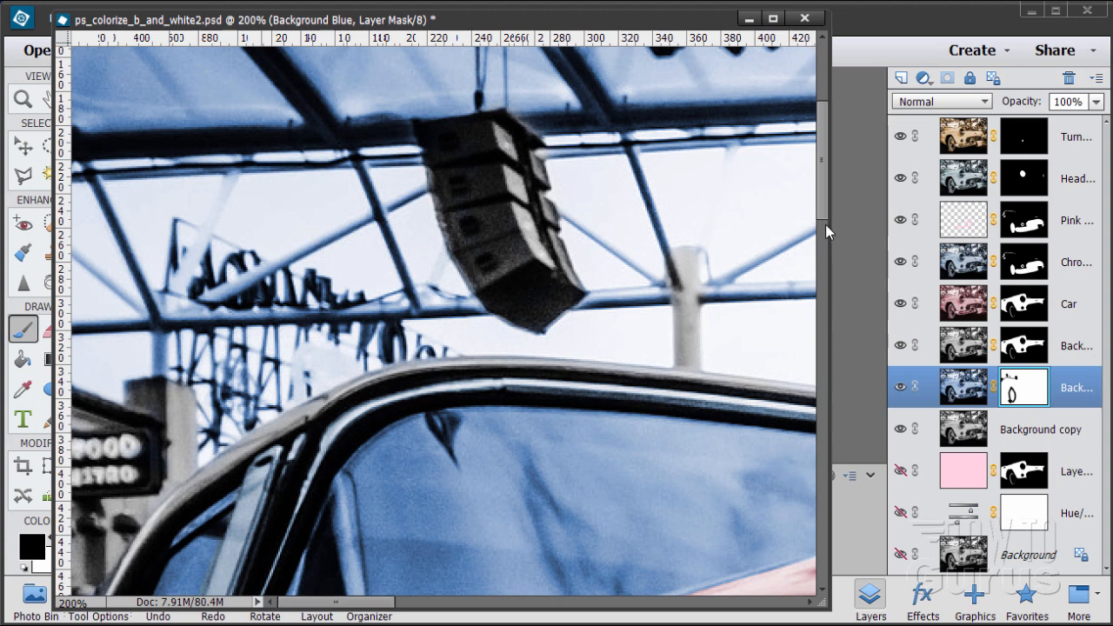
Lower the brush opacity to 38% and paint black on the mask to partly remove the blue from the car's side windows.
{"action": "left_click_drag", "start_coordinate": [827, 205], "coordinate": [834, 260]}
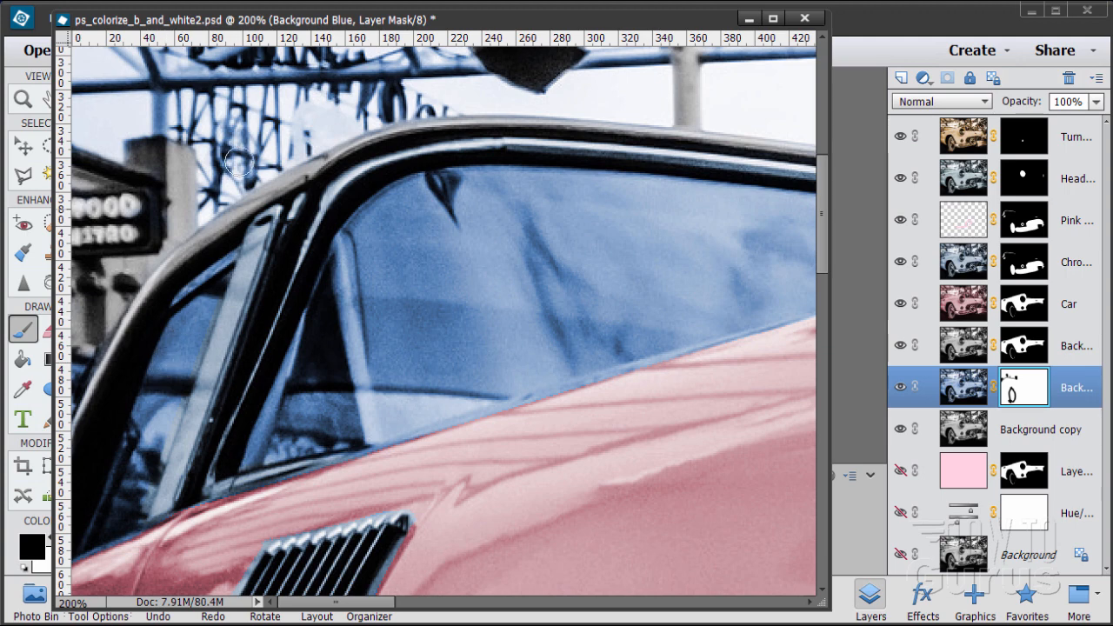
{"action": "left_click_drag", "start_coordinate": [237, 28], "coordinate": [716, 33]}
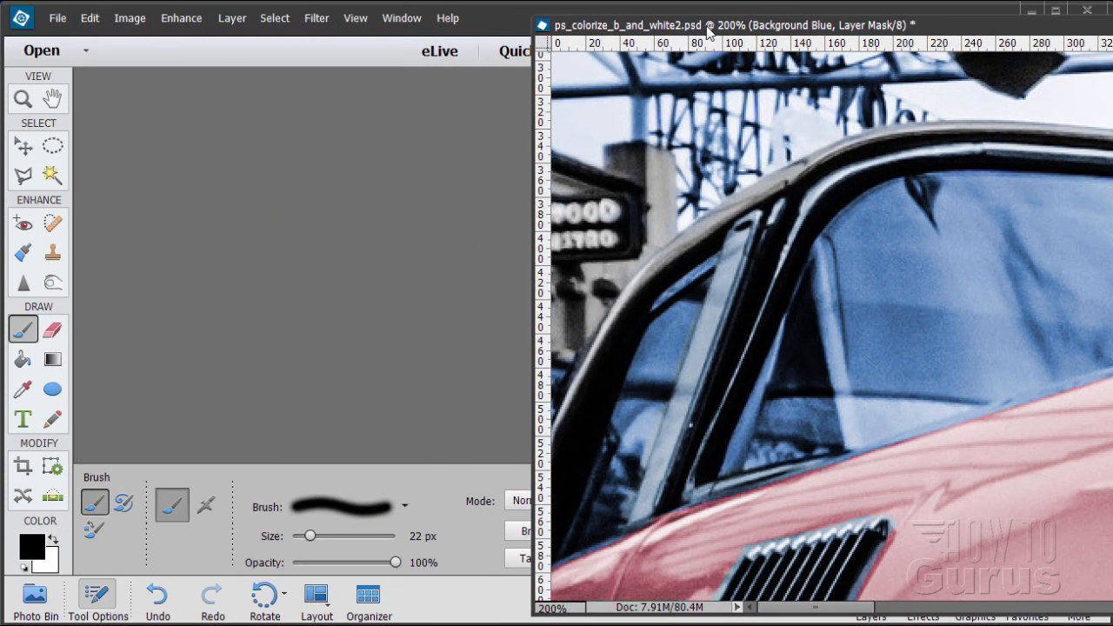
{"action": "left_click", "coordinate": [337, 564]}
{"action": "left_click_drag", "start_coordinate": [338, 563], "coordinate": [332, 569]}
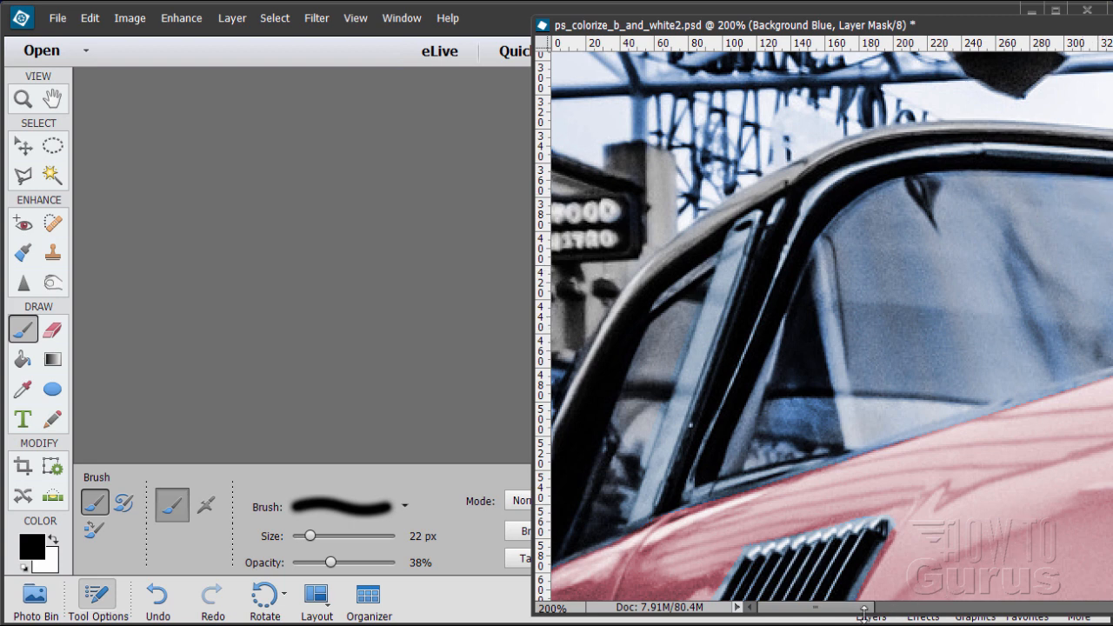
{"action": "left_click_drag", "start_coordinate": [866, 607], "coordinate": [933, 606]}
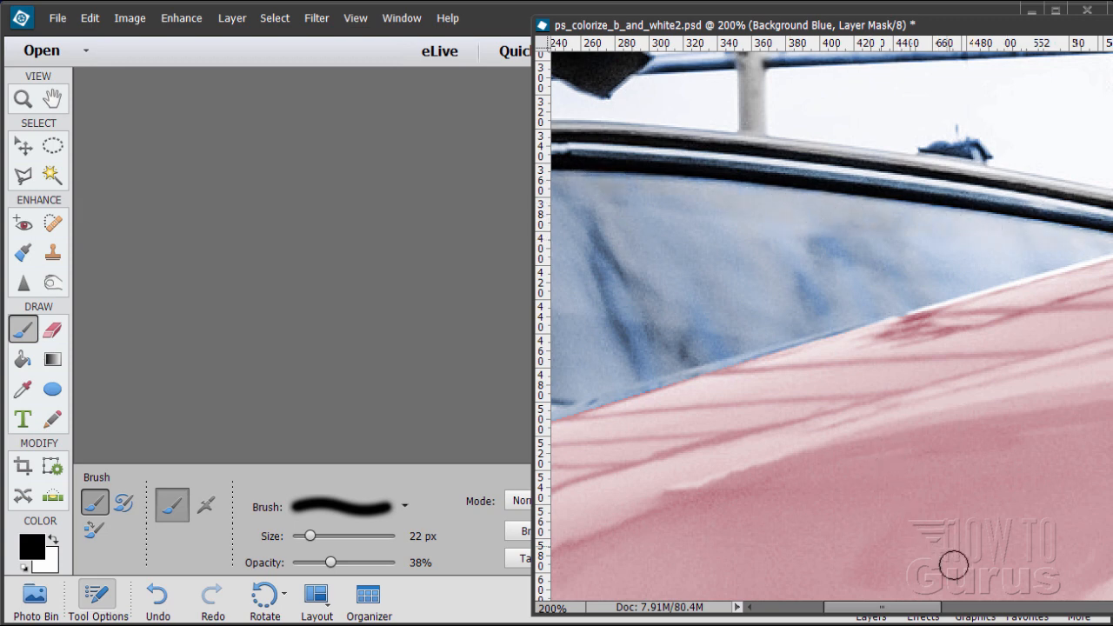
{"action": "left_click_drag", "start_coordinate": [922, 607], "coordinate": [889, 606]}
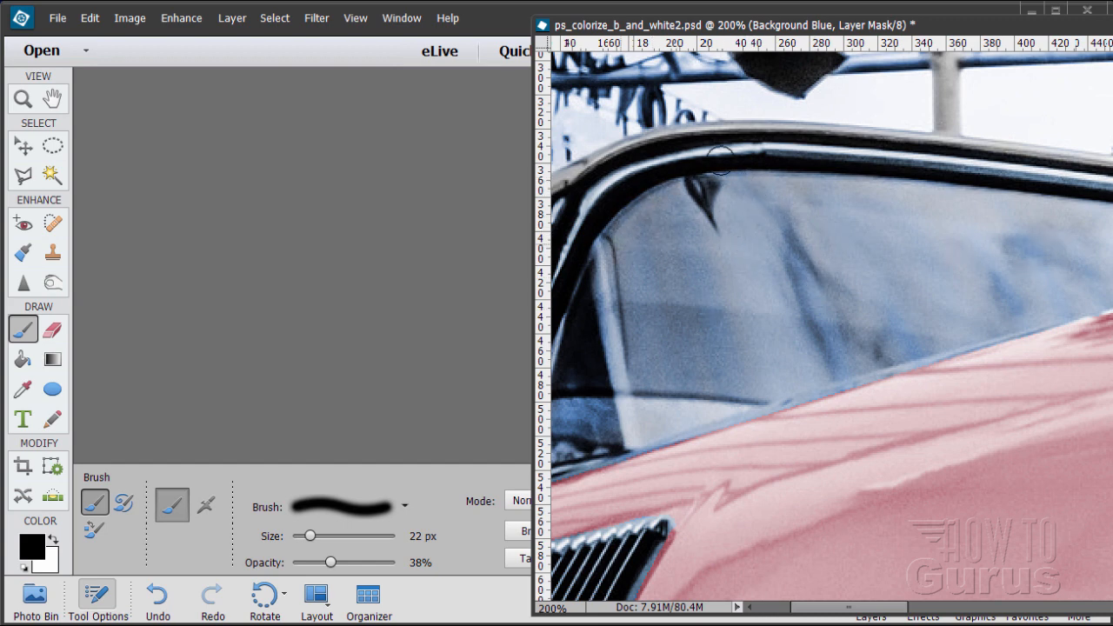
Restore the brush opacity to 100% and mask the blue off the car interior seen through the lower corner of the side window.
{"action": "left_click_drag", "start_coordinate": [331, 563], "coordinate": [409, 570]}
{"action": "left_click_drag", "start_coordinate": [815, 34], "coordinate": [467, 26]}
{"action": "left_click_drag", "start_coordinate": [548, 607], "coordinate": [514, 607]}
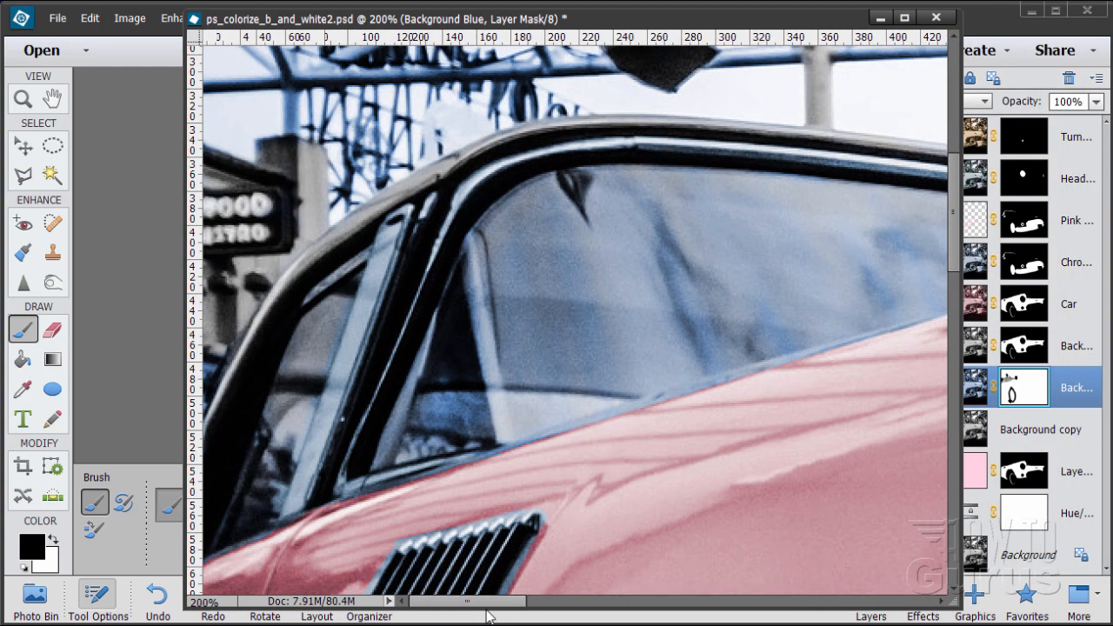
{"action": "mouse_move", "coordinate": [435, 430]}
{"action": "left_mouse_down"}
{"action": "mouse_move", "coordinate": [459, 403]}
{"action": "mouse_move", "coordinate": [467, 426]}
{"action": "mouse_move", "coordinate": [427, 420]}
{"action": "left_mouse_up"}
{"action": "mouse_move", "coordinate": [466, 381]}
{"action": "left_mouse_down"}
{"action": "mouse_move", "coordinate": [430, 445]}
{"action": "mouse_move", "coordinate": [406, 448]}
{"action": "mouse_move", "coordinate": [462, 438]}
{"action": "left_mouse_up"}
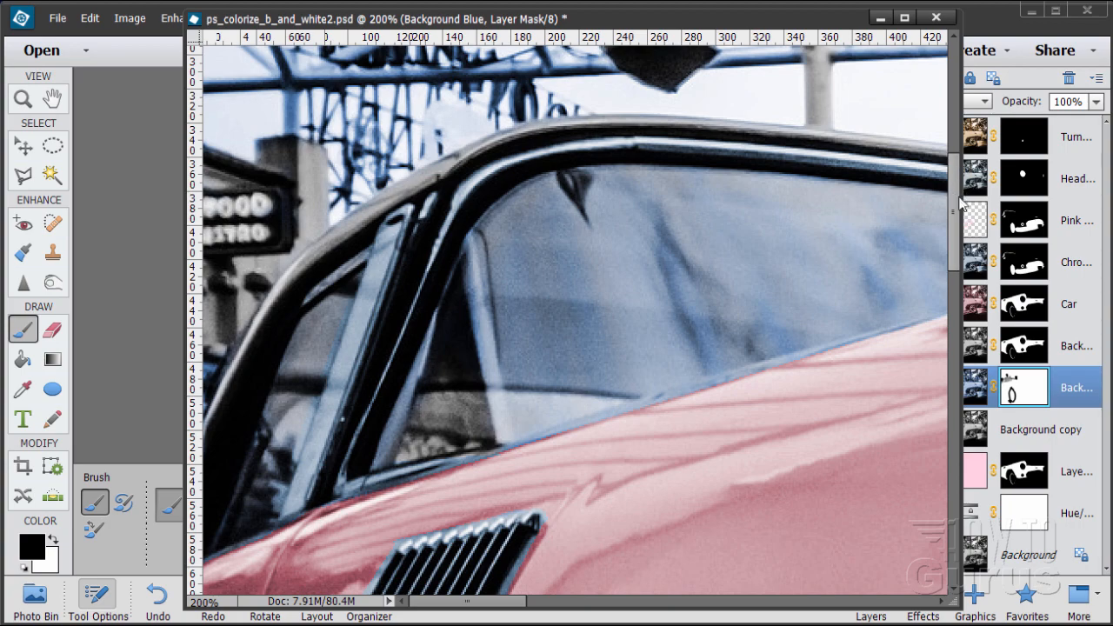
Paint black on the Background Blue mask over the diagonal and horizontal roof beams behind the stage lights.
{"action": "left_click_drag", "start_coordinate": [960, 201], "coordinate": [960, 96]}
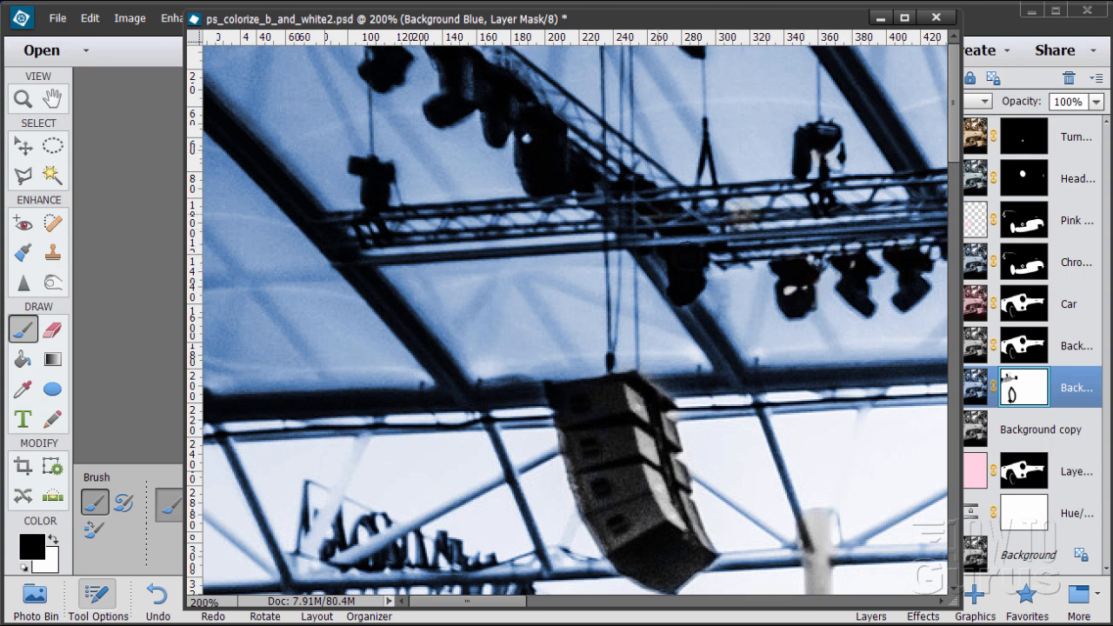
{"action": "mouse_move", "coordinate": [688, 258]}
{"action": "left_mouse_down"}
{"action": "mouse_move", "coordinate": [643, 193]}
{"action": "mouse_move", "coordinate": [558, 156]}
{"action": "mouse_move", "coordinate": [550, 193]}
{"action": "mouse_move", "coordinate": [471, 87]}
{"action": "mouse_move", "coordinate": [451, 111]}
{"action": "left_mouse_up"}
{"action": "mouse_move", "coordinate": [326, 220]}
{"action": "left_mouse_down"}
{"action": "mouse_move", "coordinate": [466, 395]}
{"action": "mouse_move", "coordinate": [626, 410]}
{"action": "mouse_move", "coordinate": [708, 380]}
{"action": "mouse_move", "coordinate": [690, 309]}
{"action": "mouse_move", "coordinate": [639, 243]}
{"action": "mouse_move", "coordinate": [741, 378]}
{"action": "mouse_move", "coordinate": [659, 389]}
{"action": "mouse_move", "coordinate": [914, 373]}
{"action": "left_mouse_up"}
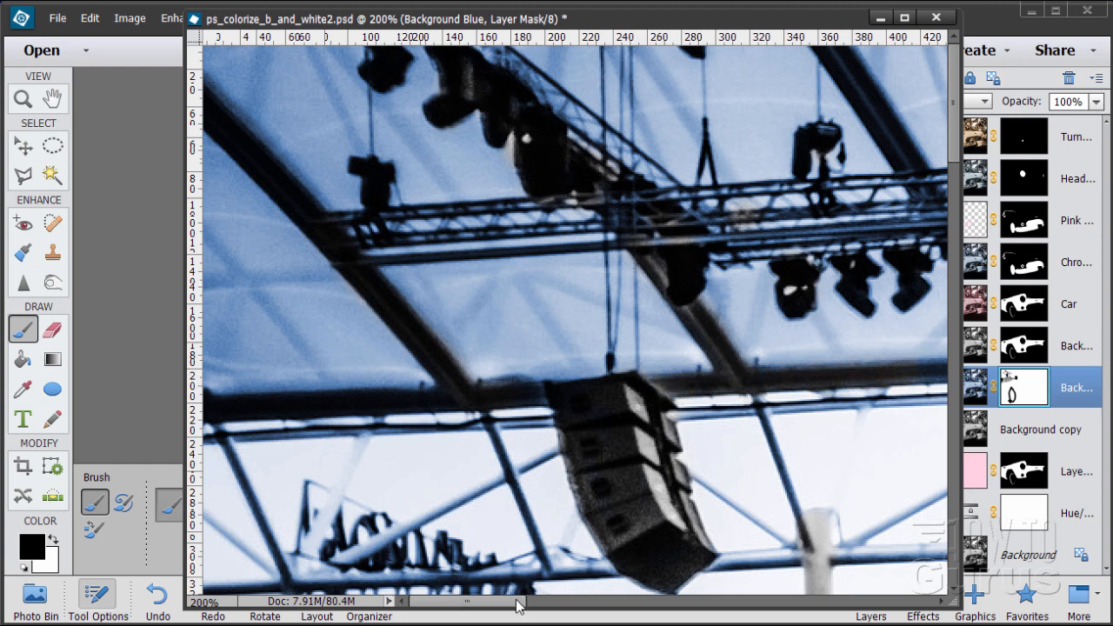
{"action": "left_click_drag", "start_coordinate": [522, 603], "coordinate": [623, 603]}
{"action": "mouse_move", "coordinate": [332, 369]}
{"action": "left_mouse_down"}
{"action": "mouse_move", "coordinate": [296, 371]}
{"action": "mouse_move", "coordinate": [874, 347]}
{"action": "mouse_move", "coordinate": [831, 350]}
{"action": "mouse_move", "coordinate": [785, 210]}
{"action": "left_mouse_up"}
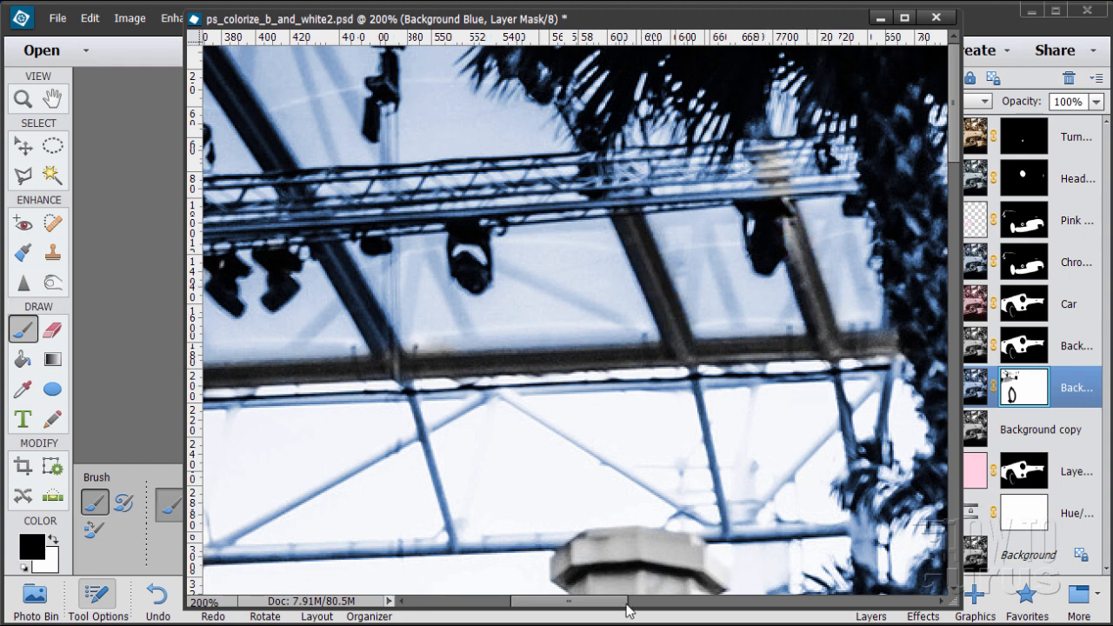
Mask the blue off the parked car and the painted road line behind the front bumper at 66.7% zoom.
{"action": "left_click_drag", "start_coordinate": [629, 611], "coordinate": [666, 611]}
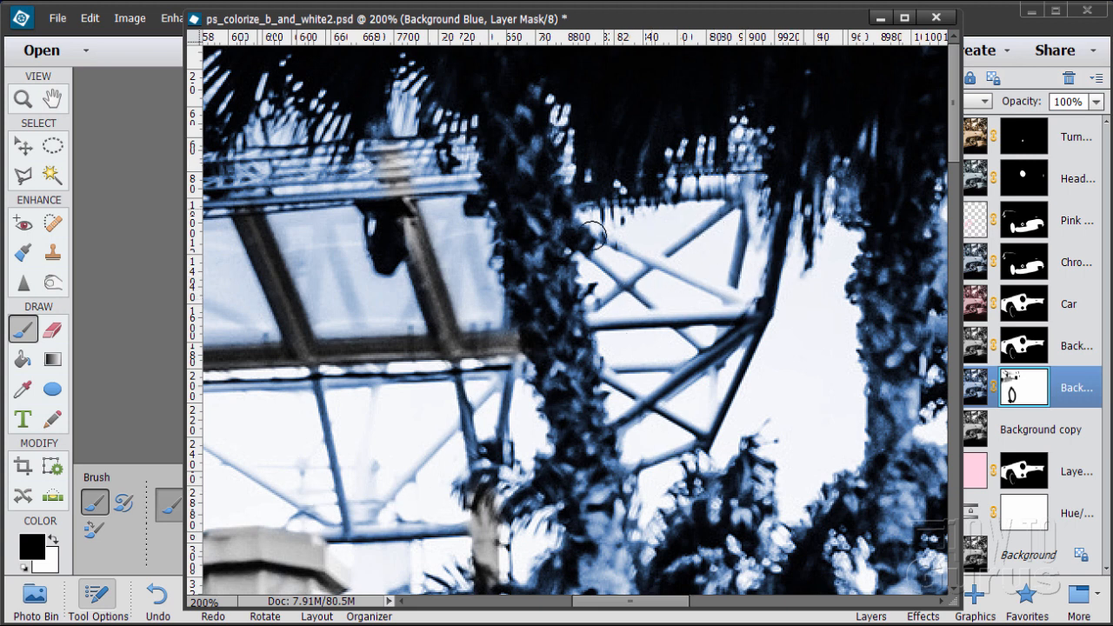
{"action": "left_click", "coordinate": [23, 99]}
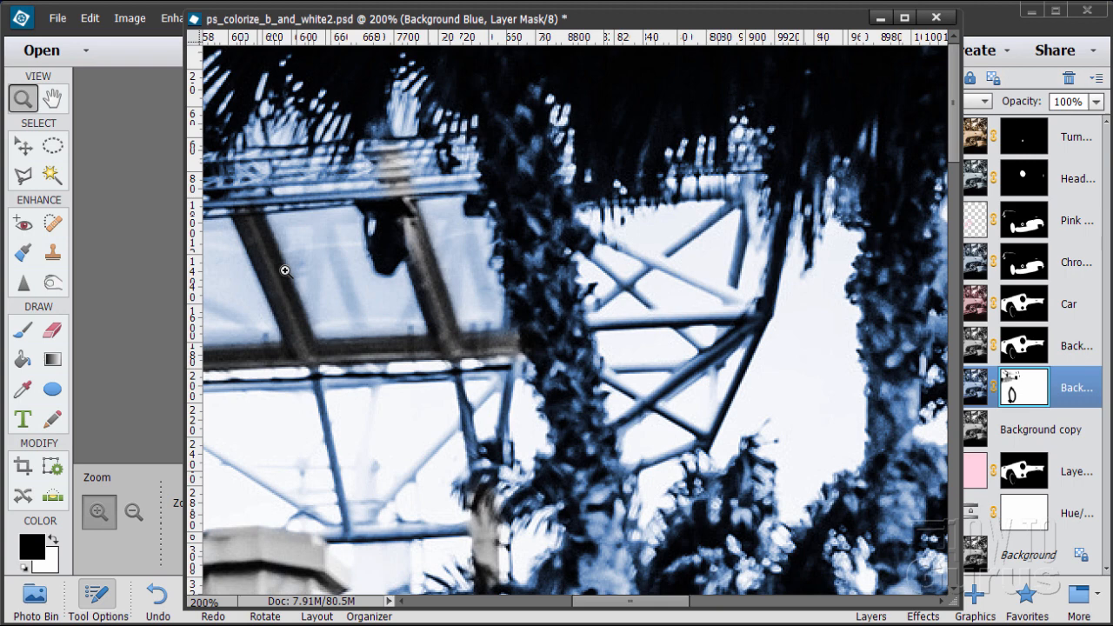
{"action": "left_click", "coordinate": [600, 357], "text": "alt"}
{"action": "left_click", "coordinate": [598, 364], "text": "alt"}
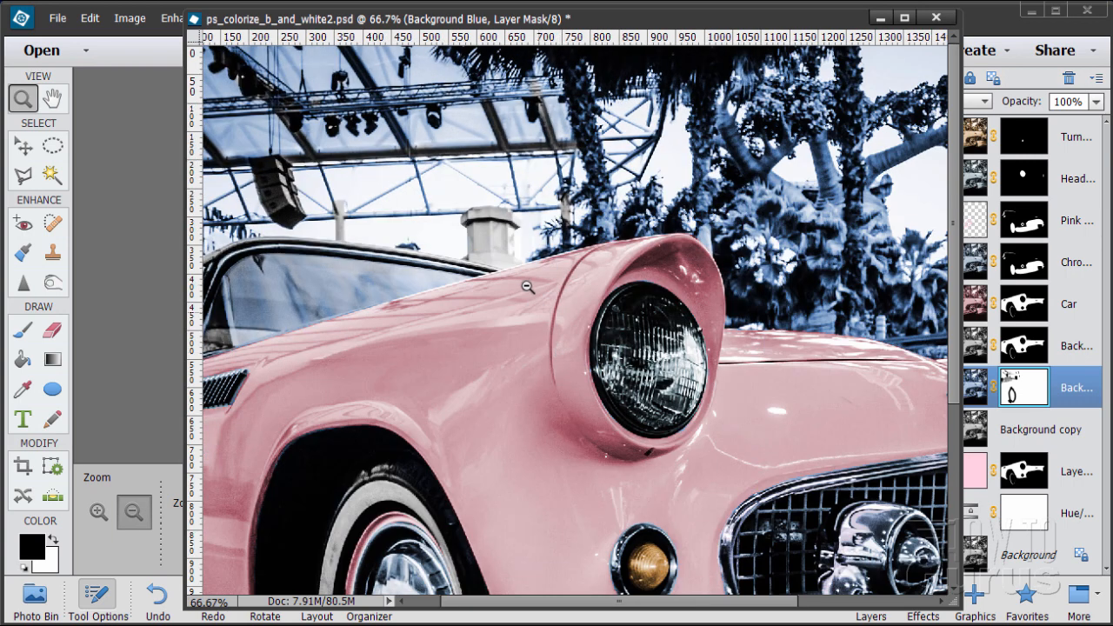
{"action": "left_click", "coordinate": [527, 287], "text": "alt"}
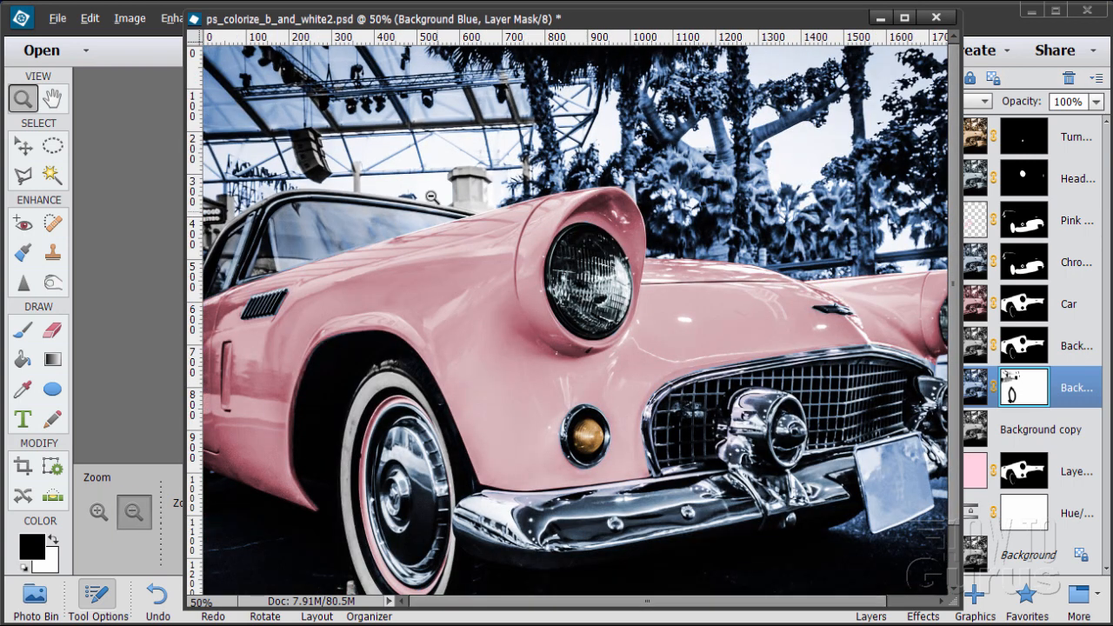
{"action": "left_click", "coordinate": [548, 126], "text": "alt"}
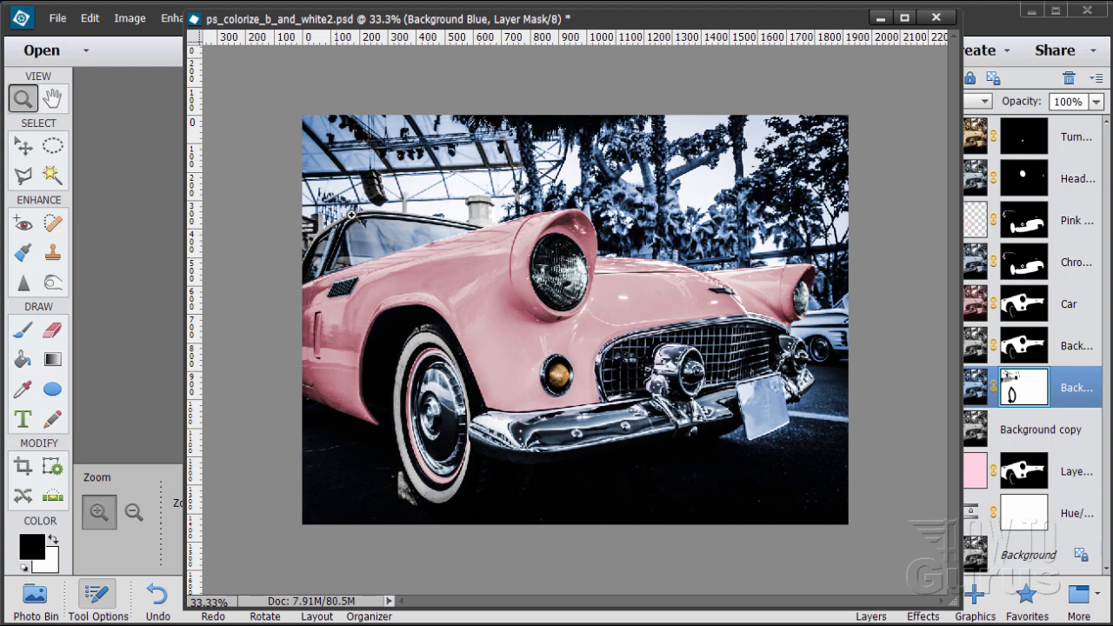
{"action": "left_click_drag", "start_coordinate": [617, 25], "coordinate": [497, 25]}
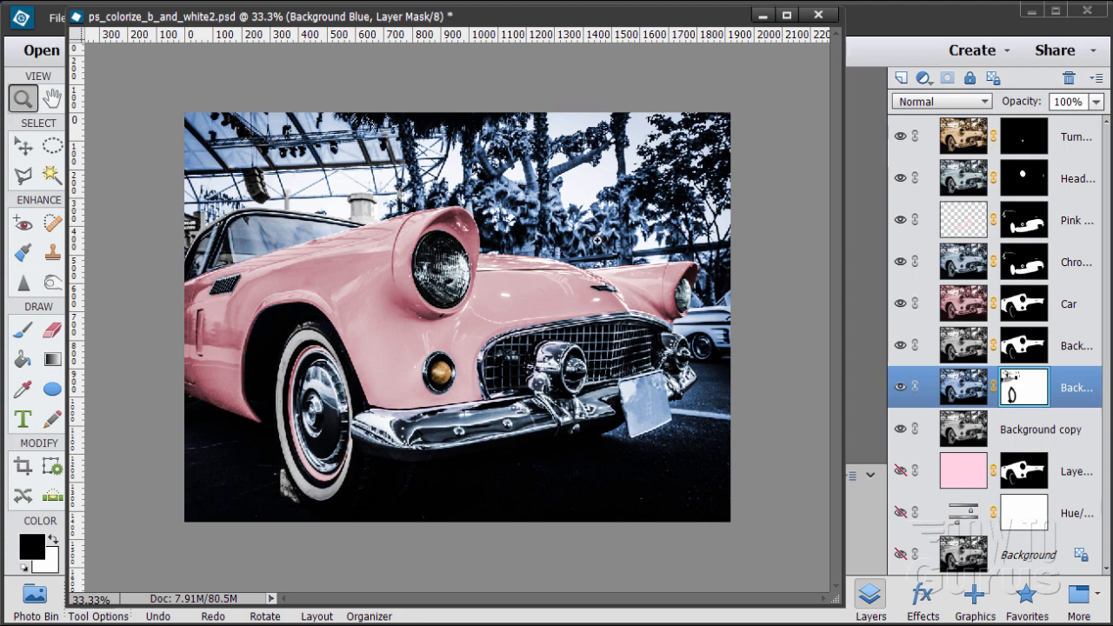
{"action": "left_click", "coordinate": [729, 335]}
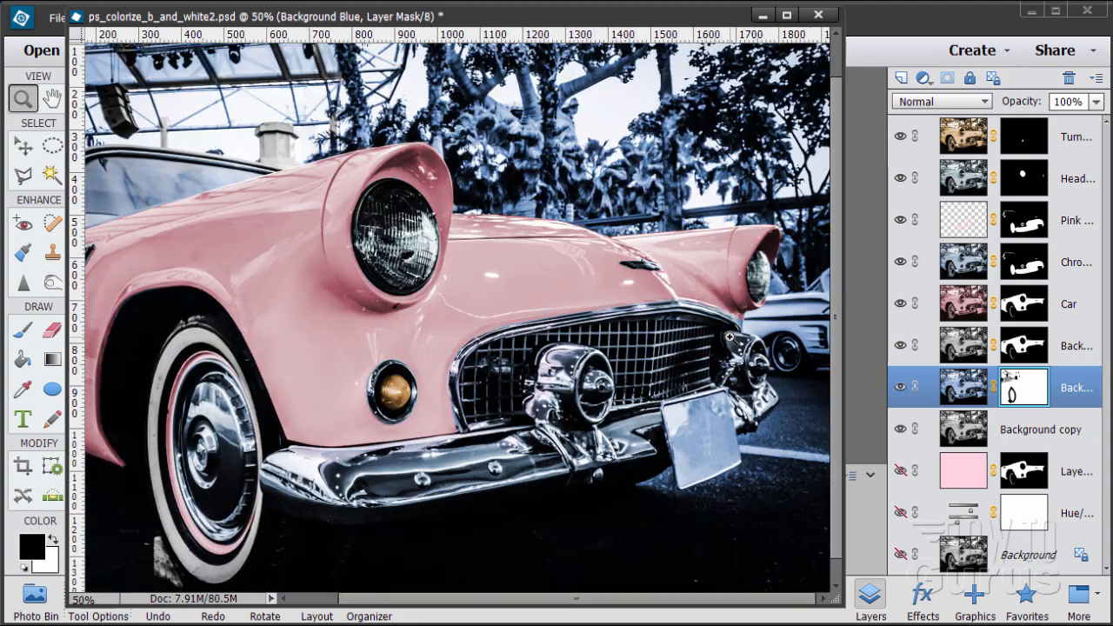
{"action": "left_click", "coordinate": [794, 343]}
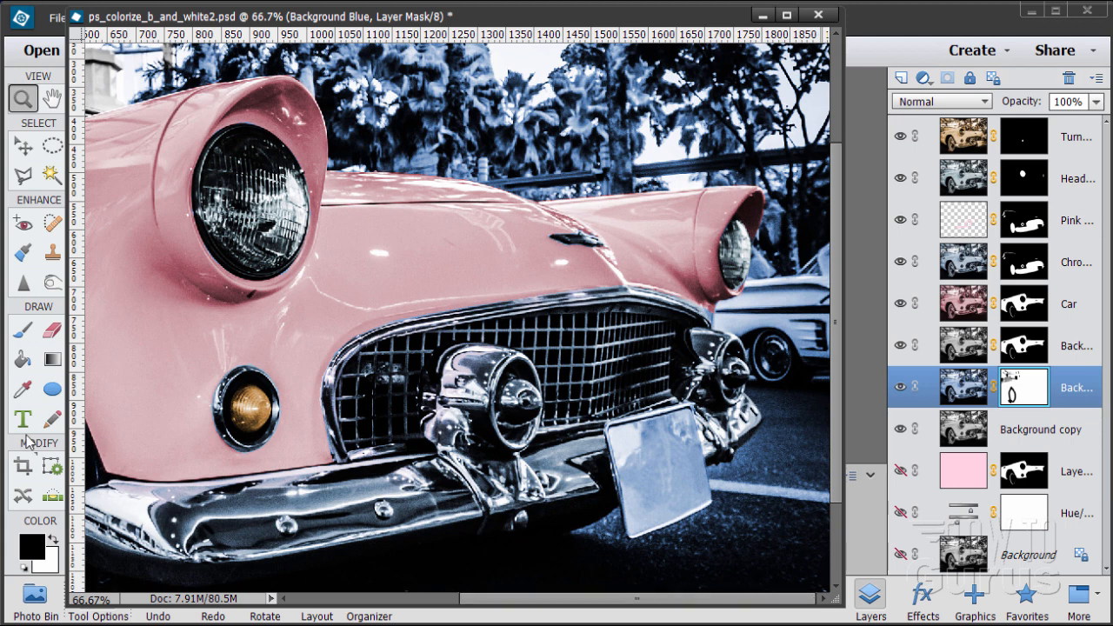
{"action": "left_click", "coordinate": [22, 331]}
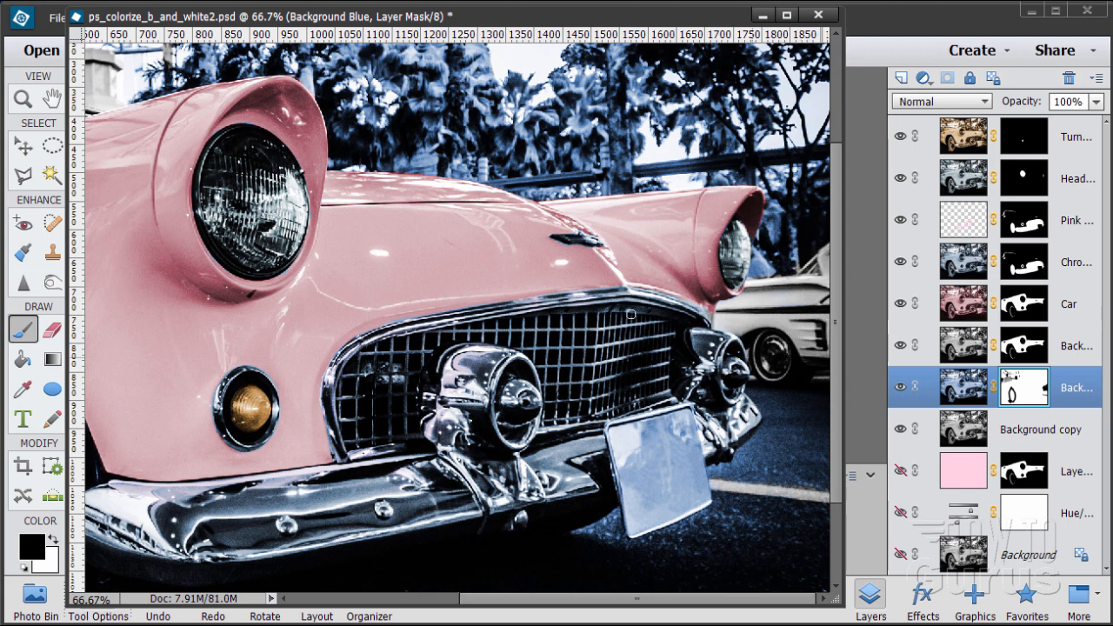
Enlarge the brush and add a new layer directly above the Background Blue layer.
{"action": "scroll", "coordinate": [513, 294], "scroll_direction": "up", "scroll_amount": 4}
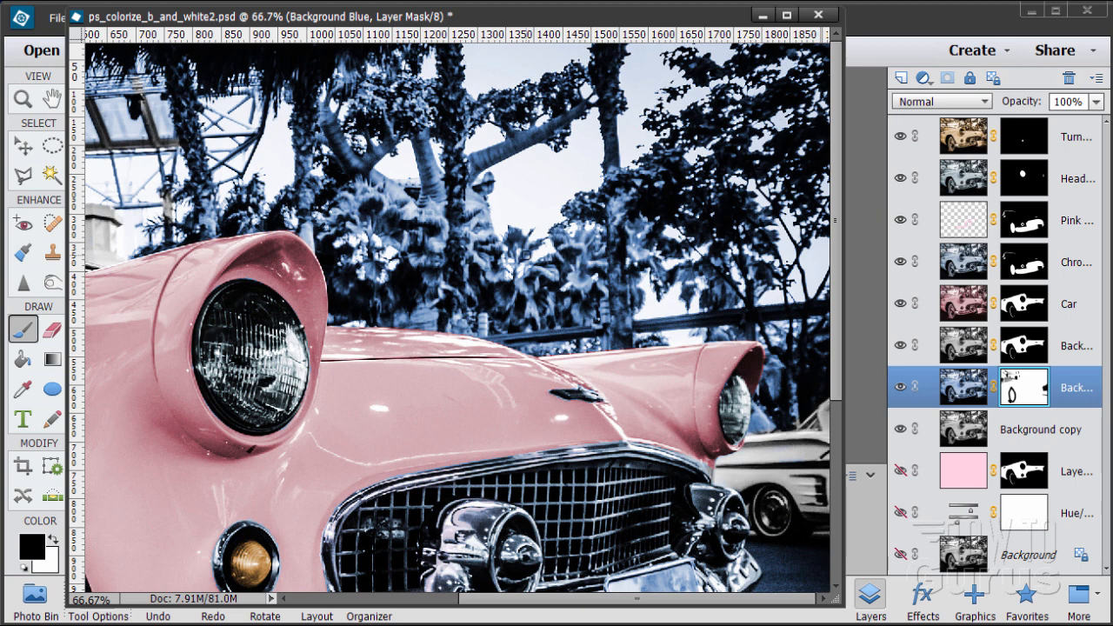
{"action": "left_click_drag", "start_coordinate": [490, 21], "coordinate": [889, 17]}
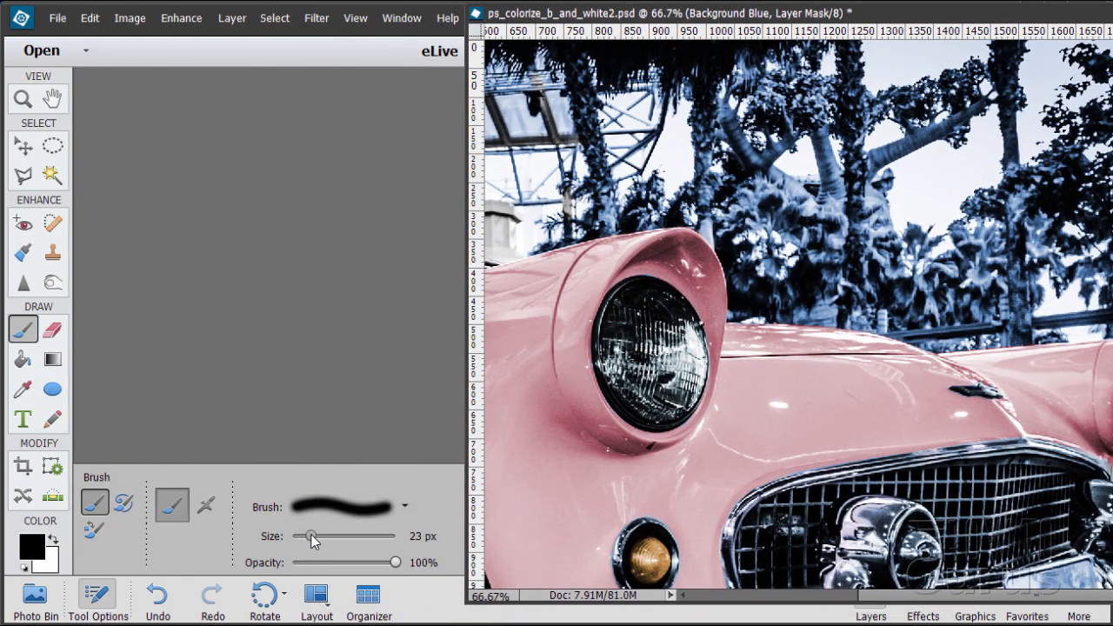
{"action": "left_click_drag", "start_coordinate": [326, 536], "coordinate": [344, 535]}
{"action": "left_click_drag", "start_coordinate": [963, 14], "coordinate": [535, 37]}
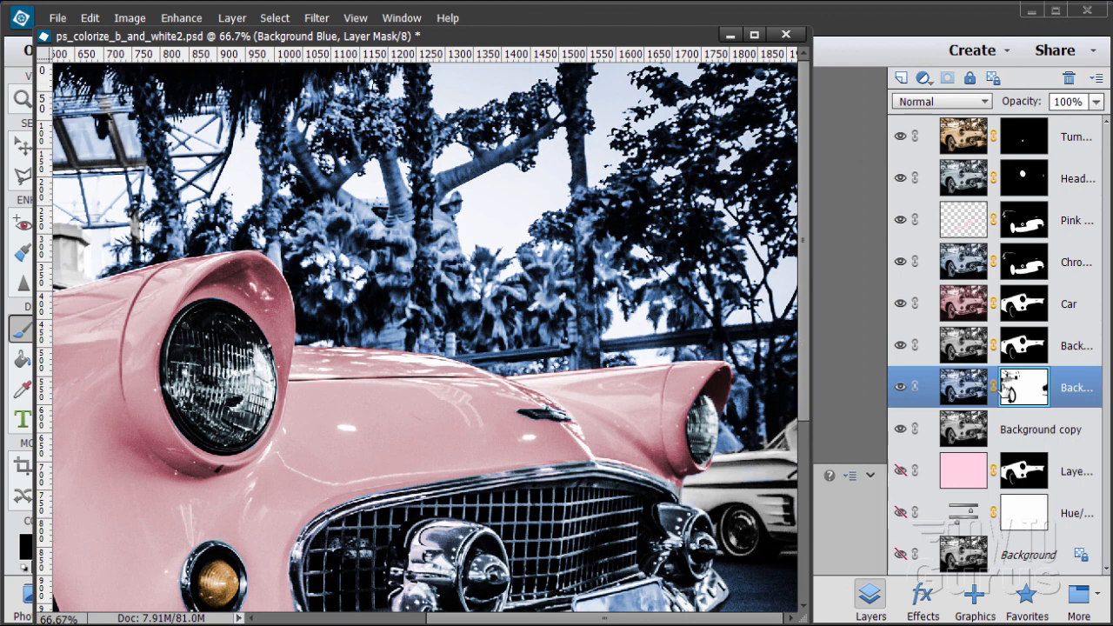
{"action": "left_click", "coordinate": [901, 80]}
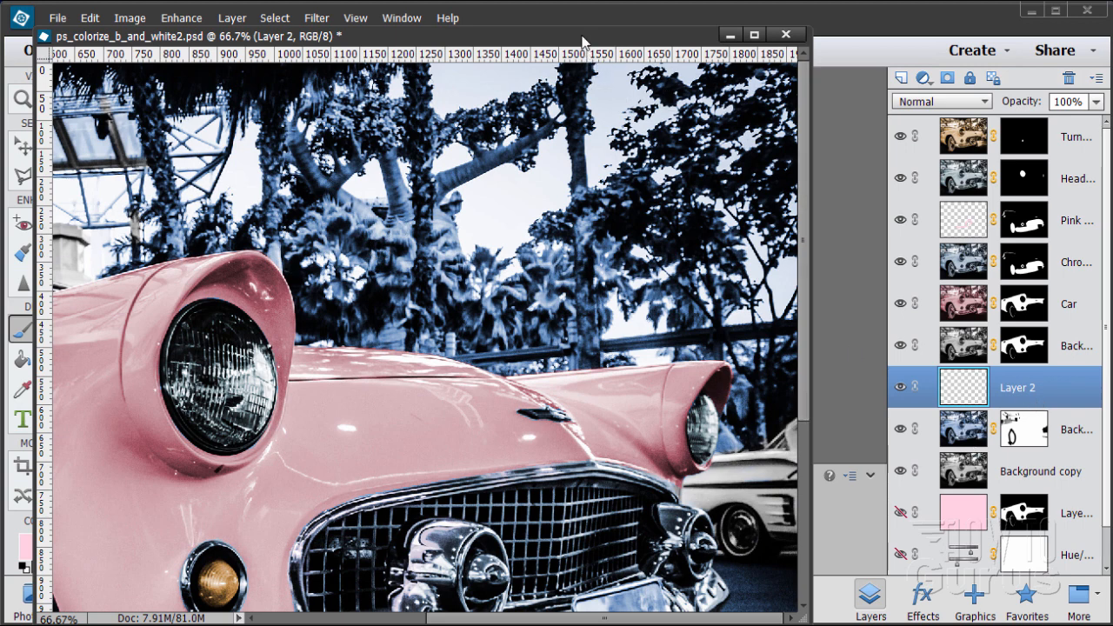
Set the foreground color to a medium green with a hue of 97° for the Brush tool.
{"action": "left_click_drag", "start_coordinate": [583, 41], "coordinate": [661, 24]}
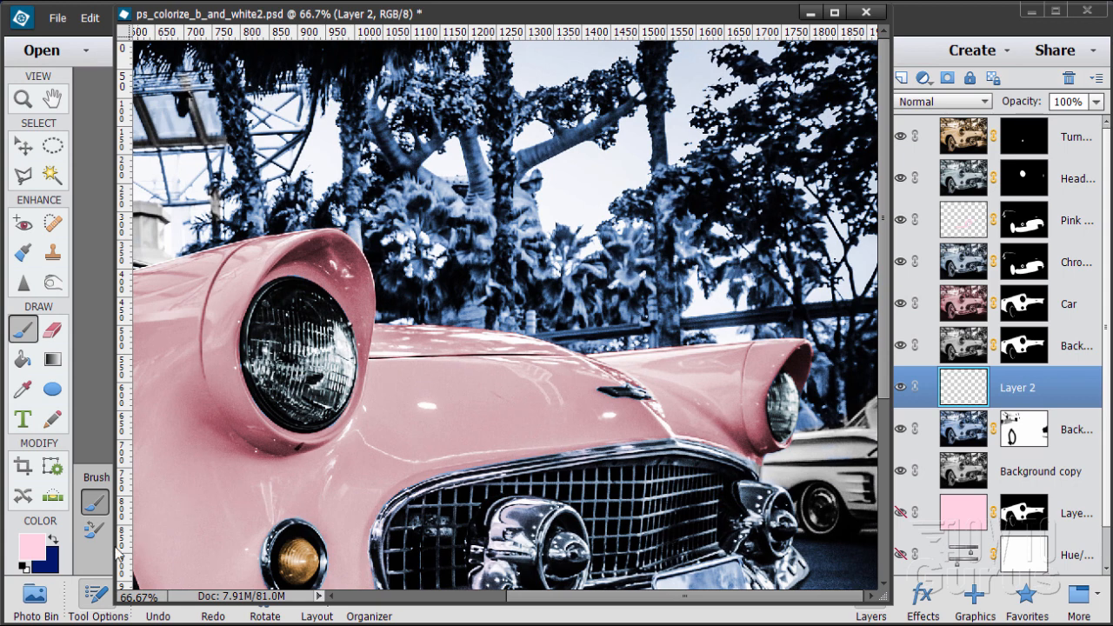
{"action": "left_click", "coordinate": [39, 551]}
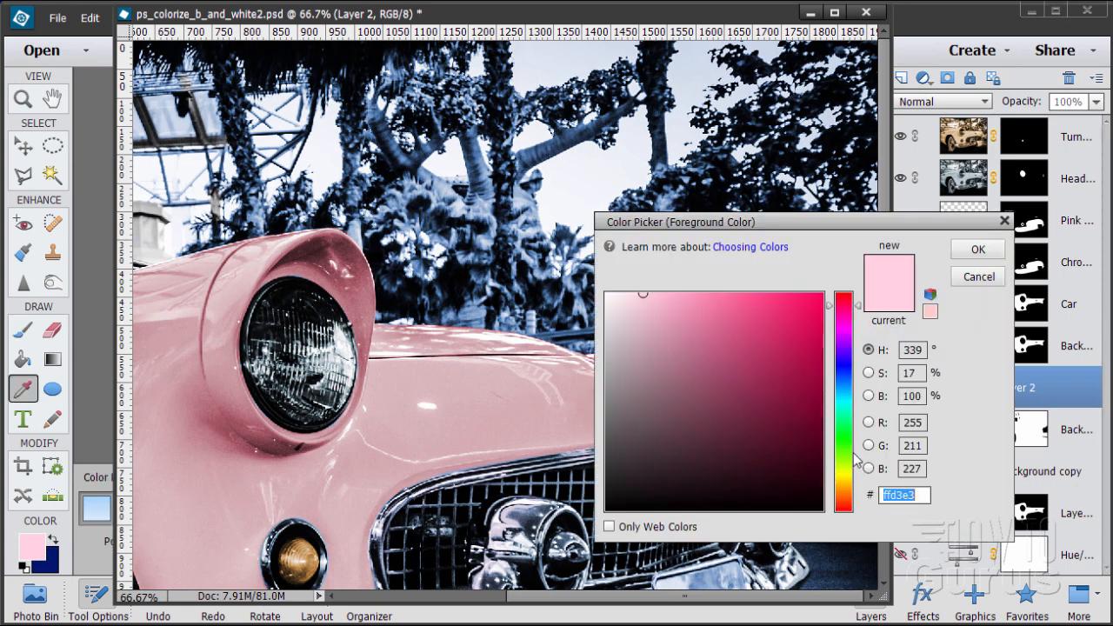
{"action": "left_click", "coordinate": [843, 452]}
{"action": "left_click_drag", "start_coordinate": [787, 327], "coordinate": [820, 349]}
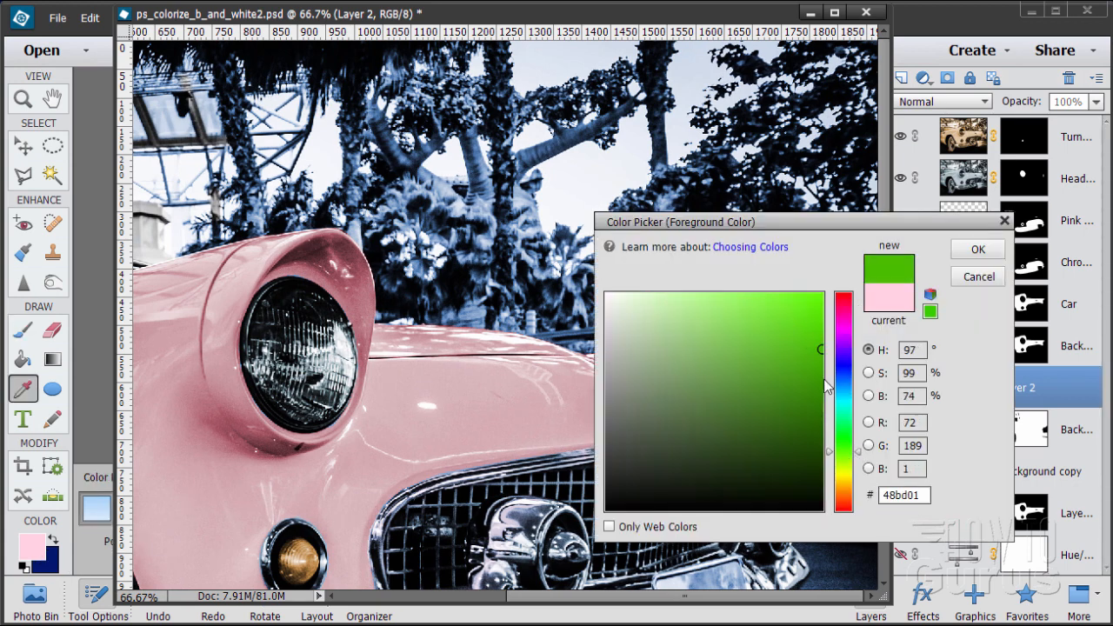
{"action": "mouse_move", "coordinate": [824, 387]}
{"action": "left_mouse_down"}
{"action": "mouse_move", "coordinate": [823, 411]}
{"action": "mouse_move", "coordinate": [821, 373]}
{"action": "left_mouse_up"}
{"action": "left_click", "coordinate": [978, 250]}
{"action": "key", "text": "b"}
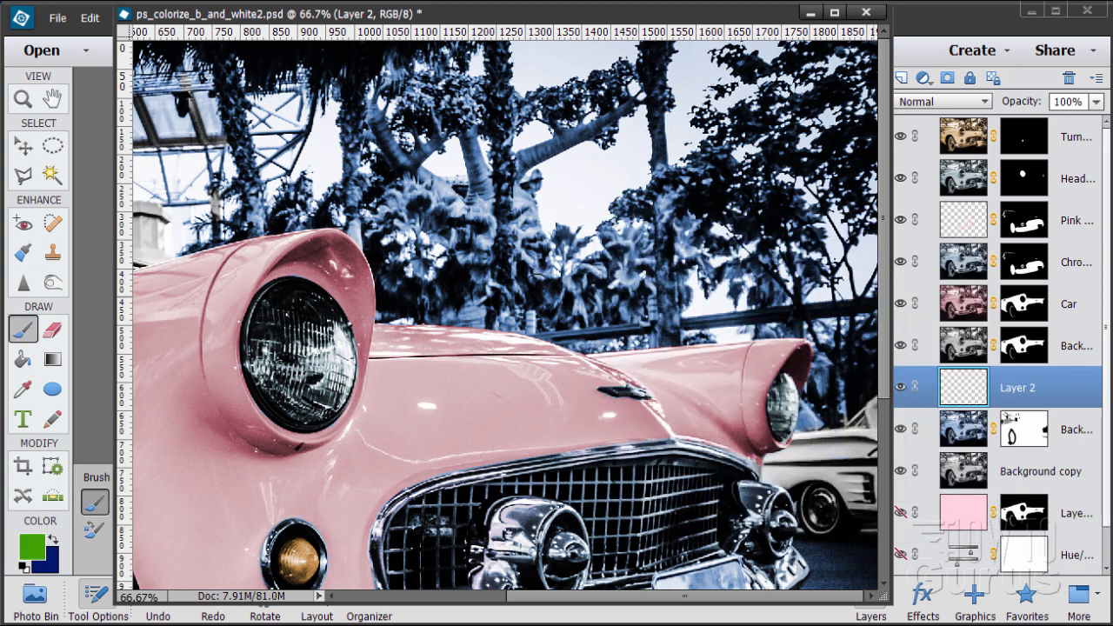
Paint scattered green dabs on the new layer over the palm and tree foliage behind the car.
{"action": "mouse_move", "coordinate": [496, 224]}
{"action": "left_mouse_down"}
{"action": "mouse_move", "coordinate": [412, 227]}
{"action": "mouse_move", "coordinate": [390, 200]}
{"action": "mouse_move", "coordinate": [411, 179]}
{"action": "left_mouse_up"}
{"action": "mouse_move", "coordinate": [352, 143]}
{"action": "left_mouse_down"}
{"action": "mouse_move", "coordinate": [354, 110]}
{"action": "mouse_move", "coordinate": [368, 100]}
{"action": "mouse_move", "coordinate": [413, 115]}
{"action": "mouse_move", "coordinate": [436, 97]}
{"action": "mouse_move", "coordinate": [460, 102]}
{"action": "mouse_move", "coordinate": [490, 227]}
{"action": "mouse_move", "coordinate": [465, 283]}
{"action": "mouse_move", "coordinate": [588, 288]}
{"action": "mouse_move", "coordinate": [653, 258]}
{"action": "mouse_move", "coordinate": [641, 283]}
{"action": "mouse_move", "coordinate": [735, 201]}
{"action": "mouse_move", "coordinate": [774, 218]}
{"action": "mouse_move", "coordinate": [770, 147]}
{"action": "mouse_move", "coordinate": [755, 128]}
{"action": "mouse_move", "coordinate": [705, 145]}
{"action": "mouse_move", "coordinate": [653, 310]}
{"action": "mouse_move", "coordinate": [585, 311]}
{"action": "mouse_move", "coordinate": [503, 288]}
{"action": "mouse_move", "coordinate": [490, 314]}
{"action": "mouse_move", "coordinate": [425, 281]}
{"action": "mouse_move", "coordinate": [347, 179]}
{"action": "mouse_move", "coordinate": [279, 216]}
{"action": "mouse_move", "coordinate": [215, 188]}
{"action": "mouse_move", "coordinate": [254, 59]}
{"action": "mouse_move", "coordinate": [334, 72]}
{"action": "mouse_move", "coordinate": [435, 58]}
{"action": "mouse_move", "coordinate": [500, 127]}
{"action": "mouse_move", "coordinate": [530, 108]}
{"action": "mouse_move", "coordinate": [613, 96]}
{"action": "left_mouse_up"}
{"action": "mouse_move", "coordinate": [800, 100]}
{"action": "left_mouse_down"}
{"action": "mouse_move", "coordinate": [835, 91]}
{"action": "mouse_move", "coordinate": [848, 187]}
{"action": "left_mouse_up"}
{"action": "mouse_move", "coordinate": [844, 329]}
{"action": "left_mouse_down"}
{"action": "mouse_move", "coordinate": [848, 360]}
{"action": "mouse_move", "coordinate": [833, 382]}
{"action": "mouse_move", "coordinate": [852, 383]}
{"action": "left_mouse_up"}
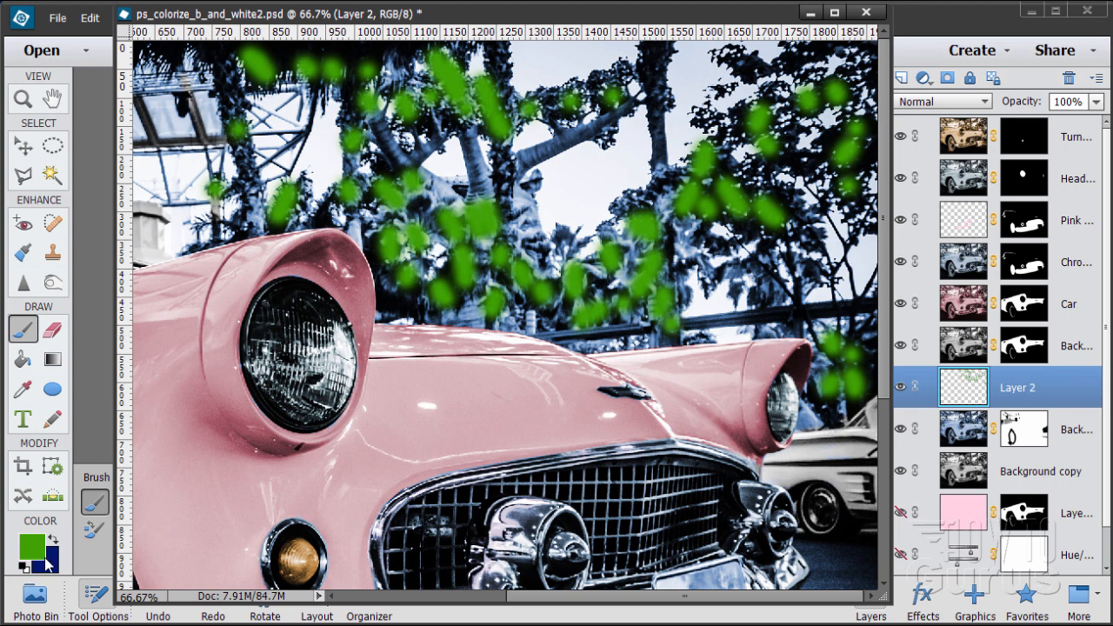
Set the foreground color to dark green 2d680a and paint it between the lighter dabs across the foliage.
{"action": "left_click", "coordinate": [43, 556]}
{"action": "left_click", "coordinate": [802, 422]}
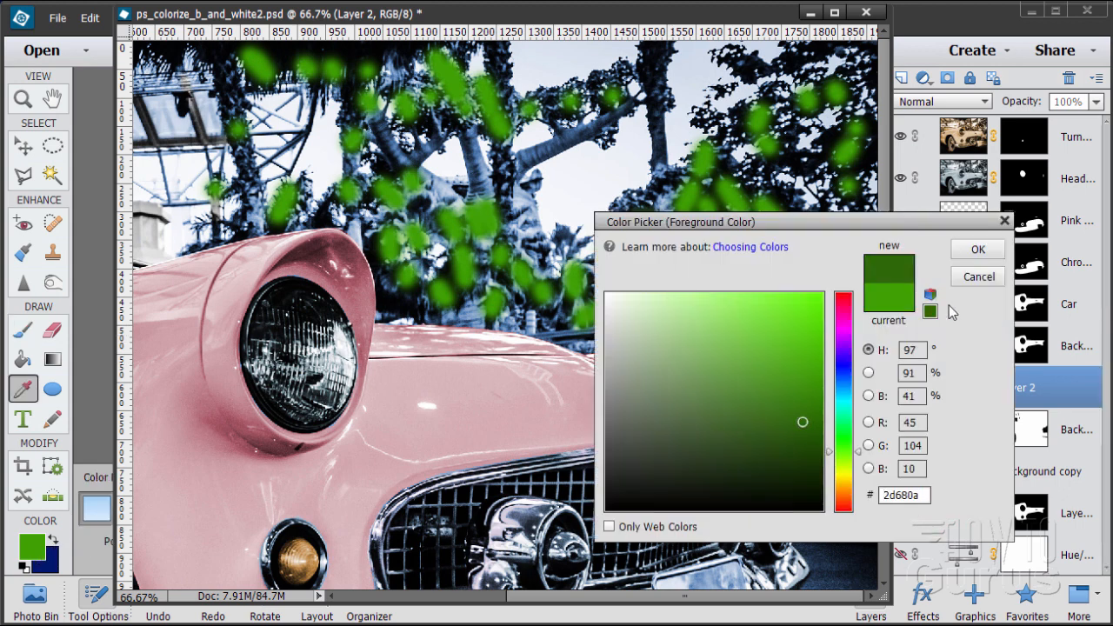
{"action": "left_click", "coordinate": [978, 250]}
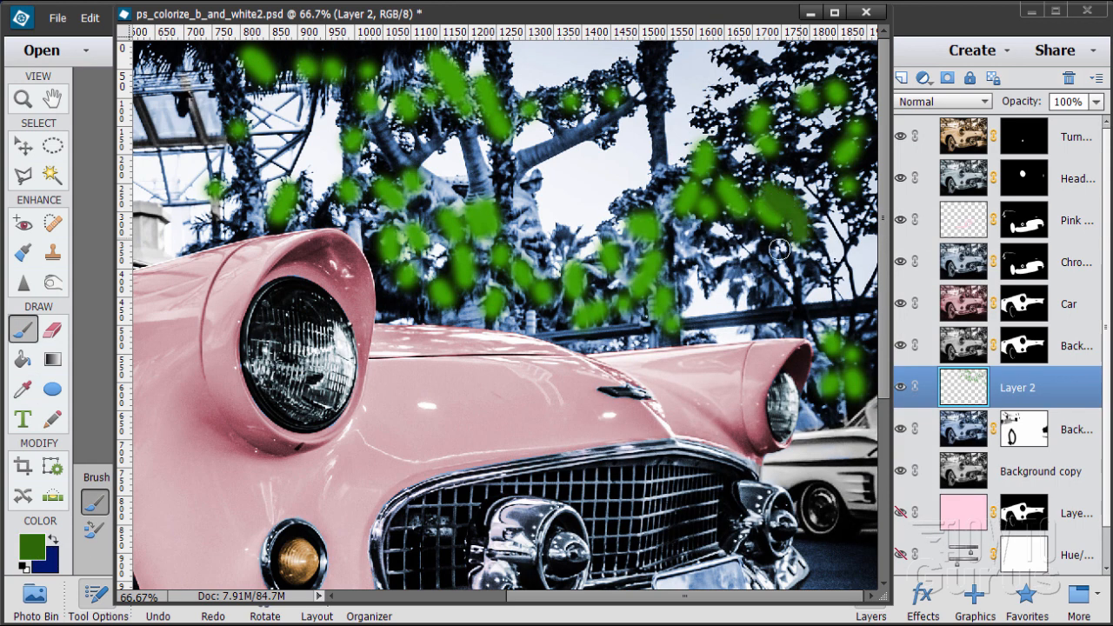
{"action": "mouse_move", "coordinate": [779, 250]}
{"action": "left_mouse_down"}
{"action": "mouse_move", "coordinate": [731, 279]}
{"action": "mouse_move", "coordinate": [780, 287]}
{"action": "mouse_move", "coordinate": [799, 269]}
{"action": "mouse_move", "coordinate": [763, 286]}
{"action": "mouse_move", "coordinate": [832, 333]}
{"action": "mouse_move", "coordinate": [864, 332]}
{"action": "mouse_move", "coordinate": [840, 360]}
{"action": "mouse_move", "coordinate": [861, 372]}
{"action": "mouse_move", "coordinate": [840, 415]}
{"action": "left_mouse_up"}
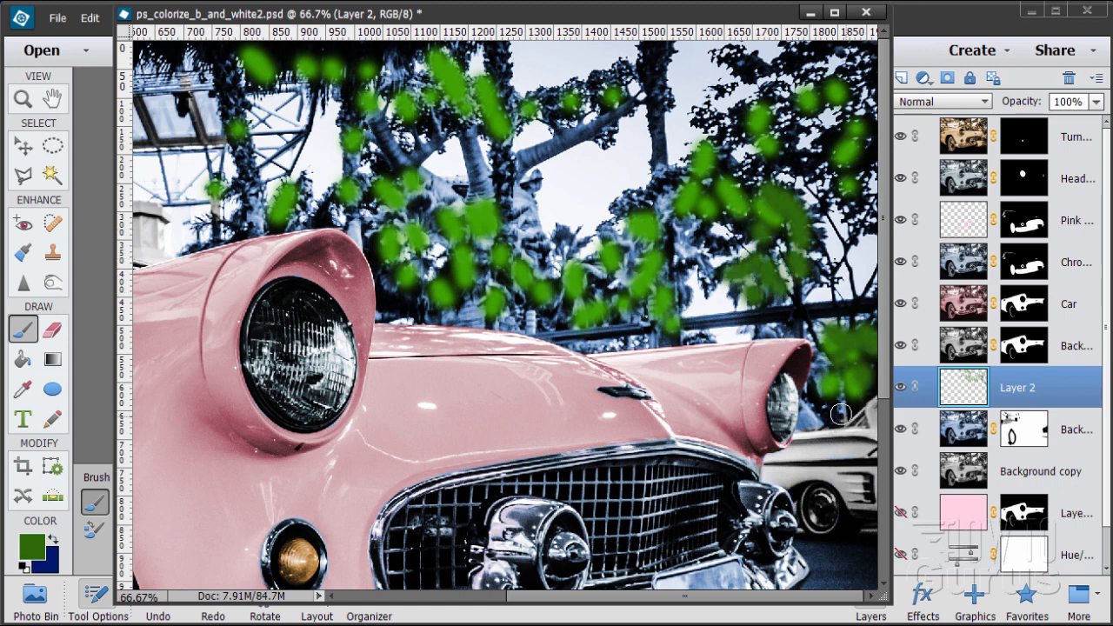
{"action": "mouse_move", "coordinate": [674, 250]}
{"action": "left_mouse_down"}
{"action": "mouse_move", "coordinate": [644, 236]}
{"action": "mouse_move", "coordinate": [632, 202]}
{"action": "mouse_move", "coordinate": [646, 212]}
{"action": "mouse_move", "coordinate": [668, 201]}
{"action": "mouse_move", "coordinate": [680, 222]}
{"action": "mouse_move", "coordinate": [611, 231]}
{"action": "mouse_move", "coordinate": [635, 255]}
{"action": "mouse_move", "coordinate": [703, 273]}
{"action": "mouse_move", "coordinate": [693, 226]}
{"action": "left_mouse_up"}
{"action": "mouse_move", "coordinate": [638, 302]}
{"action": "left_mouse_down"}
{"action": "mouse_move", "coordinate": [573, 267]}
{"action": "mouse_move", "coordinate": [567, 235]}
{"action": "mouse_move", "coordinate": [582, 243]}
{"action": "mouse_move", "coordinate": [516, 253]}
{"action": "left_mouse_up"}
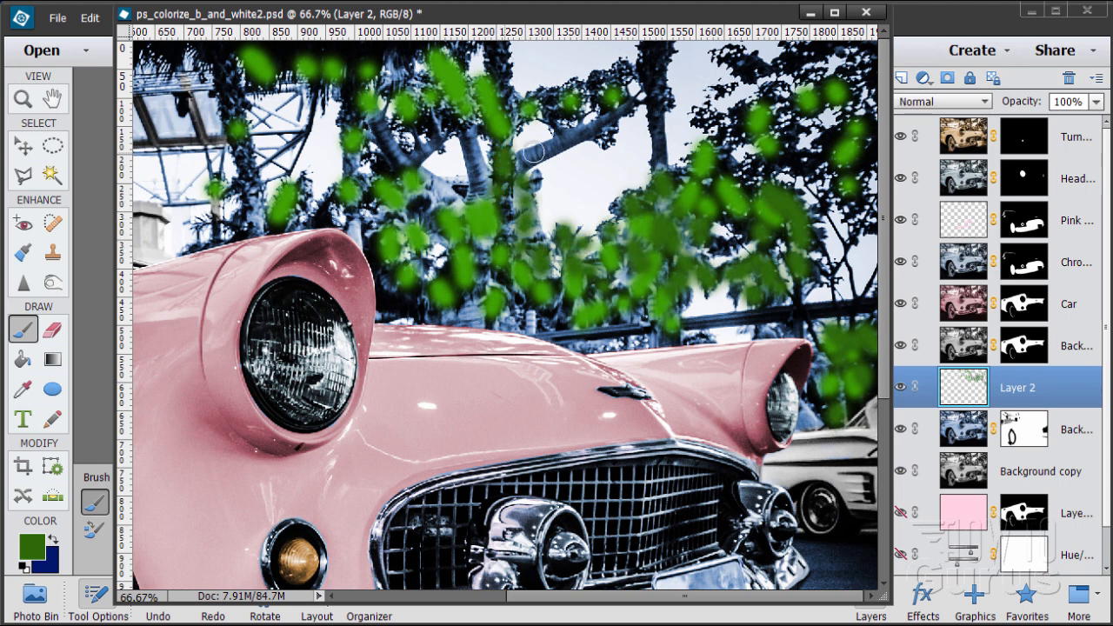
{"action": "mouse_move", "coordinate": [571, 90]}
{"action": "left_mouse_down"}
{"action": "mouse_move", "coordinate": [520, 105]}
{"action": "mouse_move", "coordinate": [502, 91]}
{"action": "left_mouse_up"}
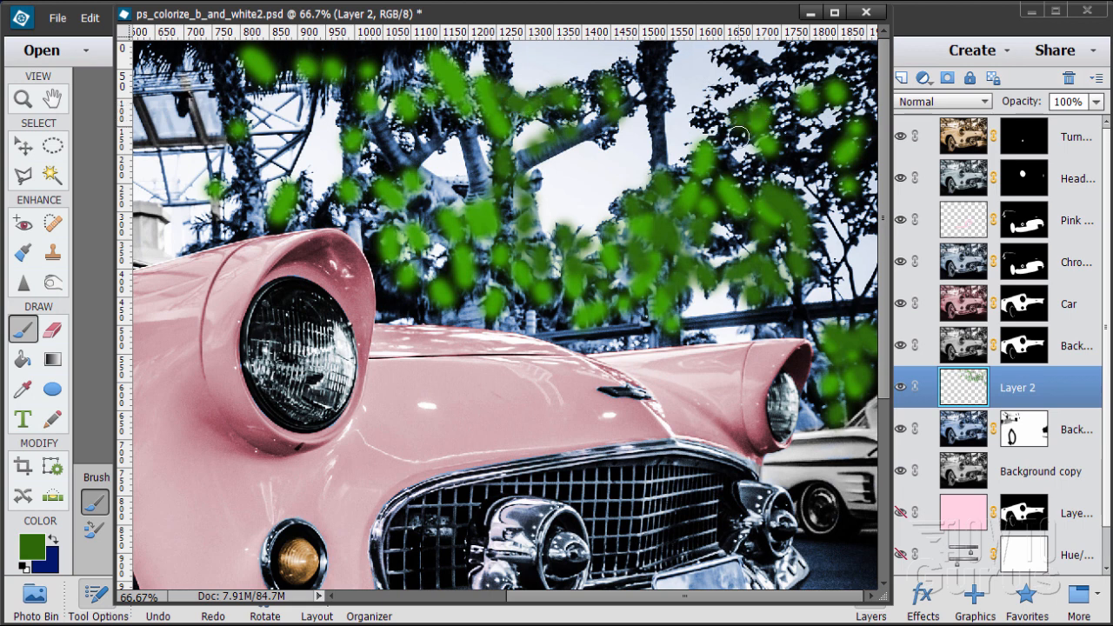
{"action": "mouse_move", "coordinate": [758, 72]}
{"action": "left_mouse_down"}
{"action": "mouse_move", "coordinate": [755, 60]}
{"action": "mouse_move", "coordinate": [810, 56]}
{"action": "left_mouse_up"}
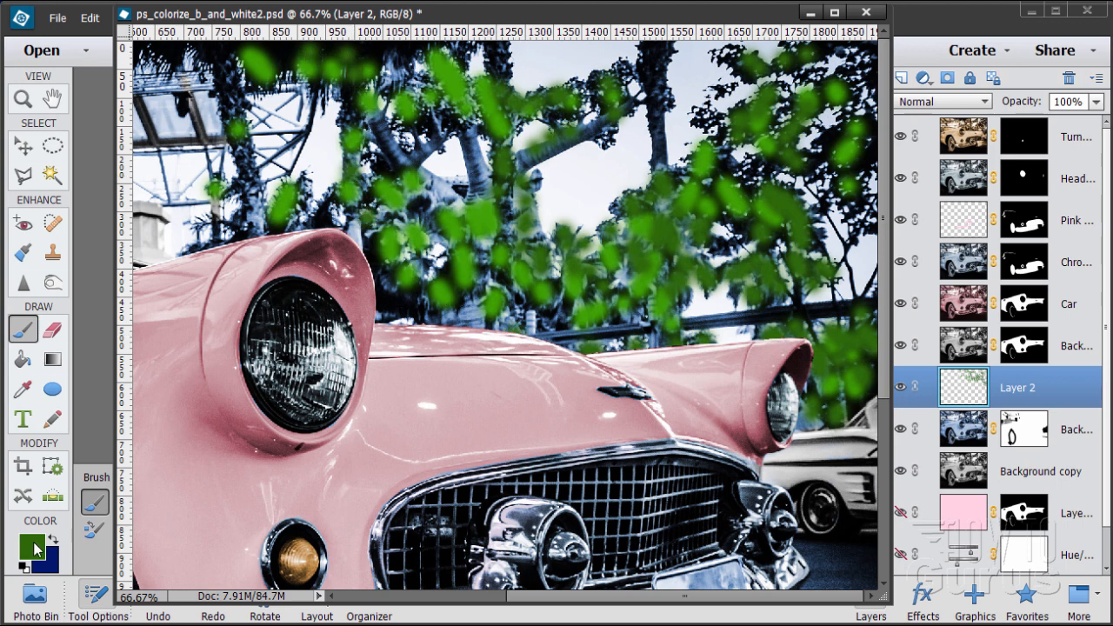
Set the foreground color to olive green 7d8d22 for the Brush tool.
{"action": "left_click", "coordinate": [33, 548]}
{"action": "left_click_drag", "start_coordinate": [858, 452], "coordinate": [860, 469]}
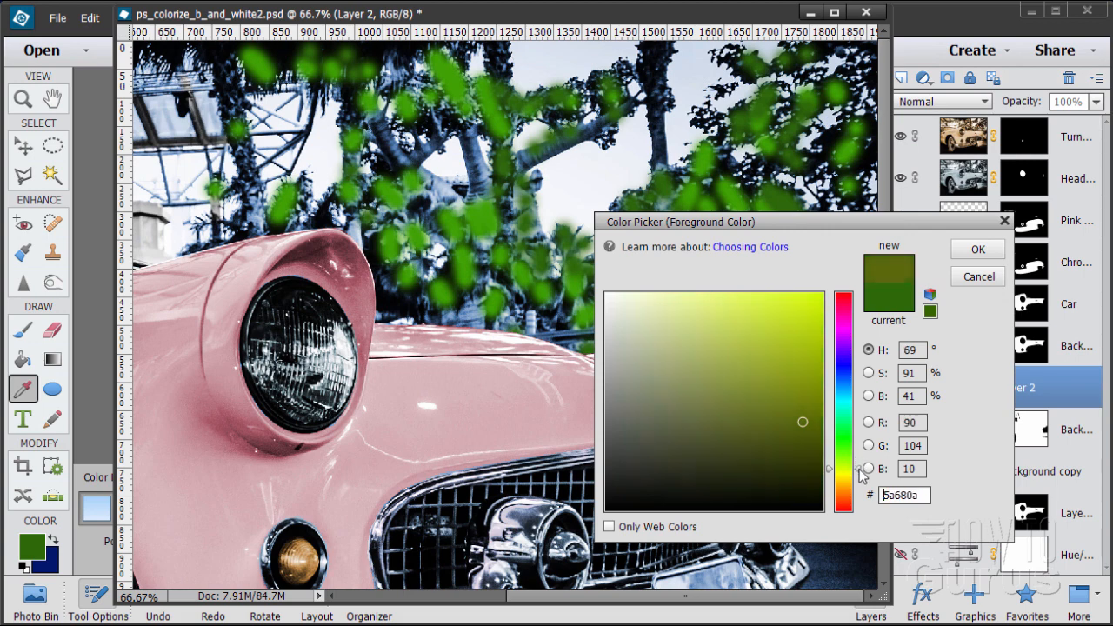
{"action": "left_click", "coordinate": [773, 383]}
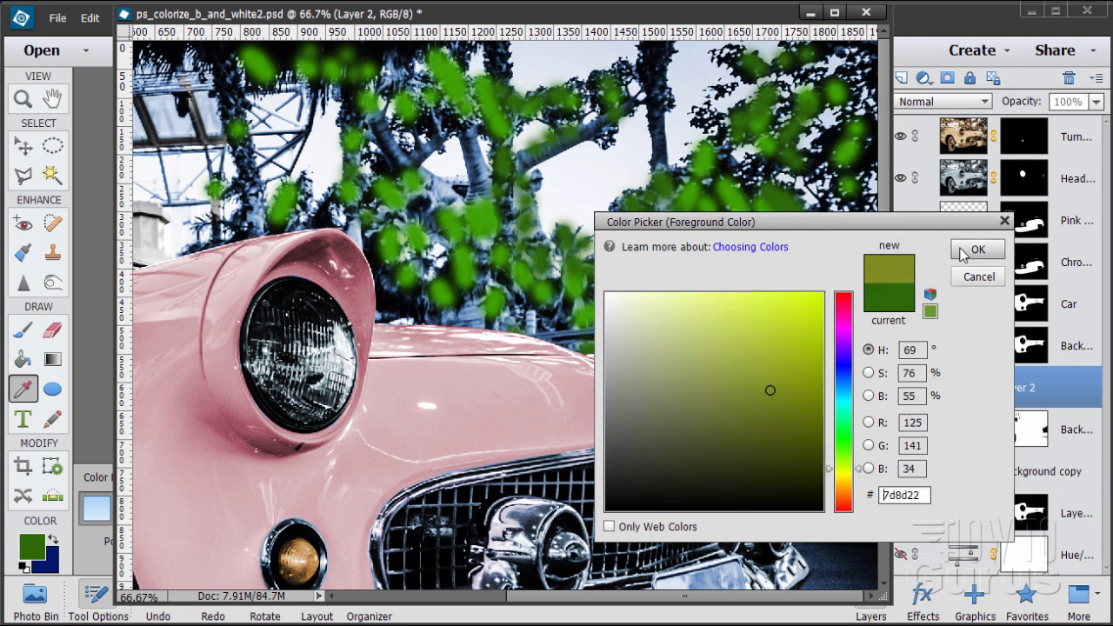
{"action": "left_click", "coordinate": [978, 248]}
Paint olive green dabs and strokes among the existing greens, over the tree trunks, branches and low foliage behind the car.
{"action": "mouse_move", "coordinate": [492, 280]}
{"action": "left_mouse_down"}
{"action": "mouse_move", "coordinate": [477, 247]}
{"action": "mouse_move", "coordinate": [507, 232]}
{"action": "mouse_move", "coordinate": [494, 179]}
{"action": "left_mouse_up"}
{"action": "mouse_move", "coordinate": [427, 207]}
{"action": "left_mouse_down"}
{"action": "mouse_move", "coordinate": [423, 181]}
{"action": "mouse_move", "coordinate": [471, 194]}
{"action": "mouse_move", "coordinate": [474, 154]}
{"action": "mouse_move", "coordinate": [449, 149]}
{"action": "mouse_move", "coordinate": [407, 78]}
{"action": "mouse_move", "coordinate": [376, 57]}
{"action": "mouse_move", "coordinate": [317, 57]}
{"action": "left_mouse_up"}
{"action": "mouse_move", "coordinate": [467, 59]}
{"action": "left_mouse_down"}
{"action": "mouse_move", "coordinate": [497, 59]}
{"action": "mouse_move", "coordinate": [504, 83]}
{"action": "mouse_move", "coordinate": [576, 96]}
{"action": "mouse_move", "coordinate": [567, 124]}
{"action": "mouse_move", "coordinate": [613, 108]}
{"action": "mouse_move", "coordinate": [596, 84]}
{"action": "mouse_move", "coordinate": [614, 74]}
{"action": "mouse_move", "coordinate": [628, 98]}
{"action": "mouse_move", "coordinate": [658, 98]}
{"action": "mouse_move", "coordinate": [655, 53]}
{"action": "mouse_move", "coordinate": [660, 164]}
{"action": "mouse_move", "coordinate": [754, 174]}
{"action": "left_mouse_up"}
{"action": "mouse_move", "coordinate": [661, 294]}
{"action": "left_mouse_down"}
{"action": "mouse_move", "coordinate": [593, 294]}
{"action": "mouse_move", "coordinate": [611, 327]}
{"action": "mouse_move", "coordinate": [615, 318]}
{"action": "mouse_move", "coordinate": [558, 326]}
{"action": "mouse_move", "coordinate": [566, 298]}
{"action": "mouse_move", "coordinate": [543, 303]}
{"action": "mouse_move", "coordinate": [542, 283]}
{"action": "mouse_move", "coordinate": [509, 287]}
{"action": "left_mouse_up"}
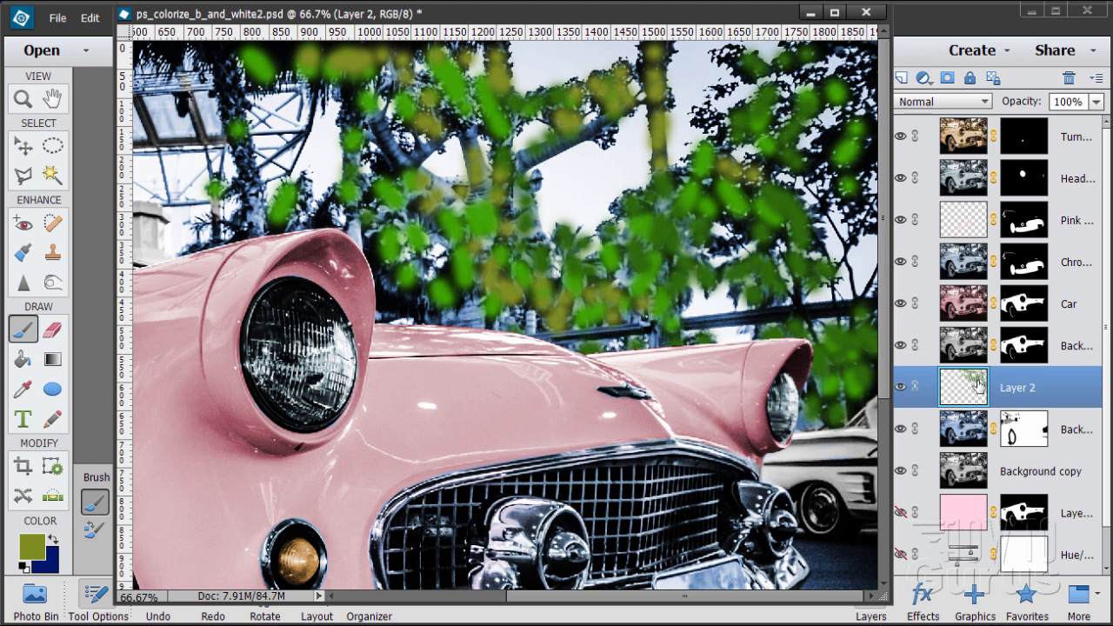
{"action": "mouse_move", "coordinate": [562, 326]}
{"action": "left_mouse_down"}
{"action": "mouse_move", "coordinate": [558, 286]}
{"action": "mouse_move", "coordinate": [544, 330]}
{"action": "mouse_move", "coordinate": [505, 322]}
{"action": "mouse_move", "coordinate": [510, 309]}
{"action": "mouse_move", "coordinate": [472, 311]}
{"action": "mouse_move", "coordinate": [444, 280]}
{"action": "mouse_move", "coordinate": [391, 305]}
{"action": "mouse_move", "coordinate": [360, 197]}
{"action": "mouse_move", "coordinate": [372, 199]}
{"action": "mouse_move", "coordinate": [387, 166]}
{"action": "mouse_move", "coordinate": [373, 127]}
{"action": "mouse_move", "coordinate": [405, 161]}
{"action": "mouse_move", "coordinate": [448, 116]}
{"action": "mouse_move", "coordinate": [470, 135]}
{"action": "left_mouse_up"}
{"action": "left_click_drag", "start_coordinate": [424, 104], "coordinate": [394, 88]}
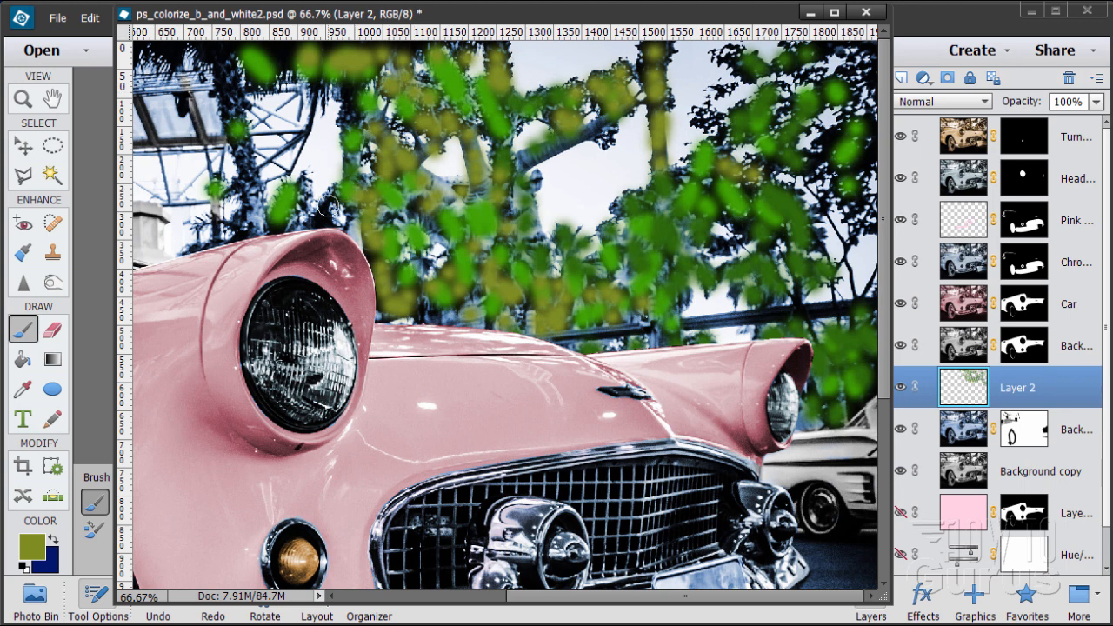
{"action": "mouse_move", "coordinate": [328, 207]}
{"action": "left_mouse_down"}
{"action": "mouse_move", "coordinate": [299, 218]}
{"action": "mouse_move", "coordinate": [303, 188]}
{"action": "mouse_move", "coordinate": [281, 218]}
{"action": "mouse_move", "coordinate": [245, 233]}
{"action": "mouse_move", "coordinate": [251, 185]}
{"action": "mouse_move", "coordinate": [262, 224]}
{"action": "left_mouse_up"}
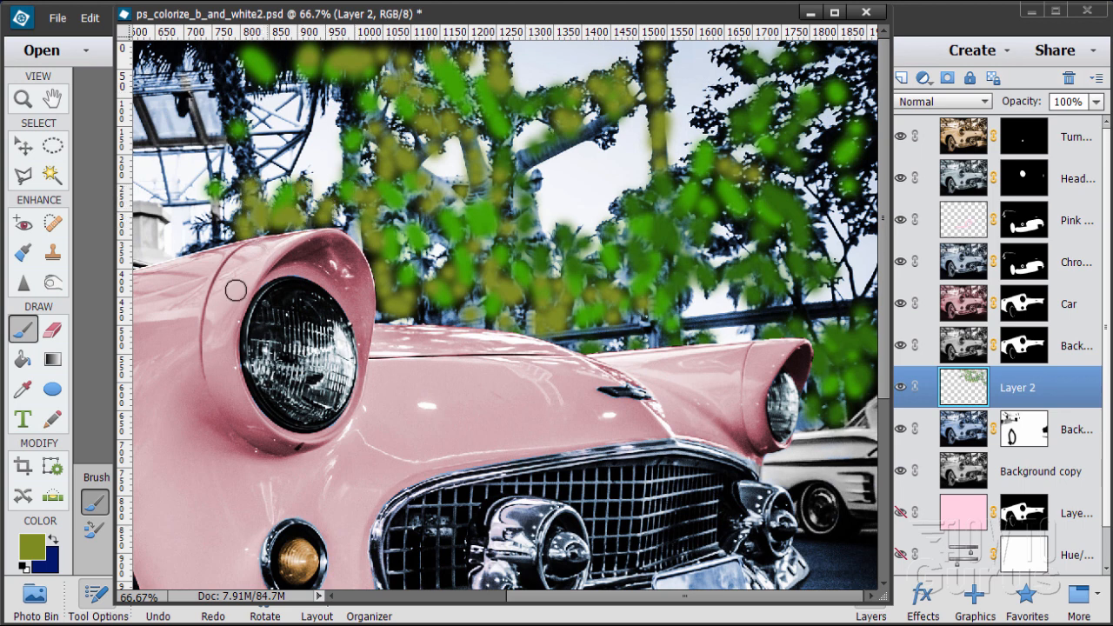
Set the foreground color to golden tan b6a038 for the Brush tool.
{"action": "left_click", "coordinate": [35, 546]}
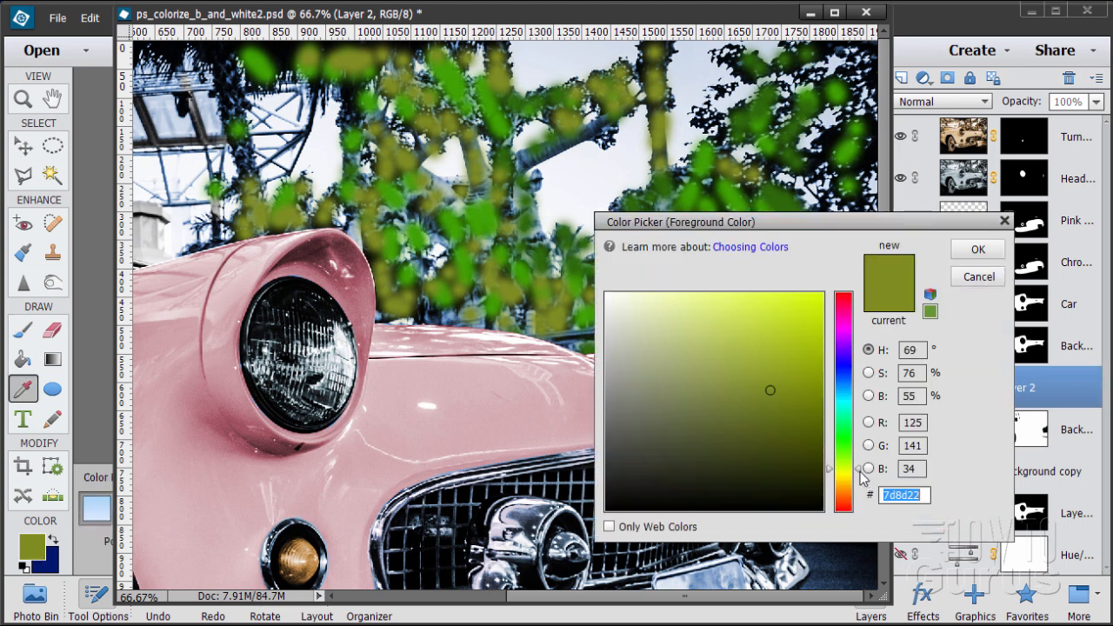
{"action": "left_click_drag", "start_coordinate": [861, 474], "coordinate": [861, 486]}
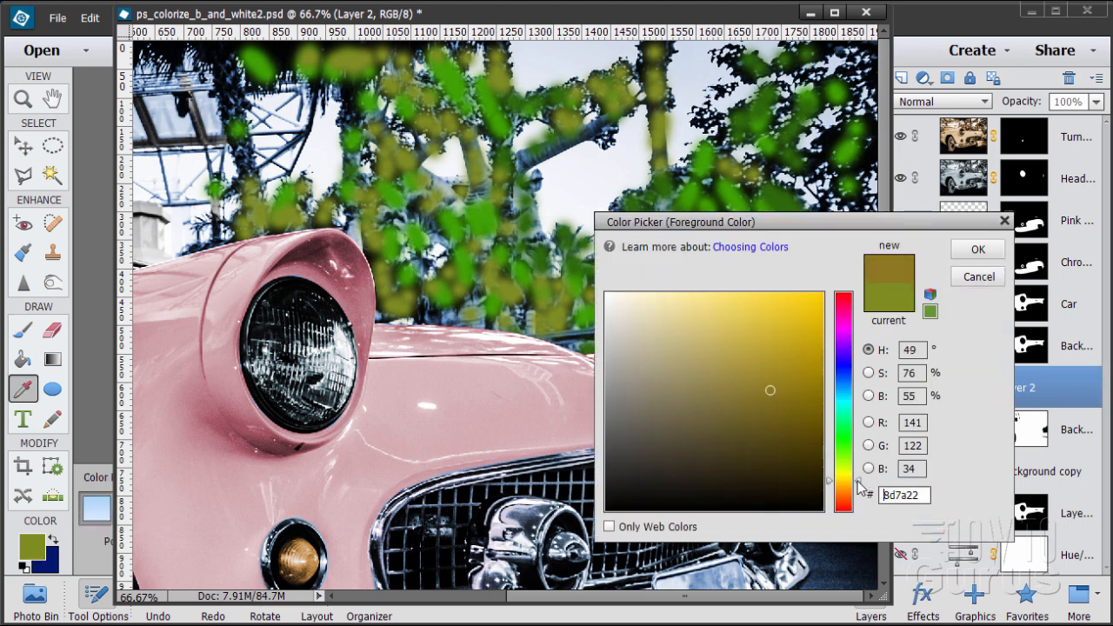
{"action": "left_click", "coordinate": [754, 384]}
{"action": "left_click", "coordinate": [754, 354]}
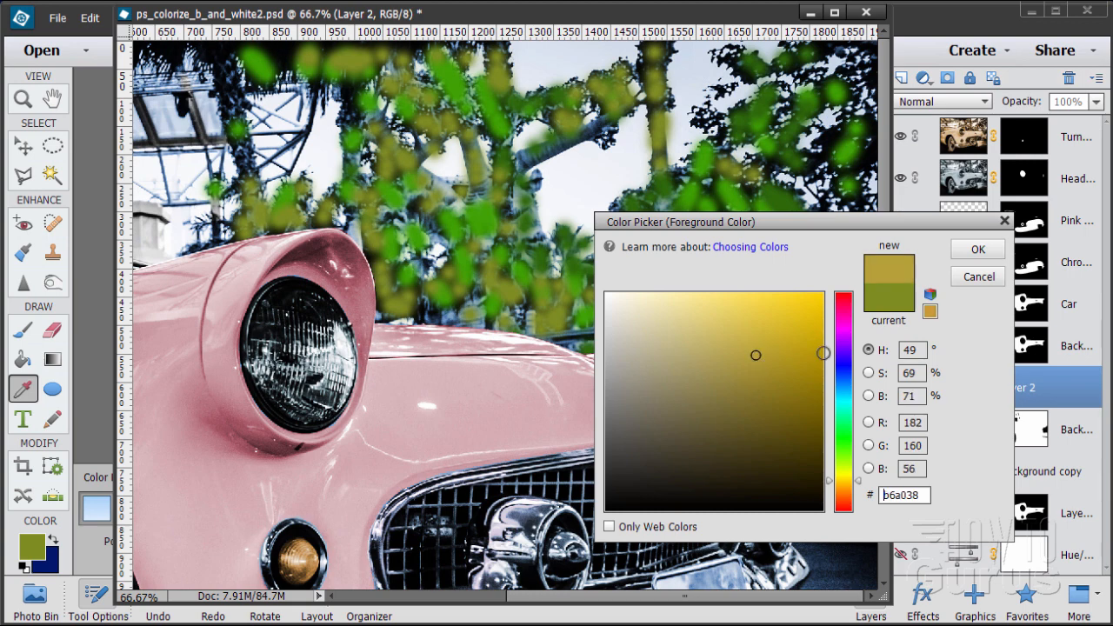
{"action": "left_click", "coordinate": [977, 250]}
Paint golden tan highlights along the tree trunks and the large branches behind the car.
{"action": "mouse_move", "coordinate": [508, 179]}
{"action": "left_mouse_down"}
{"action": "mouse_move", "coordinate": [502, 137]}
{"action": "mouse_move", "coordinate": [507, 158]}
{"action": "mouse_move", "coordinate": [529, 150]}
{"action": "mouse_move", "coordinate": [523, 161]}
{"action": "mouse_move", "coordinate": [560, 144]}
{"action": "left_mouse_up"}
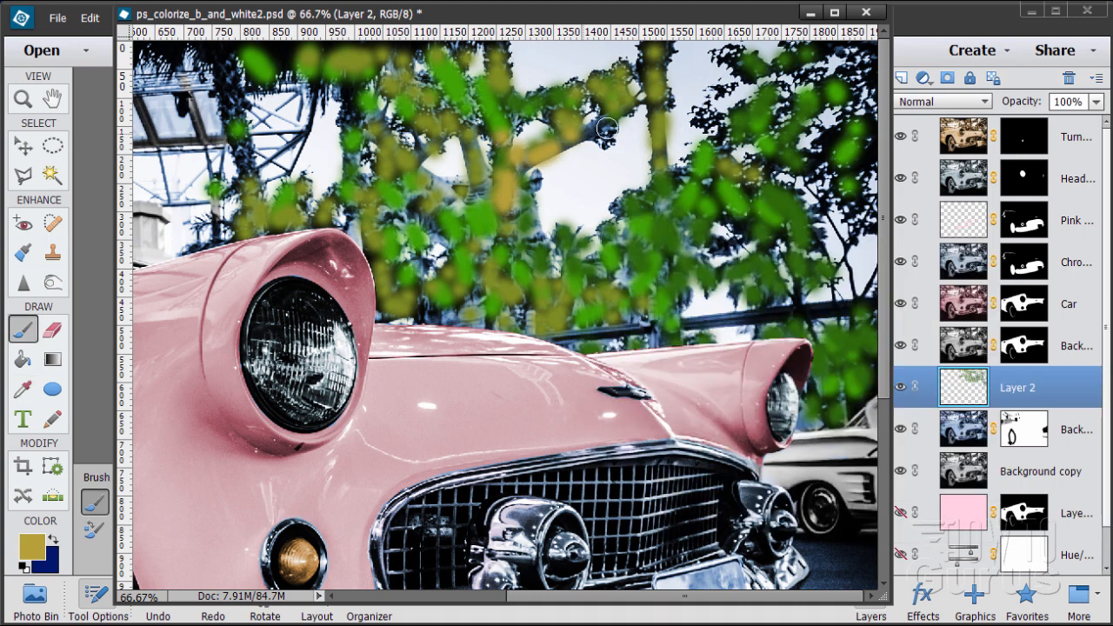
{"action": "mouse_move", "coordinate": [644, 92]}
{"action": "left_mouse_down"}
{"action": "mouse_move", "coordinate": [651, 56]}
{"action": "mouse_move", "coordinate": [653, 115]}
{"action": "left_mouse_up"}
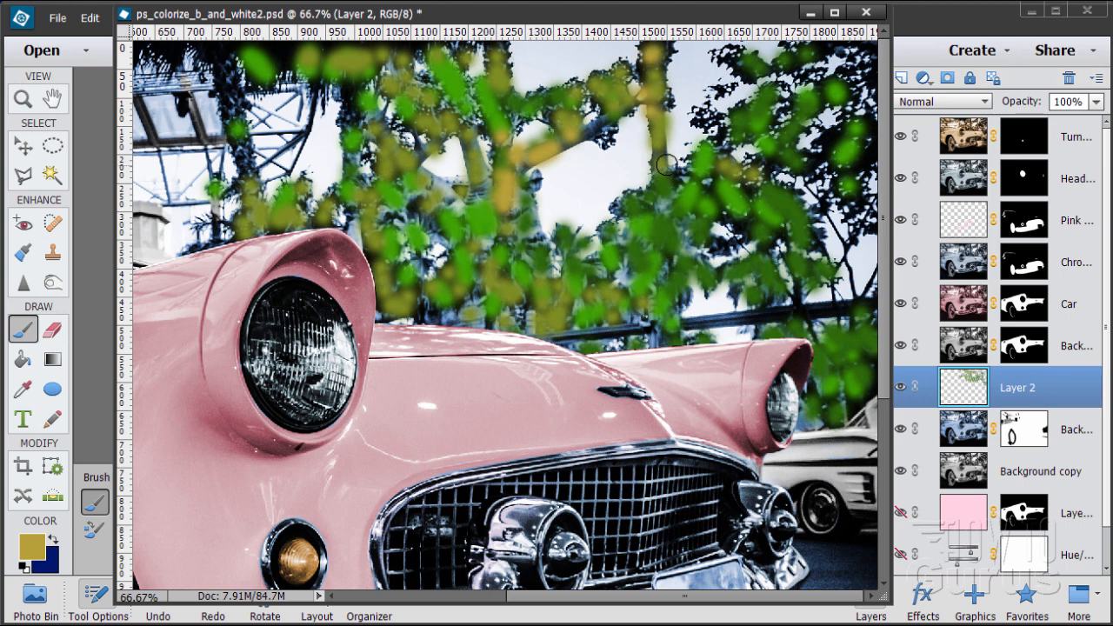
{"action": "left_click_drag", "start_coordinate": [477, 184], "coordinate": [502, 184]}
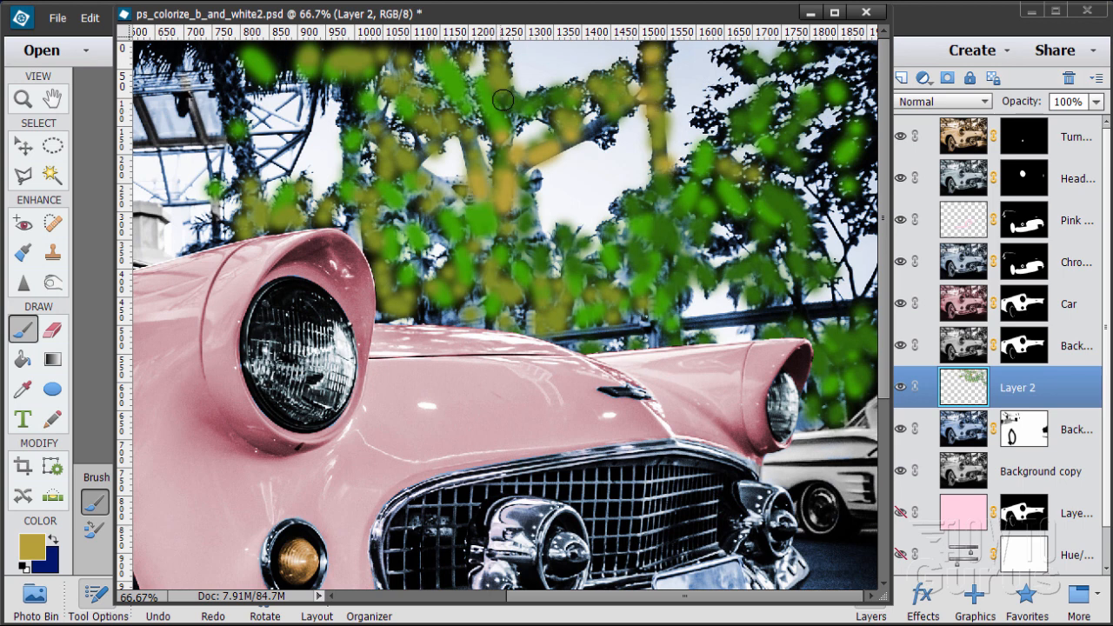
{"action": "left_click_drag", "start_coordinate": [503, 99], "coordinate": [506, 112]}
{"action": "left_click_drag", "start_coordinate": [438, 85], "coordinate": [441, 103]}
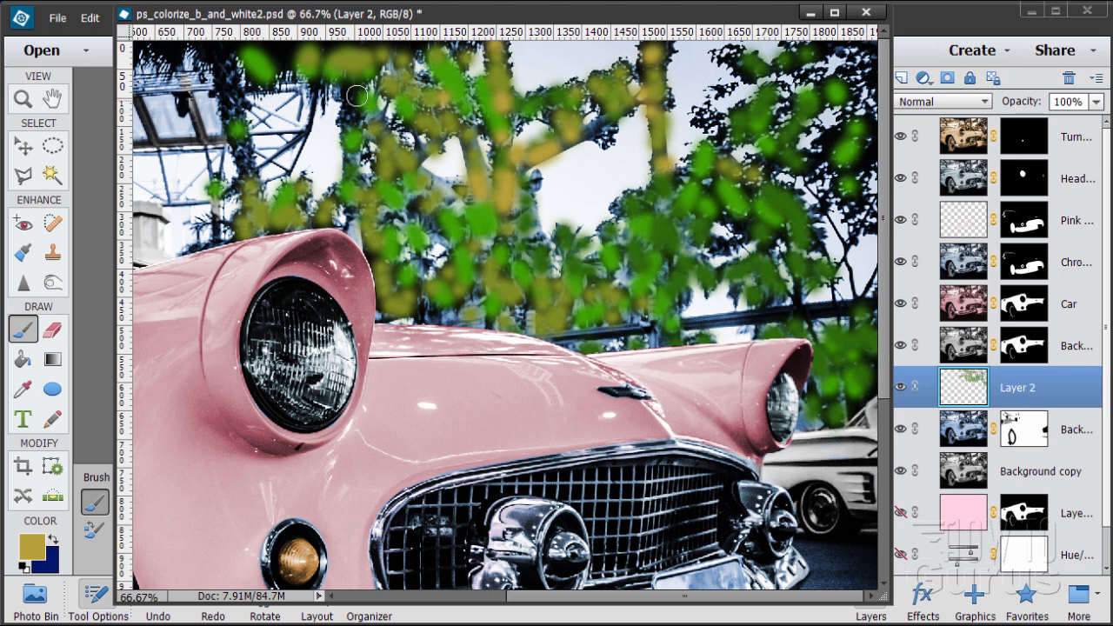
{"action": "left_click_drag", "start_coordinate": [356, 95], "coordinate": [352, 121]}
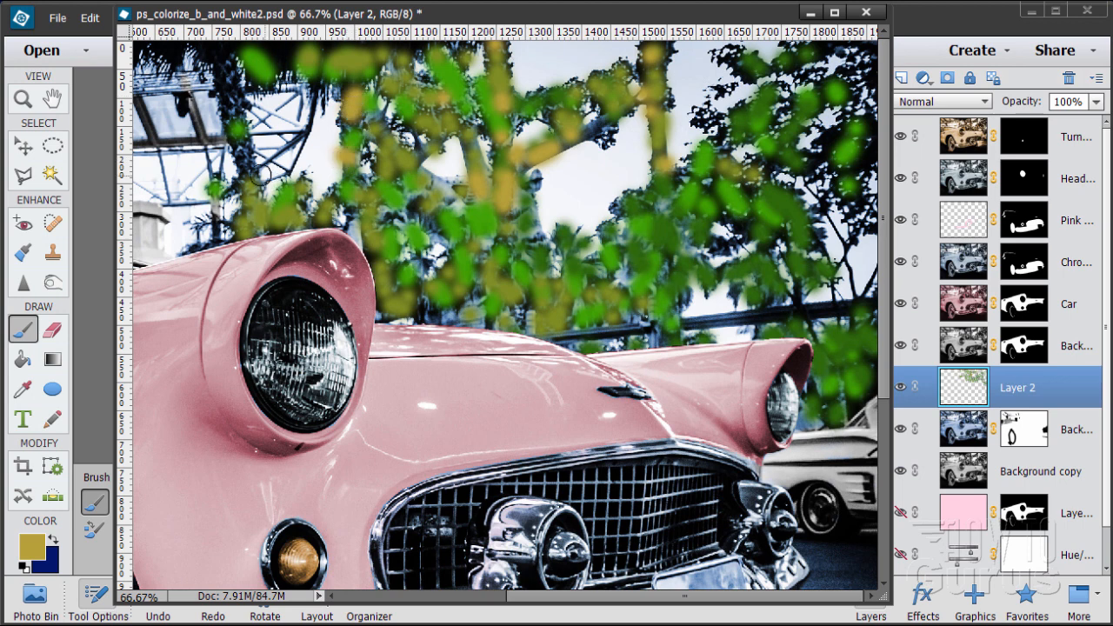
{"action": "left_click_drag", "start_coordinate": [261, 176], "coordinate": [222, 74]}
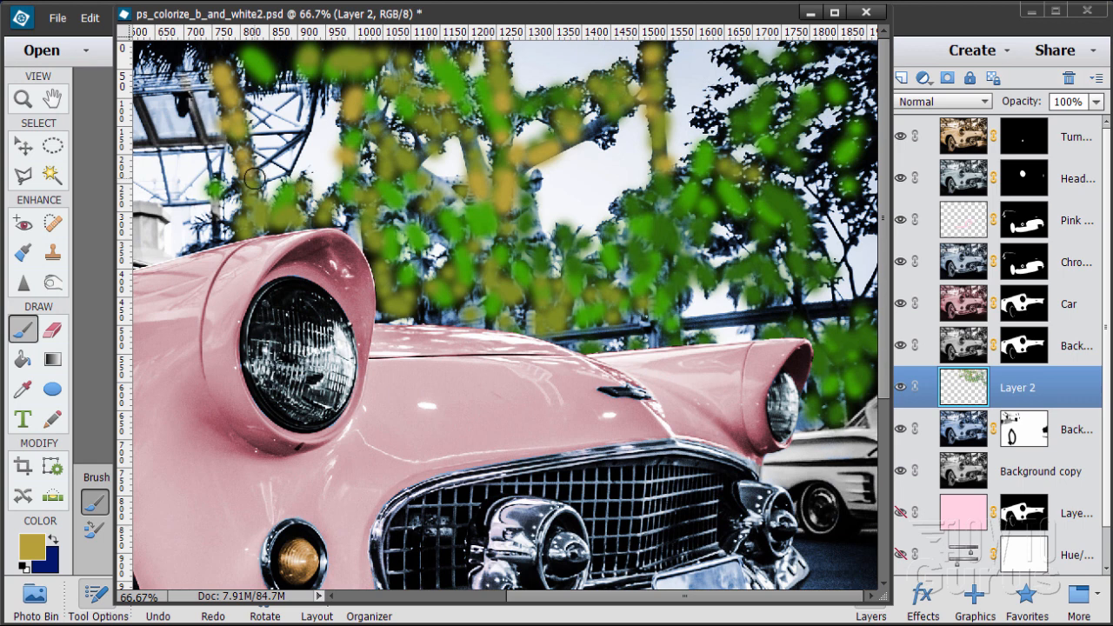
Add a few golden tan dabs with the Brush to the dark leafy tree on the right side of the photo.
{"action": "left_click", "coordinate": [53, 330]}
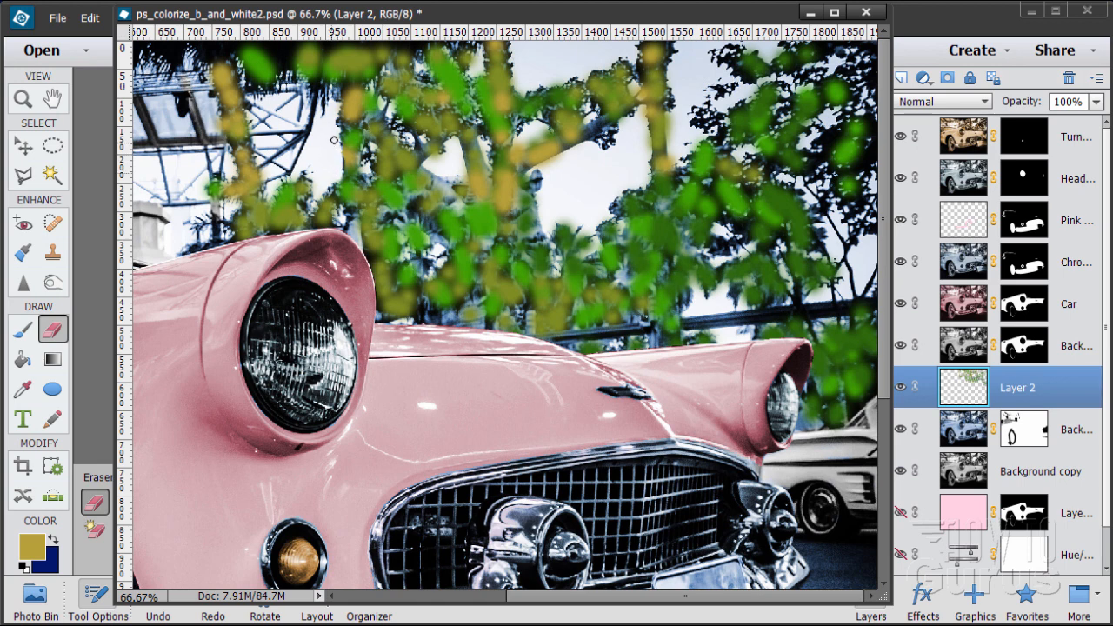
{"action": "left_click", "coordinate": [23, 330]}
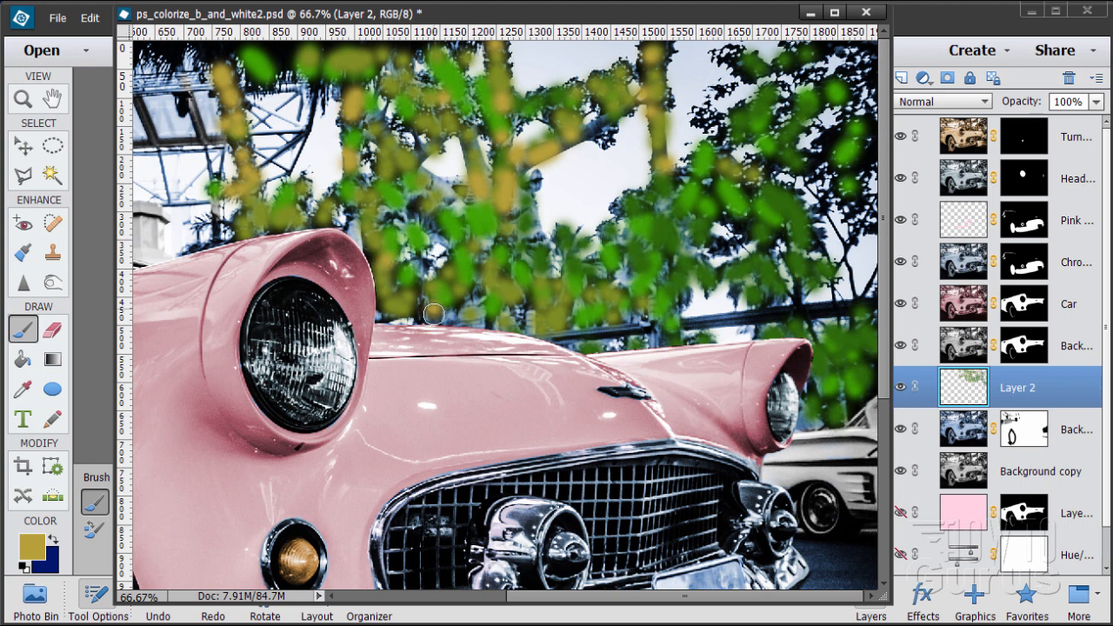
{"action": "mouse_move", "coordinate": [809, 161]}
{"action": "left_mouse_down"}
{"action": "mouse_move", "coordinate": [835, 183]}
{"action": "mouse_move", "coordinate": [852, 164]}
{"action": "mouse_move", "coordinate": [856, 90]}
{"action": "left_mouse_up"}
{"action": "mouse_move", "coordinate": [762, 238]}
{"action": "left_mouse_down"}
{"action": "mouse_move", "coordinate": [739, 262]}
{"action": "mouse_move", "coordinate": [729, 250]}
{"action": "mouse_move", "coordinate": [746, 228]}
{"action": "left_mouse_up"}
Set the foreground color to brown 7d6a0f and paint it along the trunks and branches and into the foliage.
{"action": "left_click", "coordinate": [33, 546]}
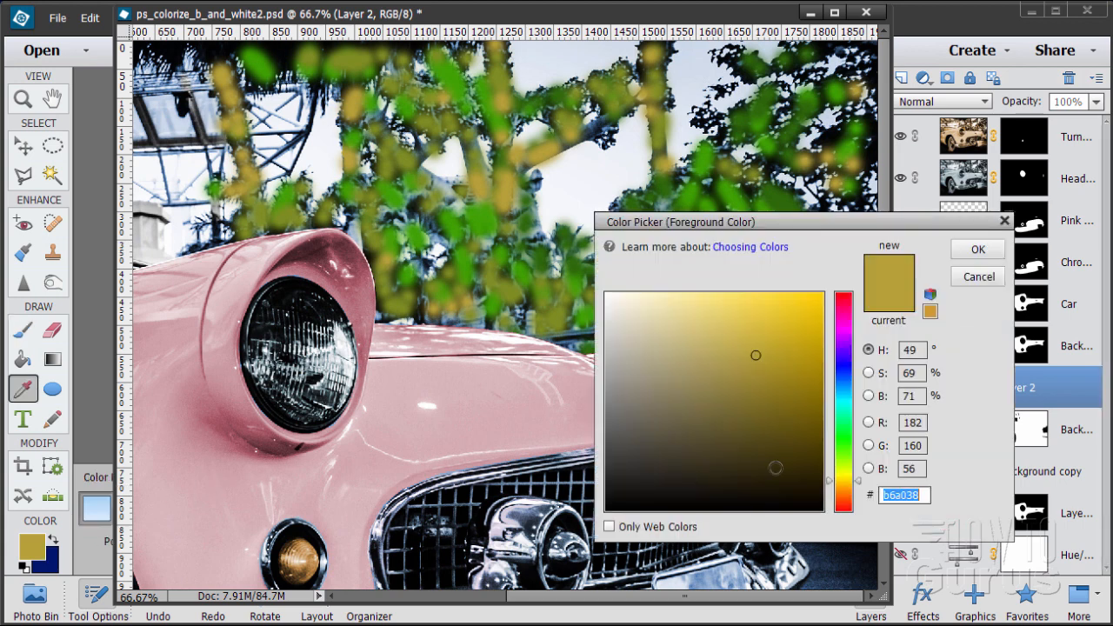
{"action": "left_click", "coordinate": [797, 403]}
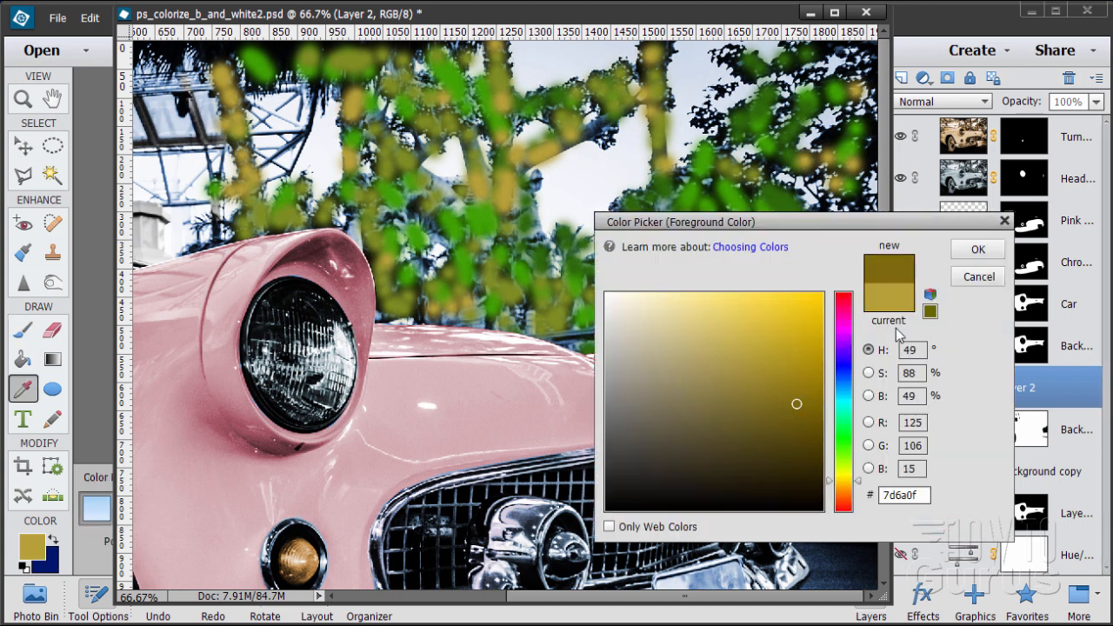
{"action": "left_click", "coordinate": [979, 249]}
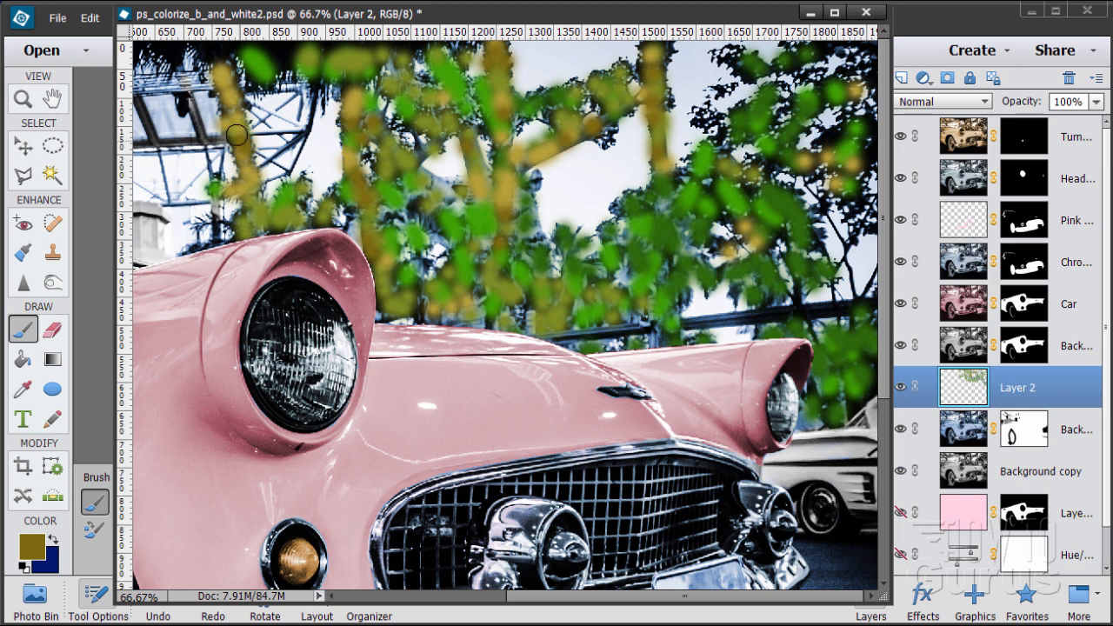
{"action": "left_click_drag", "start_coordinate": [222, 76], "coordinate": [209, 52]}
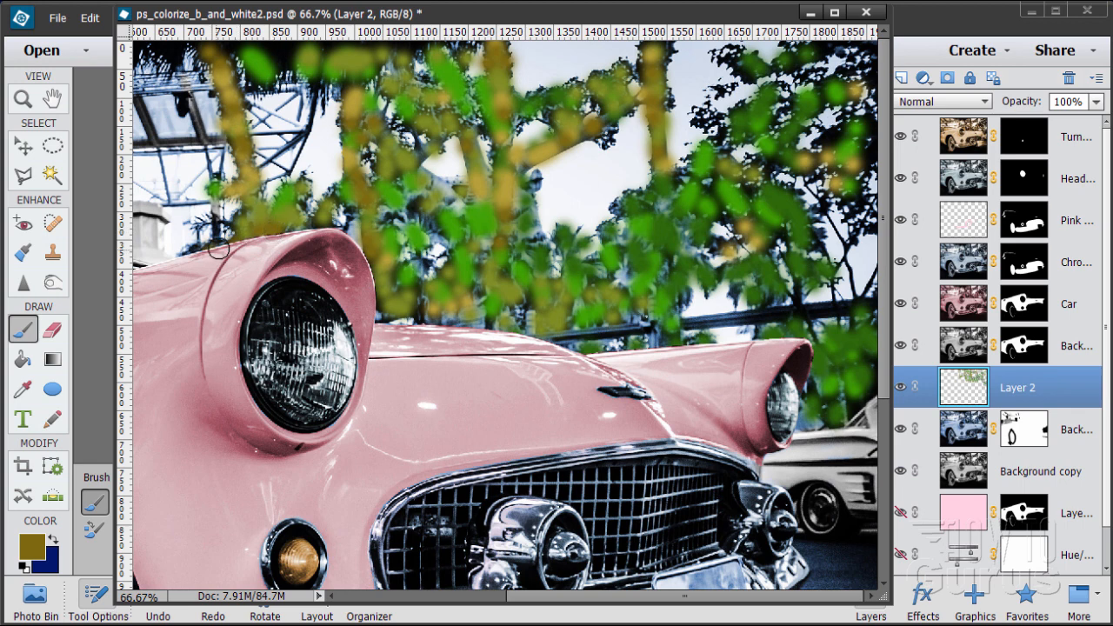
{"action": "left_click", "coordinate": [218, 240]}
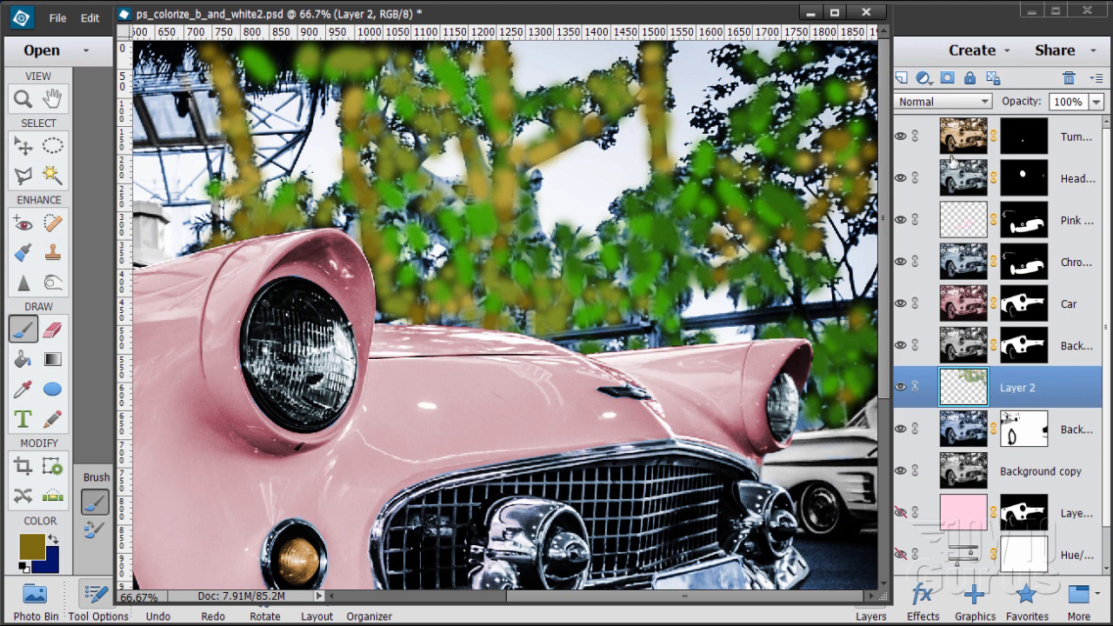
Set the blend mode of Layer 2, the painted foliage layer, to Overlay.
{"action": "left_click", "coordinate": [936, 102]}
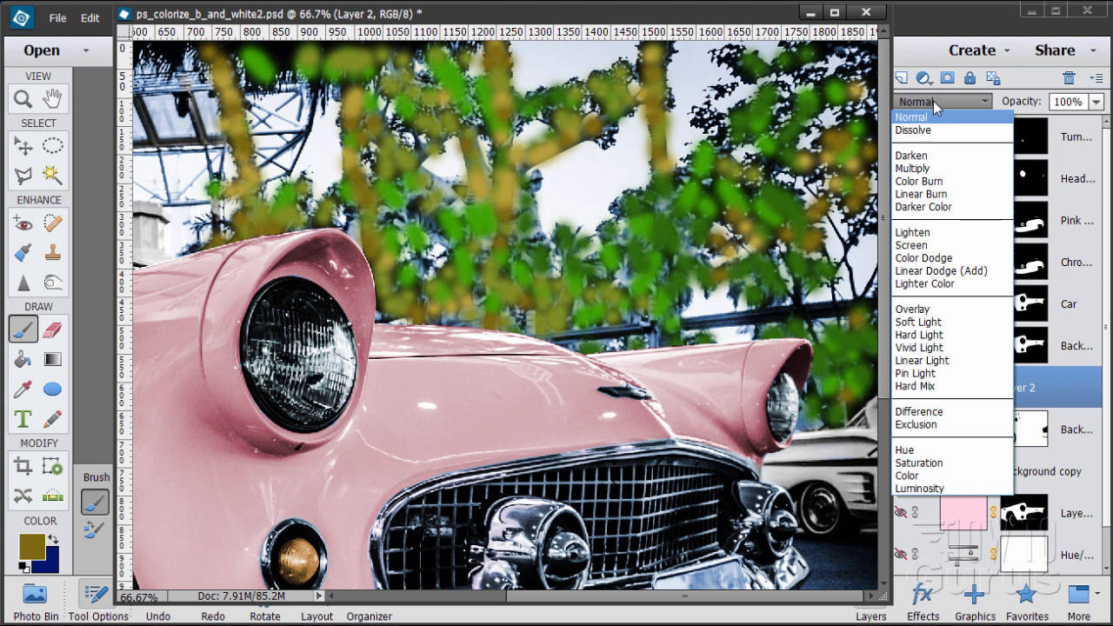
{"action": "left_click", "coordinate": [929, 311]}
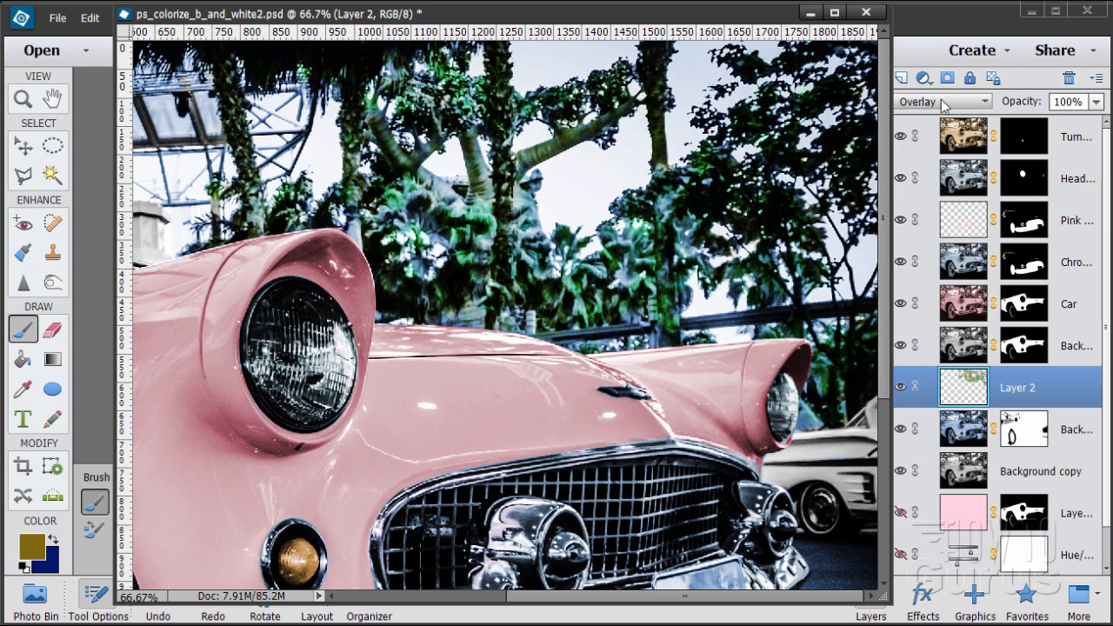
{"action": "left_click", "coordinate": [944, 104]}
{"action": "left_click", "coordinate": [944, 105]}
Step Layer 2 back through the lighten and darken blend modes, including Linear Dodge, Color Dodge, Lighten, Linear Burn, Multiply and Darken, to Normal.
{"action": "scroll", "coordinate": [944, 104], "scroll_direction": "up", "scroll_amount": 1}
{"action": "scroll", "coordinate": [936, 105], "scroll_direction": "up", "scroll_amount": 1}
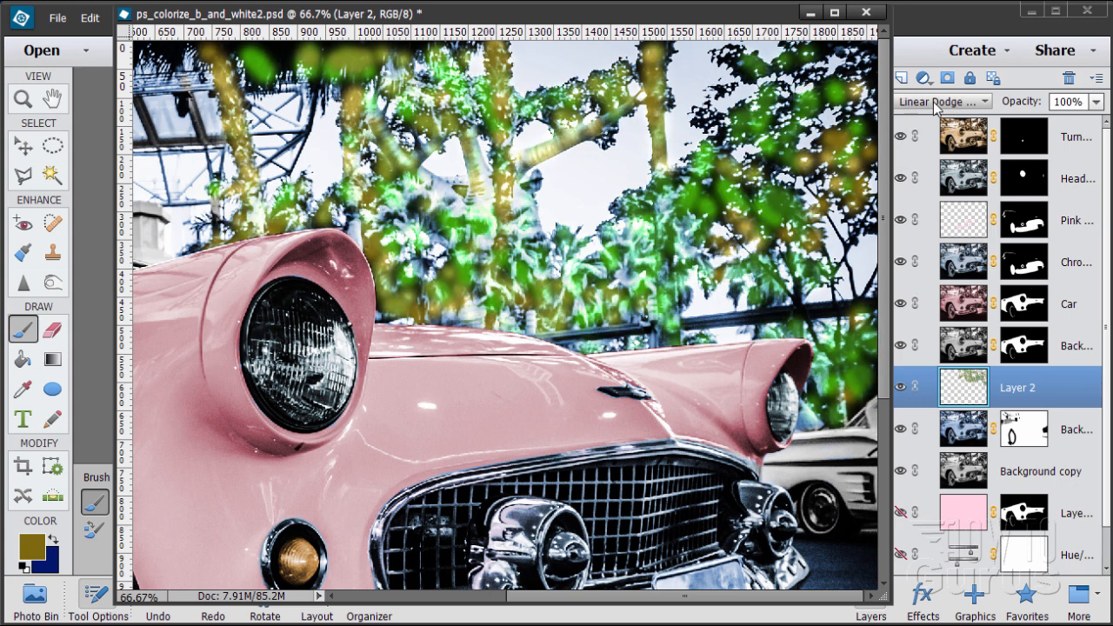
{"action": "scroll", "coordinate": [936, 105], "scroll_direction": "up", "scroll_amount": 1}
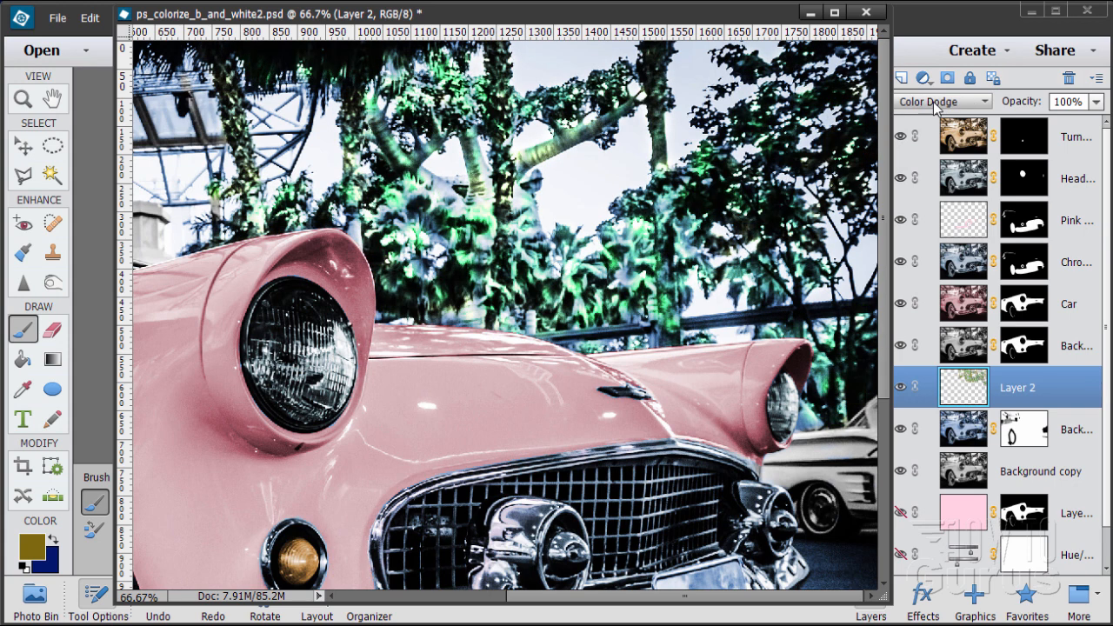
{"action": "scroll", "coordinate": [936, 105], "scroll_direction": "up", "scroll_amount": 1}
{"action": "scroll", "coordinate": [936, 105], "scroll_direction": "up", "scroll_amount": 1}
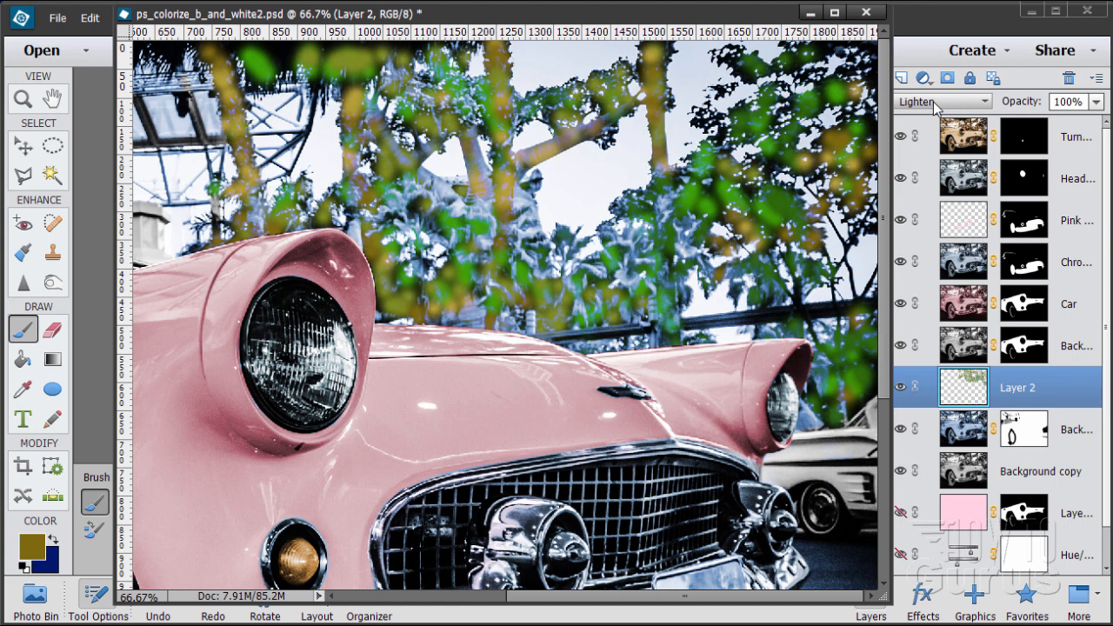
{"action": "scroll", "coordinate": [935, 106], "scroll_direction": "up", "scroll_amount": 1}
{"action": "scroll", "coordinate": [936, 105], "scroll_direction": "up", "scroll_amount": 1}
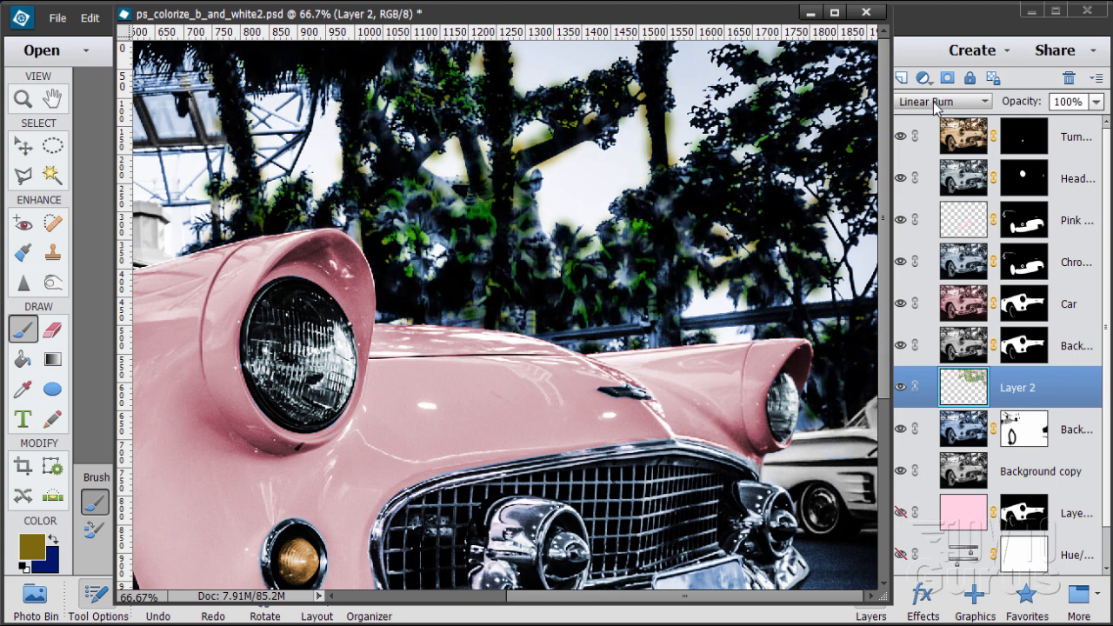
{"action": "scroll", "coordinate": [935, 106], "scroll_direction": "up", "scroll_amount": 1}
{"action": "scroll", "coordinate": [936, 106], "scroll_direction": "up", "scroll_amount": 1}
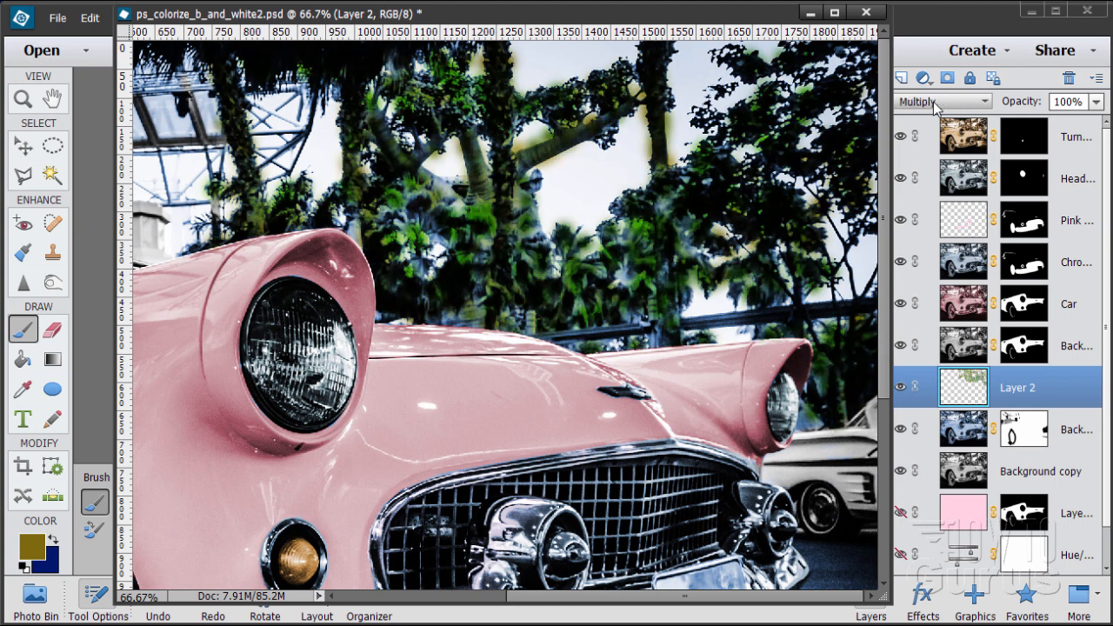
{"action": "scroll", "coordinate": [935, 105], "scroll_direction": "up", "scroll_amount": 1}
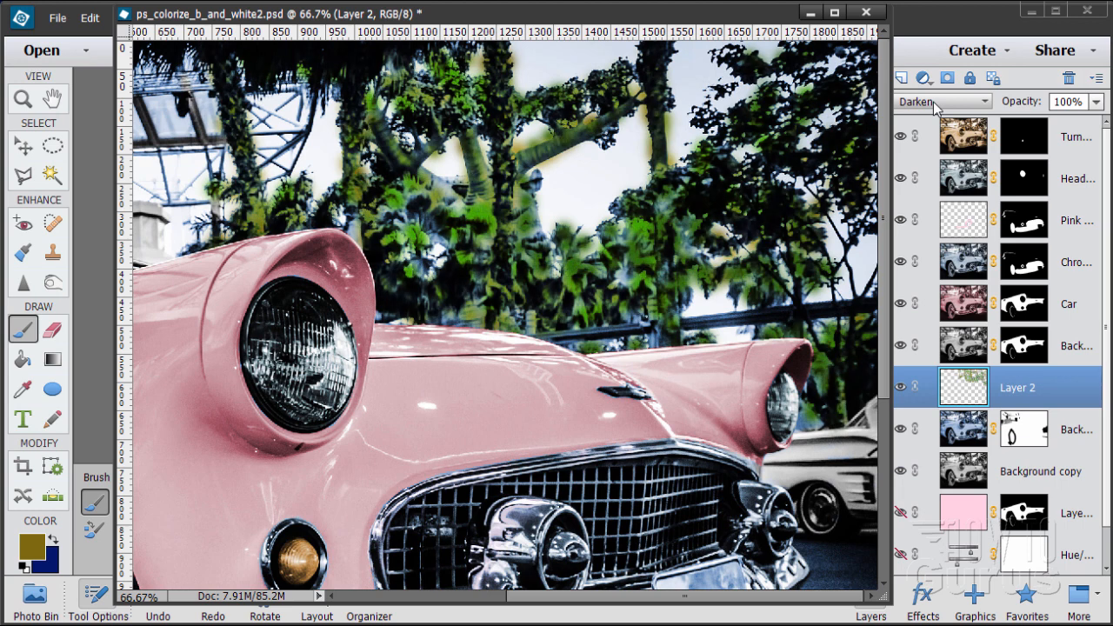
{"action": "scroll", "coordinate": [936, 104], "scroll_direction": "up", "scroll_amount": 1}
{"action": "scroll", "coordinate": [936, 105], "scroll_direction": "up", "scroll_amount": 1}
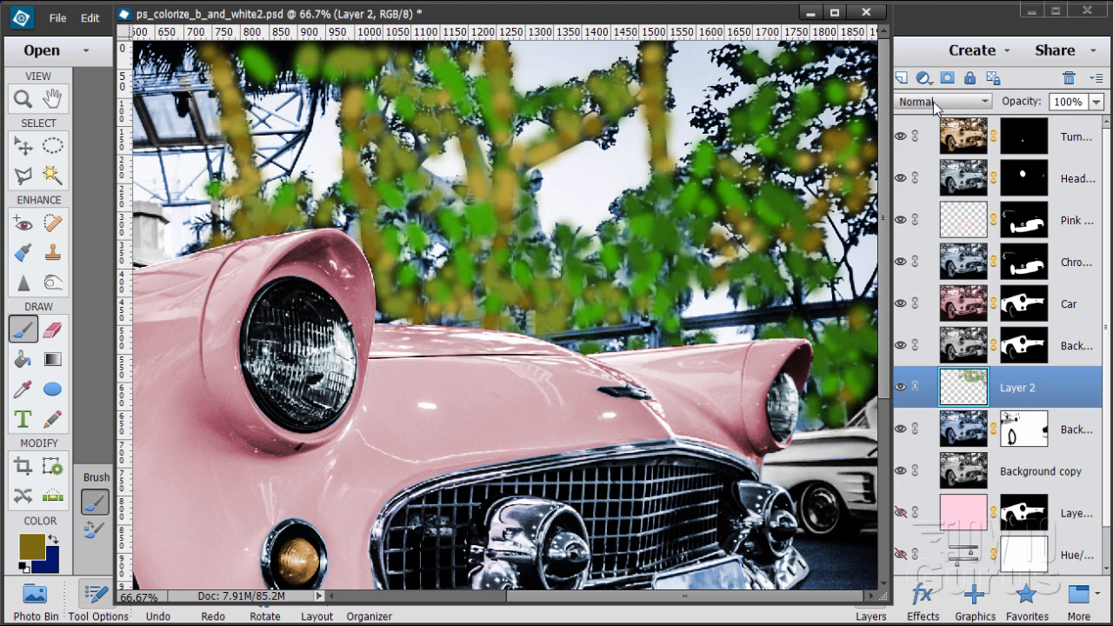
Try the Darken, Multiply, Darker Color, Color Dodge, Lighter Color, Overlay and Soft Light blend modes on Layer 2.
{"action": "scroll", "coordinate": [936, 104], "scroll_direction": "down", "scroll_amount": 2}
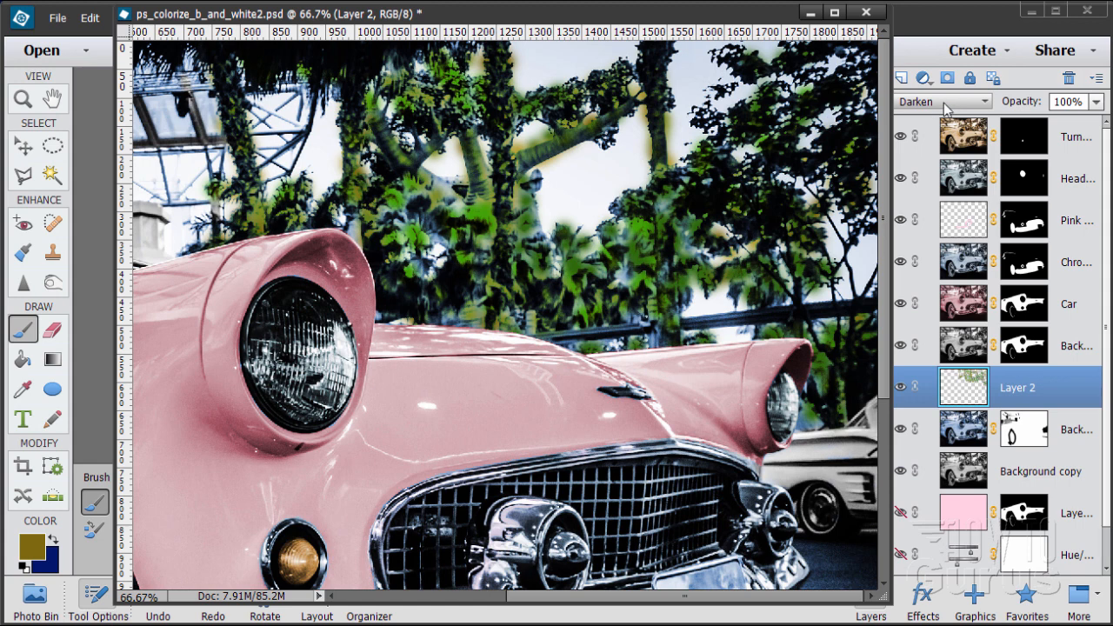
{"action": "scroll", "coordinate": [946, 106], "scroll_direction": "down", "scroll_amount": 3}
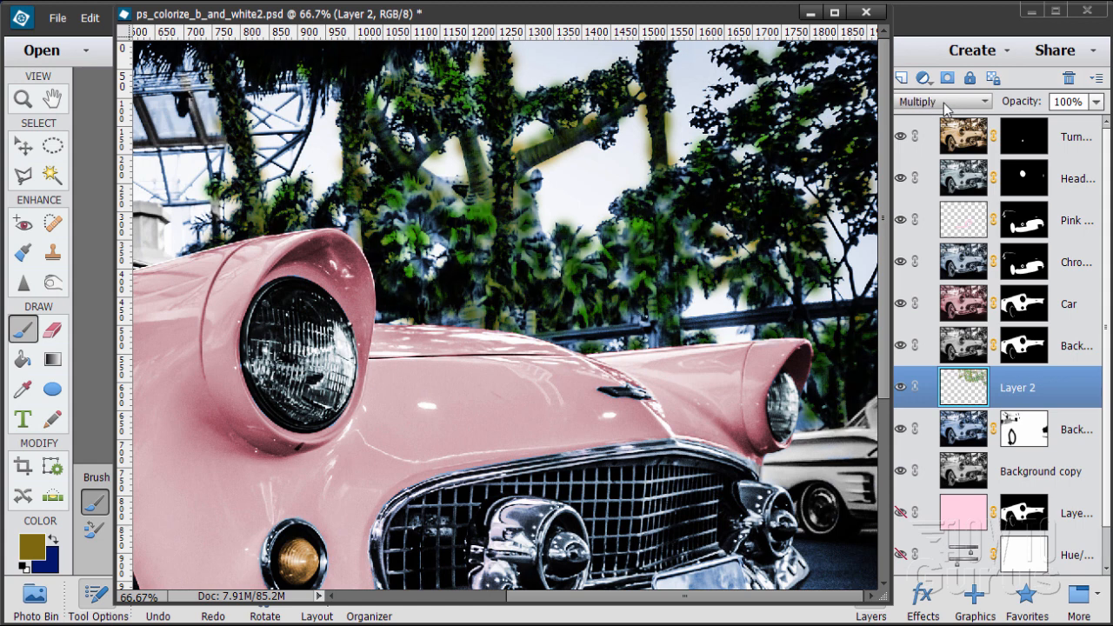
{"action": "scroll", "coordinate": [946, 106], "scroll_direction": "down", "scroll_amount": 1}
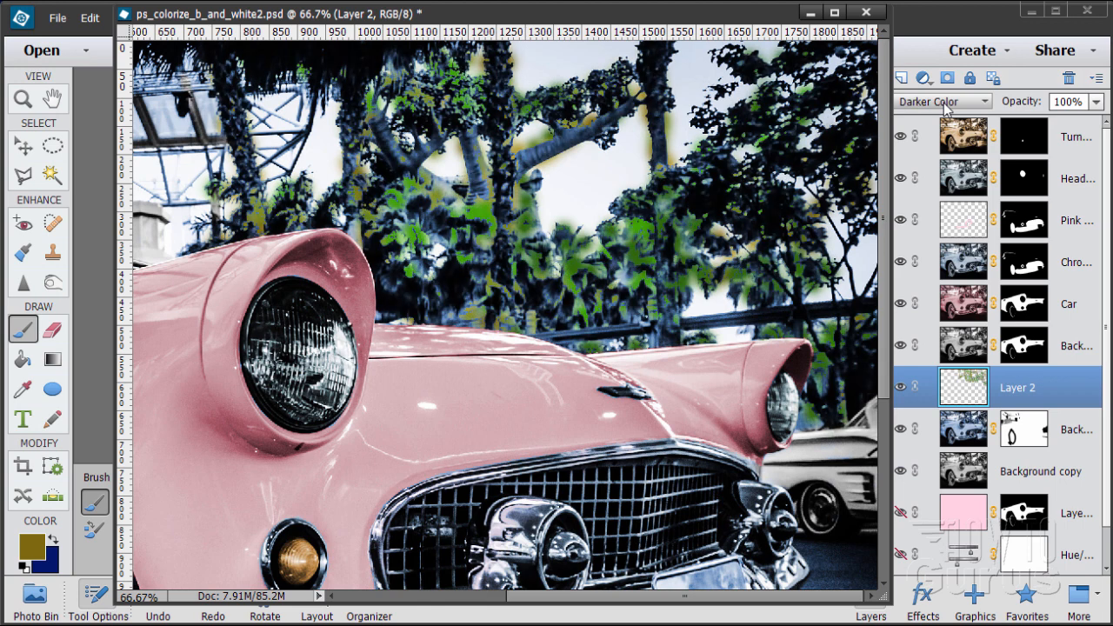
{"action": "scroll", "coordinate": [946, 105], "scroll_direction": "down", "scroll_amount": 3}
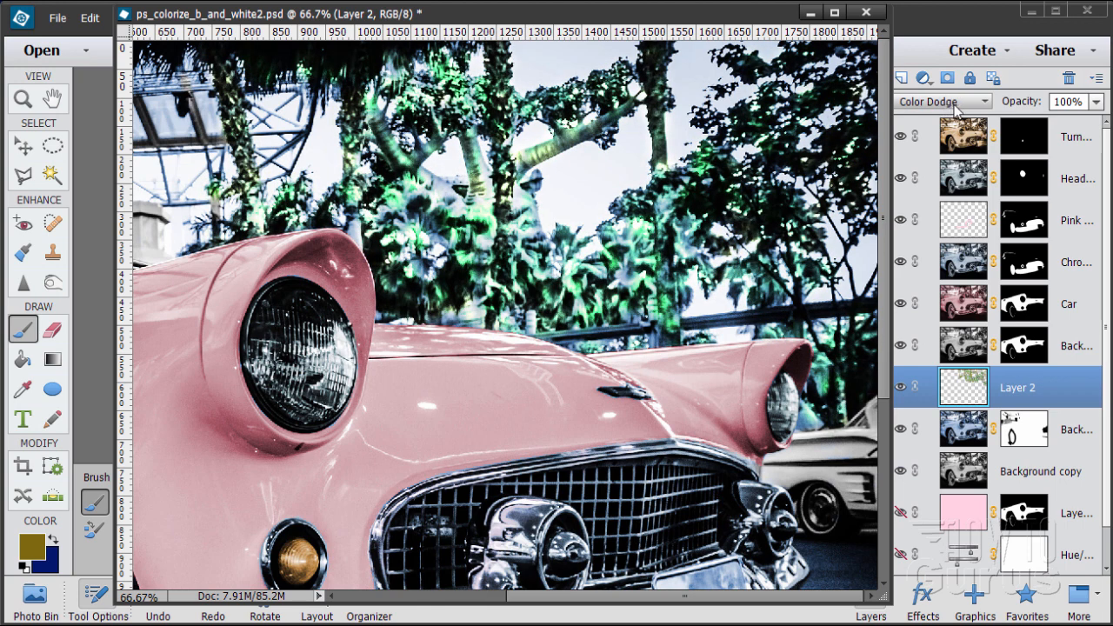
{"action": "scroll", "coordinate": [956, 106], "scroll_direction": "down", "scroll_amount": 1}
{"action": "scroll", "coordinate": [956, 106], "scroll_direction": "down", "scroll_amount": 1}
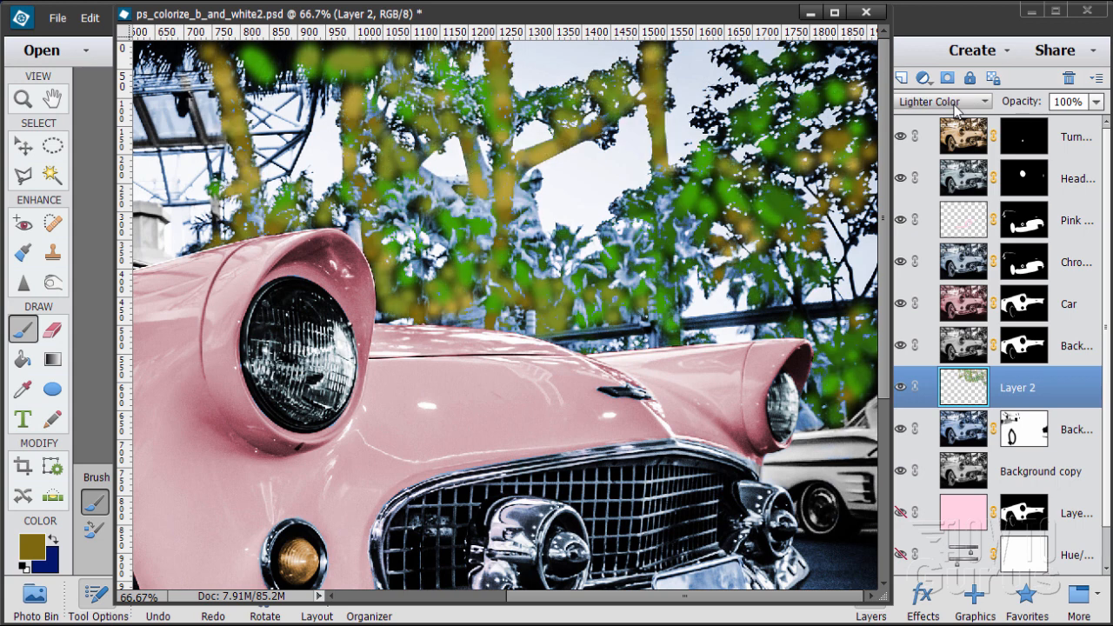
{"action": "scroll", "coordinate": [956, 106], "scroll_direction": "down", "scroll_amount": 1}
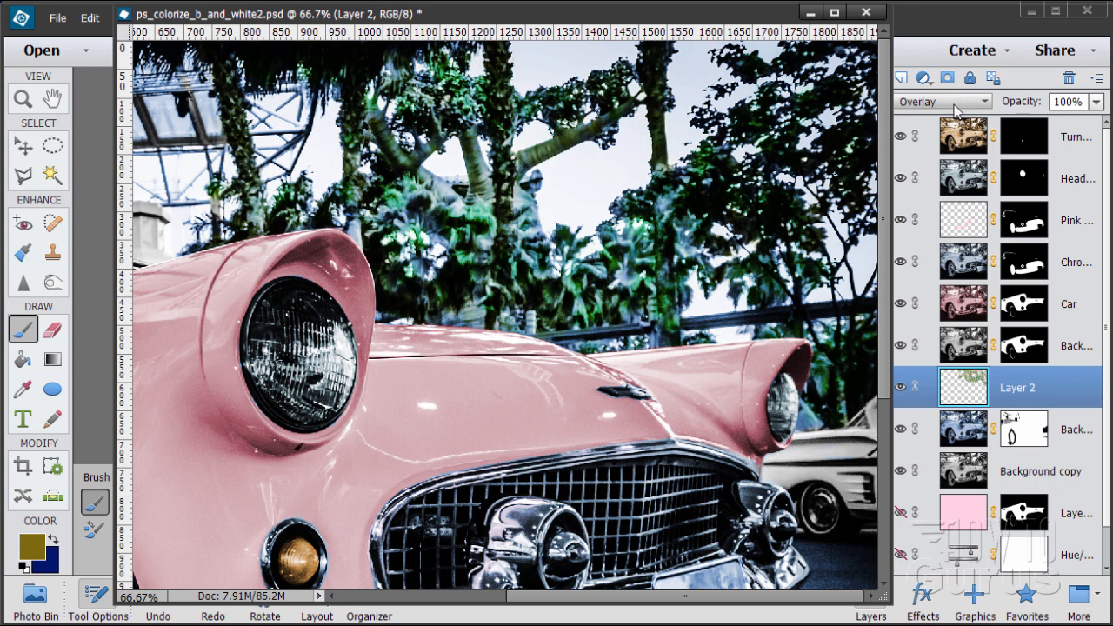
{"action": "scroll", "coordinate": [956, 106], "scroll_direction": "down", "scroll_amount": 1}
{"action": "scroll", "coordinate": [956, 106], "scroll_direction": "up", "scroll_amount": 1}
{"action": "scroll", "coordinate": [955, 106], "scroll_direction": "down", "scroll_amount": 1}
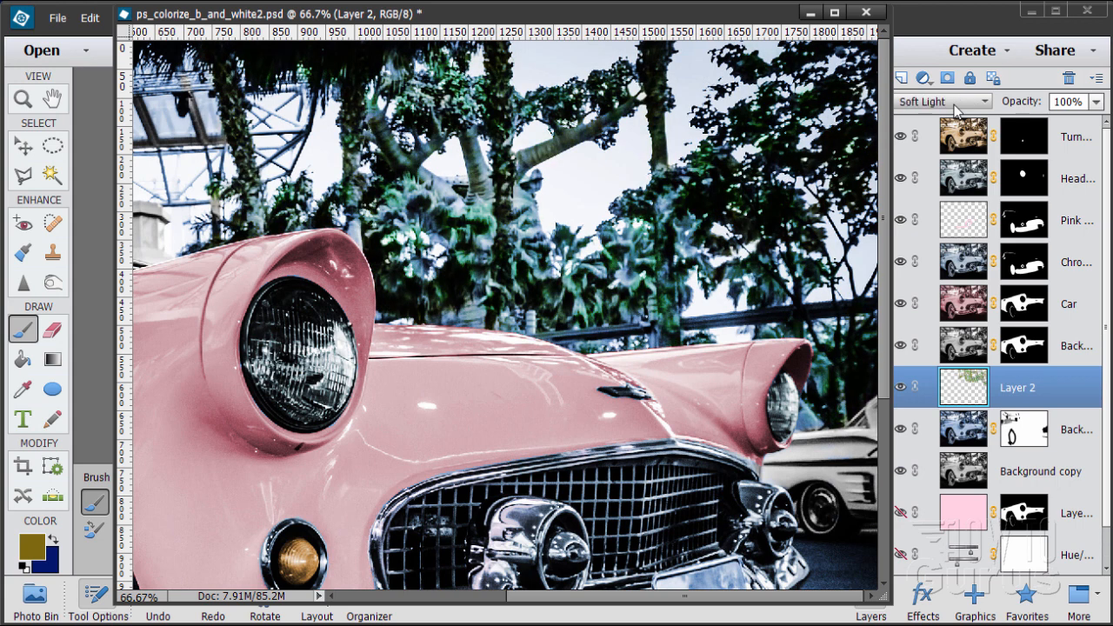
Try the Hard Light, Vivid Light, Linear Light, Pin Light, Hue and Color blend modes on Layer 2.
{"action": "scroll", "coordinate": [955, 106], "scroll_direction": "down", "scroll_amount": 1}
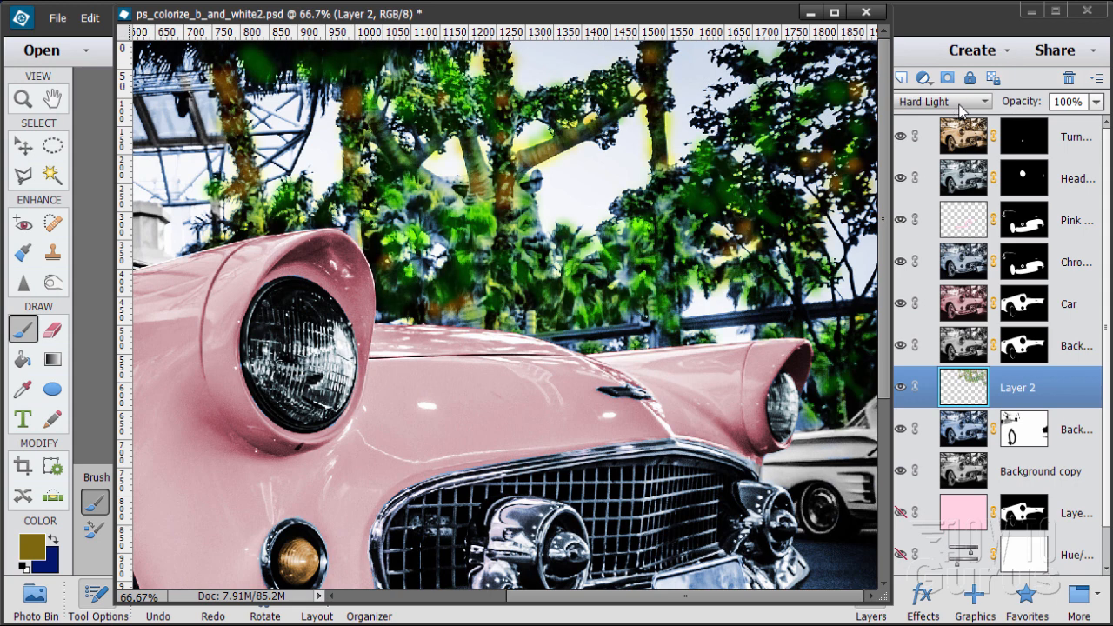
{"action": "scroll", "coordinate": [963, 110], "scroll_direction": "down", "scroll_amount": 1}
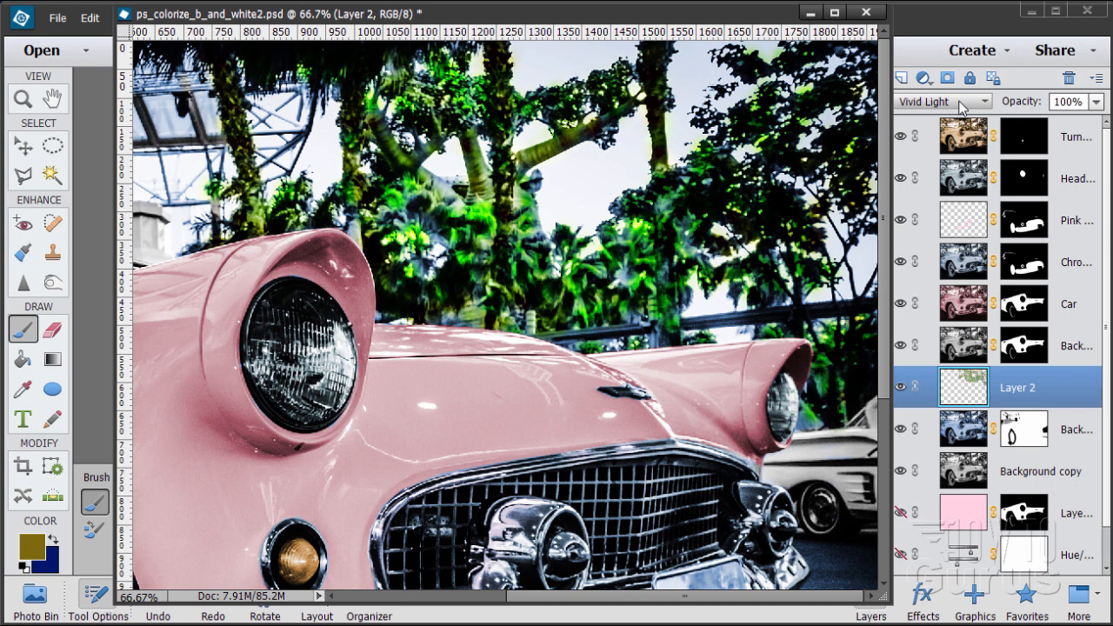
{"action": "scroll", "coordinate": [962, 107], "scroll_direction": "down", "scroll_amount": 1}
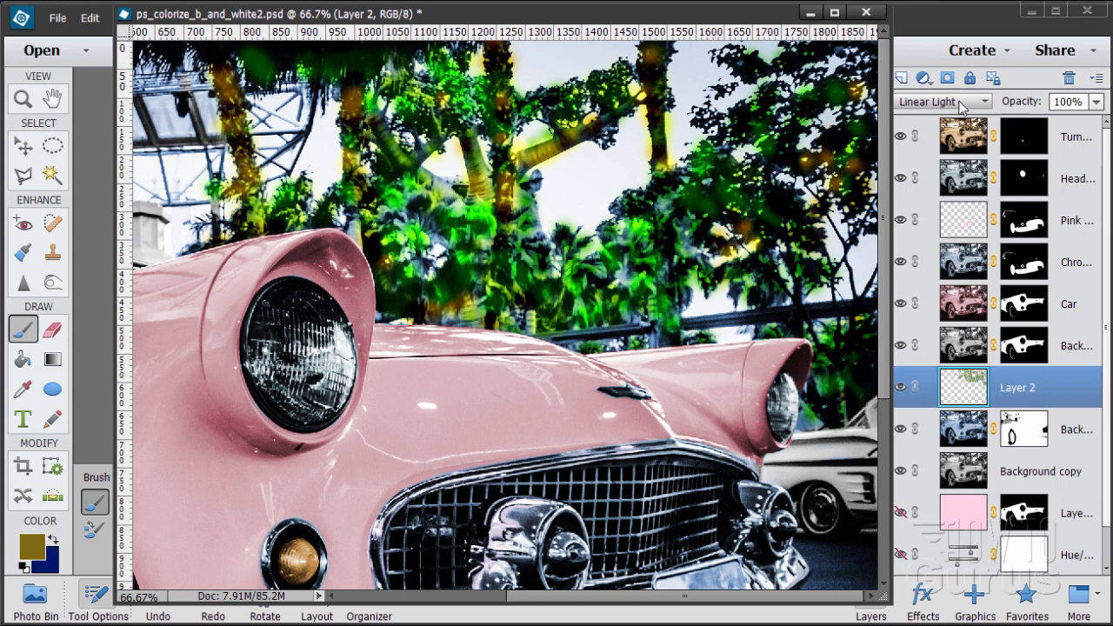
{"action": "scroll", "coordinate": [962, 106], "scroll_direction": "down", "scroll_amount": 1}
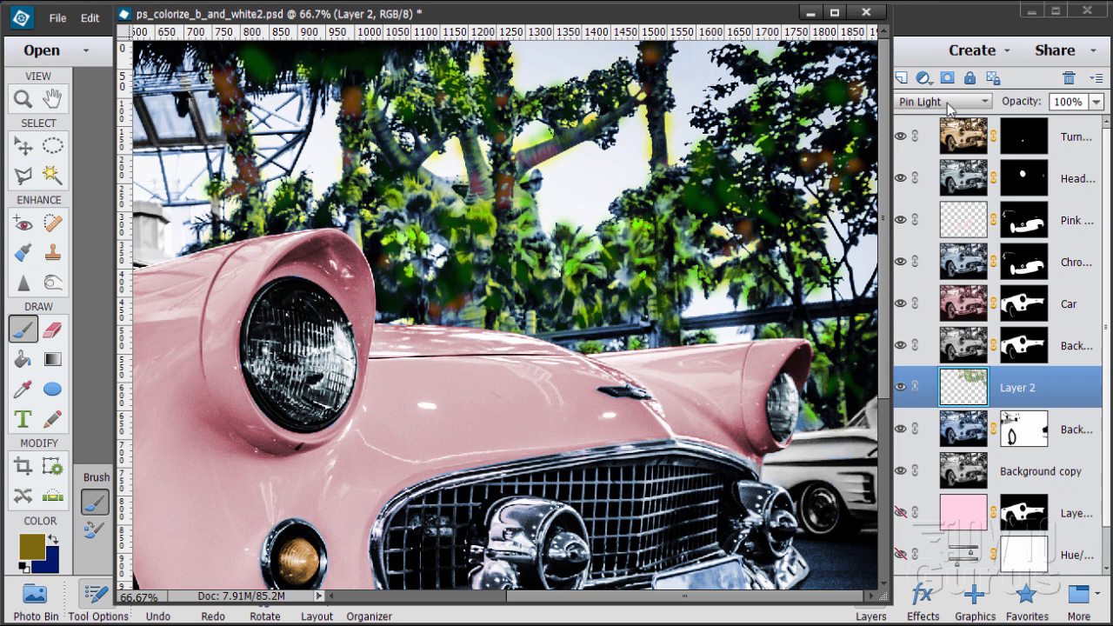
{"action": "scroll", "coordinate": [950, 108], "scroll_direction": "down", "scroll_amount": 4}
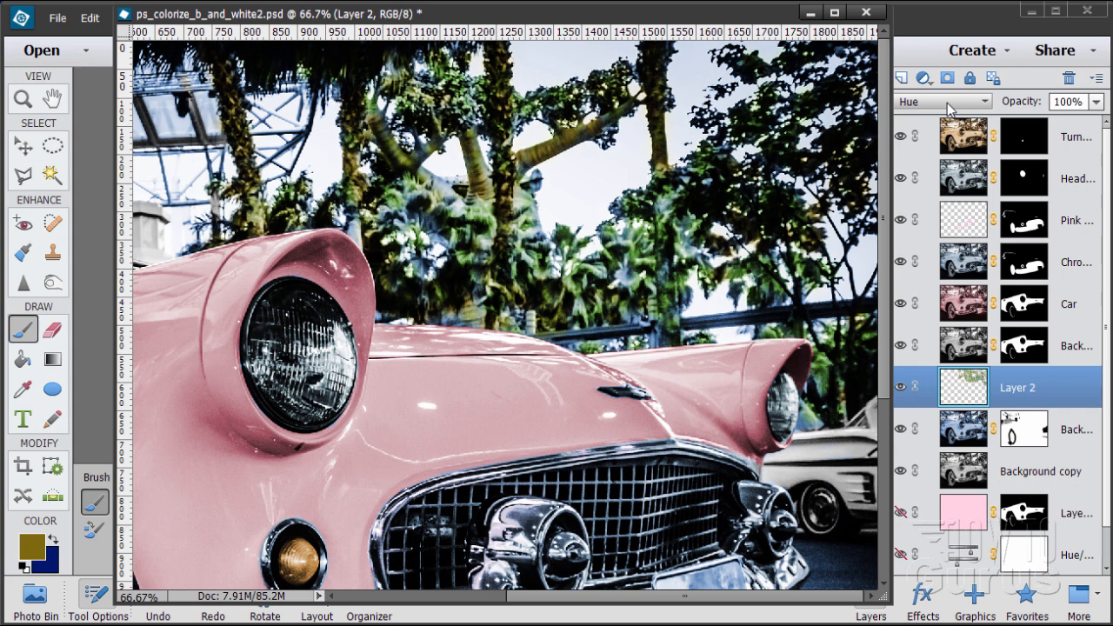
{"action": "scroll", "coordinate": [950, 107], "scroll_direction": "down", "scroll_amount": 1}
{"action": "scroll", "coordinate": [950, 108], "scroll_direction": "down", "scroll_amount": 1}
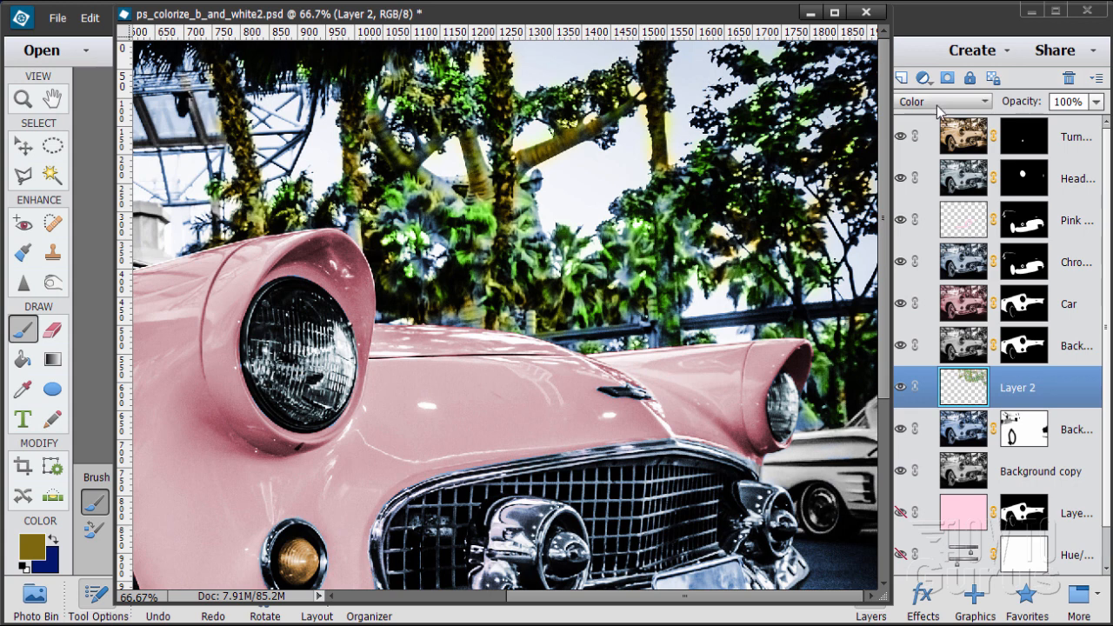
Compare the Overlay and Soft Light blend modes on Layer 2 and leave the layer set to Overlay.
{"action": "scroll", "coordinate": [938, 108], "scroll_direction": "up", "scroll_amount": 2}
{"action": "scroll", "coordinate": [939, 108], "scroll_direction": "up", "scroll_amount": 4}
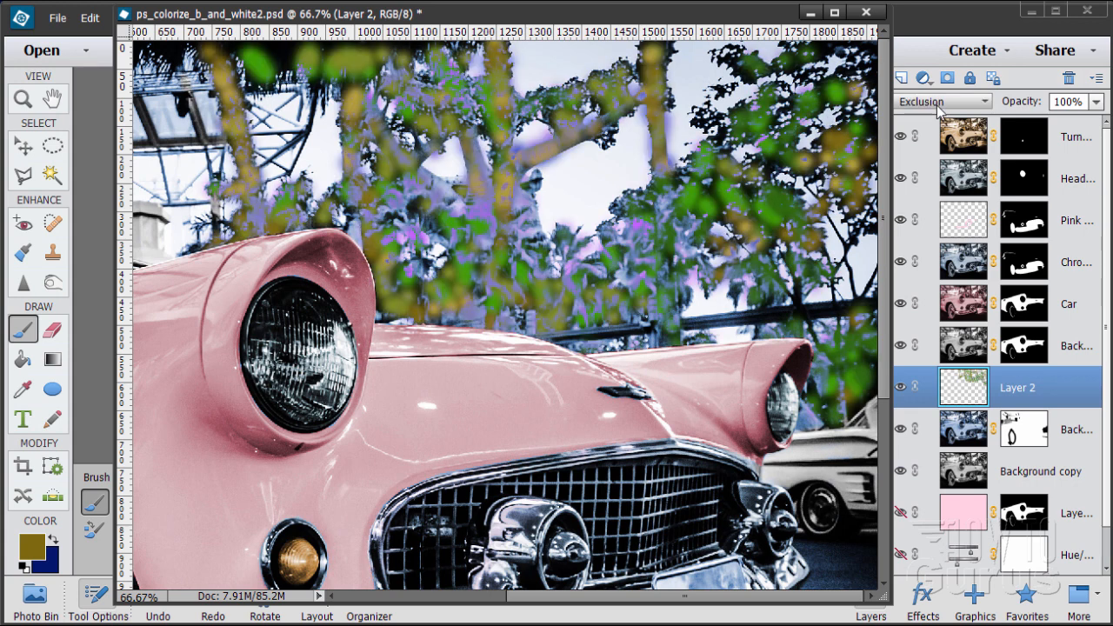
{"action": "scroll", "coordinate": [939, 108], "scroll_direction": "up", "scroll_amount": 2}
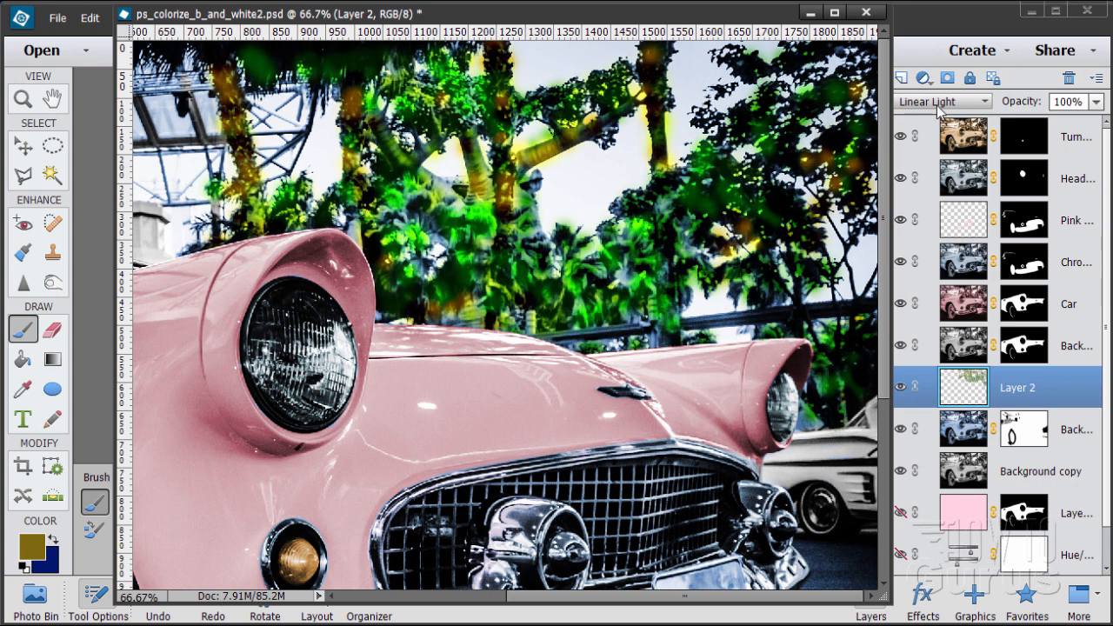
{"action": "scroll", "coordinate": [939, 108], "scroll_direction": "up", "scroll_amount": 1}
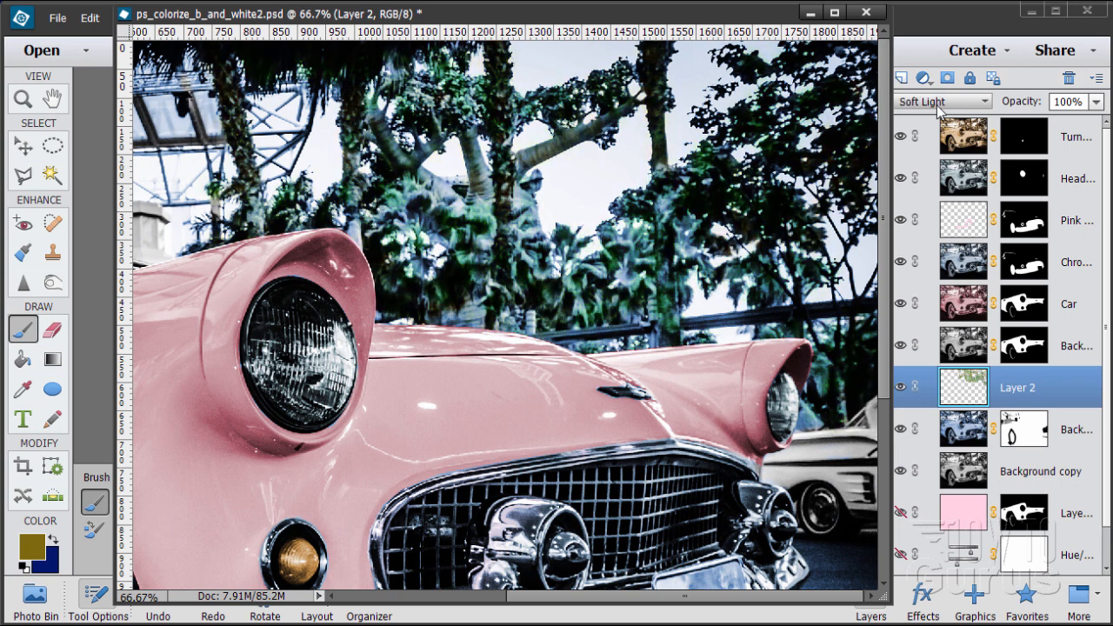
{"action": "scroll", "coordinate": [939, 107], "scroll_direction": "up", "scroll_amount": 1}
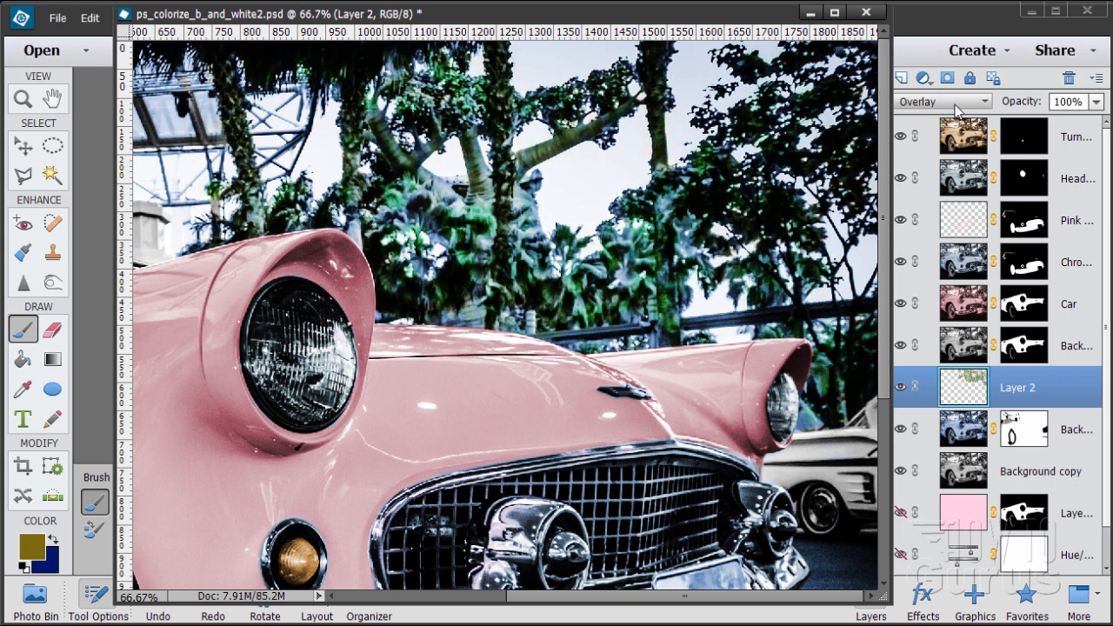
{"action": "scroll", "coordinate": [956, 106], "scroll_direction": "down", "scroll_amount": 1}
{"action": "scroll", "coordinate": [956, 106], "scroll_direction": "up", "scroll_amount": 1}
{"action": "scroll", "coordinate": [954, 106], "scroll_direction": "down", "scroll_amount": 1}
{"action": "scroll", "coordinate": [954, 106], "scroll_direction": "up", "scroll_amount": 1}
{"action": "scroll", "coordinate": [954, 105], "scroll_direction": "down", "scroll_amount": 1}
{"action": "scroll", "coordinate": [956, 106], "scroll_direction": "up", "scroll_amount": 1}
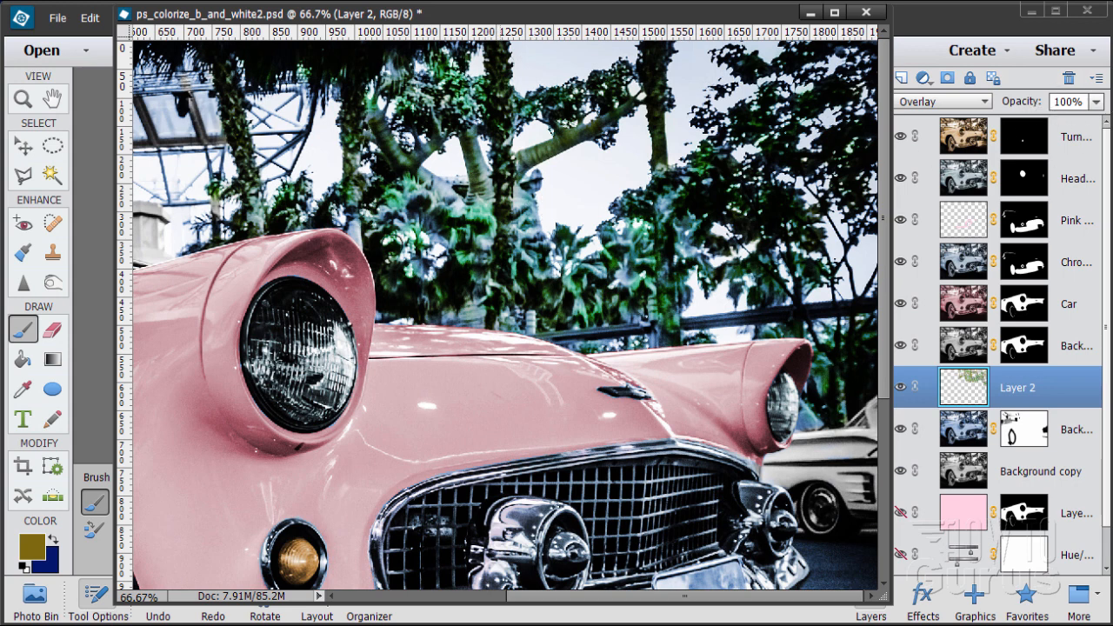
Set the photo's zoom to 50%, enlarge its document window to review the whole car, and activate the Move tool.
{"action": "left_click", "coordinate": [23, 101]}
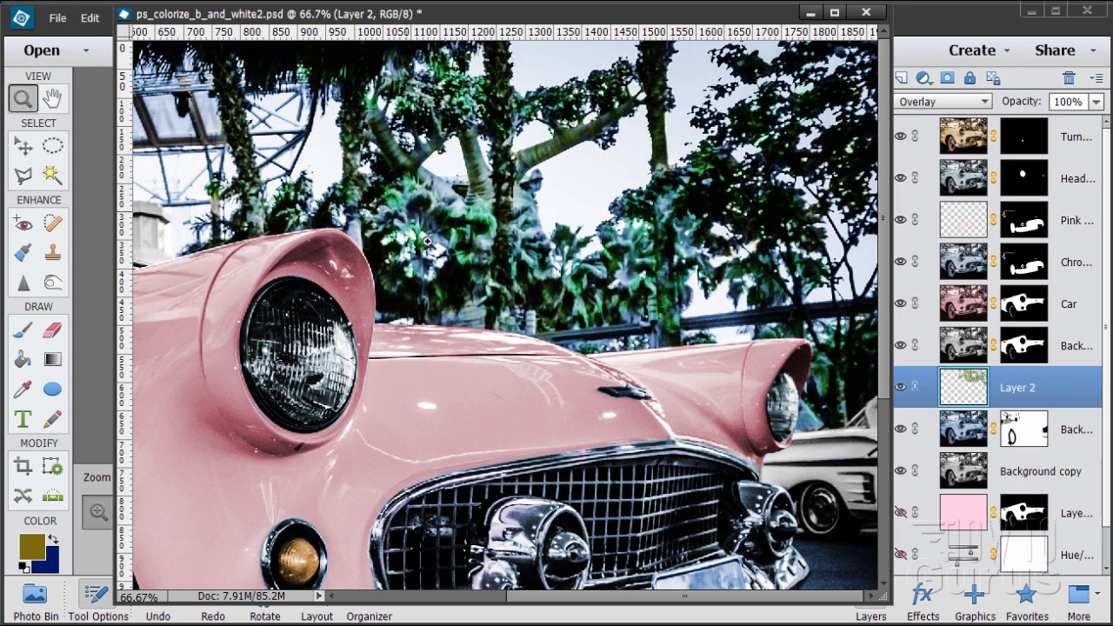
{"action": "left_click", "coordinate": [497, 380], "text": "alt"}
{"action": "left_click", "coordinate": [499, 375], "text": "alt"}
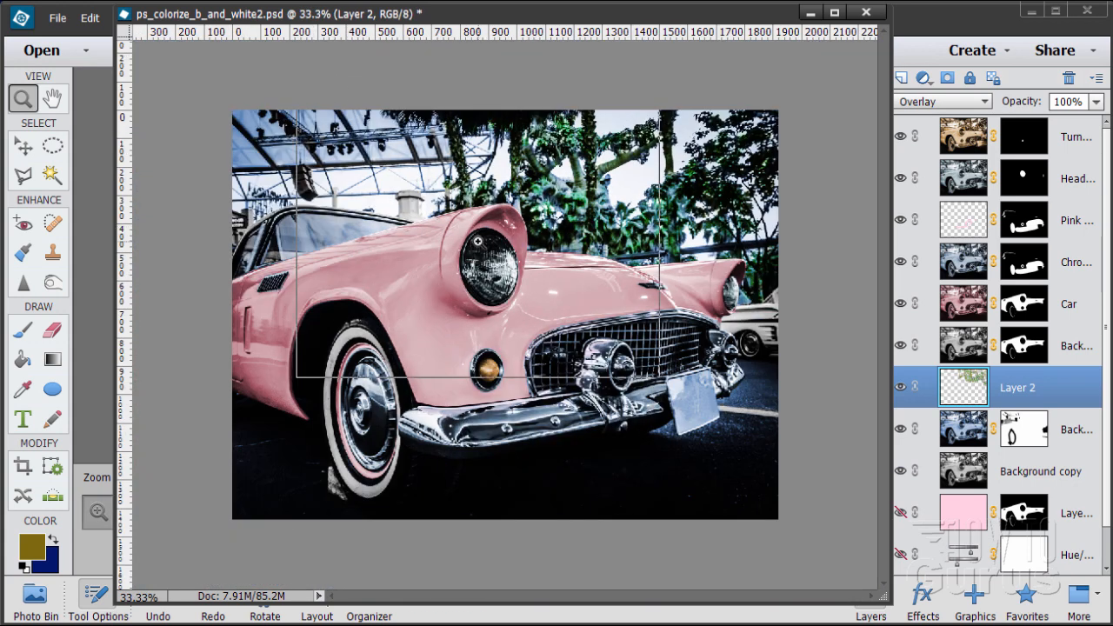
{"action": "left_click", "coordinate": [479, 236]}
{"action": "left_click_drag", "start_coordinate": [458, 21], "coordinate": [396, 17]}
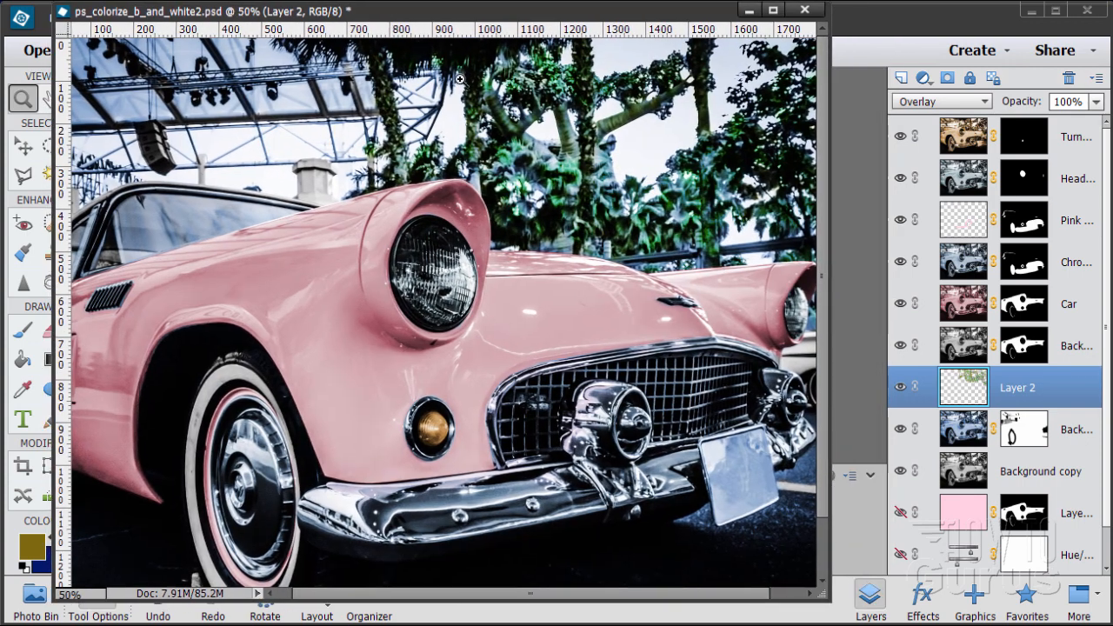
{"action": "left_click_drag", "start_coordinate": [827, 599], "coordinate": [1068, 625]}
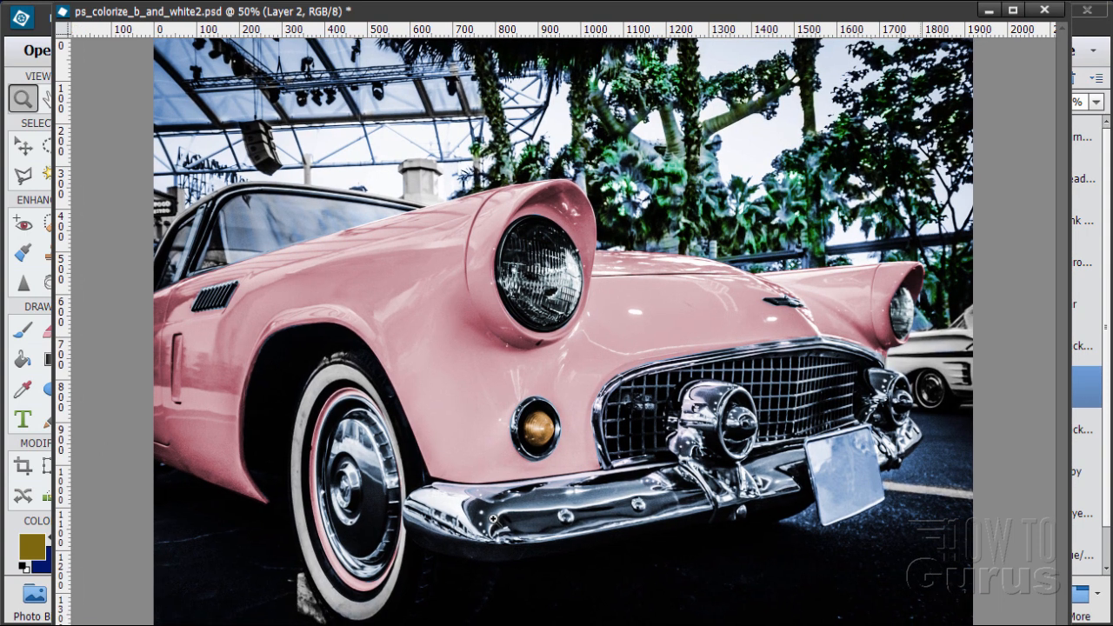
{"action": "left_click", "coordinate": [21, 148]}
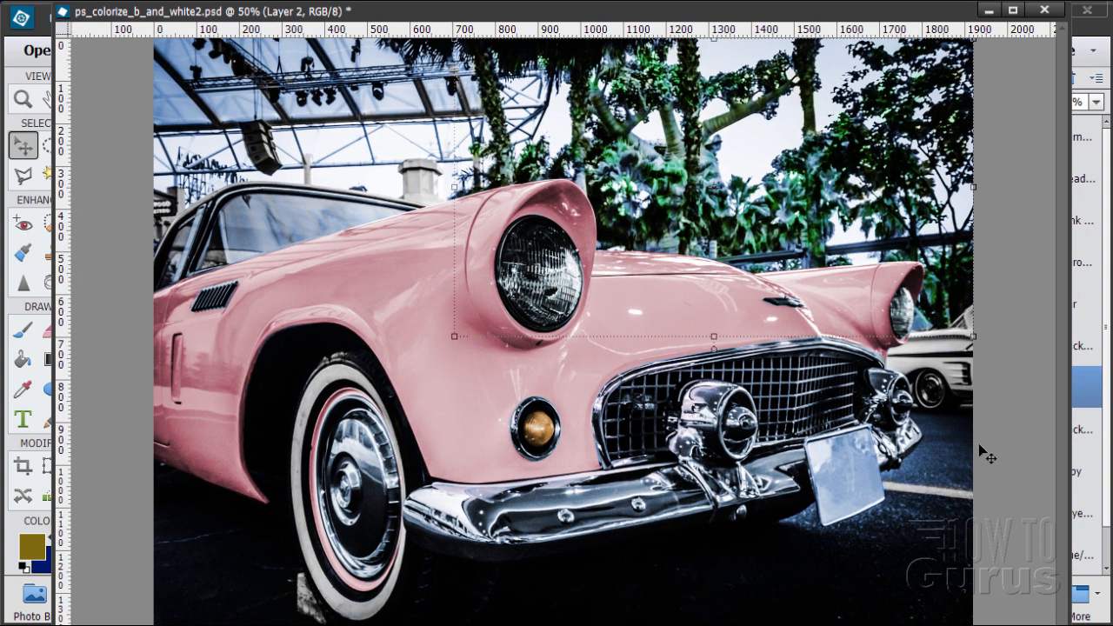
Select the hidden Hue/Saturation 1 adjustment layer, and narrow and move the document window to uncover the layer stack down to Background.
{"action": "left_click", "coordinate": [1094, 553]}
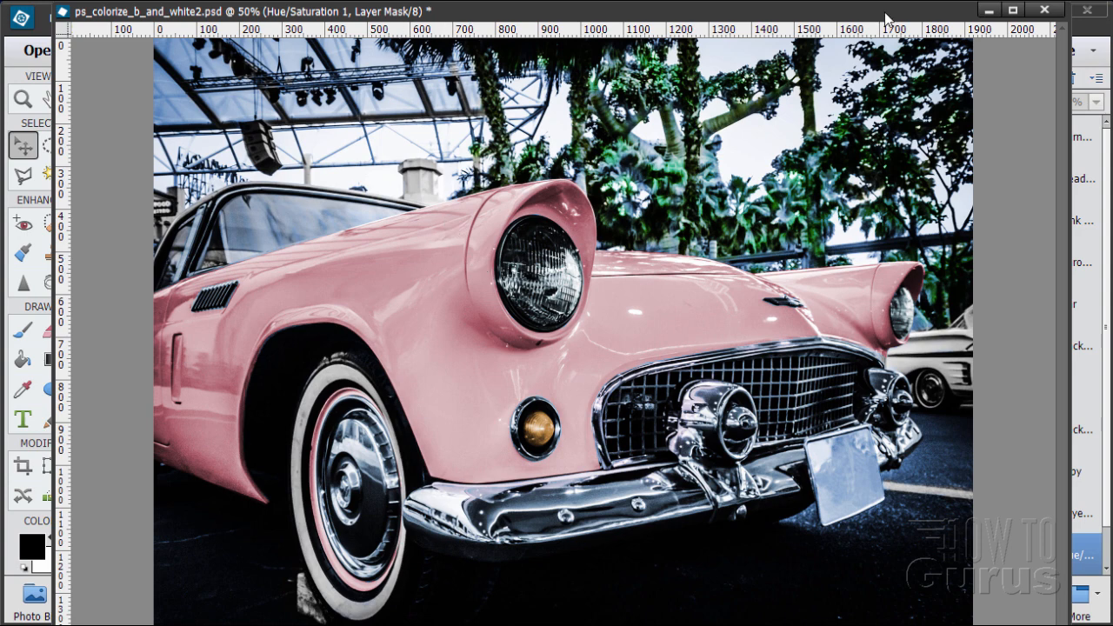
{"action": "left_click_drag", "start_coordinate": [1070, 278], "coordinate": [911, 281]}
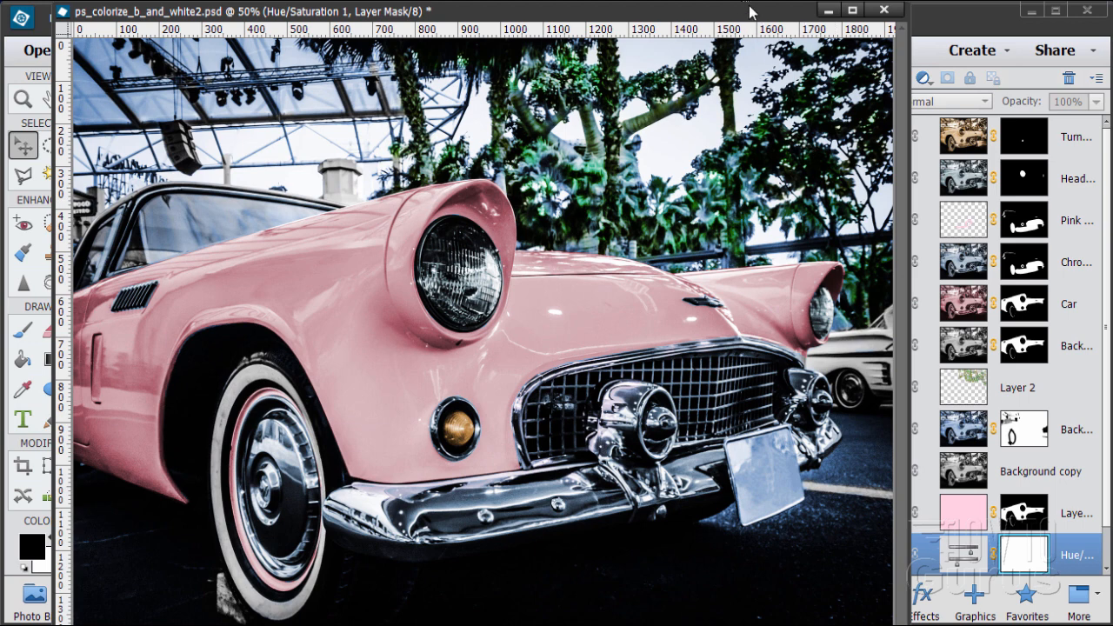
{"action": "left_click_drag", "start_coordinate": [751, 9], "coordinate": [696, 14]}
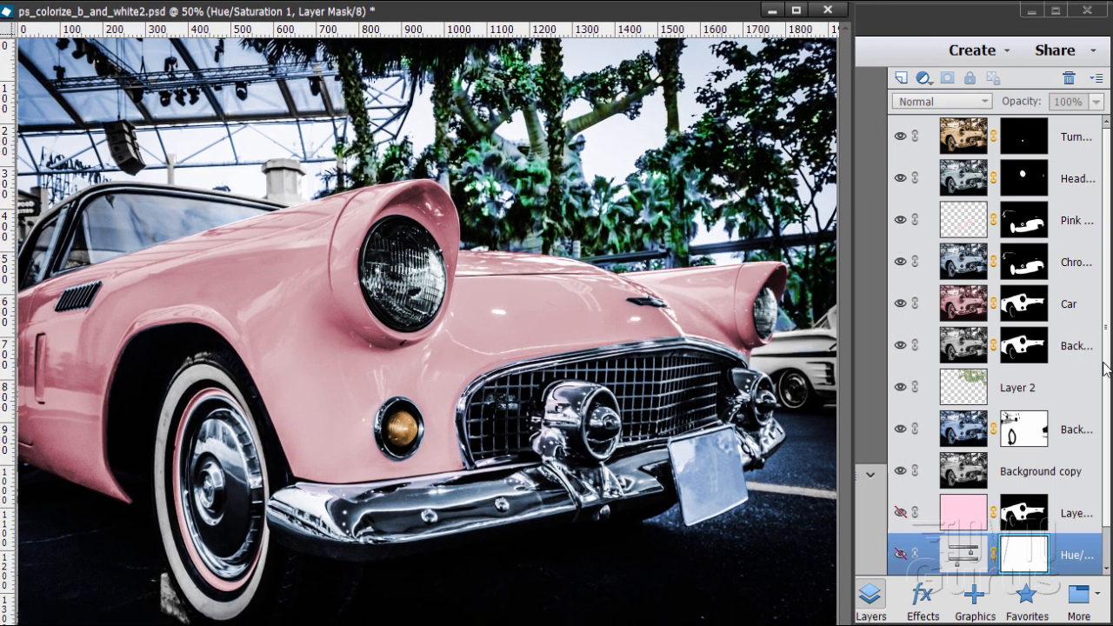
{"action": "scroll", "coordinate": [1044, 465], "scroll_direction": "down", "scroll_amount": 1}
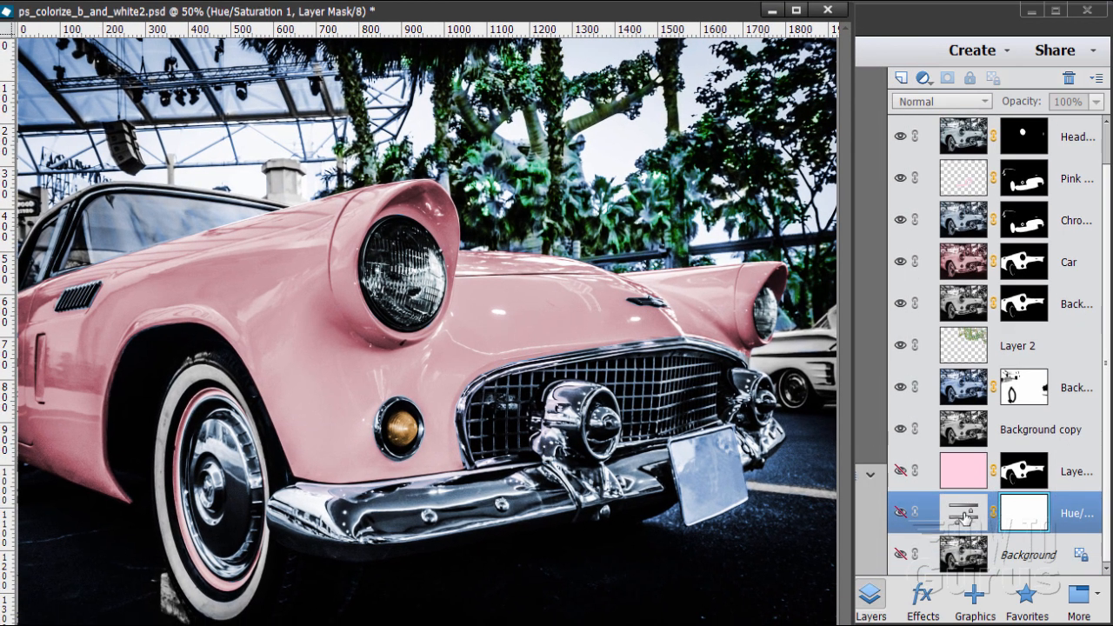